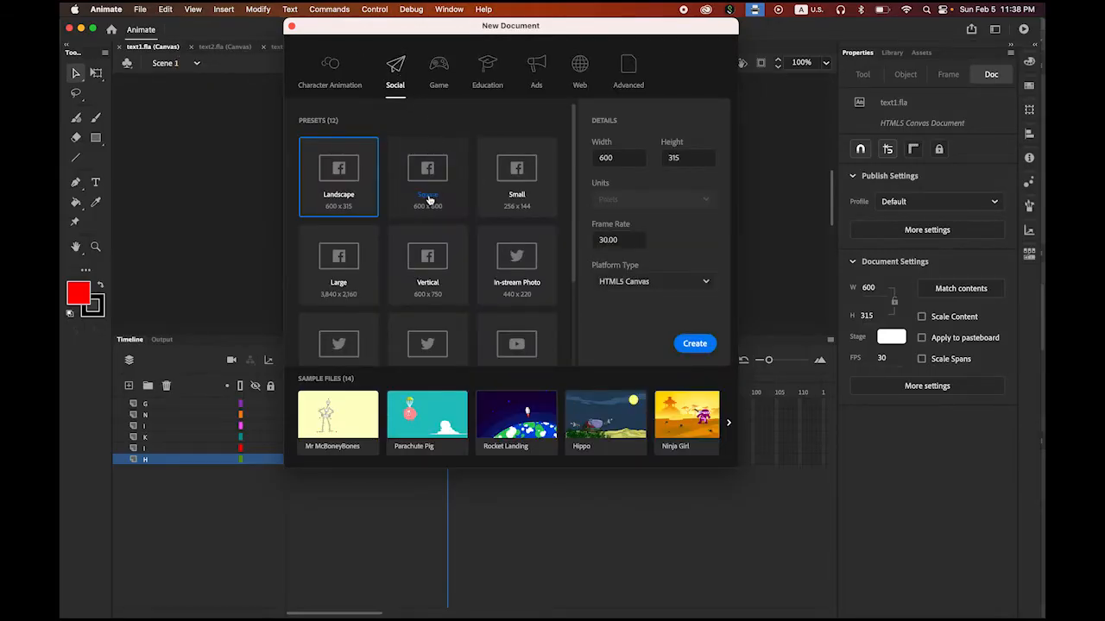
# Create a 600 × 315 HTML5 Canvas document at 30 fps from the Landscape preset.
pyautogui.doubleClick(618, 158)
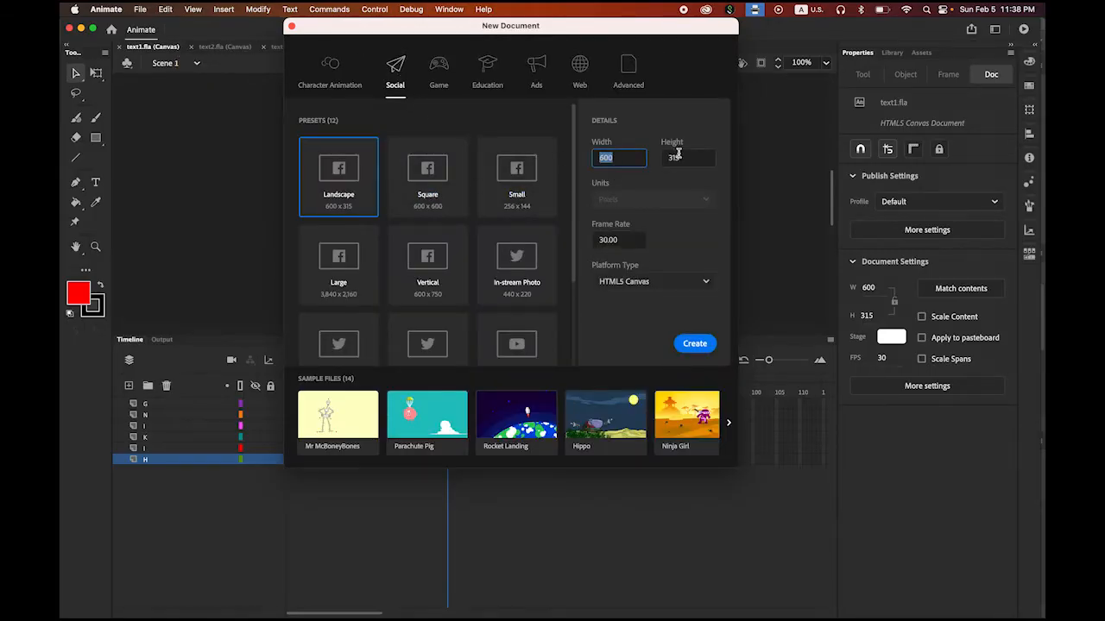
pyautogui.doubleClick(672, 157)
pyautogui.doubleClick(621, 241)
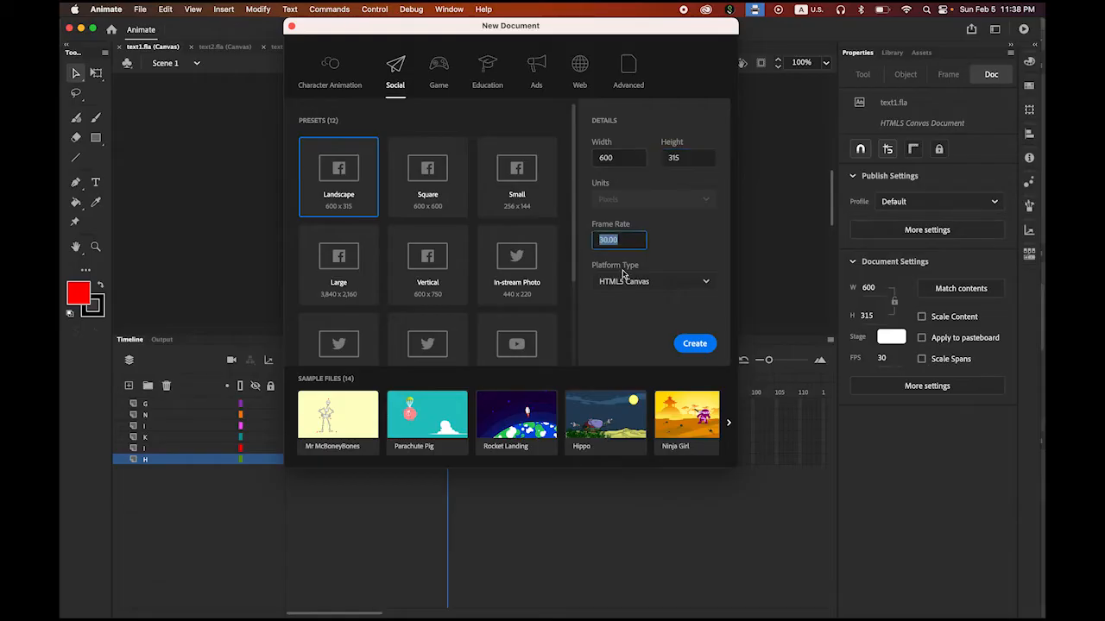
pyautogui.click(661, 282)
pyautogui.click(661, 282)
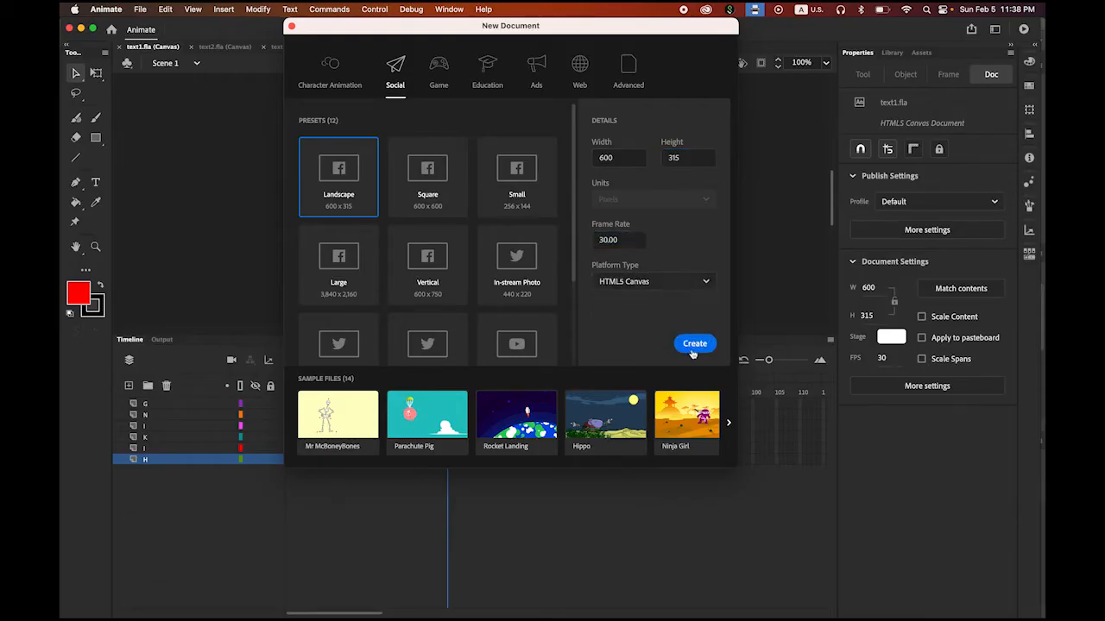
pyautogui.click(695, 349)
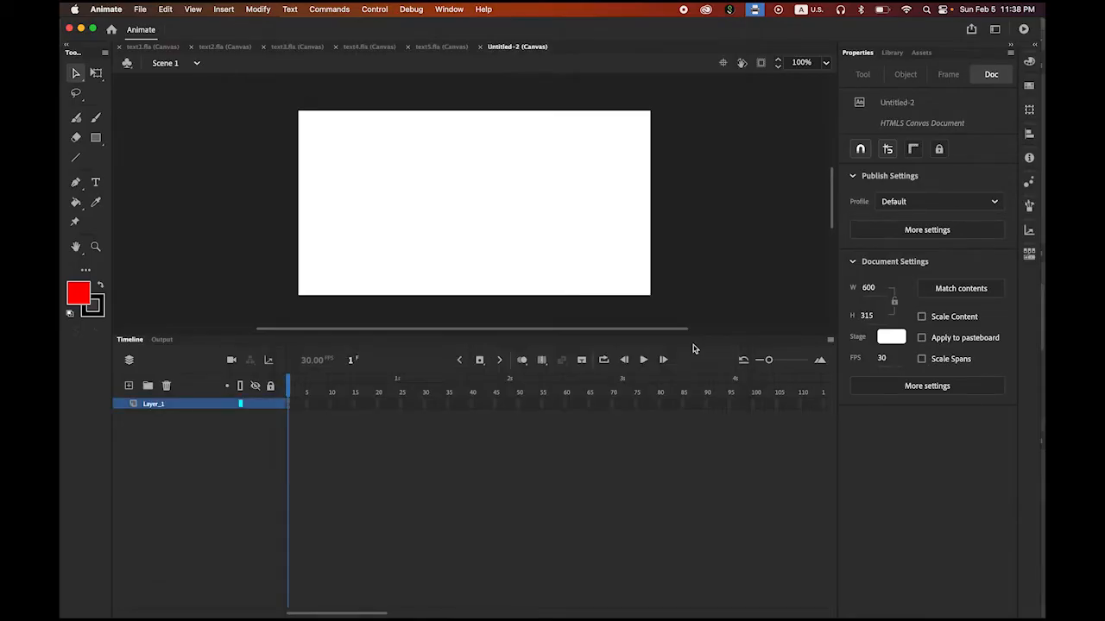
# Add the static text HIKING to the stage in red 50 pt Silver Forte Grunge.
pyautogui.click(96, 182)
pyautogui.click(406, 203)
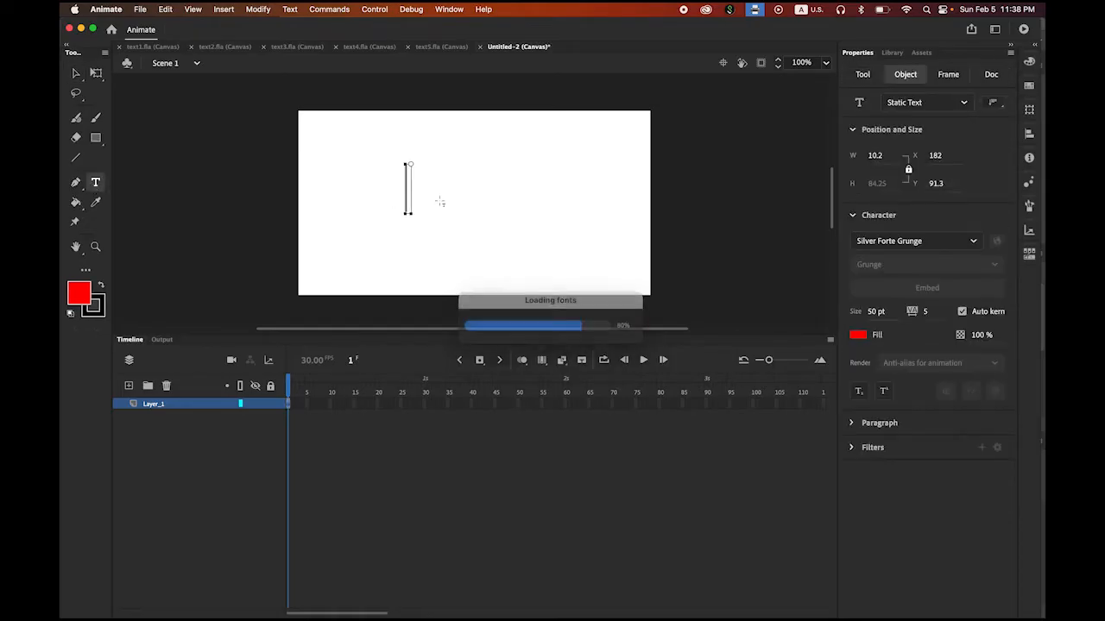
pyautogui.write('HIKING')
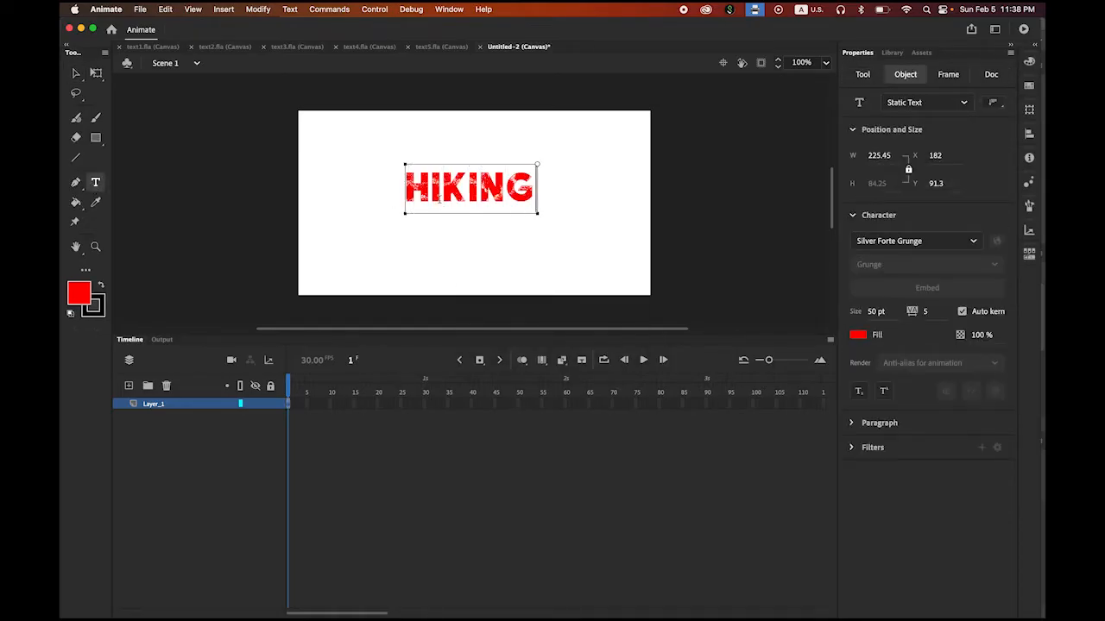
pyautogui.click(76, 73)
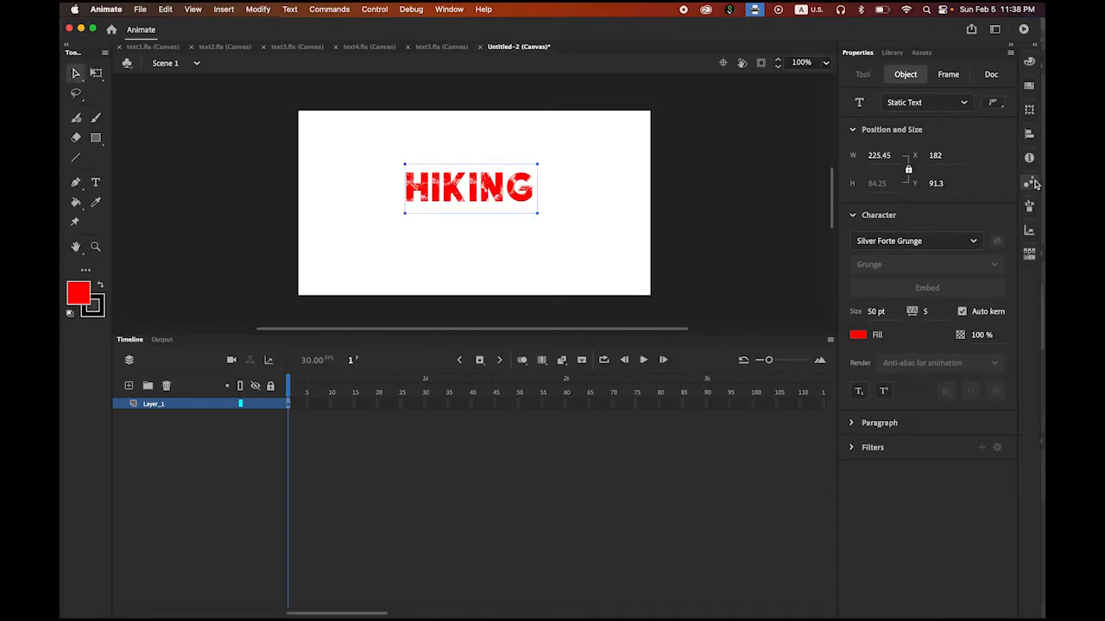
# Center the HIKING text horizontally and vertically on the stage, then deselect it.
pyautogui.click(1029, 136)
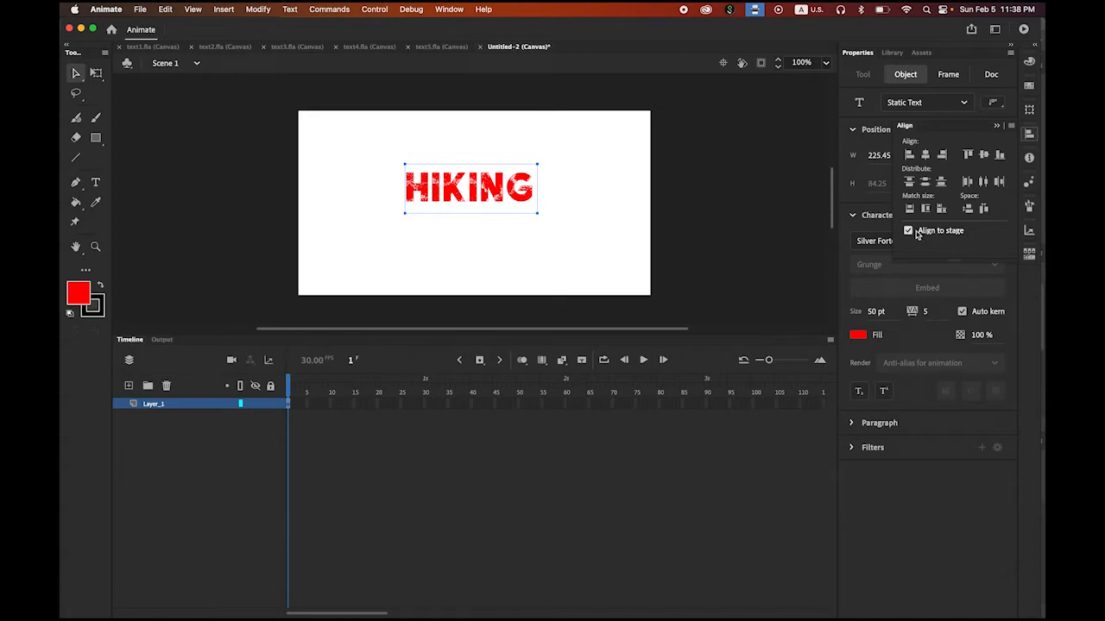
pyautogui.click(925, 156)
pyautogui.click(984, 156)
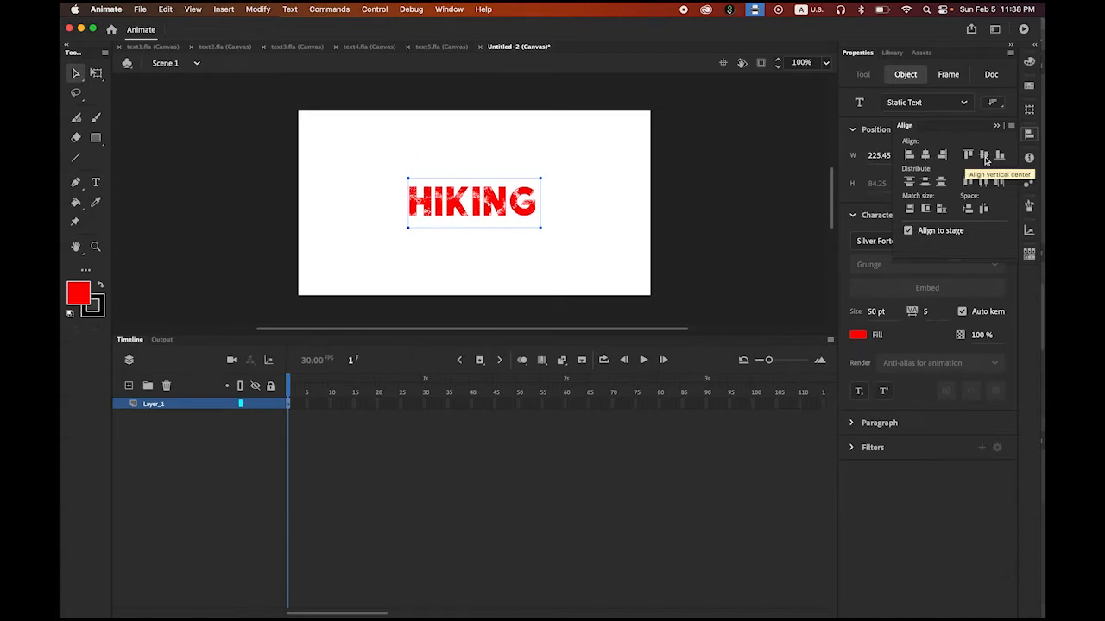
pyautogui.click(198, 119)
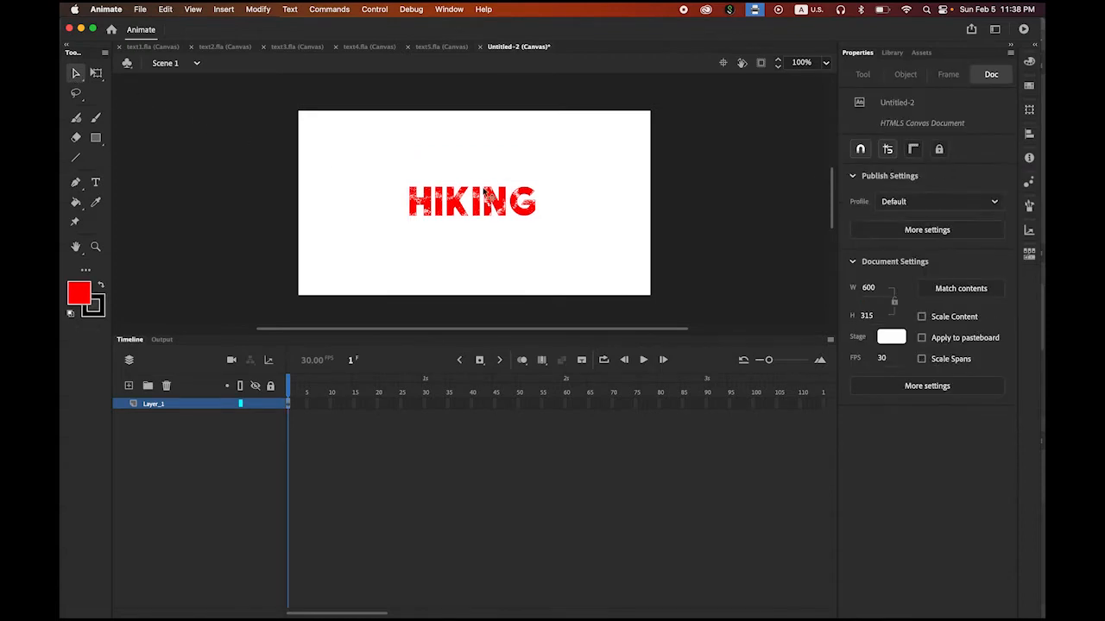
# Break apart the HIKING text into individual letters.
pyautogui.click(487, 200)
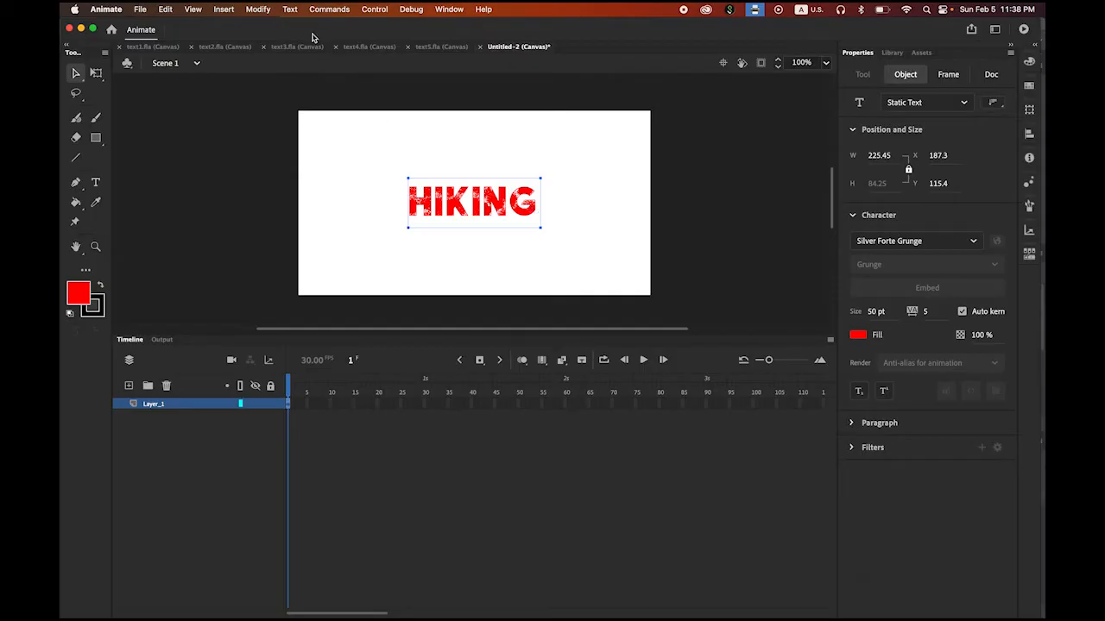
pyautogui.click(273, 9)
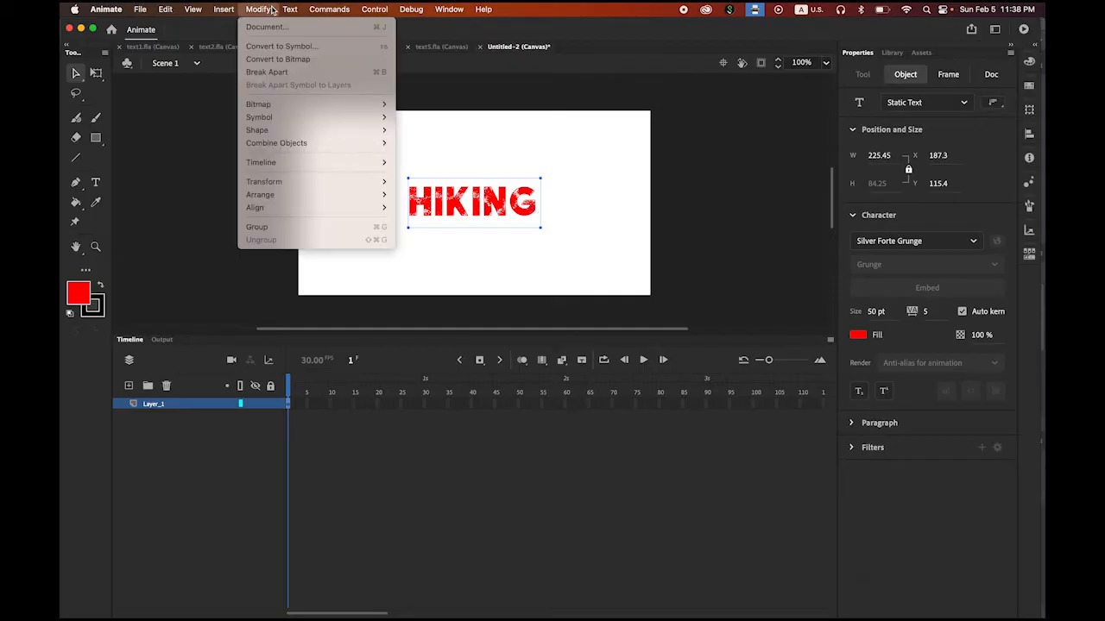
pyautogui.click(284, 73)
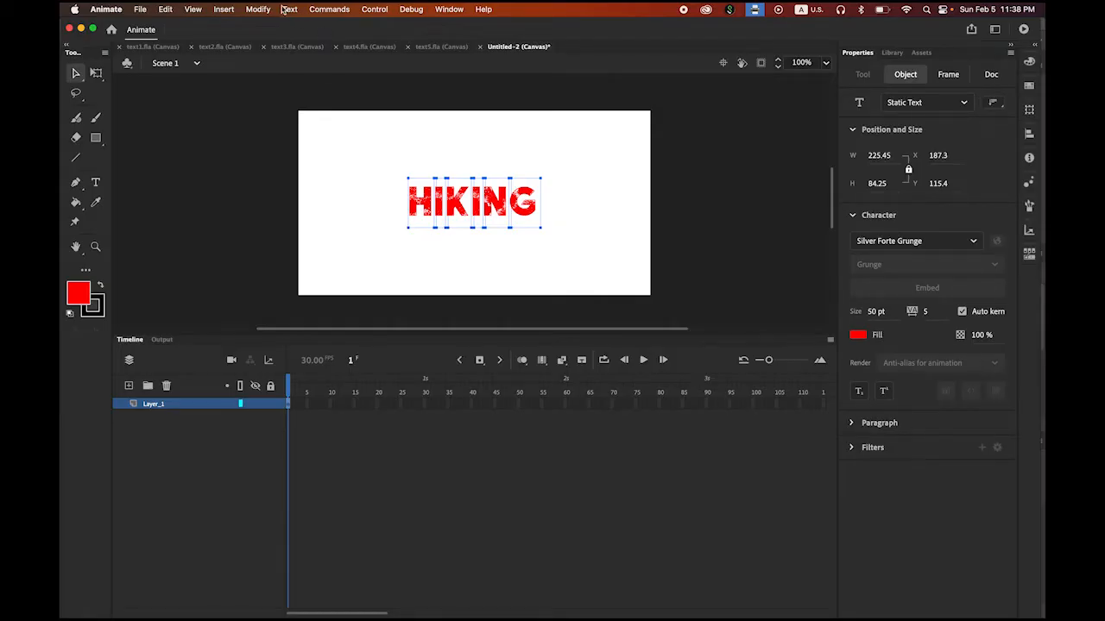
# Distribute the separate letters to their own layers and break them apart again into shapes.
pyautogui.click(258, 9)
pyautogui.moveTo(307, 170)
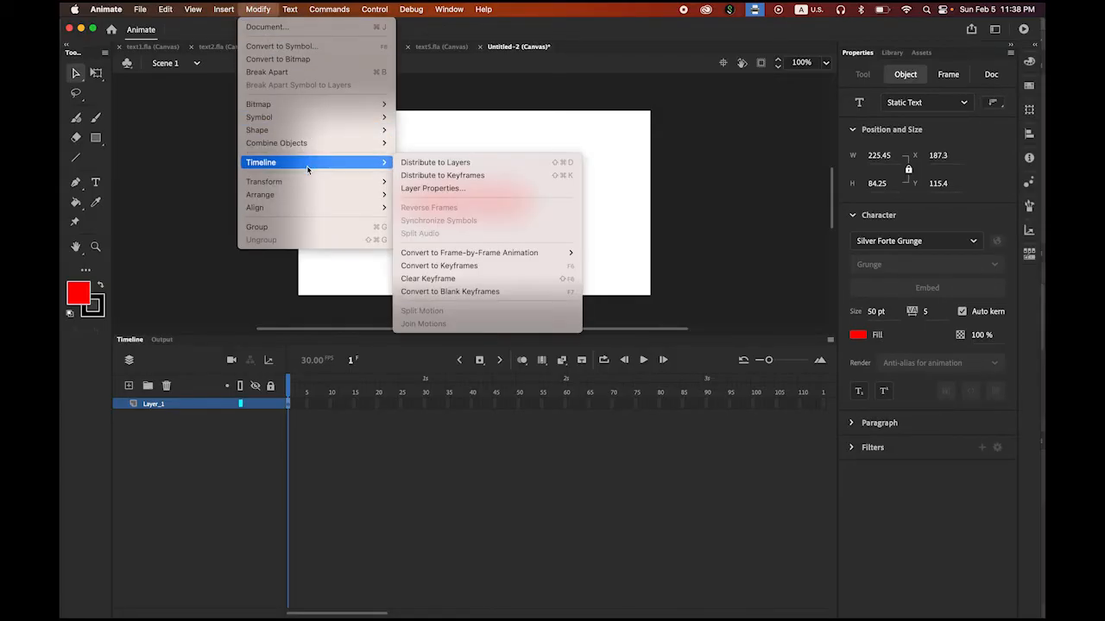
pyautogui.click(467, 164)
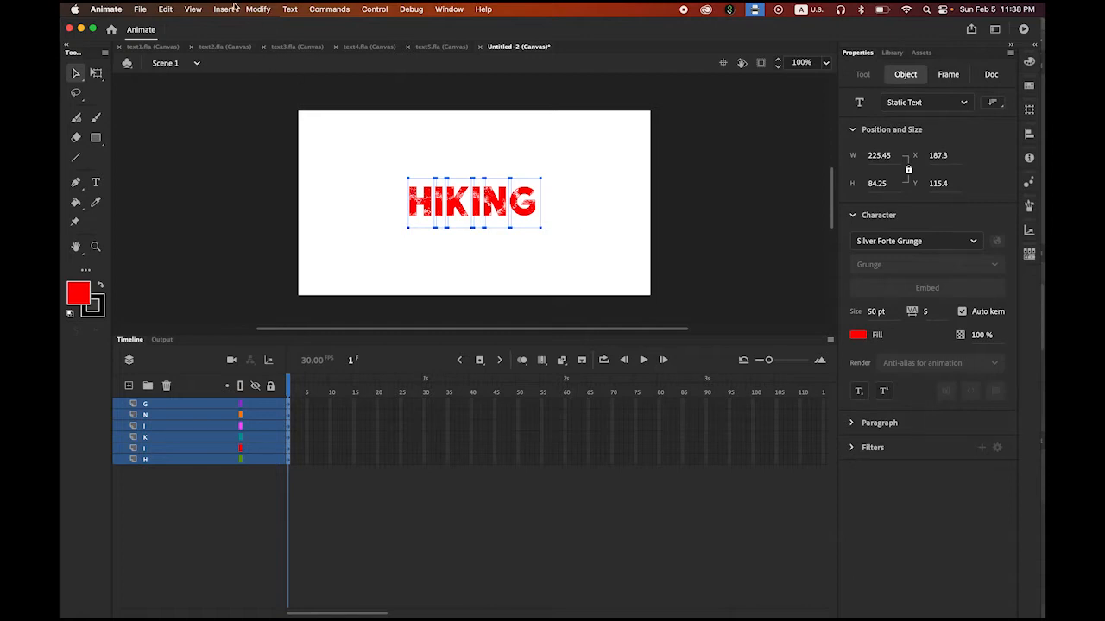
pyautogui.click(263, 9)
pyautogui.click(278, 71)
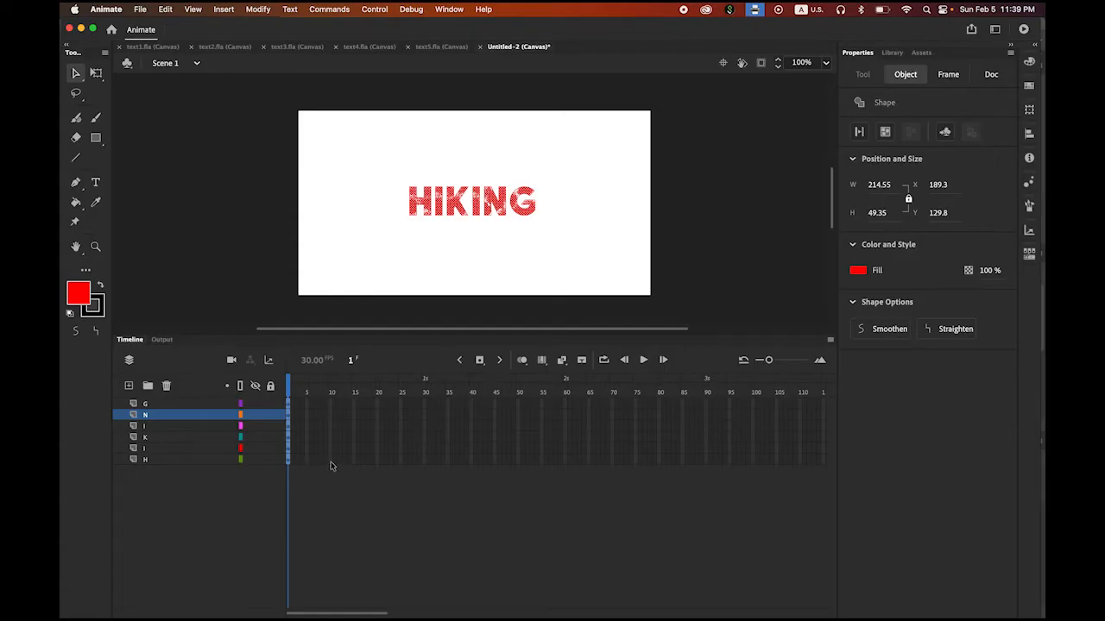
# Insert a keyframe at frame 10 on all six letter layers.
pyautogui.click(331, 460)
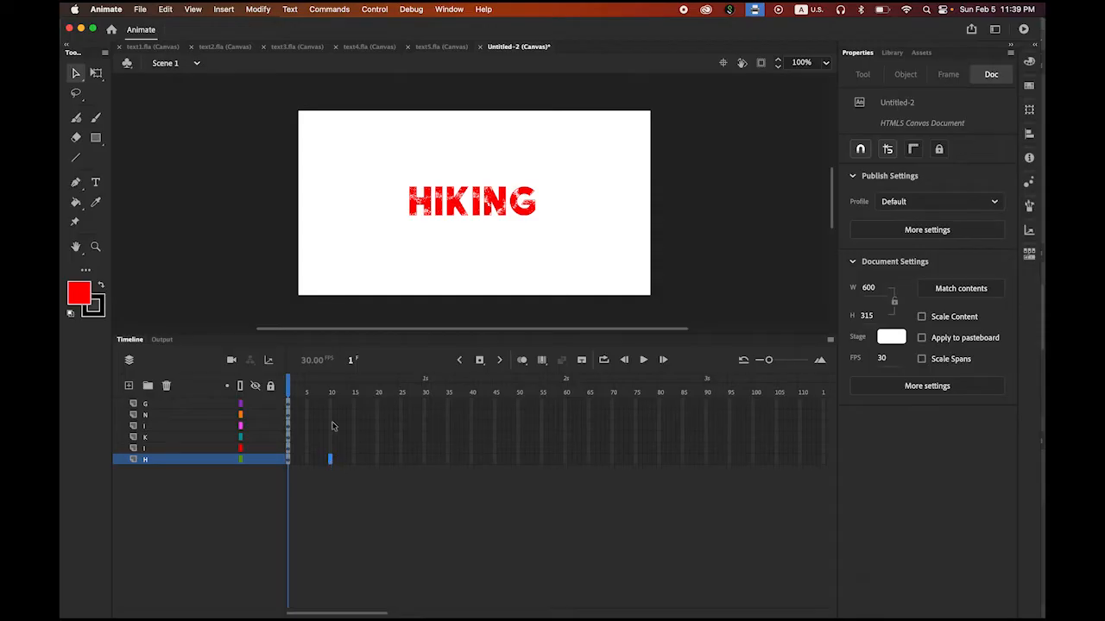
pyautogui.keyDown('shift'); pyautogui.click(331, 409); pyautogui.keyUp('shift')
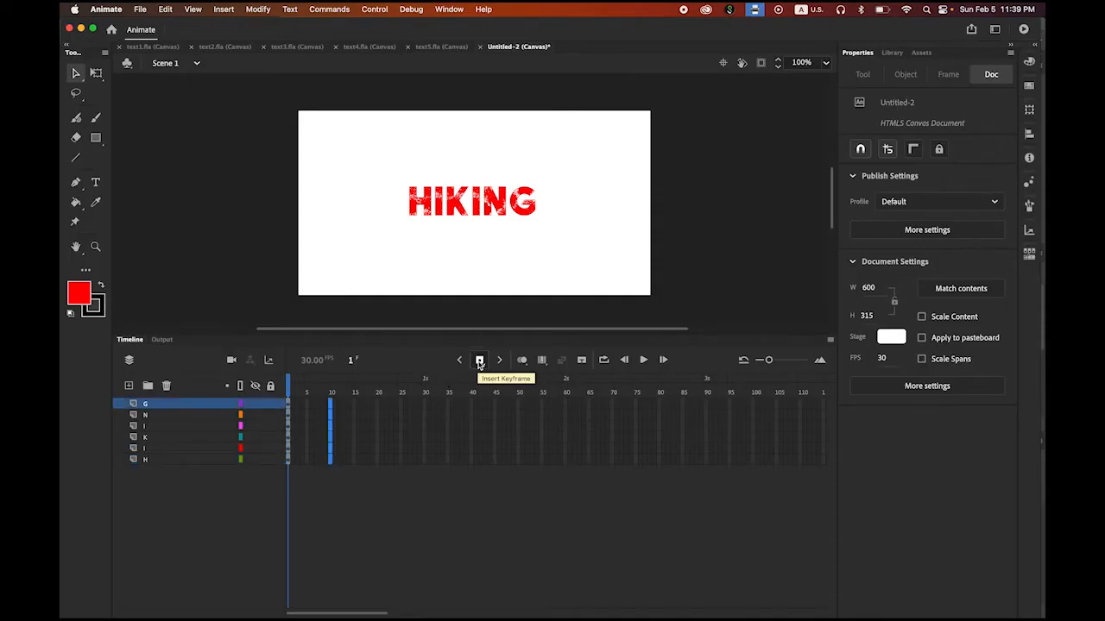
pyautogui.click(479, 362)
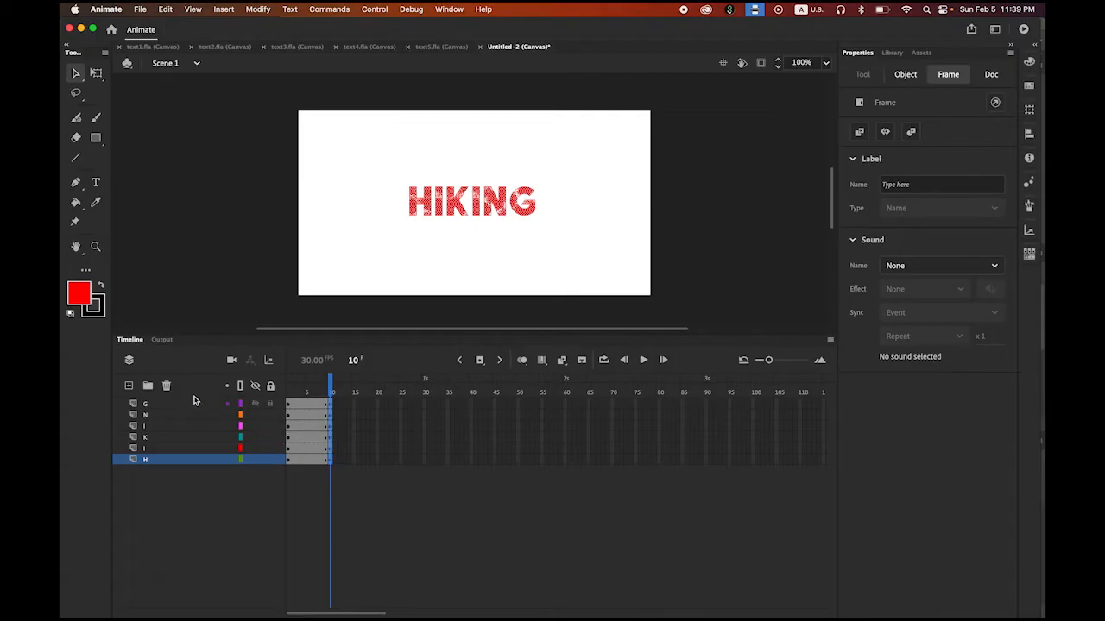
# Create classic tweens between frames 1 and 10 on all six letter layers.
pyautogui.click(169, 464)
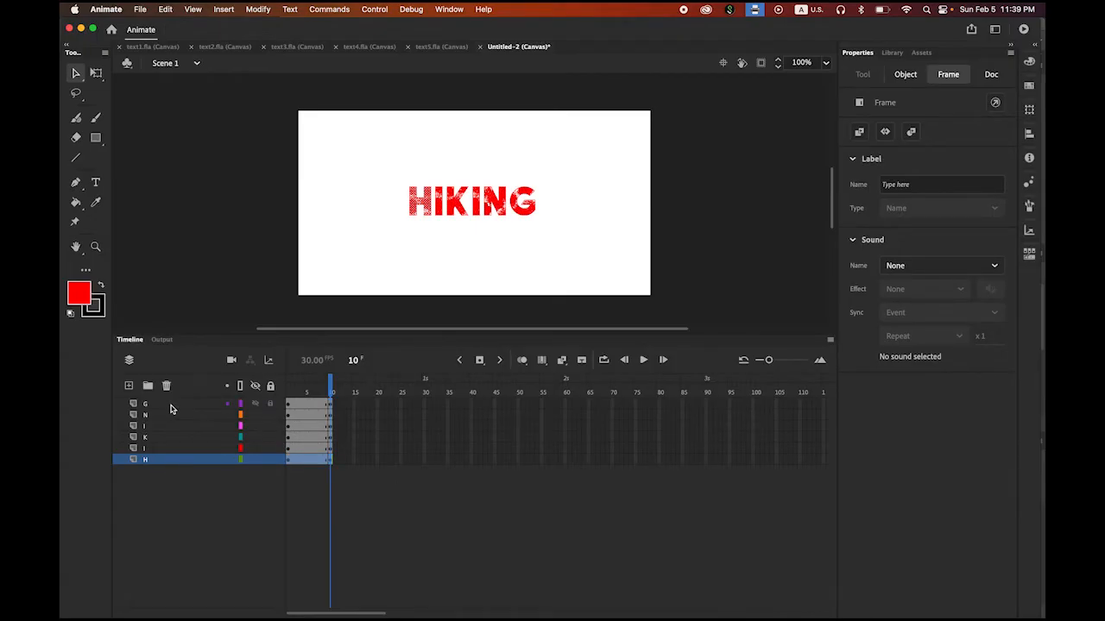
pyautogui.keyDown('shift'); pyautogui.click(170, 407); pyautogui.keyUp('shift')
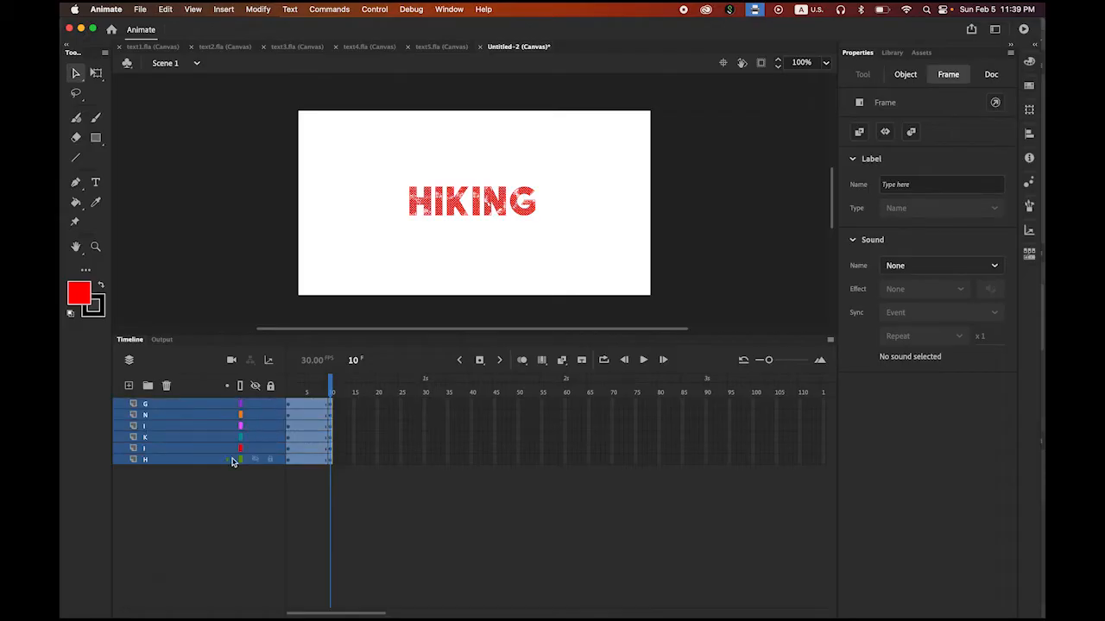
pyautogui.rightClick(306, 417)
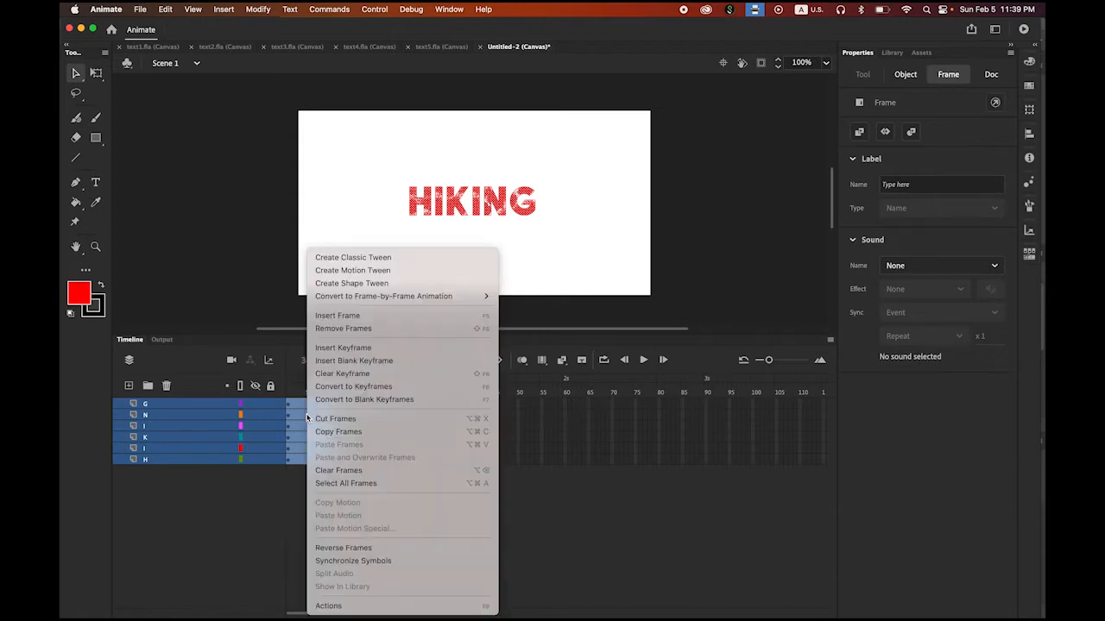
pyautogui.click(386, 261)
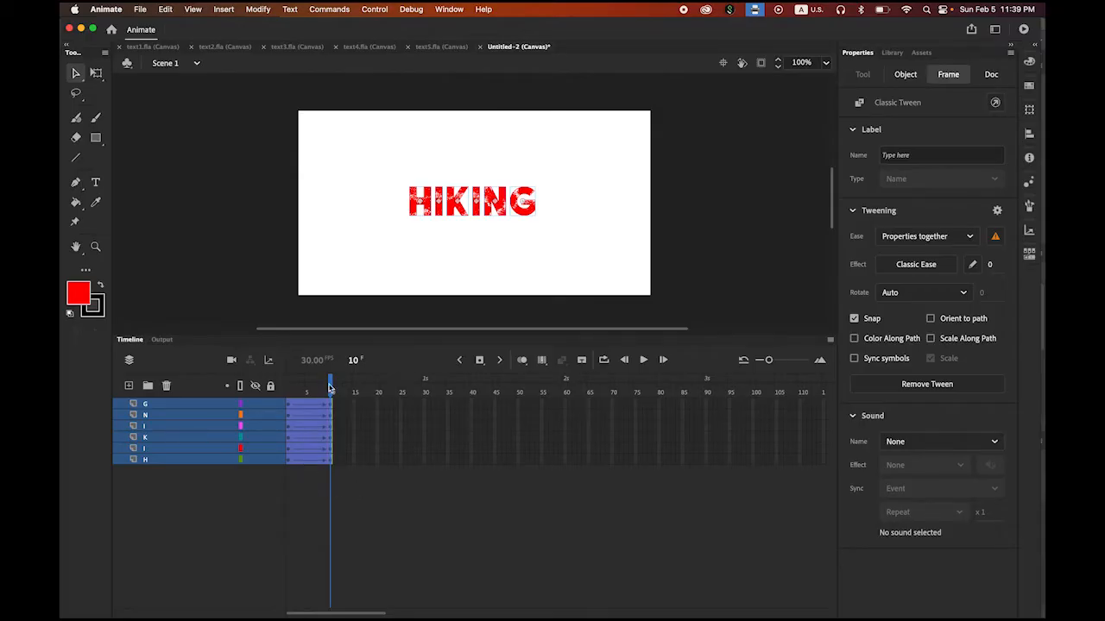
# Set the classic ease of the tweens to 100 at the first keyframes of the letter layers.
pyautogui.click(290, 466)
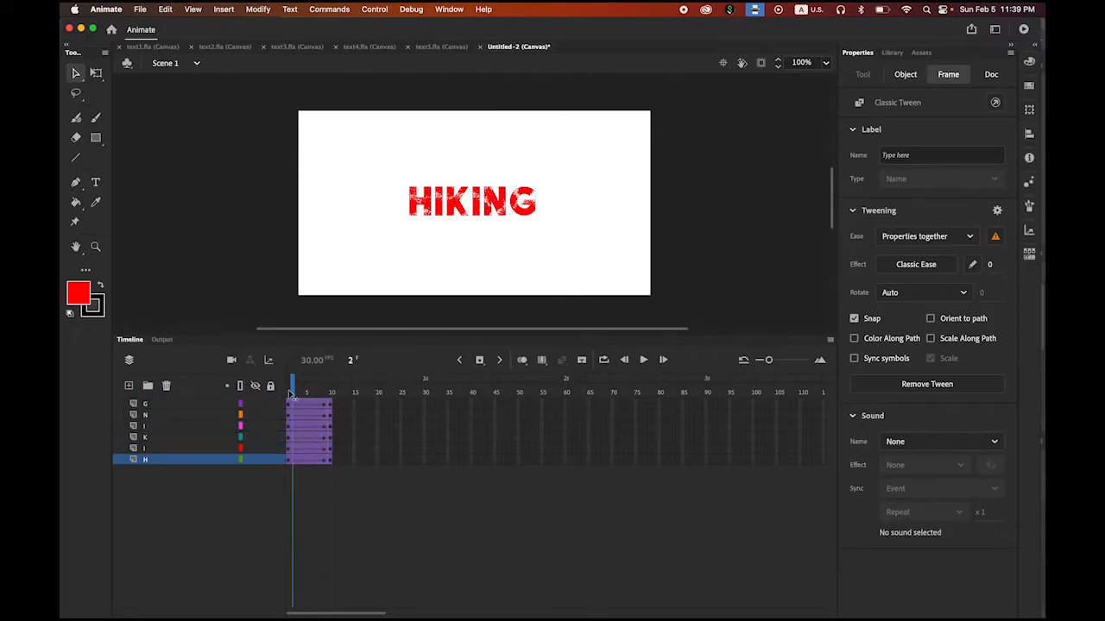
pyautogui.click(290, 465)
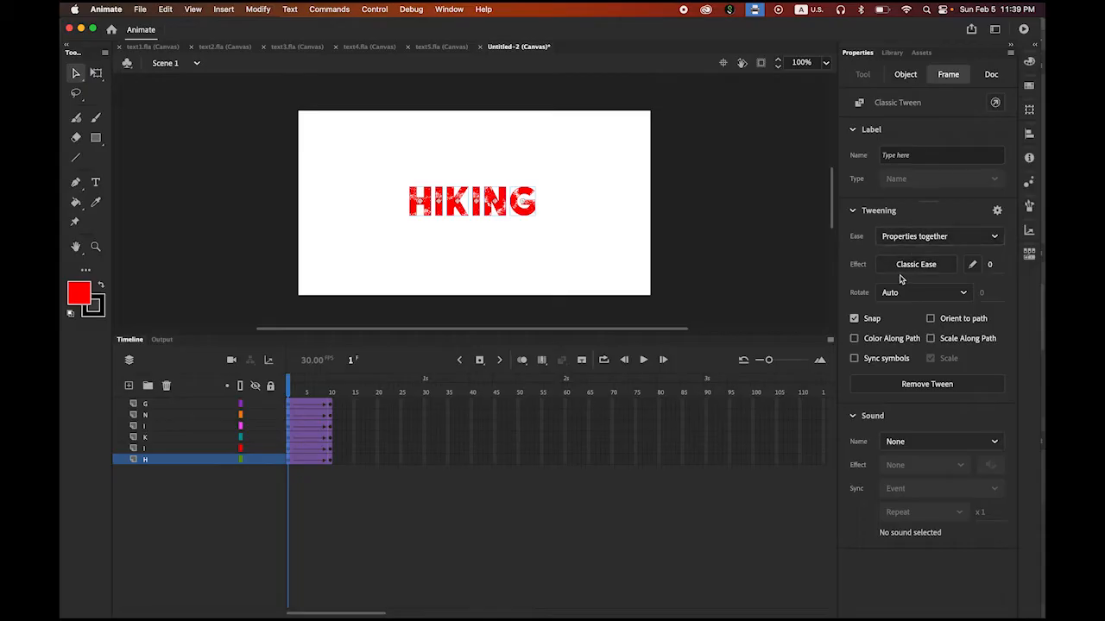
pyautogui.click(990, 268)
pyautogui.write('100')
pyautogui.press('Return')
# At frame 1, scale all the letters up from their centre to about 1212 × 279 and set their alpha to 0%.
pyautogui.moveTo(292, 388); pyautogui.dragTo(331, 391)
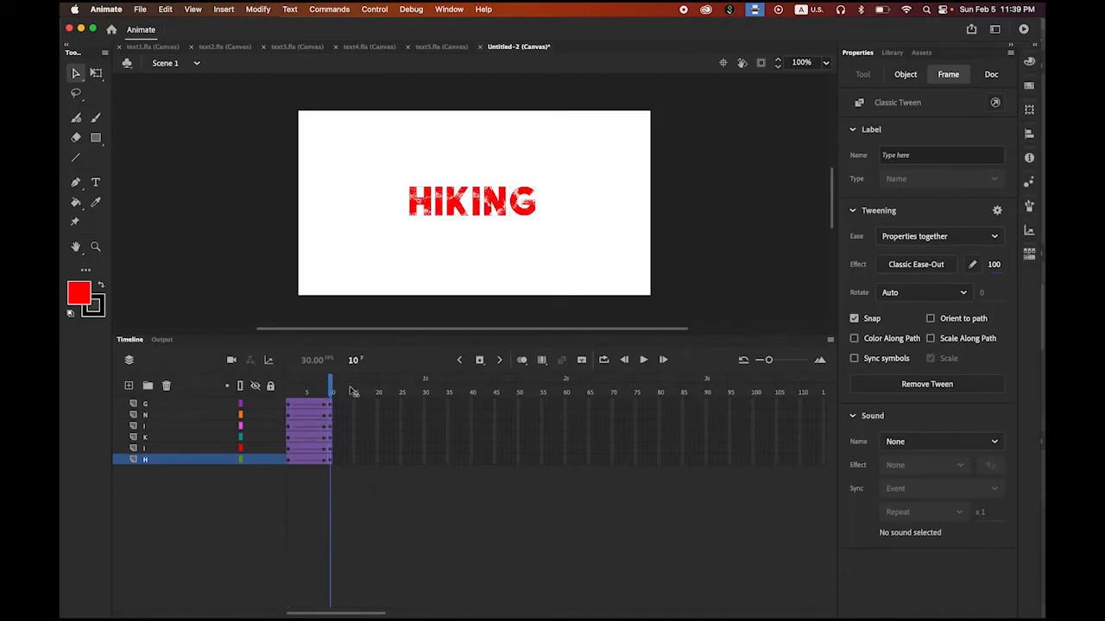
pyautogui.click(326, 389)
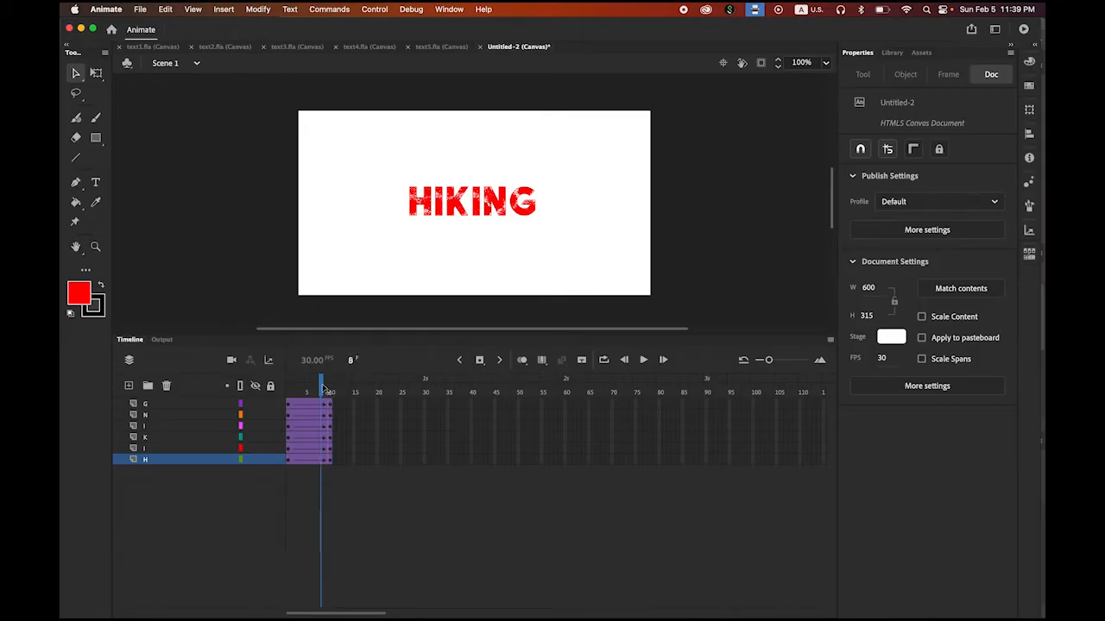
pyautogui.moveTo(322, 389); pyautogui.dragTo(278, 388)
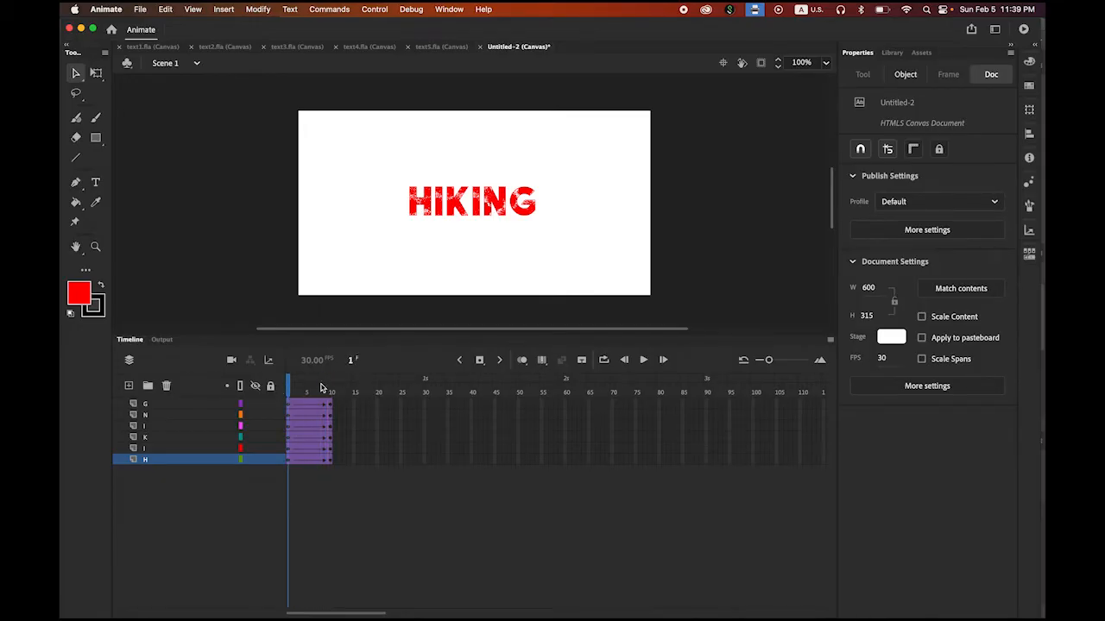
pyautogui.moveTo(377, 174); pyautogui.dragTo(580, 250)
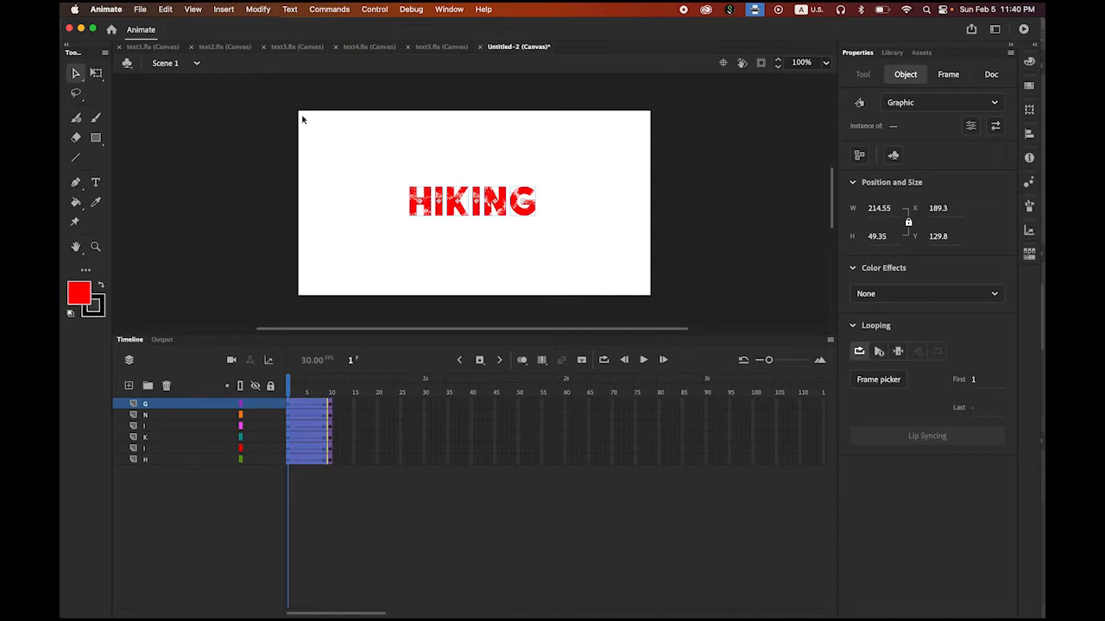
pyautogui.click(97, 75)
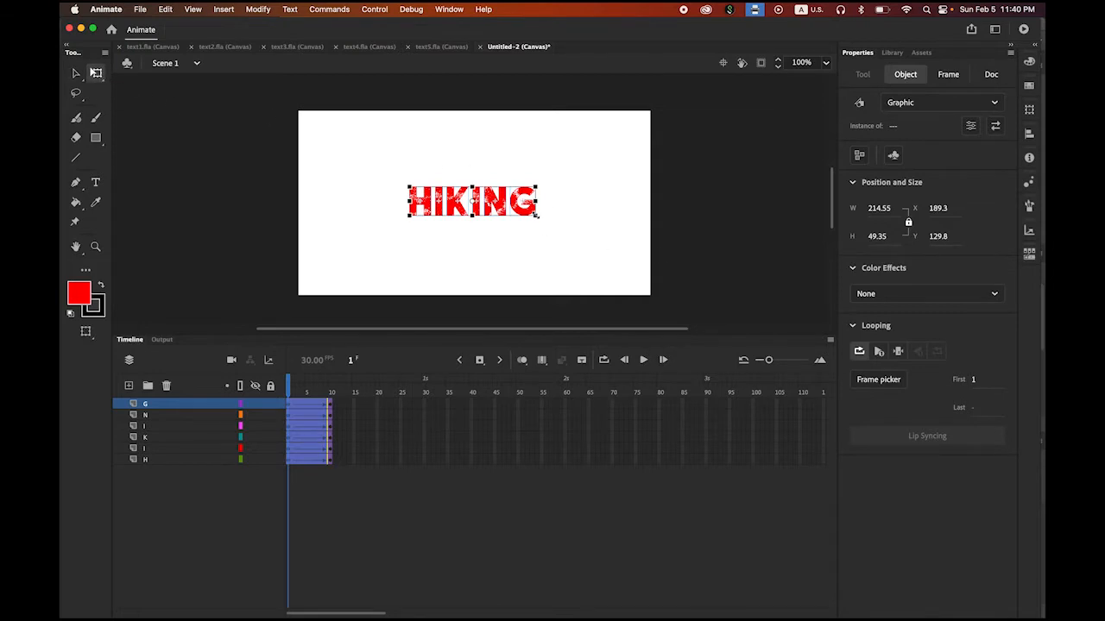
pyautogui.moveTo(536, 214); pyautogui.dragTo(840, 335)
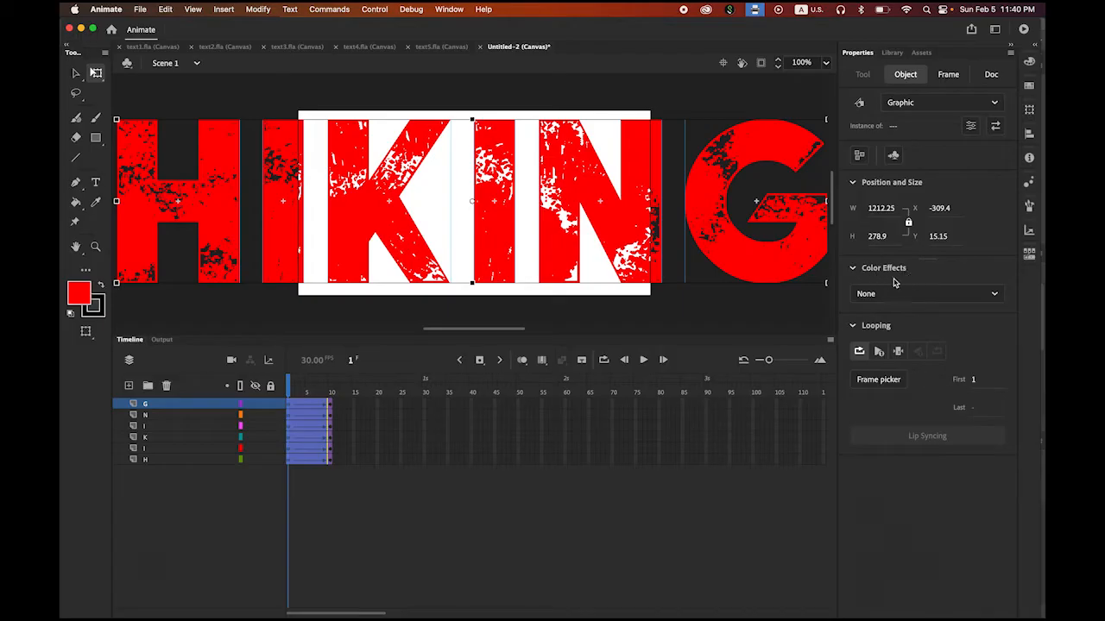
pyautogui.click(995, 296)
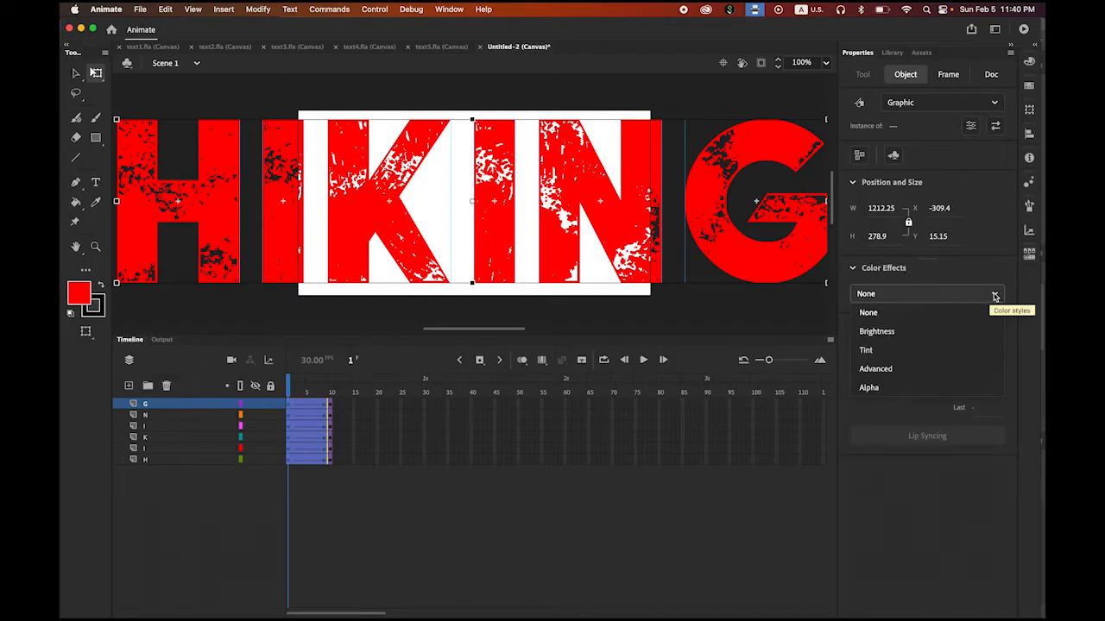
pyautogui.click(918, 388)
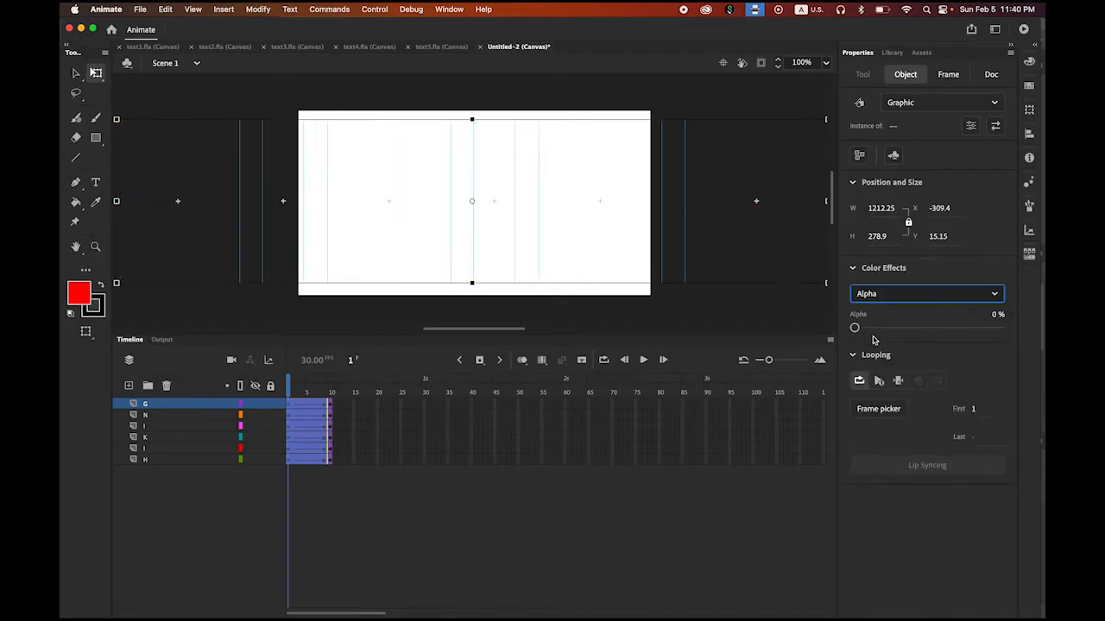
# Play the timeline to preview the letters shrinking and fading in.
pyautogui.click(643, 360)
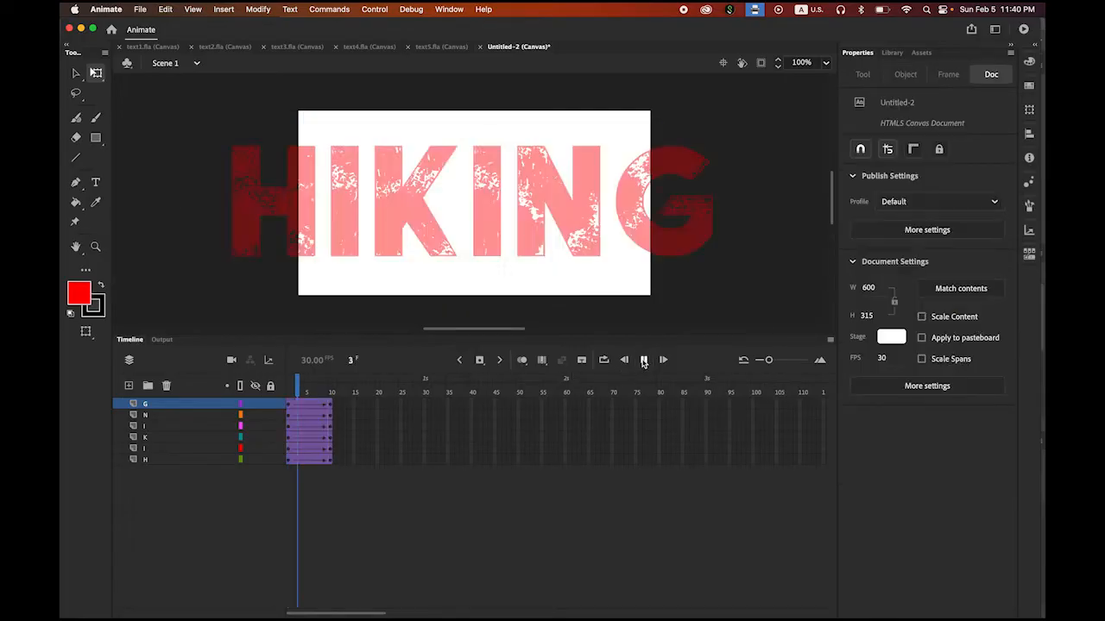
pyautogui.click(644, 362)
pyautogui.click(643, 361)
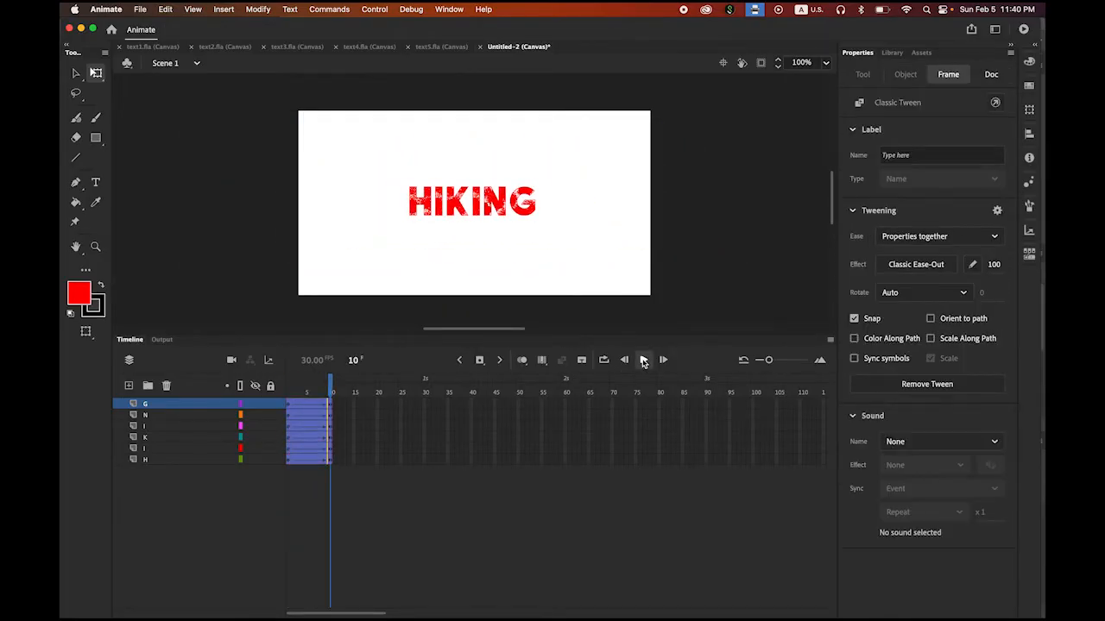
# Replay the timeline to check how all six letters enter together.
pyautogui.click(643, 361)
pyautogui.click(643, 360)
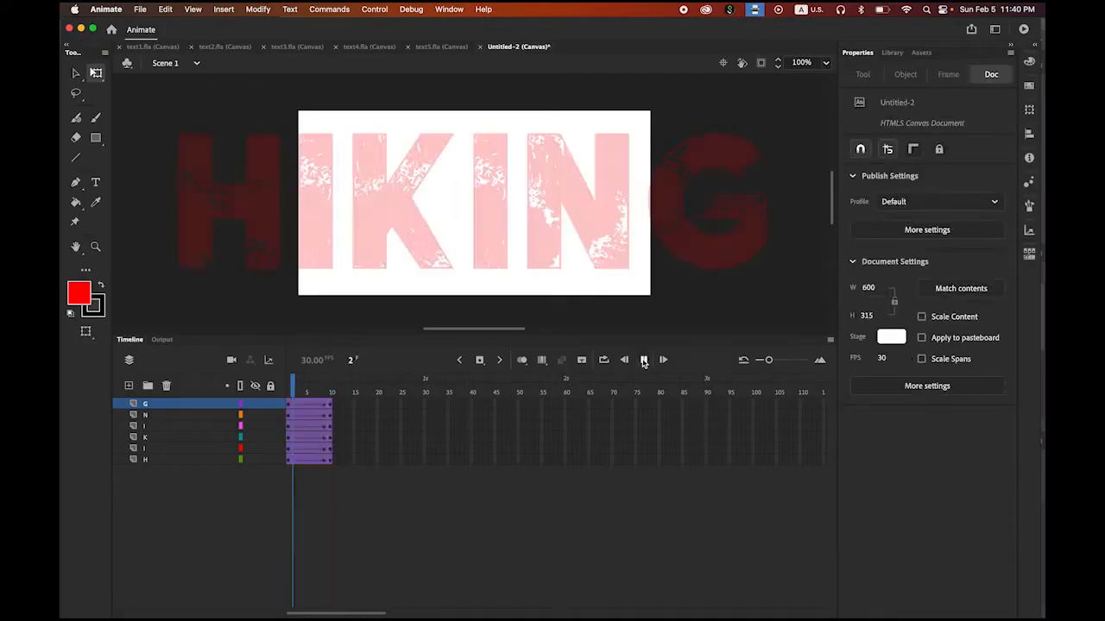
# Shift the tween of the first I layer to start at frame 6 and the K layer's tween to start at frame 11.
pyautogui.click(165, 462)
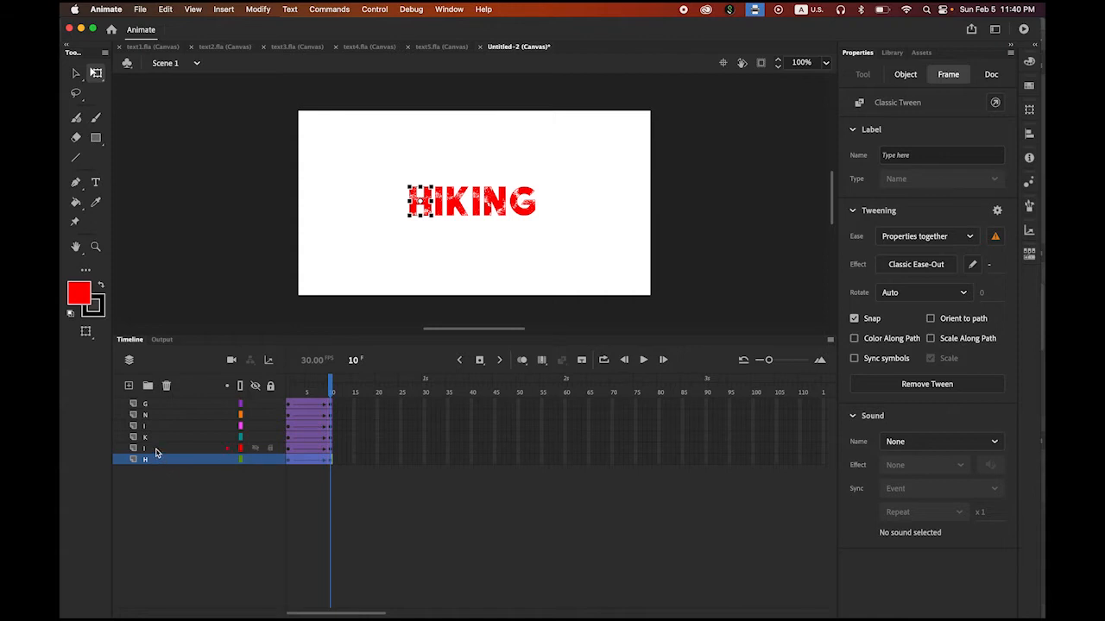
pyautogui.click(156, 450)
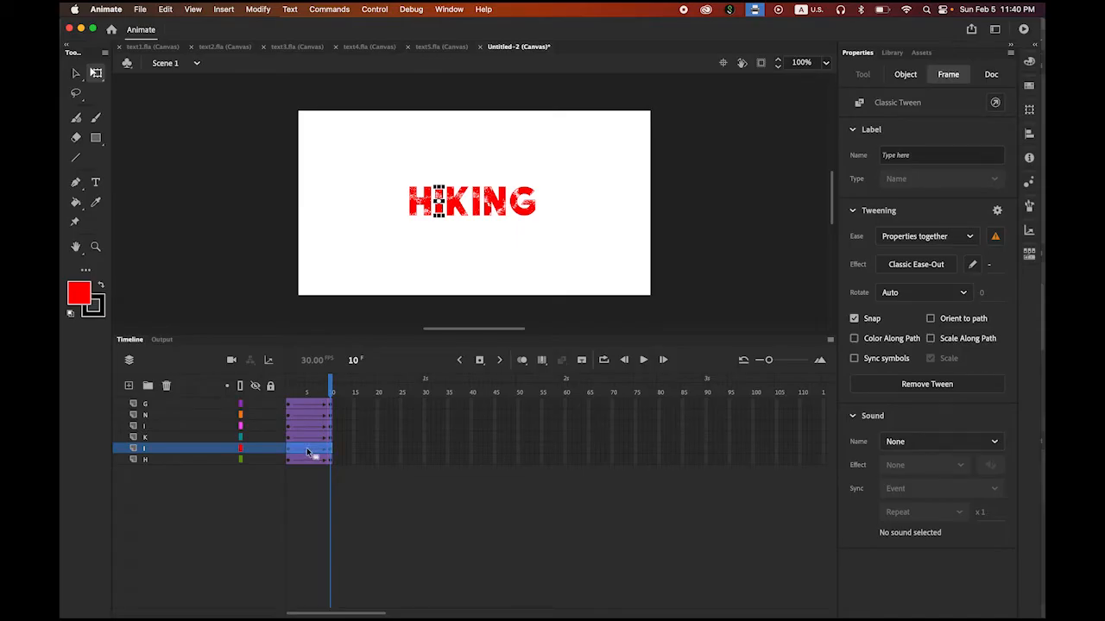
pyautogui.moveTo(307, 450); pyautogui.dragTo(334, 452)
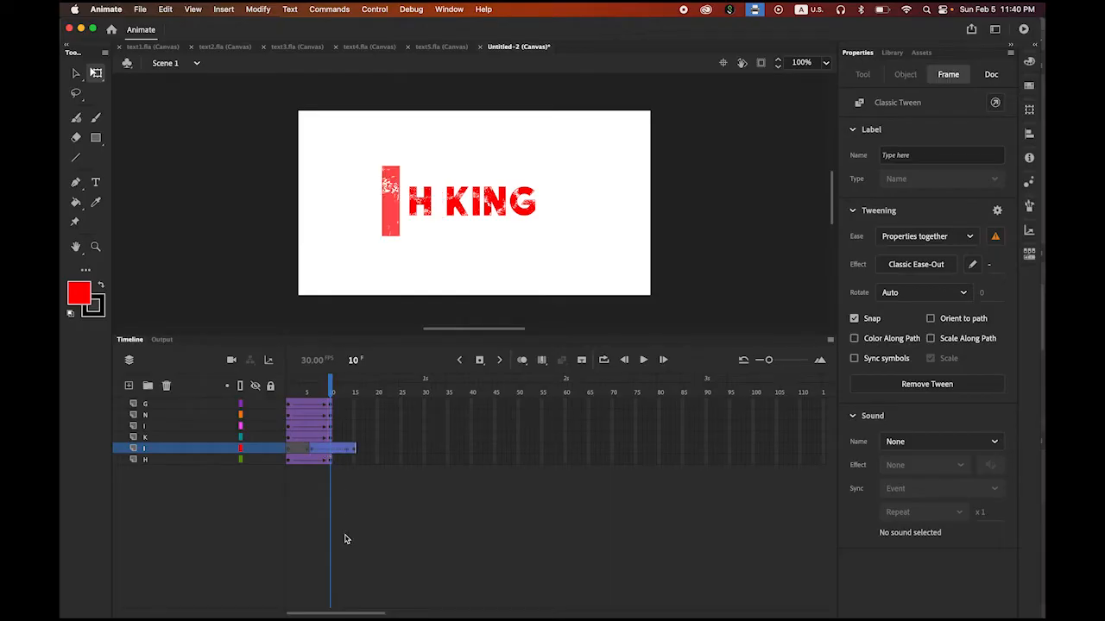
pyautogui.click(183, 438)
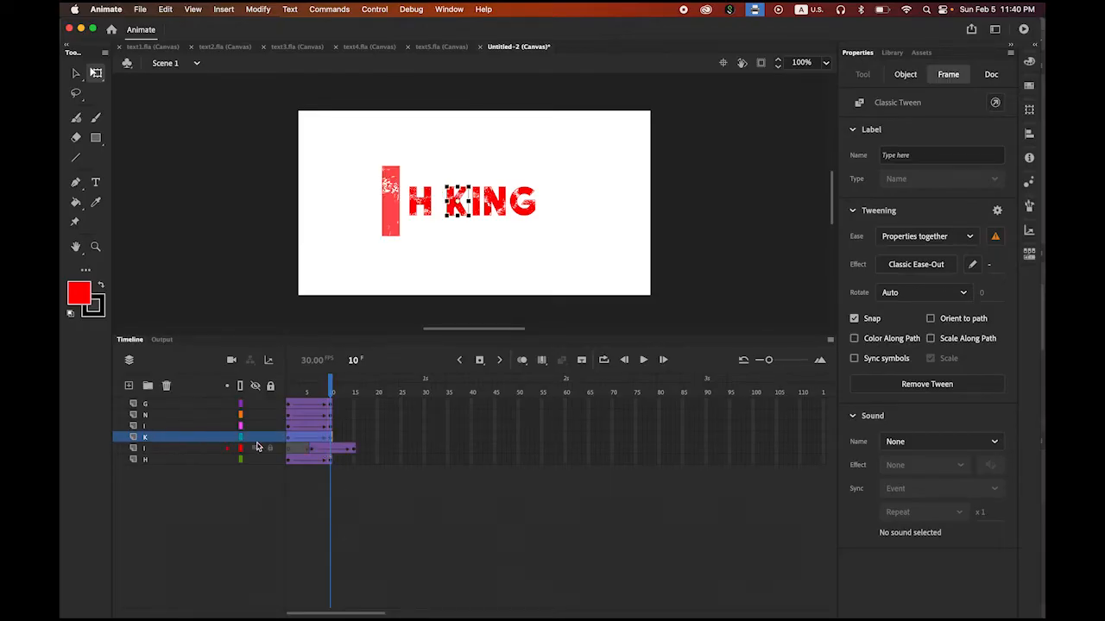
pyautogui.moveTo(306, 441); pyautogui.dragTo(380, 432)
# Stagger the remaining tweens so the second I starts at frame 16, N at frame 21 and G at frame 26.
pyautogui.click(183, 425)
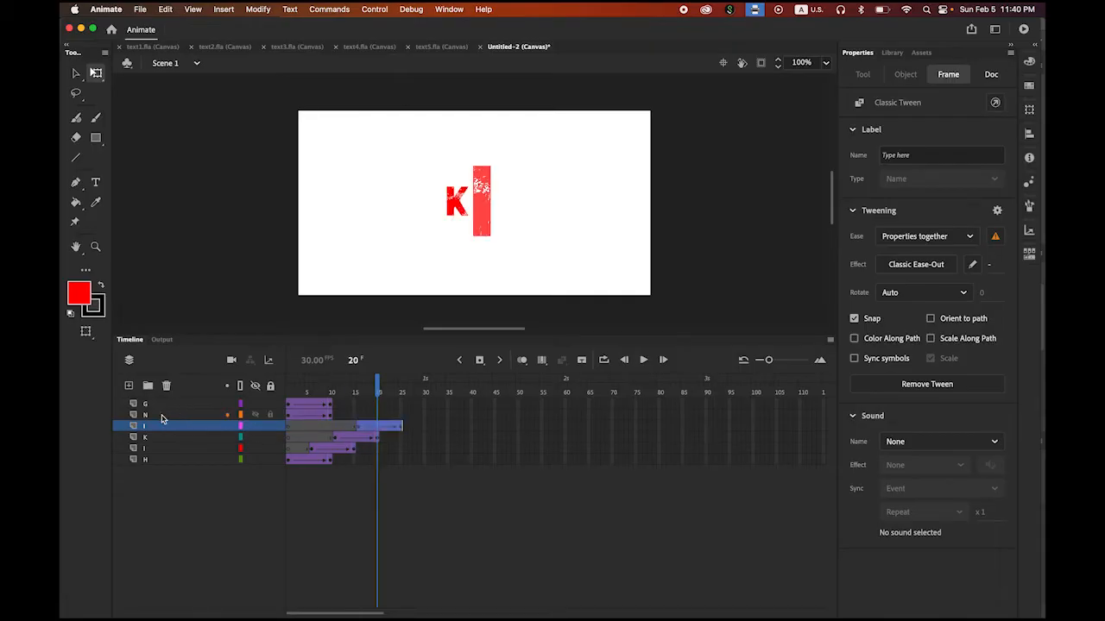
pyautogui.click(290, 417)
pyautogui.moveTo(290, 418); pyautogui.dragTo(386, 419)
pyautogui.click(187, 405)
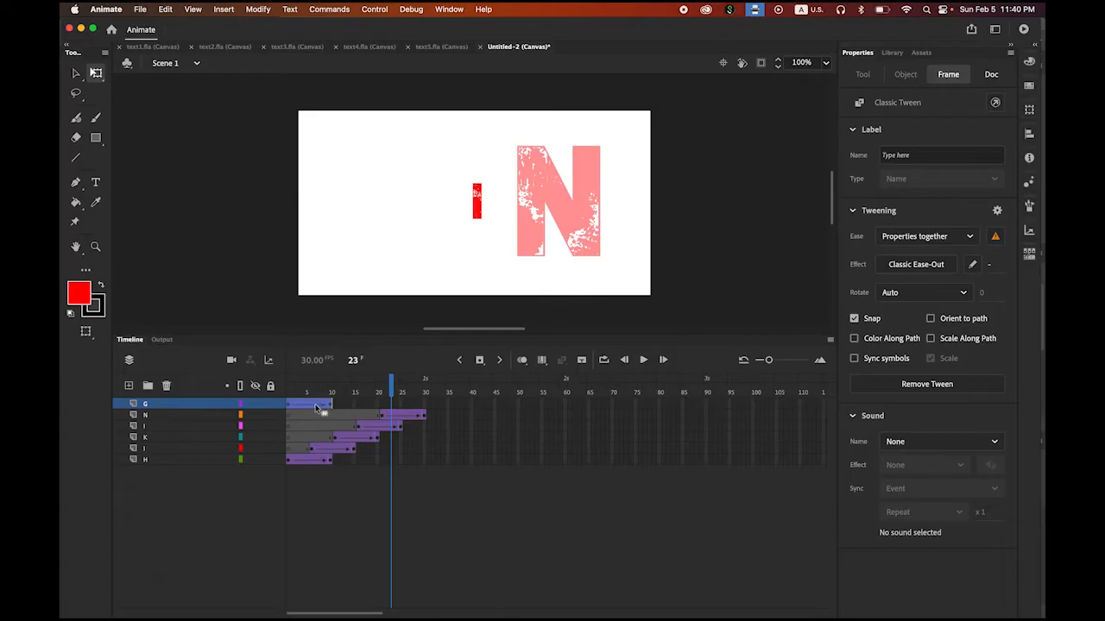
pyautogui.moveTo(319, 404); pyautogui.dragTo(440, 416)
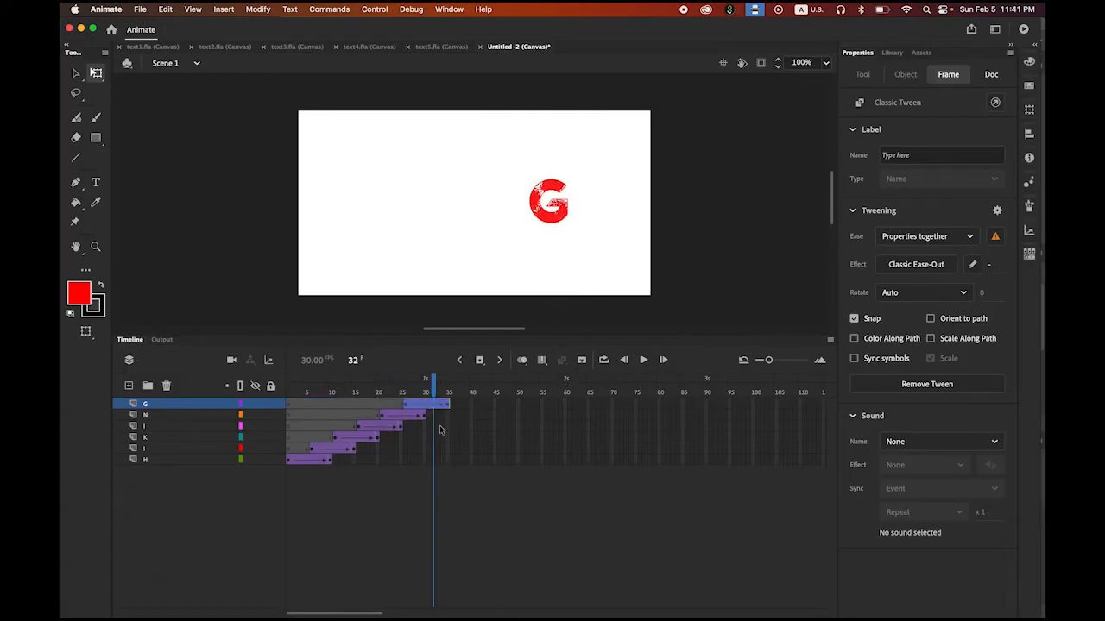
# Play the timeline to preview the staggered entrance of the letters.
pyautogui.click(643, 360)
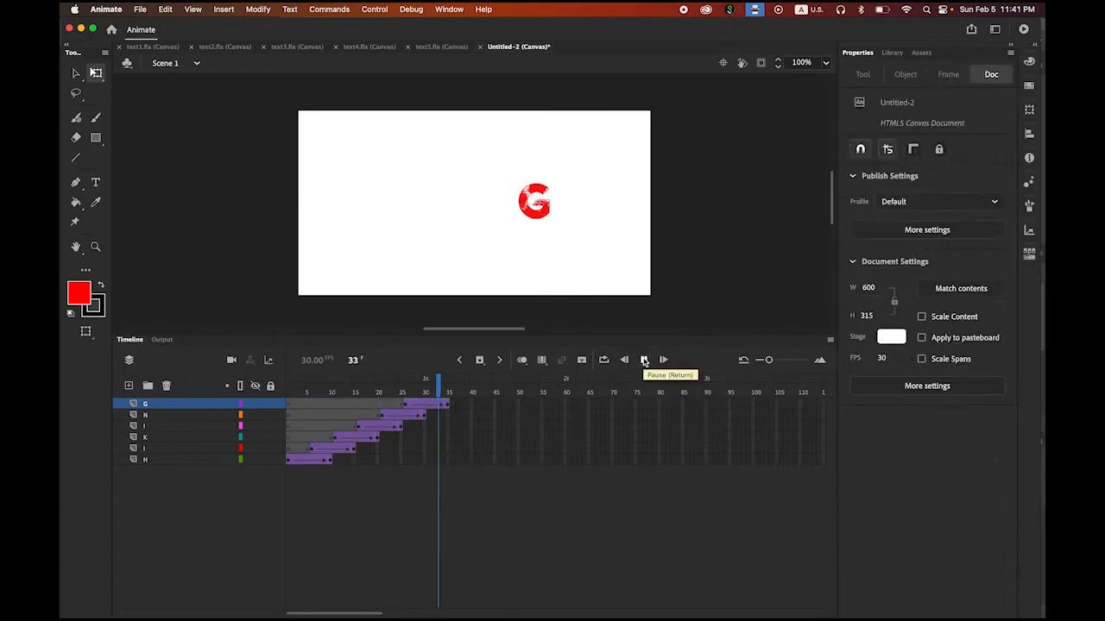
pyautogui.click(643, 360)
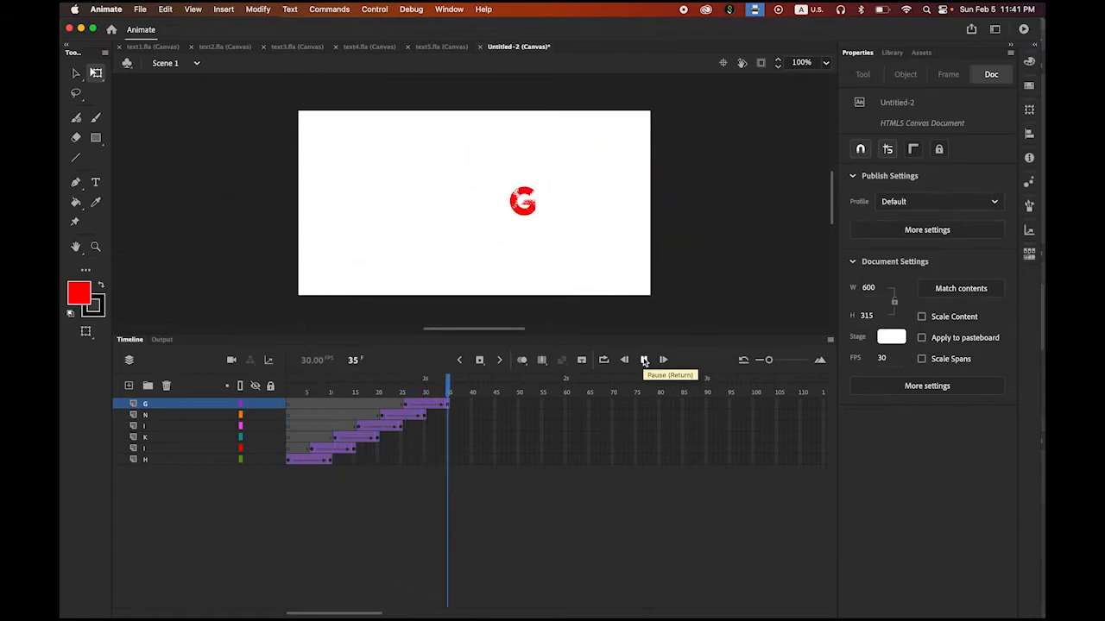
pyautogui.click(643, 360)
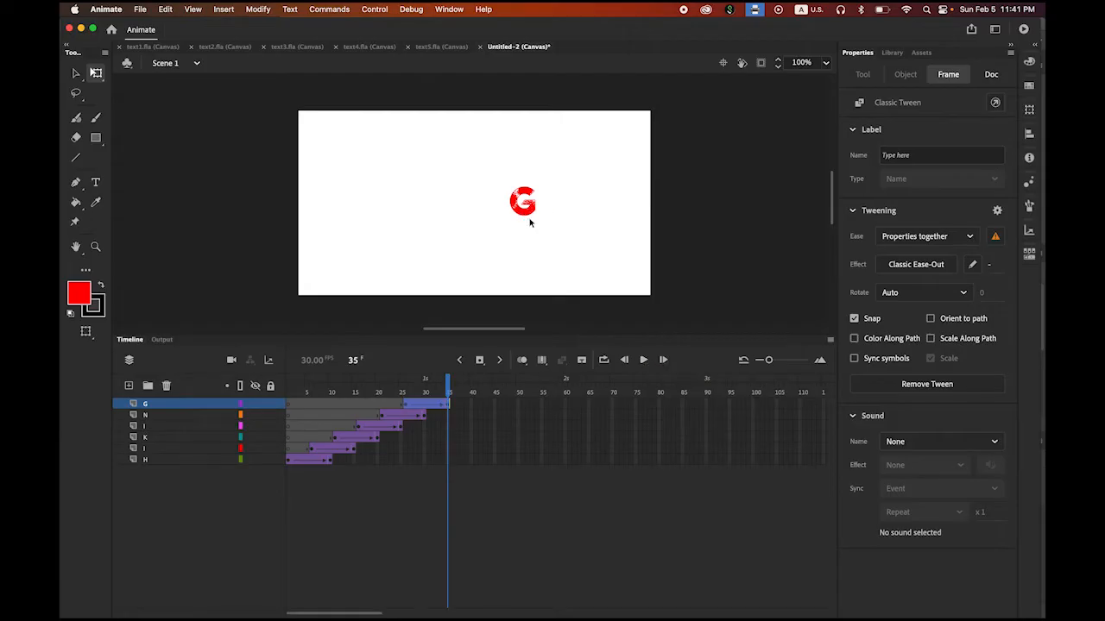
# Insert keyframes at frame 35 on the N, I, K, I and H layers.
pyautogui.click(449, 417)
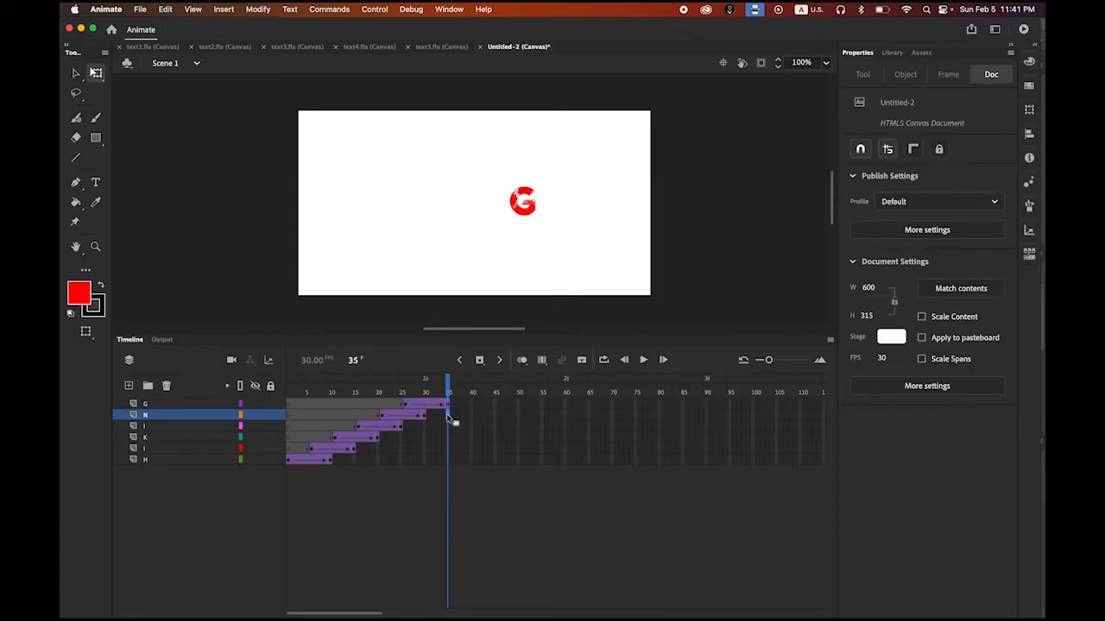
pyautogui.keyDown('shift'); pyautogui.click(448, 461); pyautogui.keyUp('shift')
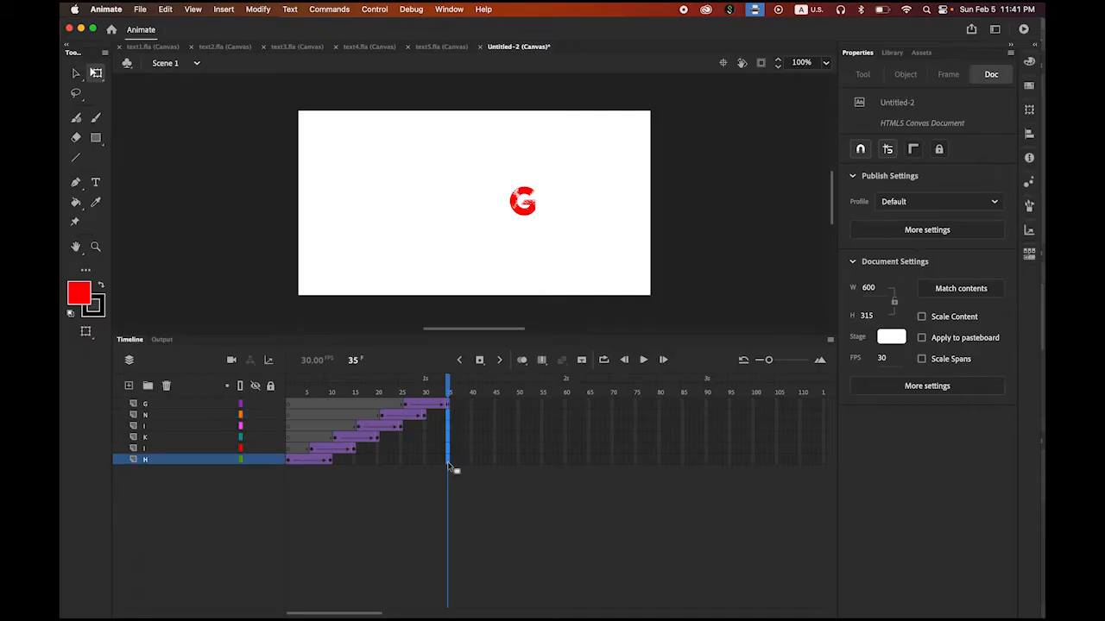
pyautogui.click(479, 361)
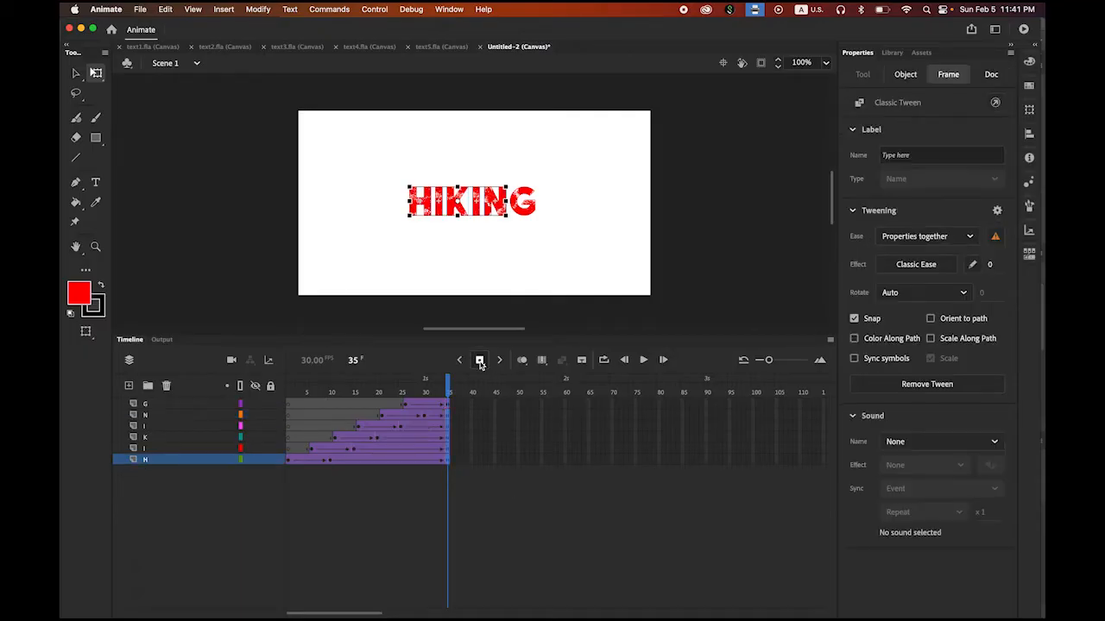
# Preview the timeline with every letter held through frame 35.
pyautogui.click(643, 360)
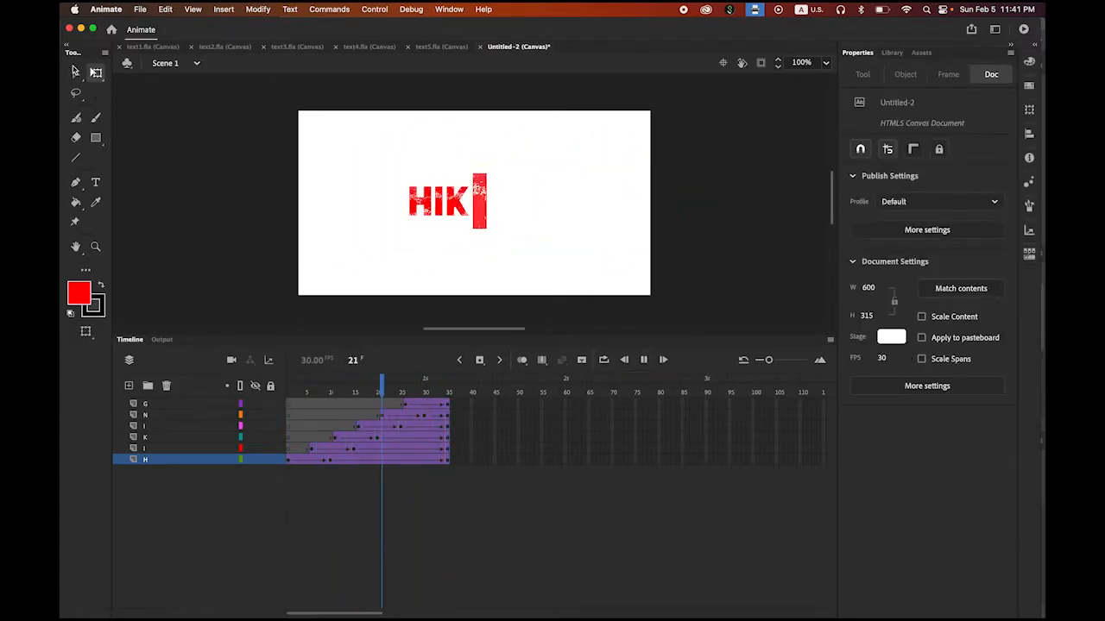
pyautogui.click(642, 361)
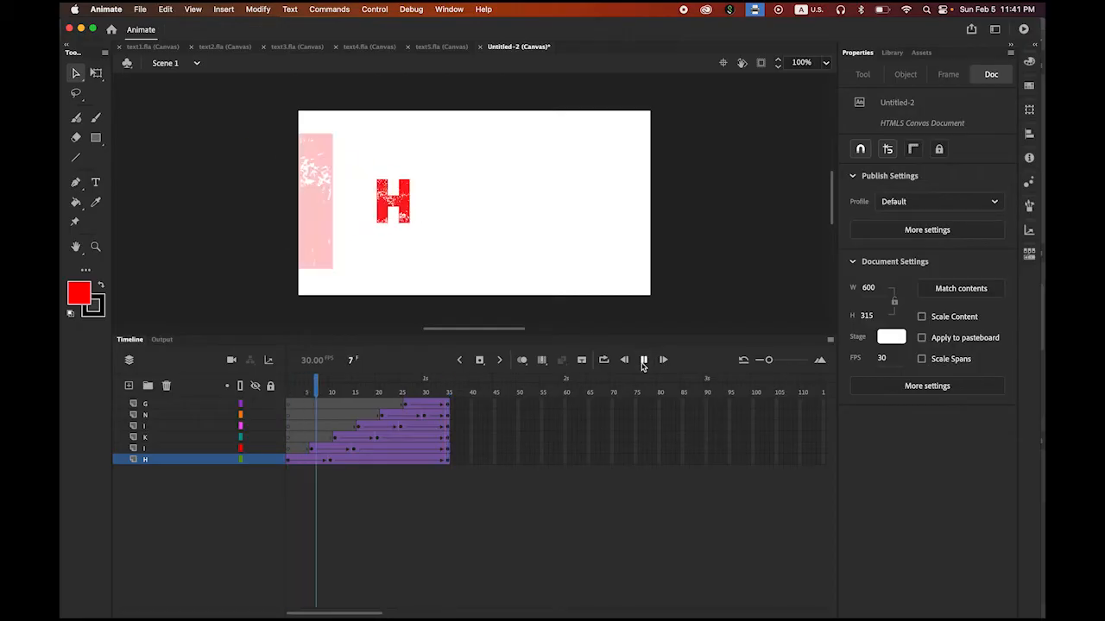
pyautogui.click(642, 360)
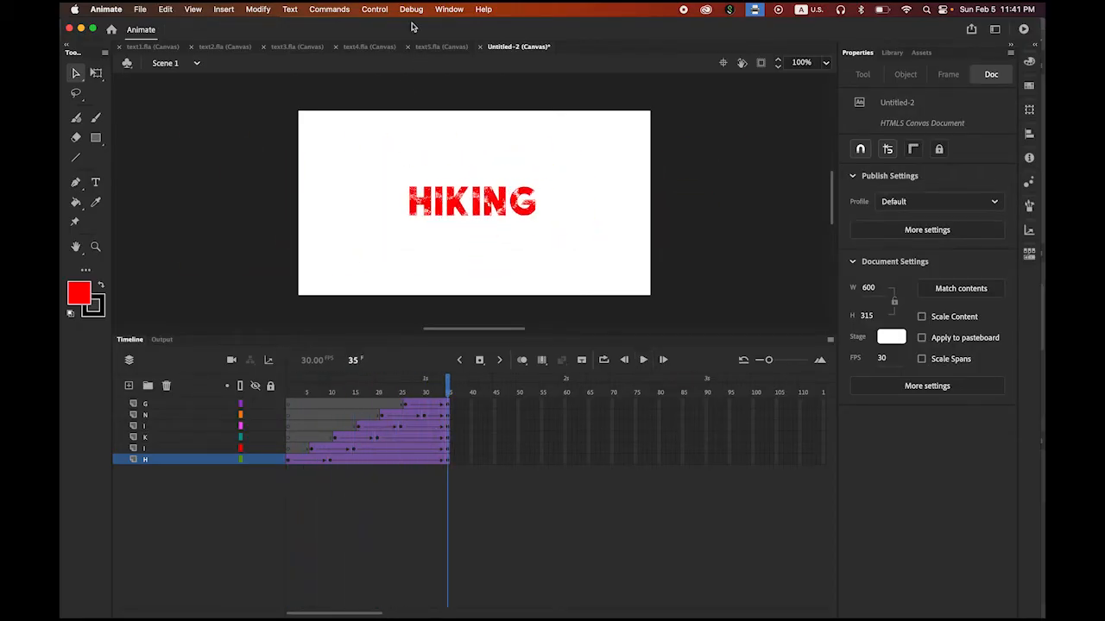
# Test the movie in the browser, watch the looping animation, and return to Adobe Animate.
pyautogui.click(372, 9)
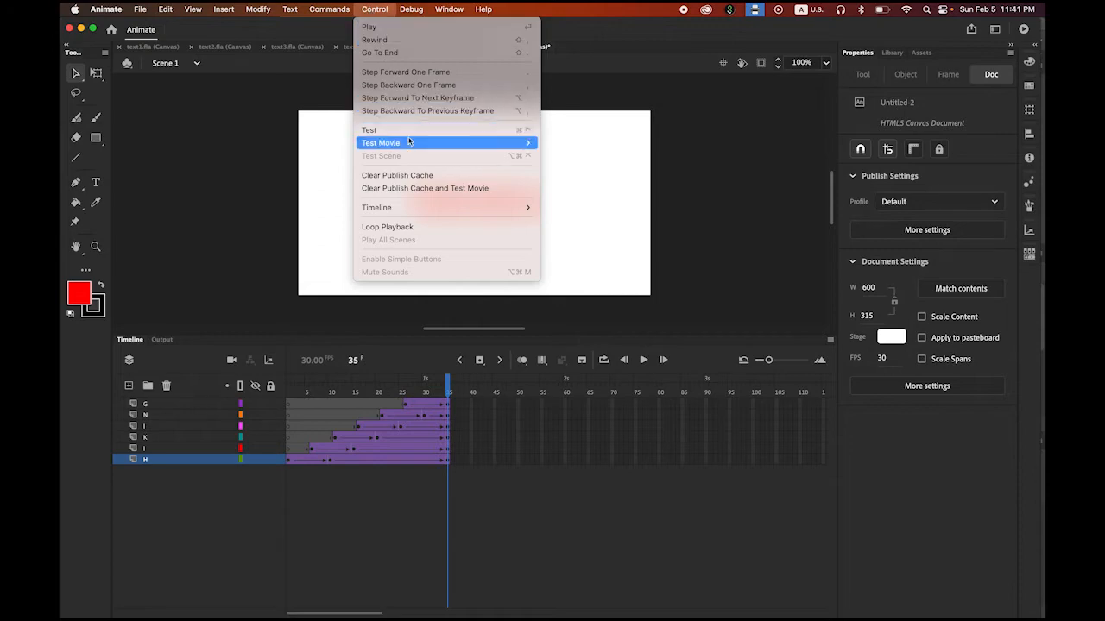
pyautogui.moveTo(413, 142)
pyautogui.click(572, 155)
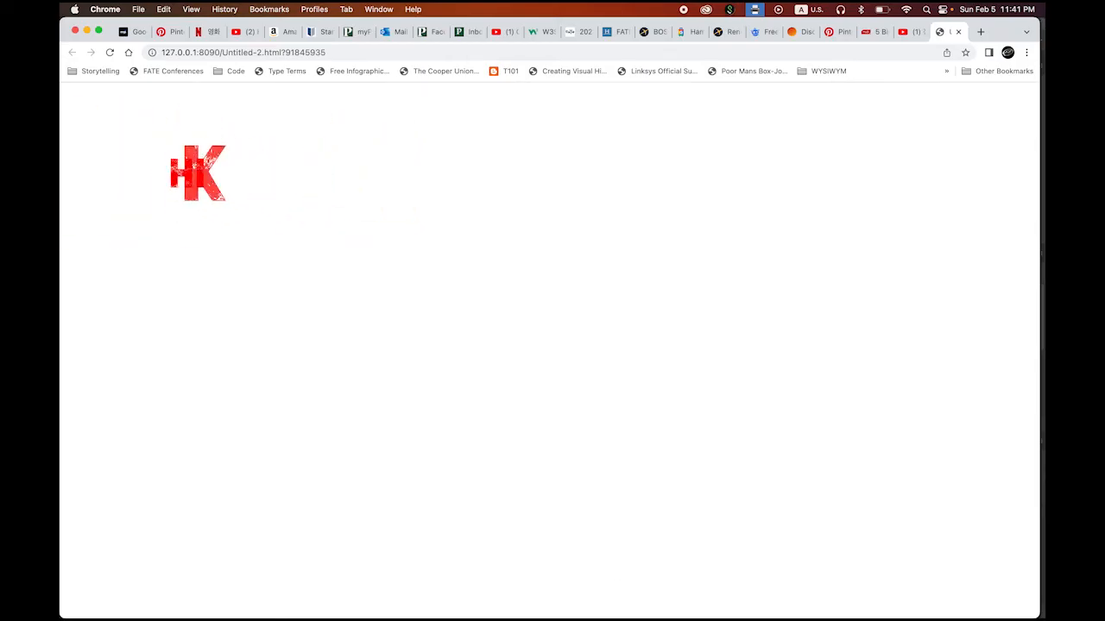
pyautogui.moveTo(673, 608)
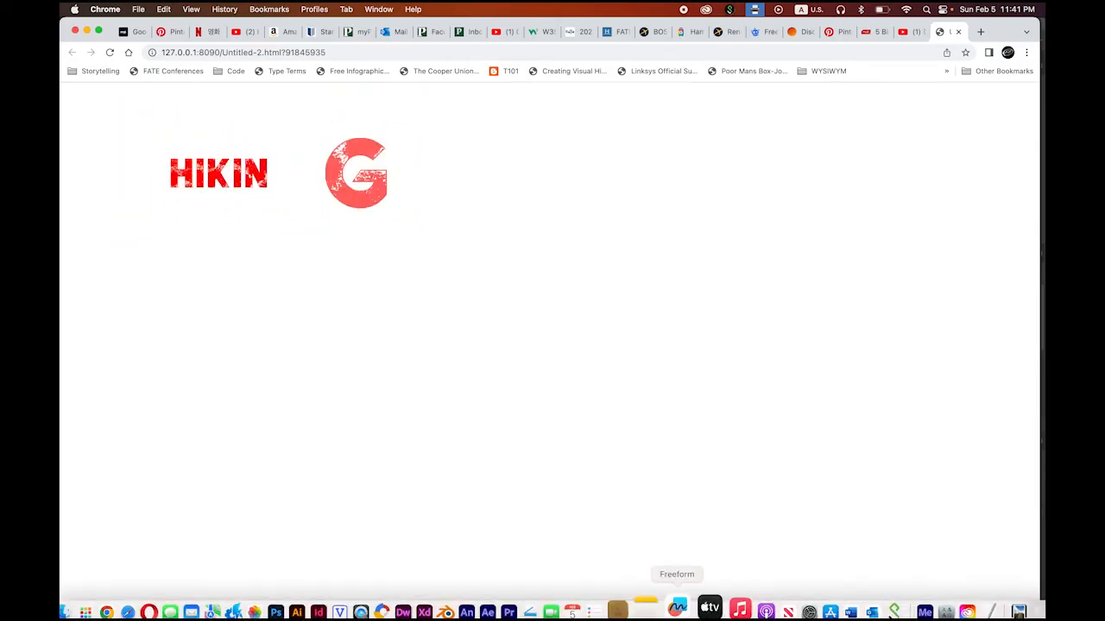
pyautogui.click(485, 600)
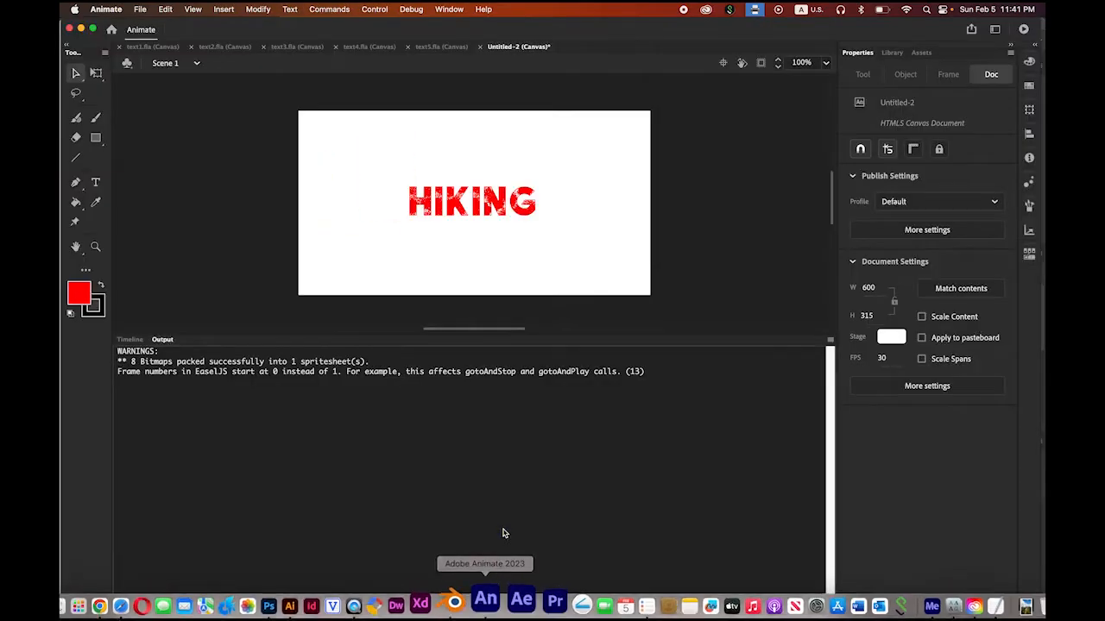
# Insert keyframes at frame 120 on all six letter layers to hold the finished word.
pyautogui.click(129, 339)
pyautogui.moveTo(447, 390)
pyautogui.mouseDown()
pyautogui.moveTo(409, 390)
pyautogui.moveTo(448, 393)
pyautogui.mouseUp()
pyautogui.hscroll(3, 777, 436)
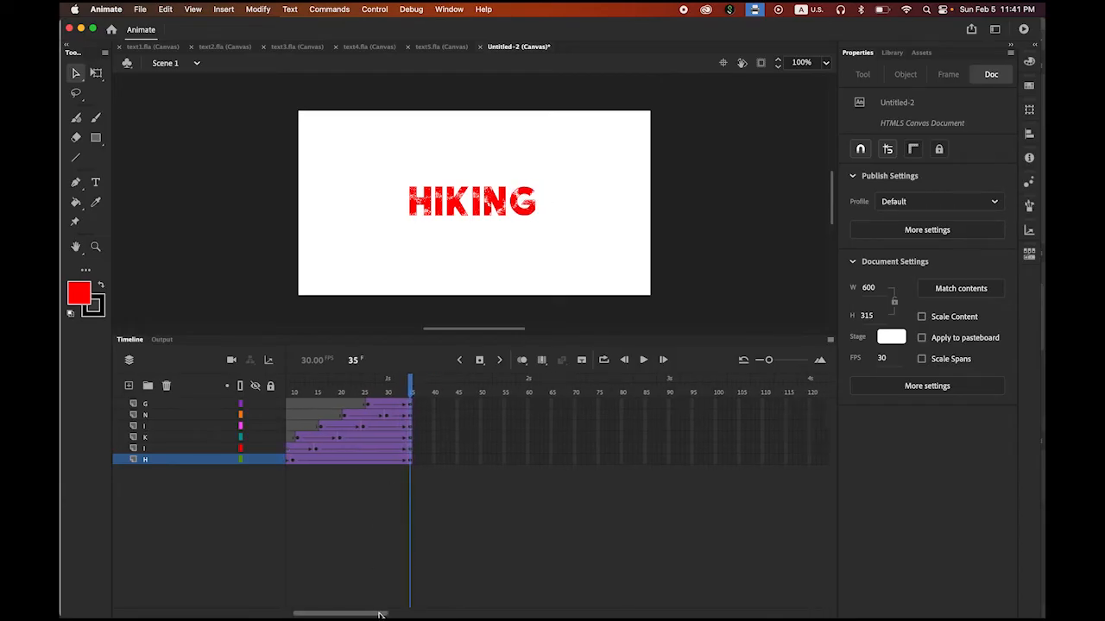
pyautogui.click(781, 406)
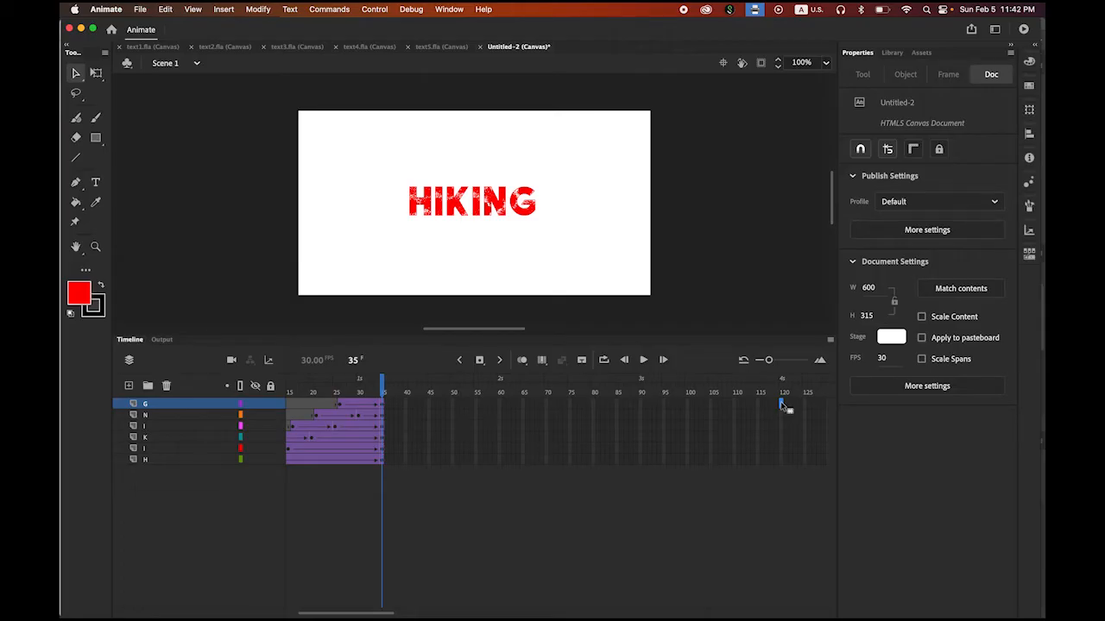
pyautogui.keyDown('shift'); pyautogui.click(782, 461); pyautogui.keyUp('shift')
pyautogui.click(479, 360)
pyautogui.moveTo(782, 391)
pyautogui.mouseDown()
pyautogui.moveTo(387, 384)
pyautogui.moveTo(782, 390)
pyautogui.mouseUp()
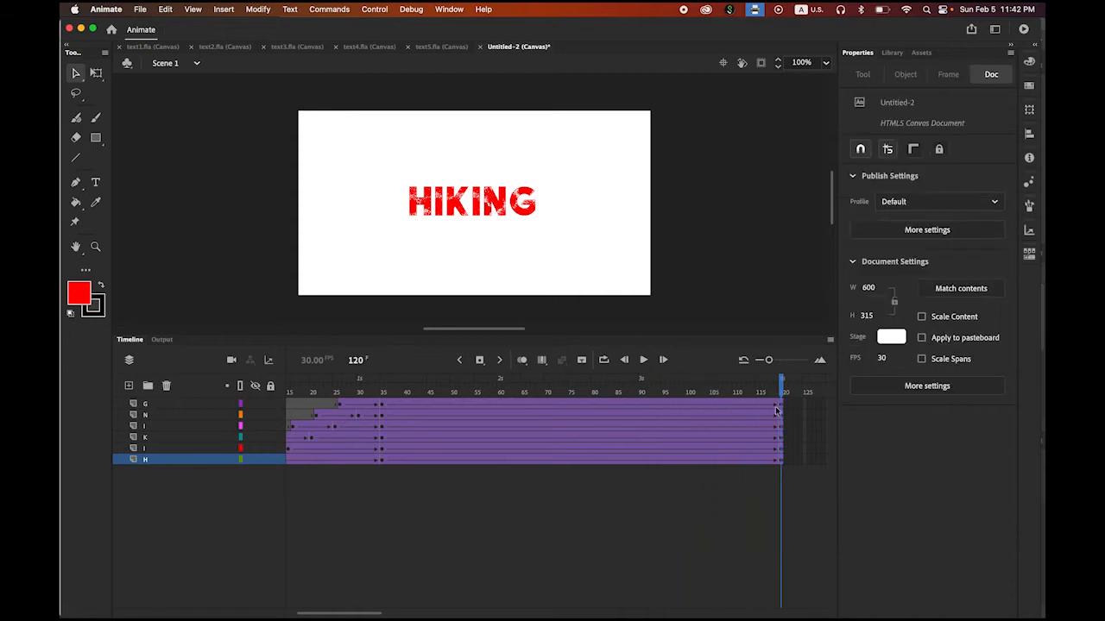
# Test the lengthened movie in the browser again and switch back to Adobe Animate.
pyautogui.click(376, 9)
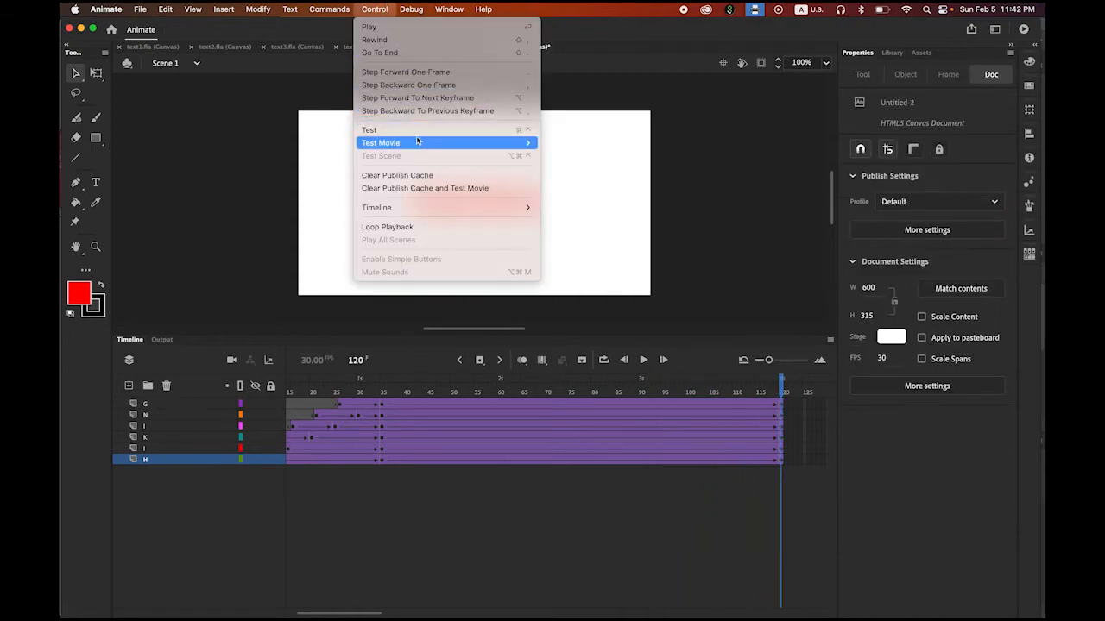
pyautogui.moveTo(416, 143)
pyautogui.click(586, 155)
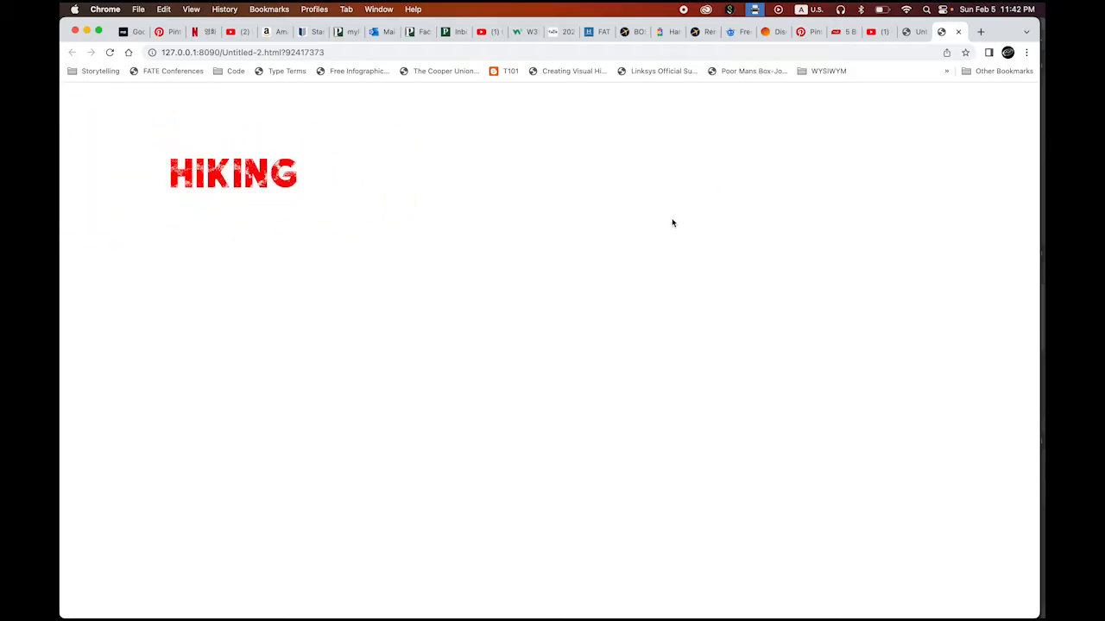
pyautogui.moveTo(360, 616)
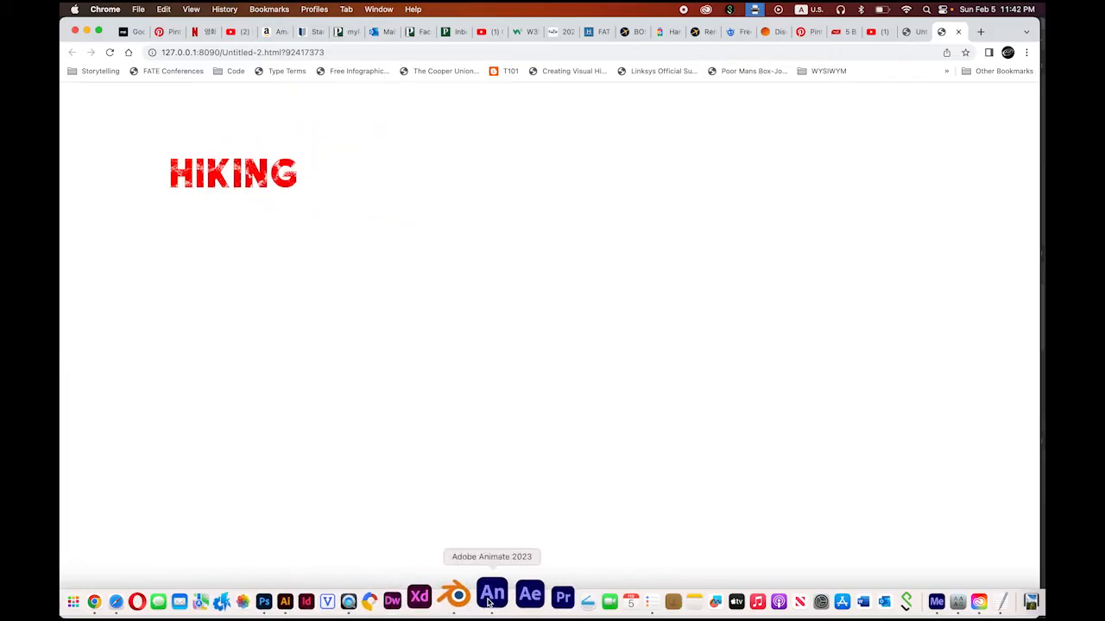
pyautogui.click(493, 596)
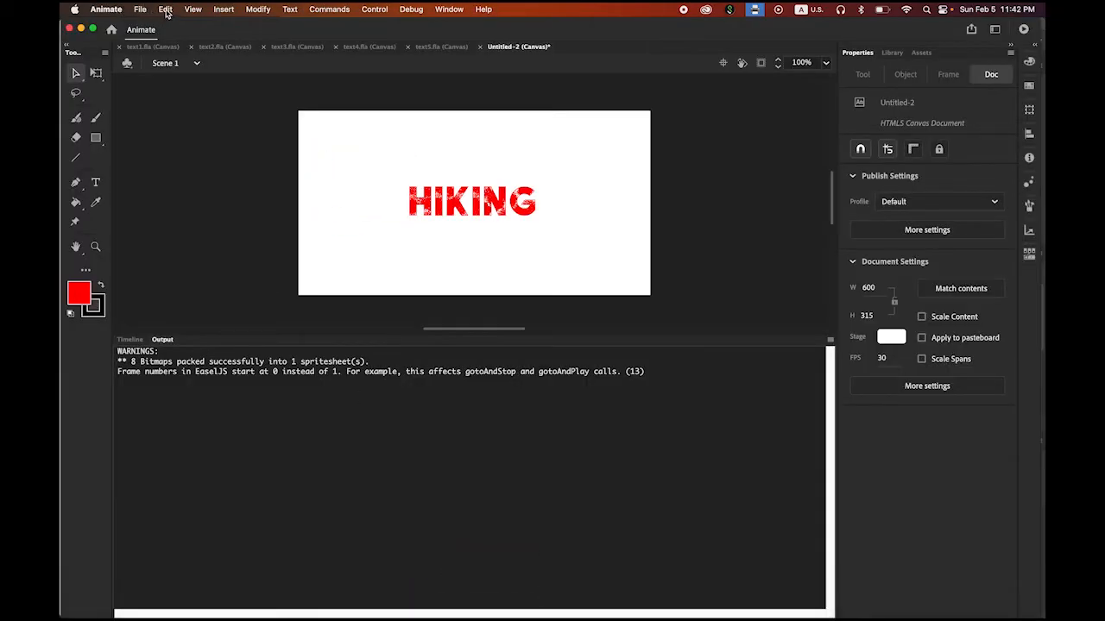
# Open the text2.fla document's timeline and play its letter animation.
pyautogui.click(220, 48)
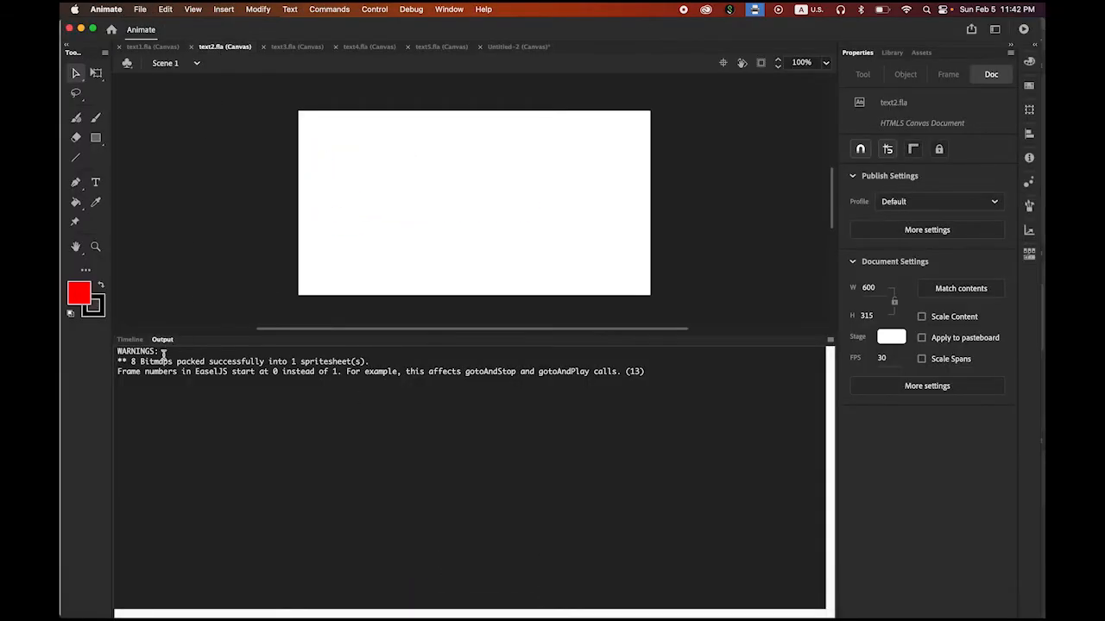
pyautogui.click(130, 339)
pyautogui.click(643, 360)
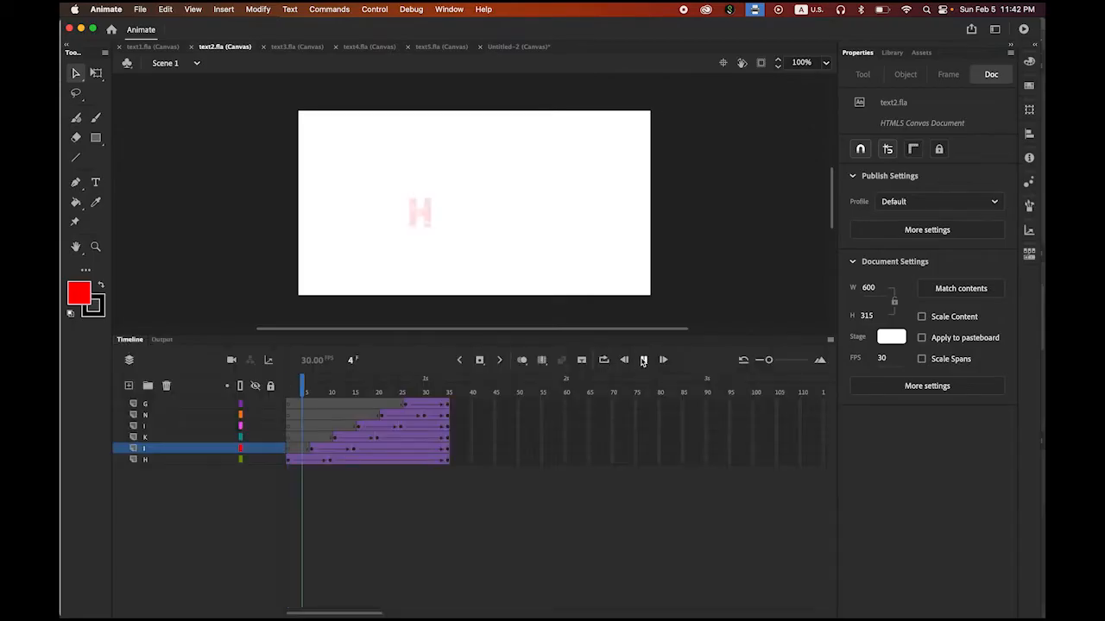
pyautogui.click(643, 361)
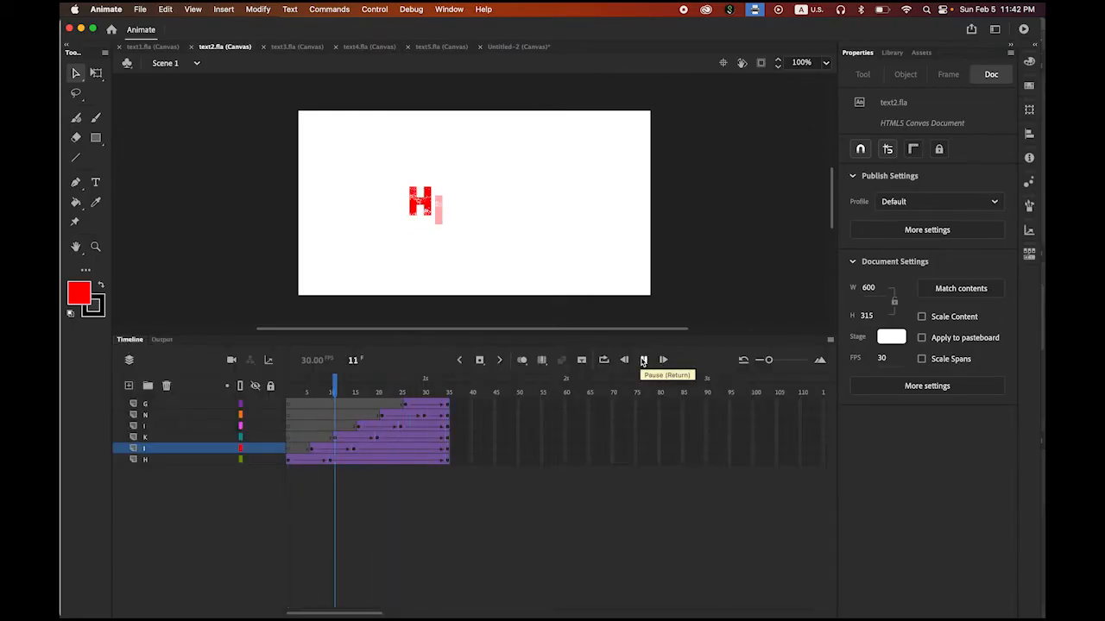
# Create a new HTML5 Canvas document from the Social Landscape preset, 600 × 315 at 30 fps.
pyautogui.click(139, 8)
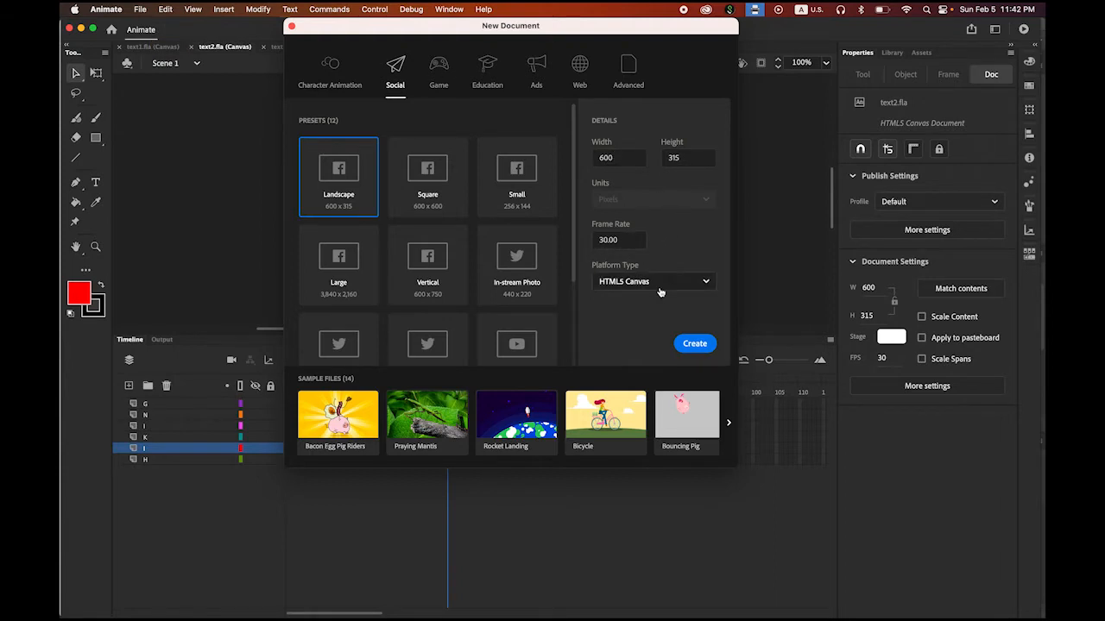
pyautogui.click(695, 345)
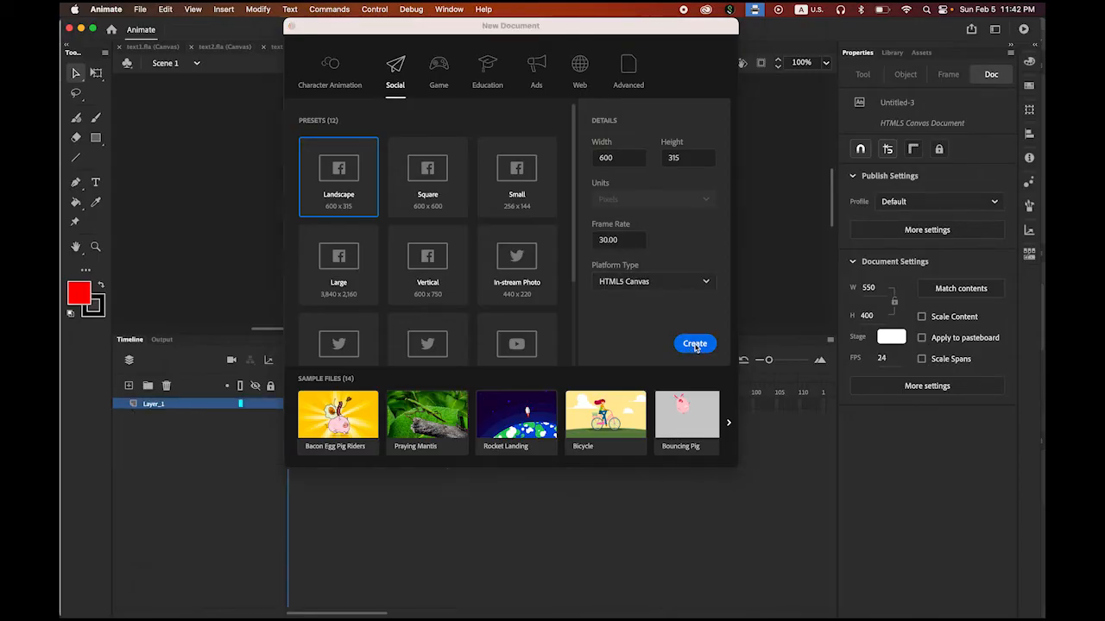
# Add the text HIKING to the stage in red 50 pt Silver Forte Grunge.
pyautogui.click(96, 182)
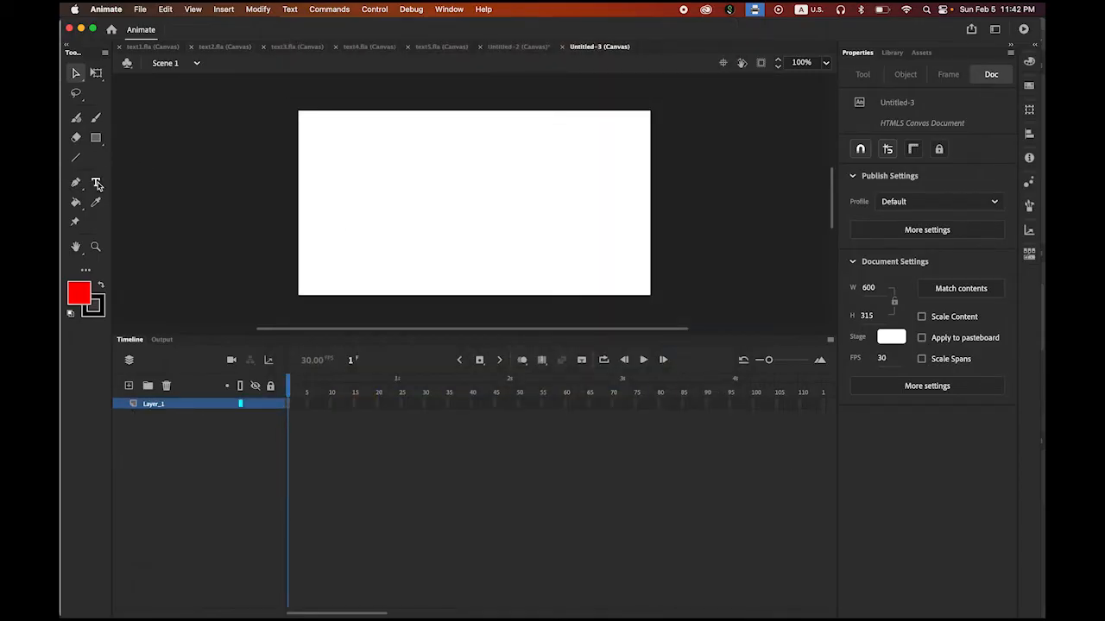
pyautogui.click(380, 205)
pyautogui.write('H')
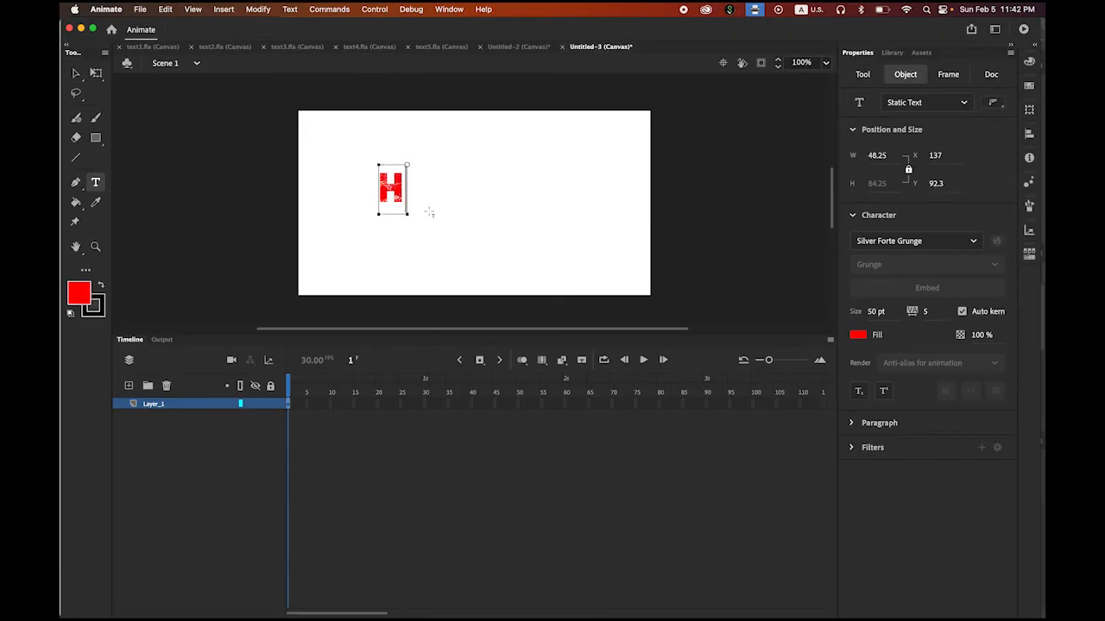
pyautogui.write('IKING')
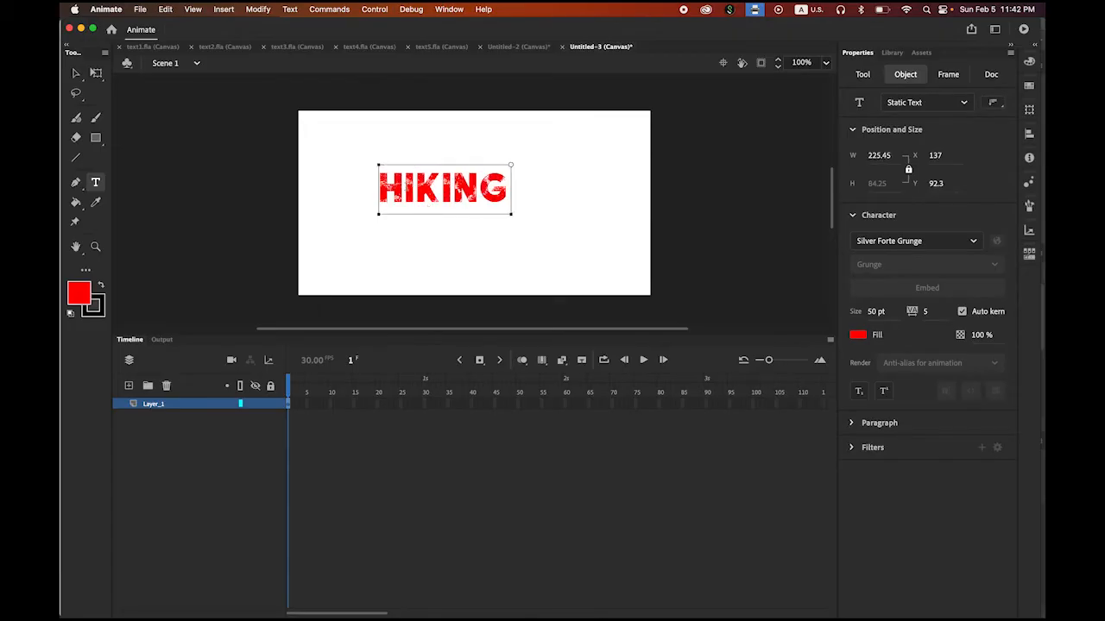
# Center the HIKING text horizontally and vertically on the stage.
pyautogui.click(77, 75)
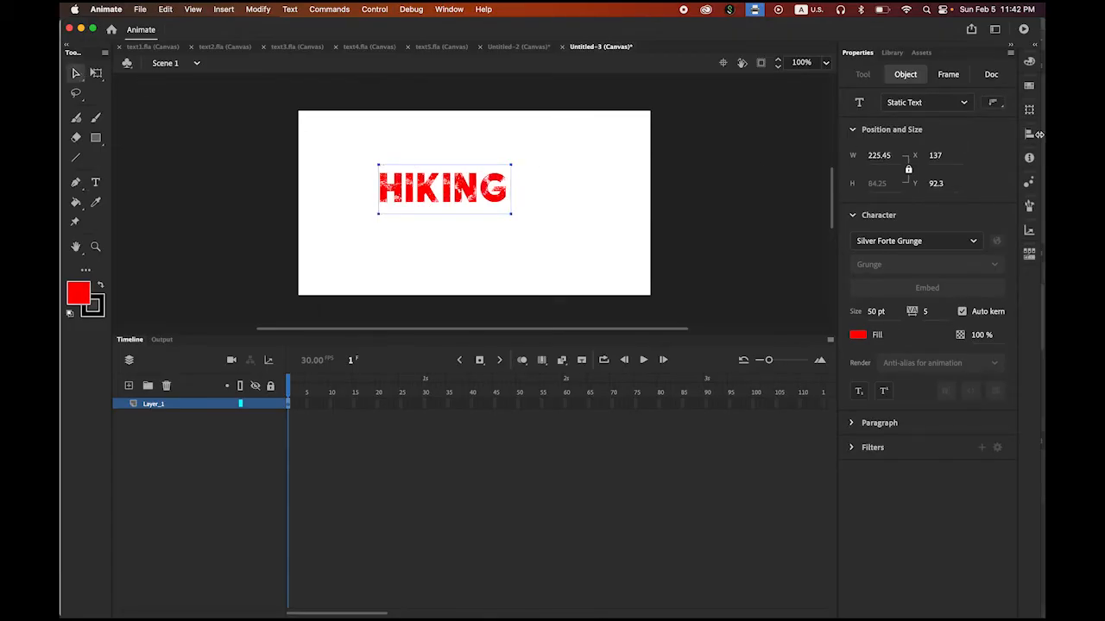
pyautogui.click(1029, 135)
pyautogui.click(927, 156)
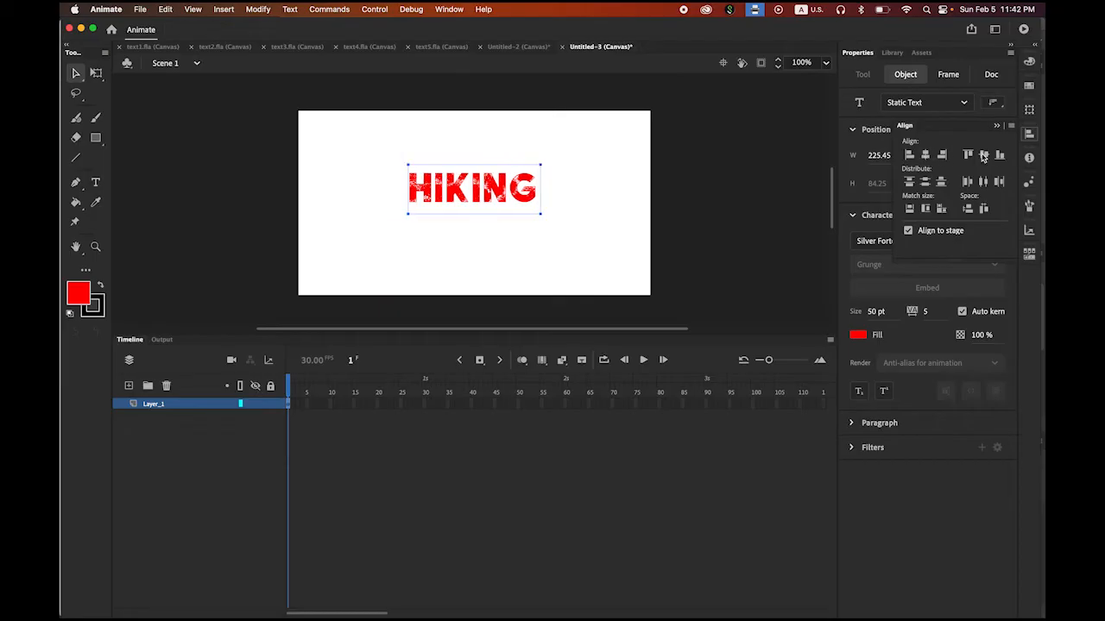
pyautogui.click(983, 156)
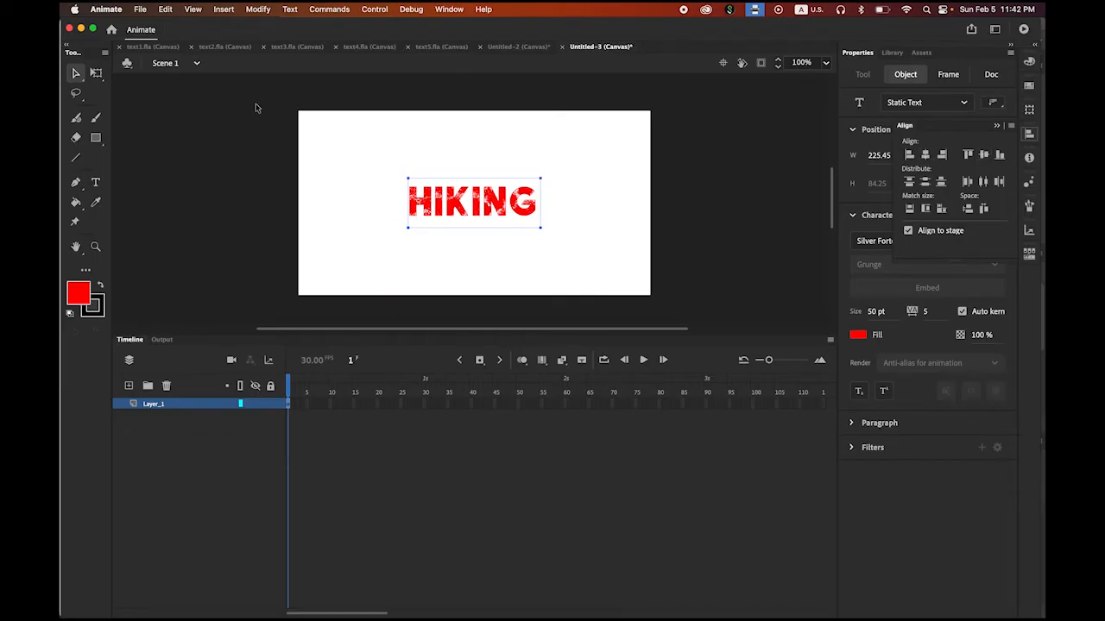
# Break the HIKING text apart into single letters and distribute them to separate layers.
pyautogui.click(257, 9)
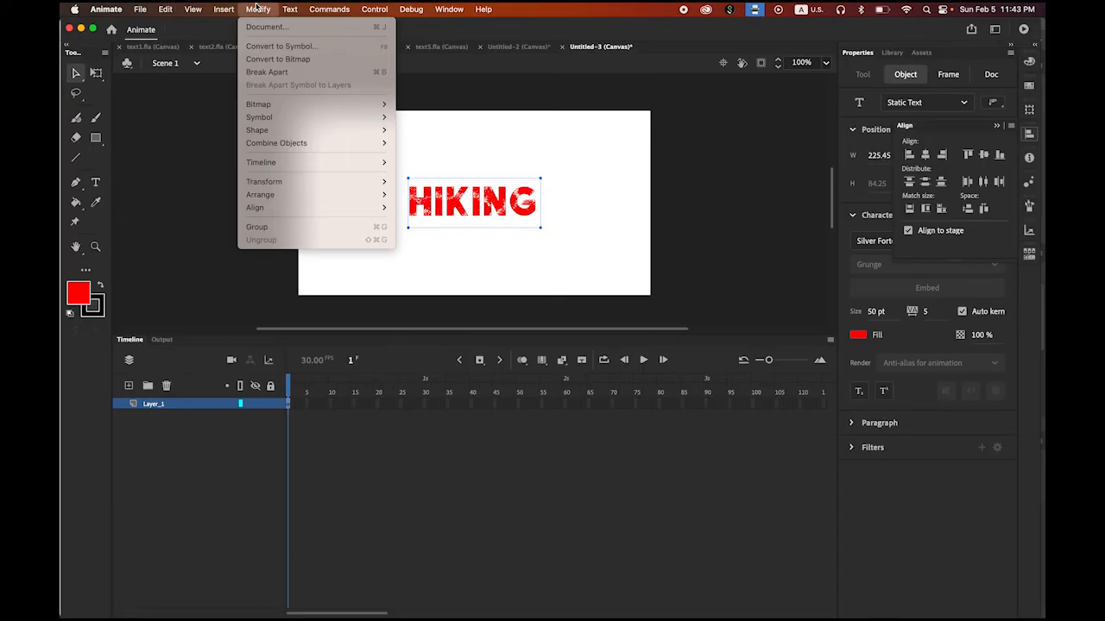
pyautogui.click(267, 74)
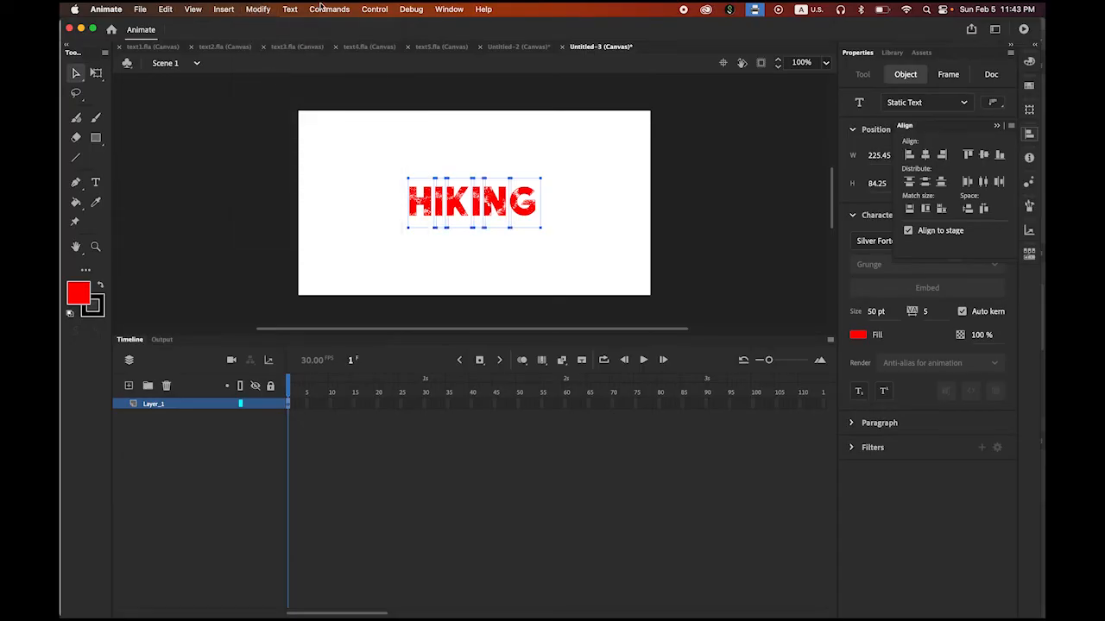
pyautogui.click(249, 8)
pyautogui.moveTo(281, 164)
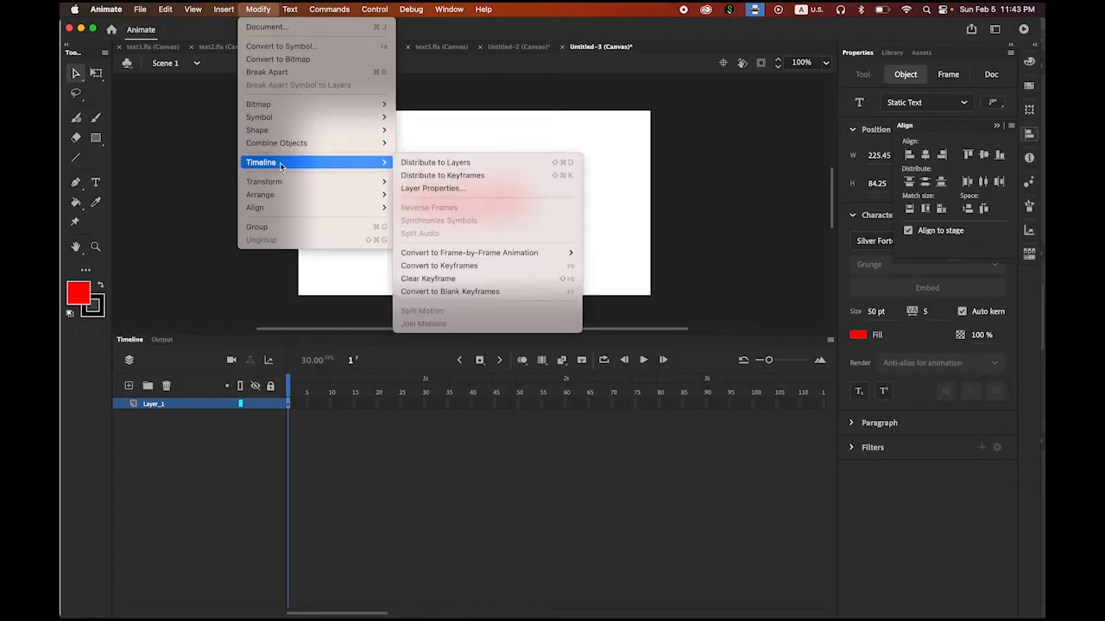
pyautogui.click(454, 169)
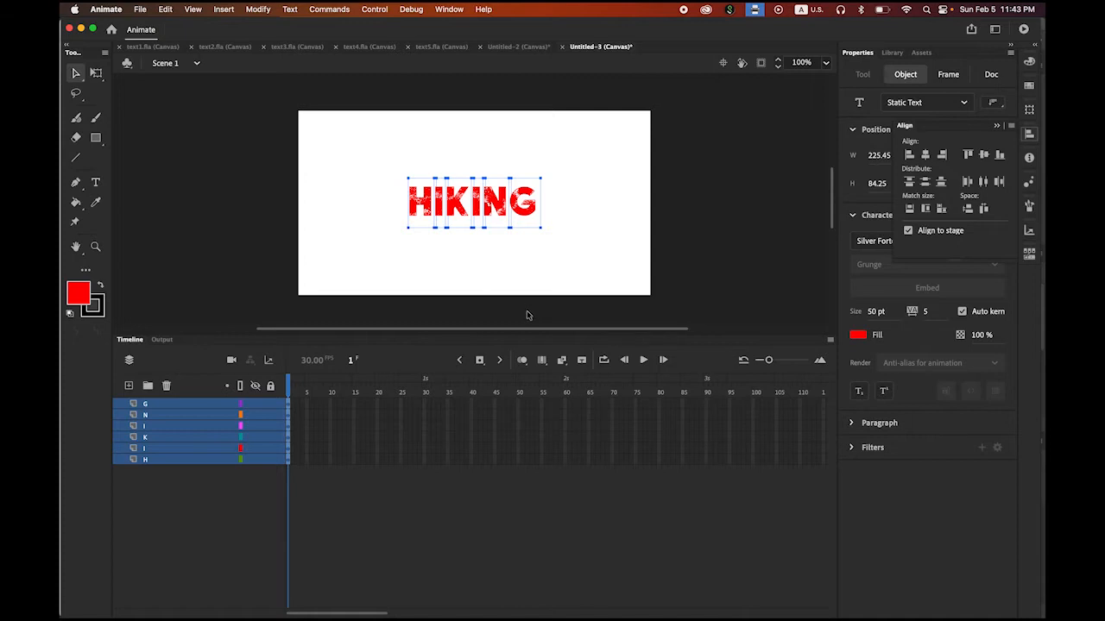
# Break the six letters apart into shapes and insert keyframes at frame 10 on all six layers.
pyautogui.click(252, 8)
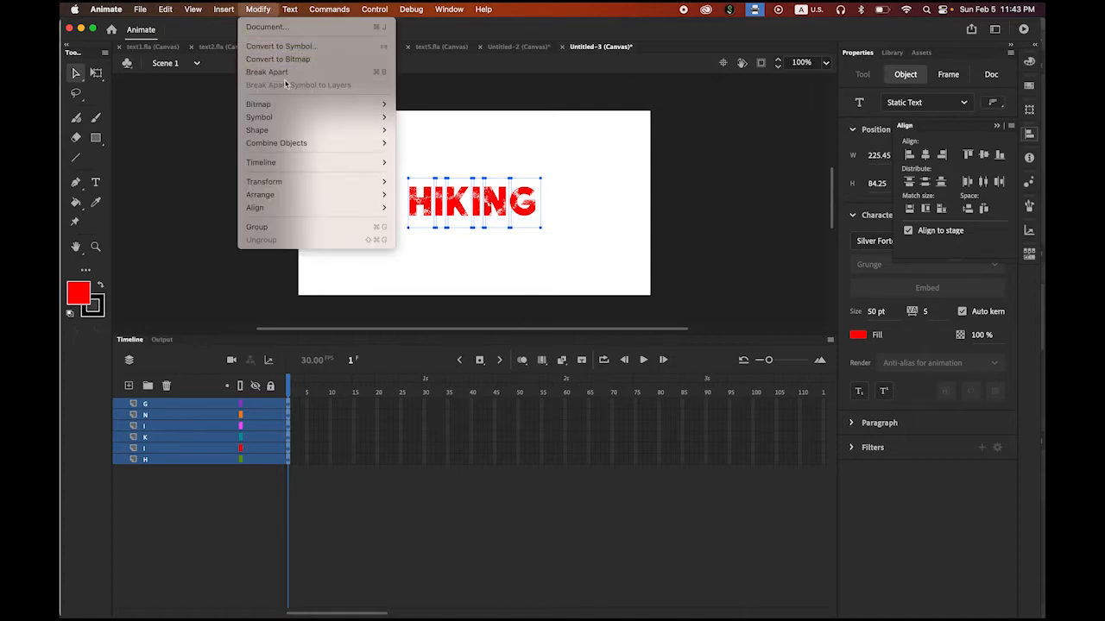
pyautogui.click(259, 72)
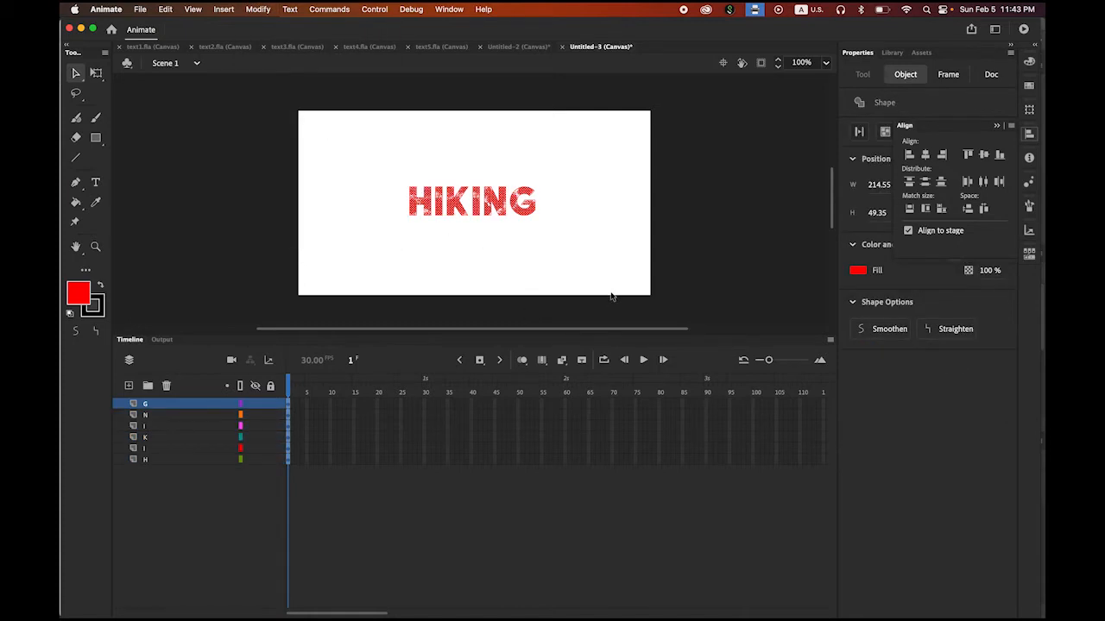
pyautogui.click(329, 460)
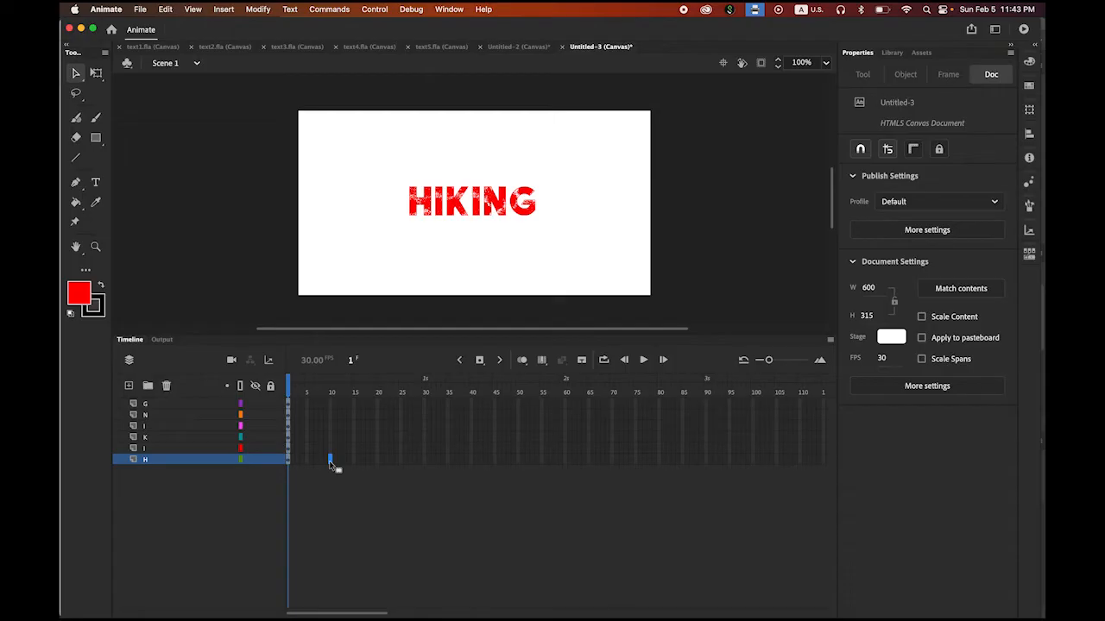
pyautogui.keyDown('shift'); pyautogui.click(328, 407); pyautogui.keyUp('shift')
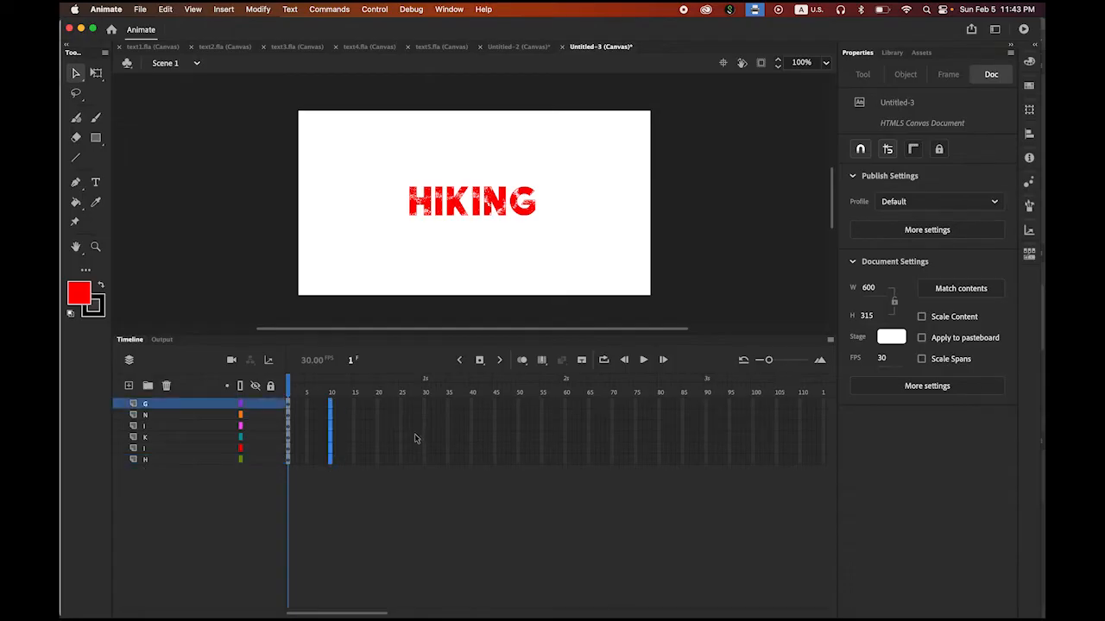
pyautogui.press('F5')
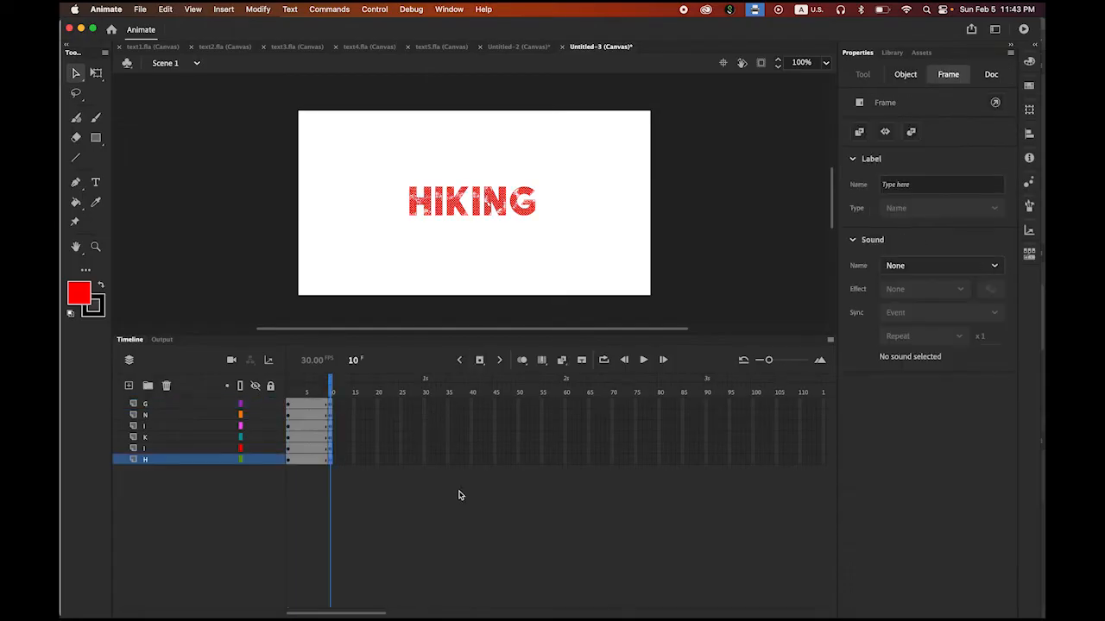
# Create classic tweens between frames 1 and 10 on all six letter layers.
pyautogui.click(173, 467)
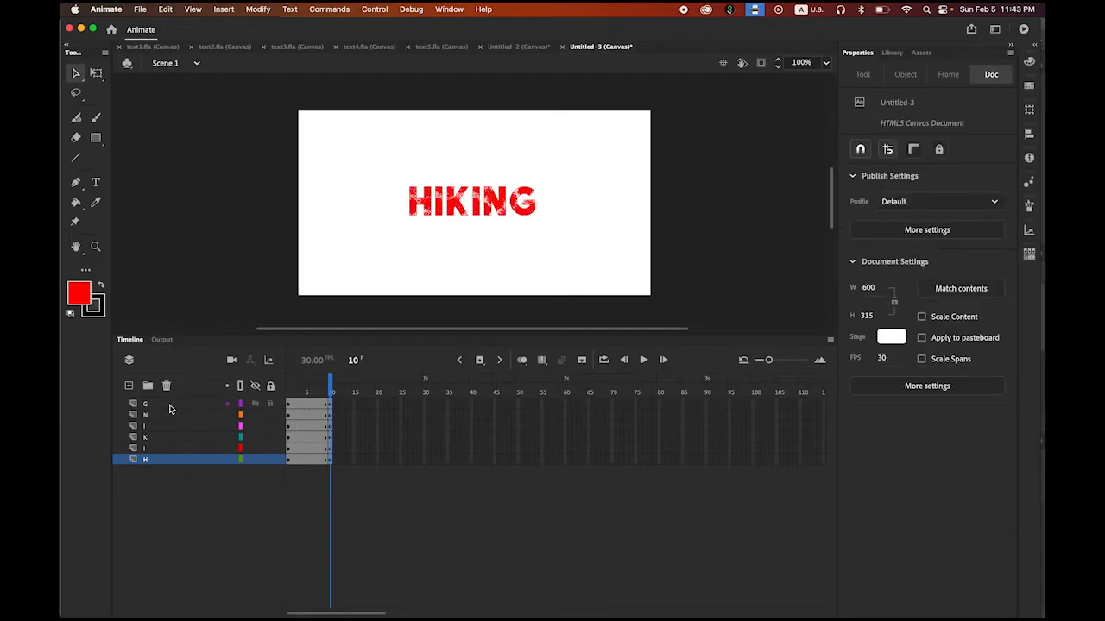
pyautogui.keyDown('shift'); pyautogui.click(169, 404); pyautogui.keyUp('shift')
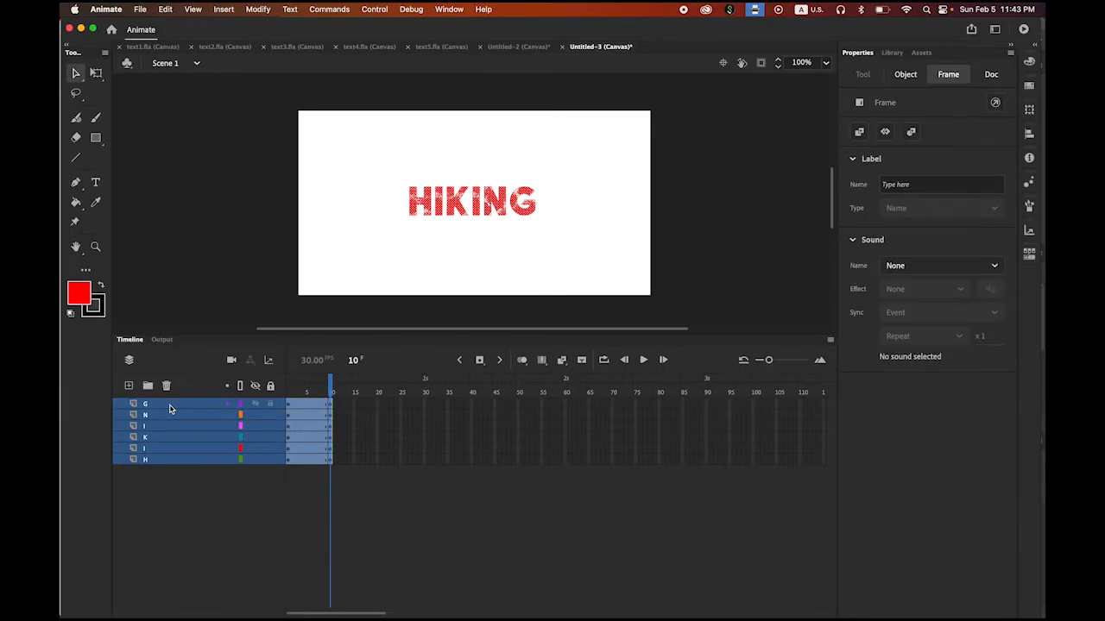
pyautogui.rightClick(306, 428)
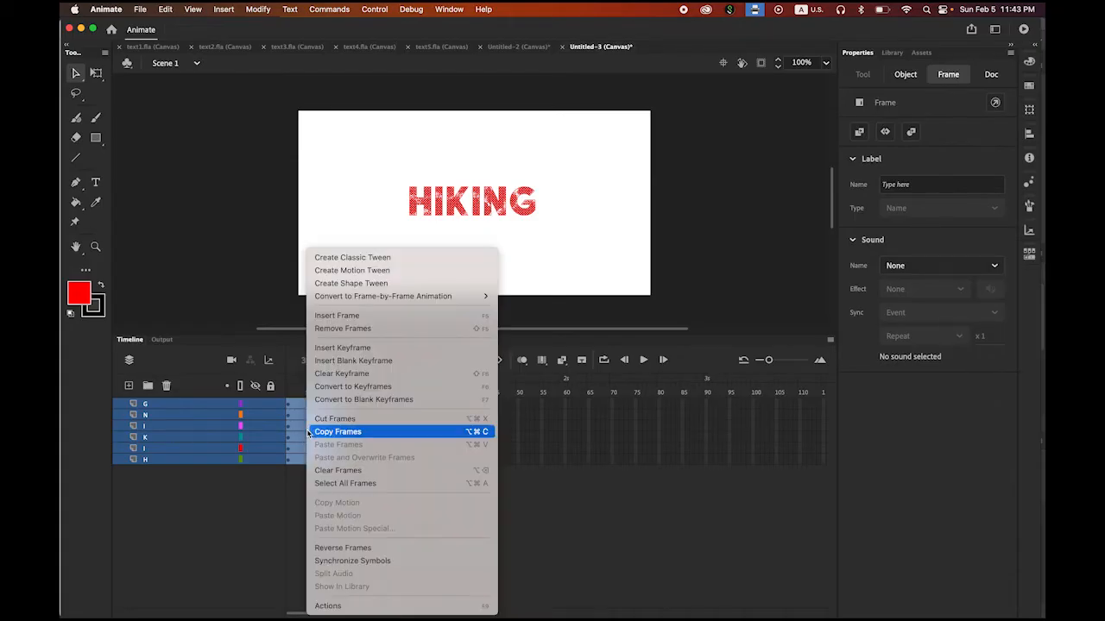
pyautogui.click(372, 258)
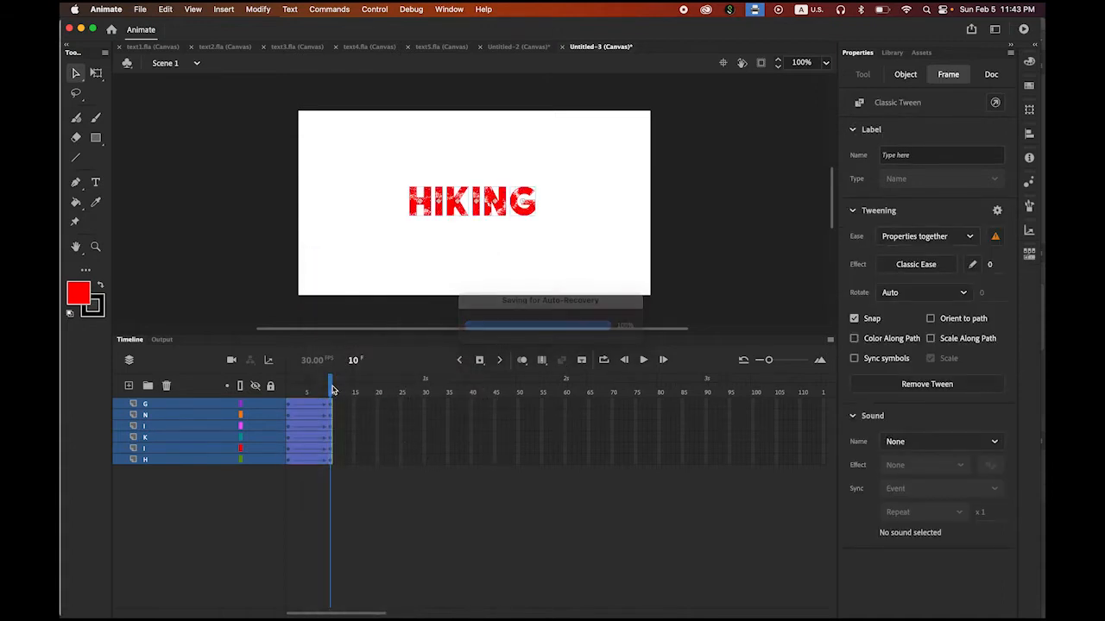
# Apply a Classic Ease-In to the tweens on all six letter layers from frame 1.
pyautogui.moveTo(332, 388); pyautogui.dragTo(271, 390)
pyautogui.click(288, 406)
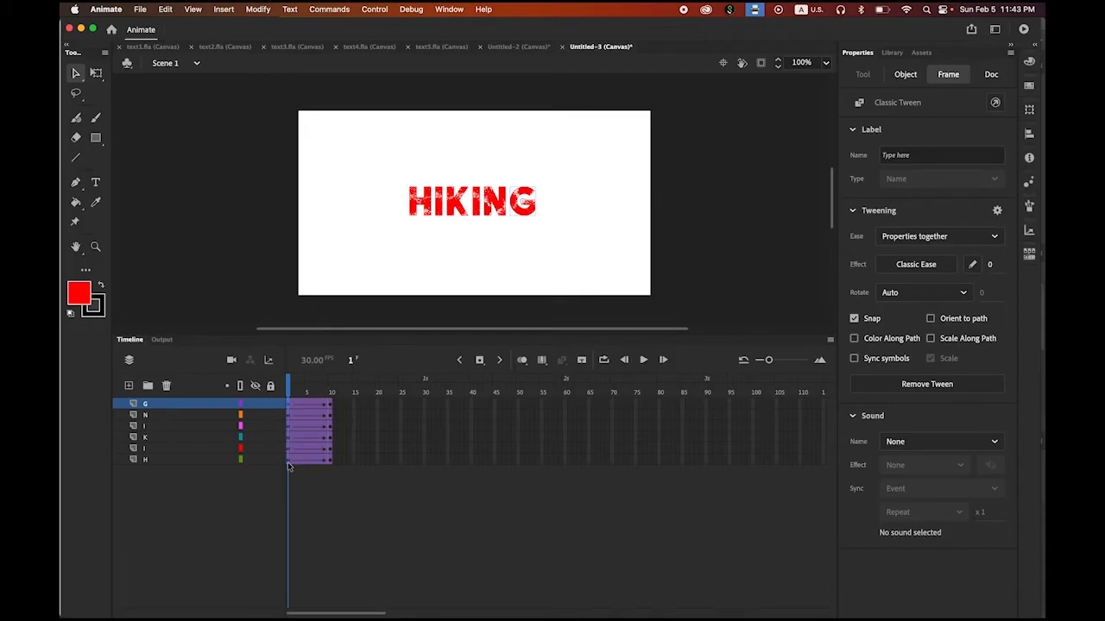
pyautogui.click(288, 460)
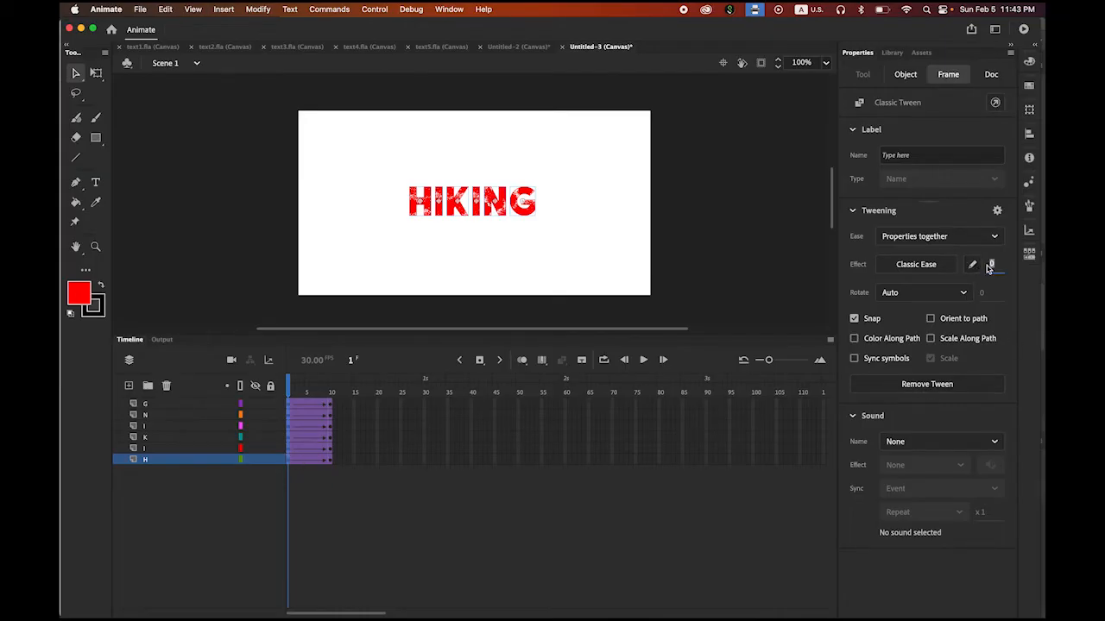
pyautogui.press('Return')
# At frame 1, move all six letters straight down to Y 153.8 and set their alpha to 0%.
pyautogui.moveTo(287, 380)
pyautogui.mouseDown()
pyautogui.moveTo(357, 391)
pyautogui.moveTo(271, 385)
pyautogui.mouseUp()
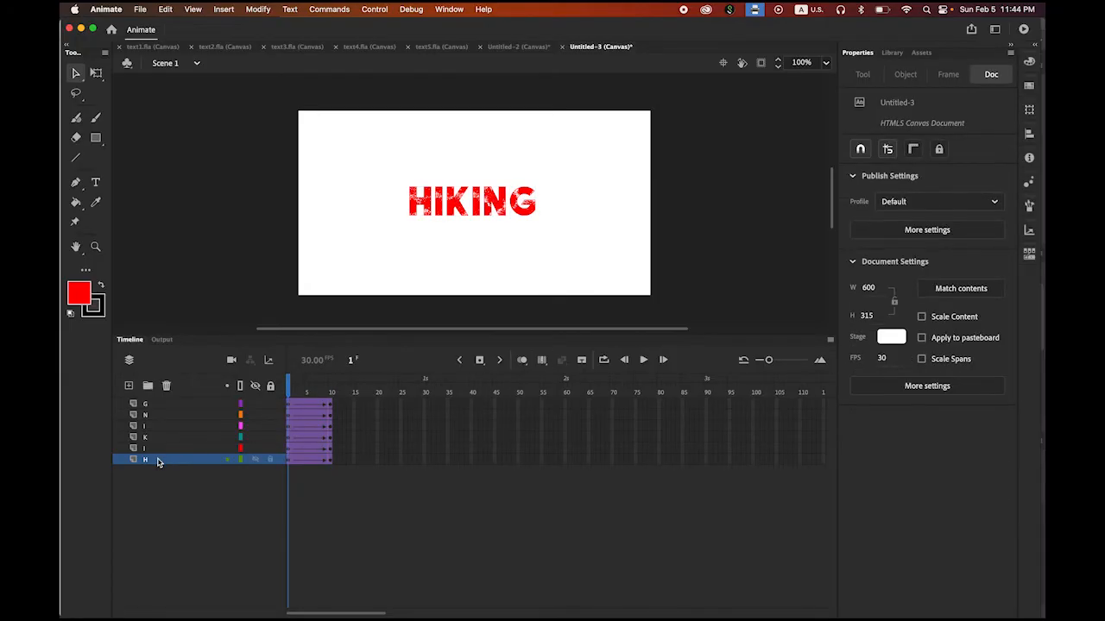
pyautogui.click(158, 462)
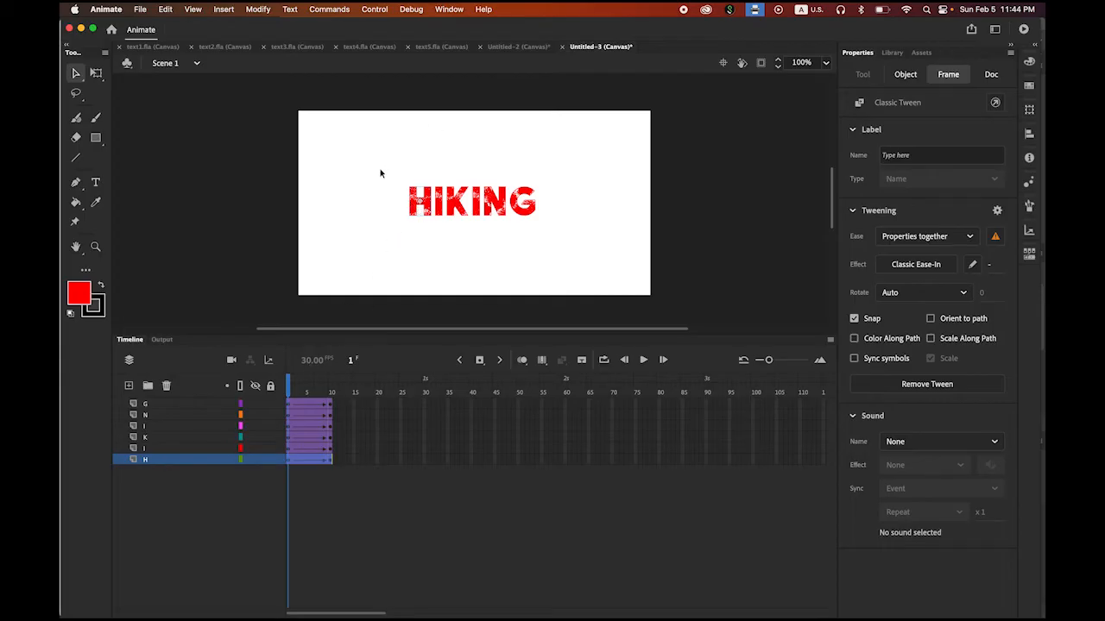
pyautogui.moveTo(288, 383)
pyautogui.mouseDown()
pyautogui.moveTo(331, 386)
pyautogui.moveTo(287, 385)
pyautogui.mouseUp()
pyautogui.moveTo(381, 159); pyautogui.dragTo(599, 288)
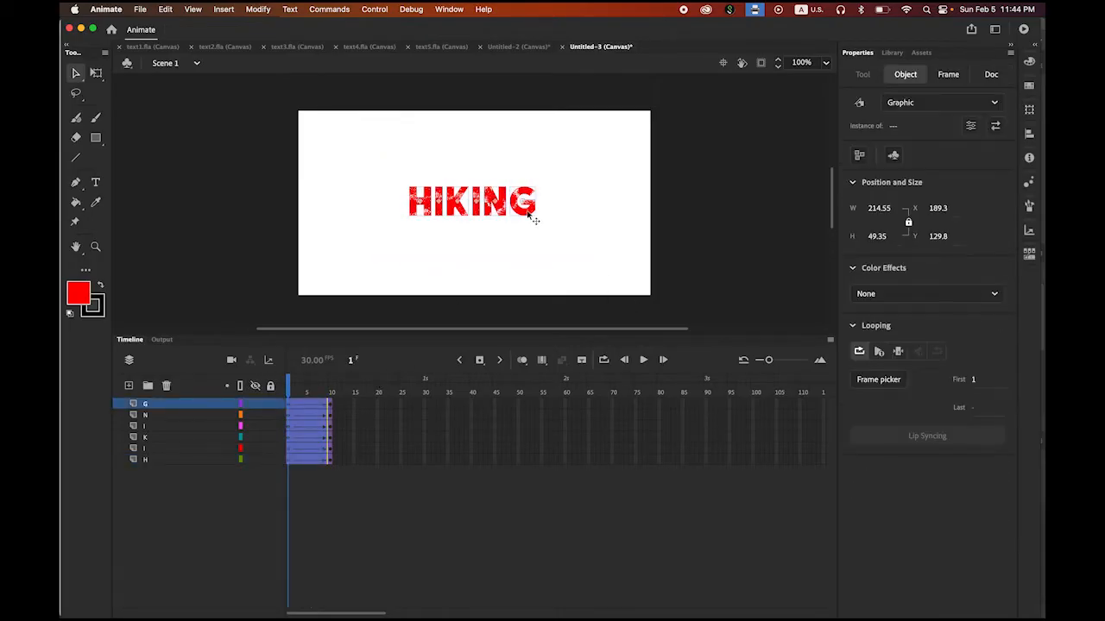
pyautogui.moveTo(534, 221); pyautogui.dragTo(535, 234)
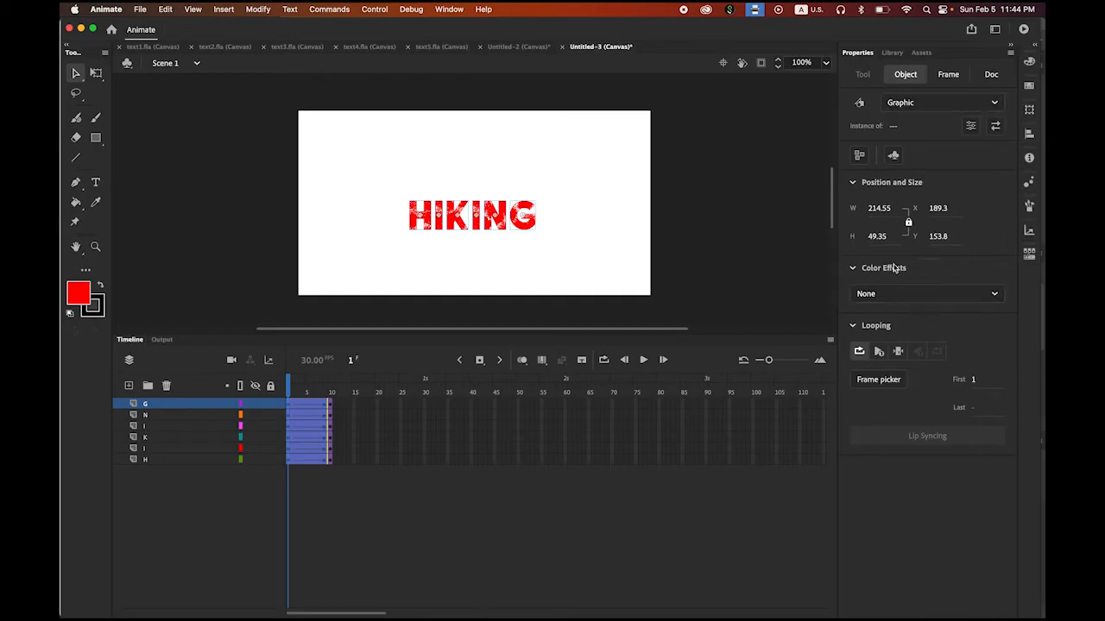
pyautogui.click(949, 299)
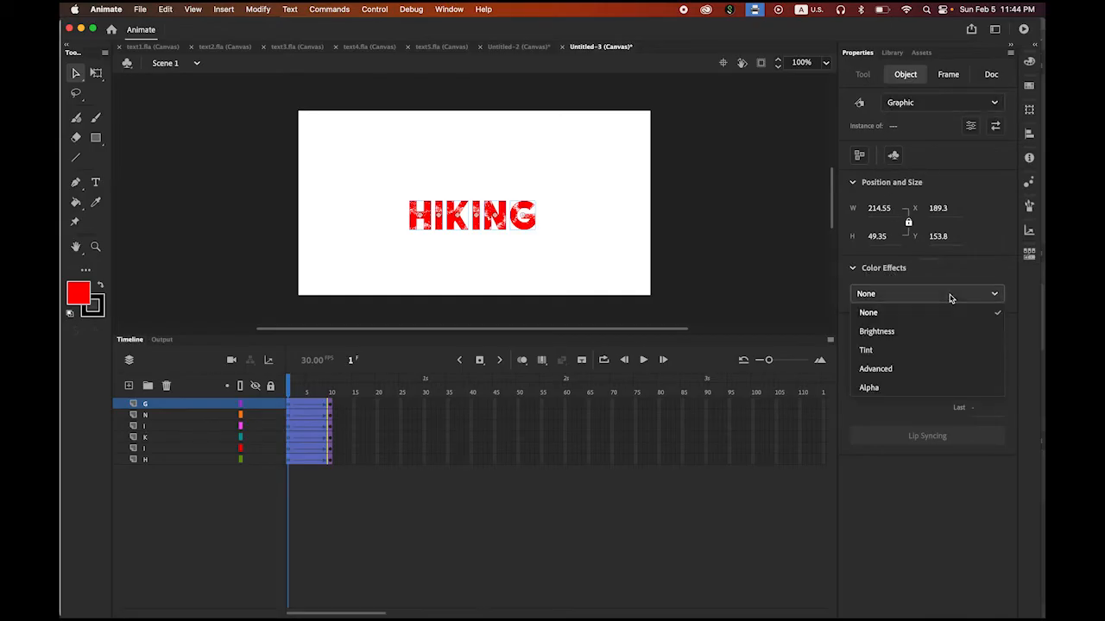
pyautogui.click(929, 388)
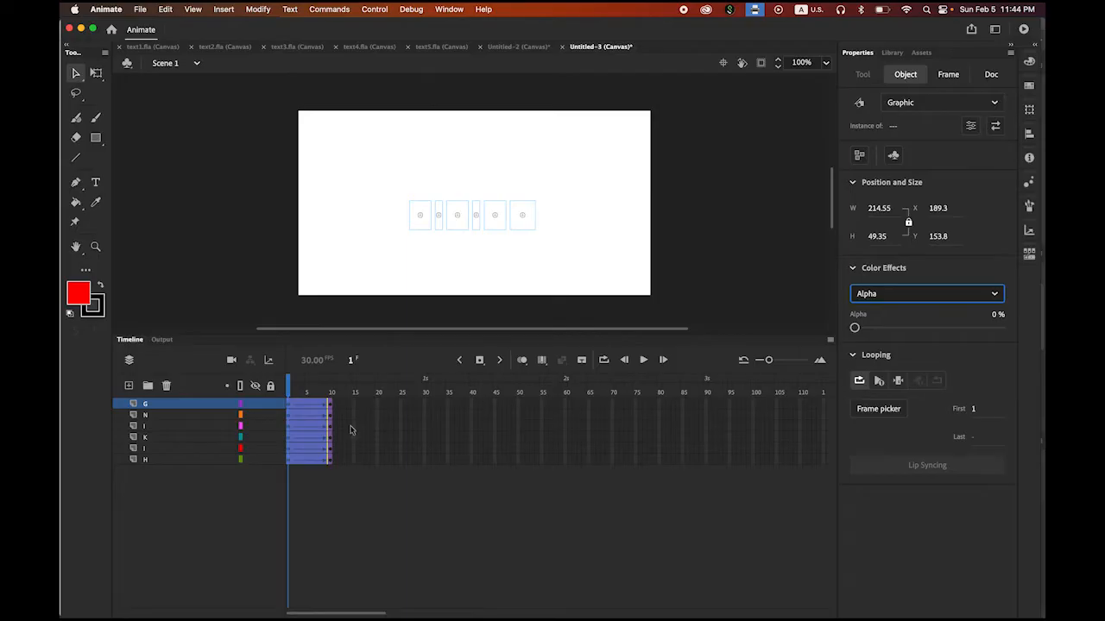
# Shift the first I layer's tween to start at frame 6 and the K layer's tween to start at frame 11.
pyautogui.moveTo(291, 390); pyautogui.dragTo(266, 397)
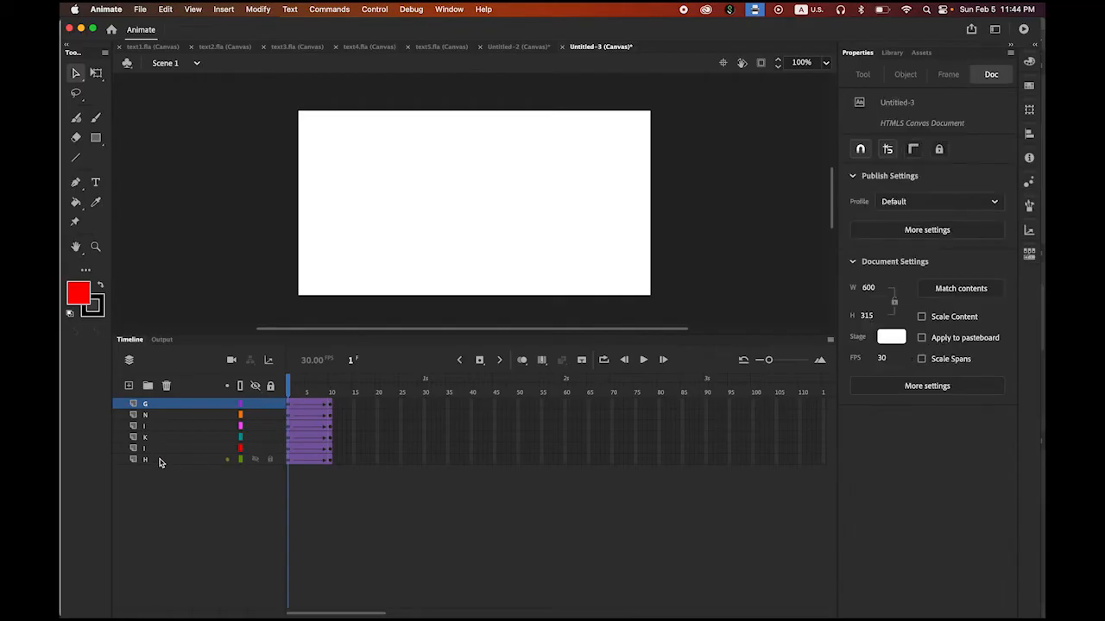
pyautogui.click(159, 461)
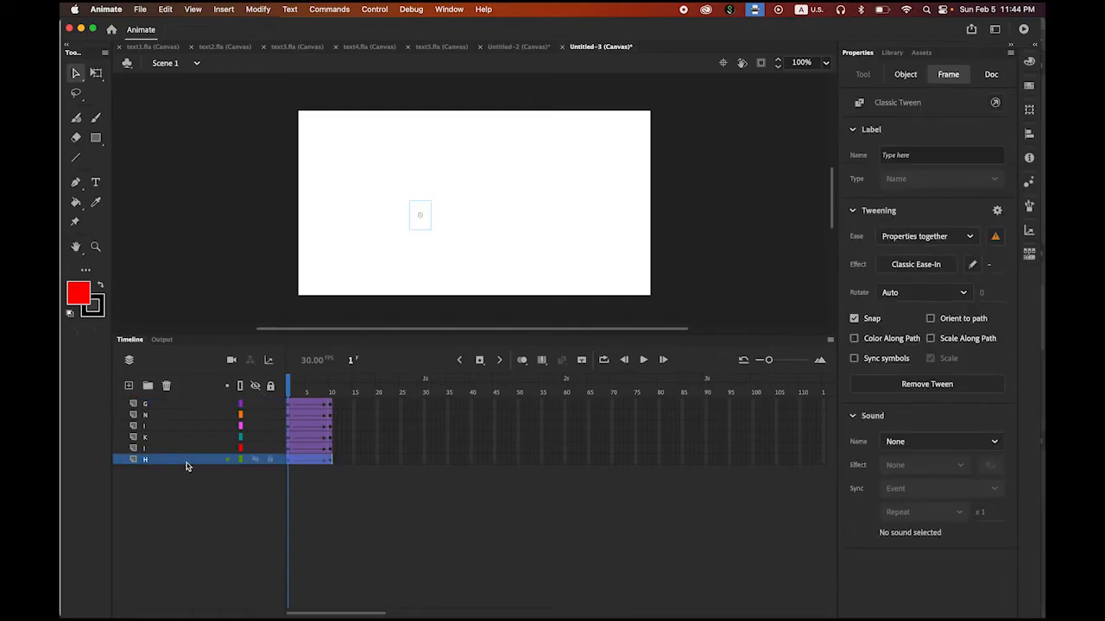
pyautogui.click(164, 449)
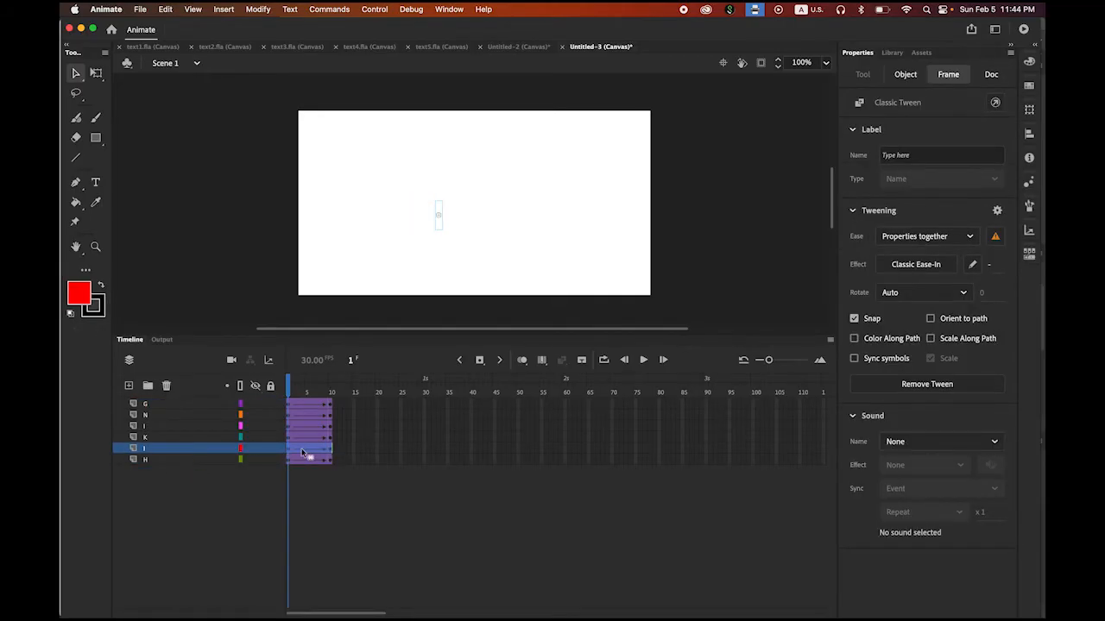
pyautogui.moveTo(304, 451); pyautogui.dragTo(353, 442)
pyautogui.click(304, 439)
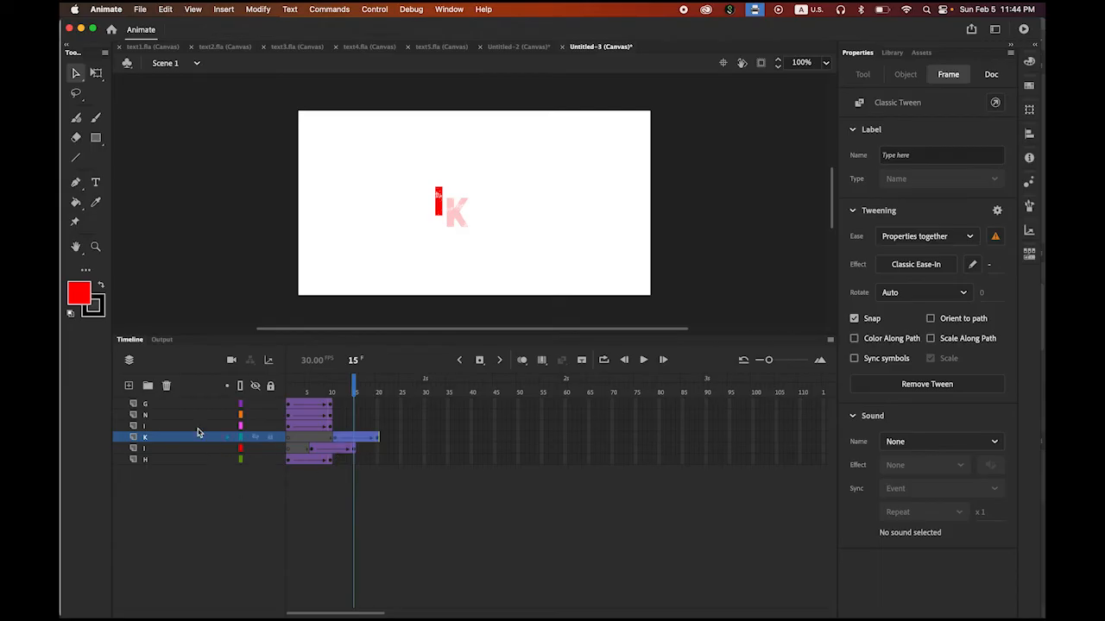
# Shift the tweens on the second I, N and G layers to start at frames 16, 21 and 26.
pyautogui.click(169, 426)
pyautogui.moveTo(317, 430); pyautogui.dragTo(388, 430)
pyautogui.click(173, 416)
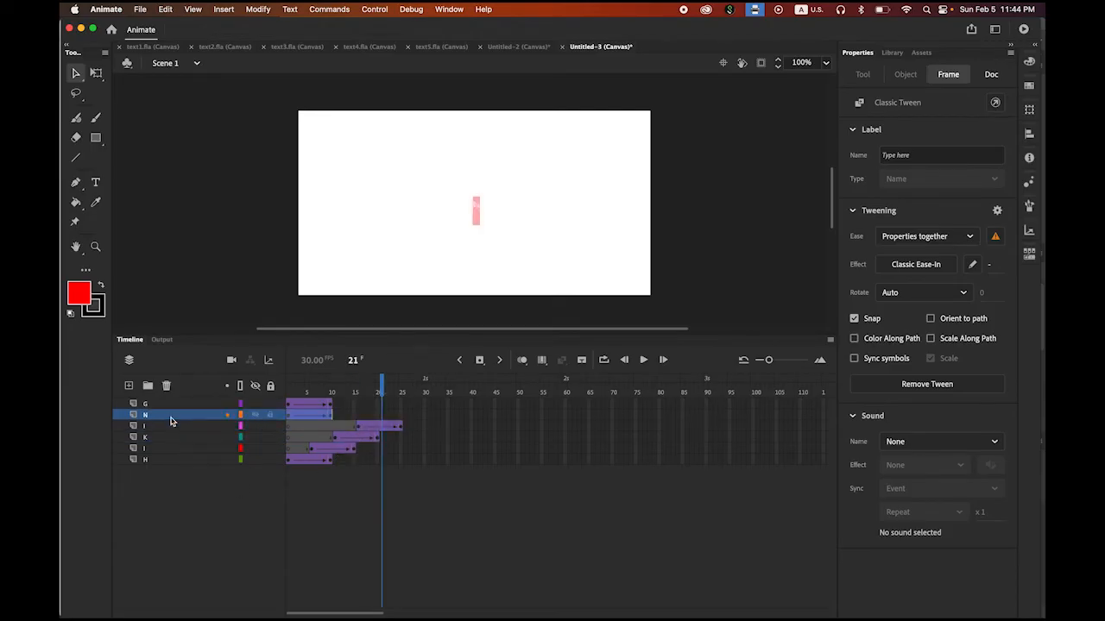
pyautogui.moveTo(320, 420); pyautogui.dragTo(406, 422)
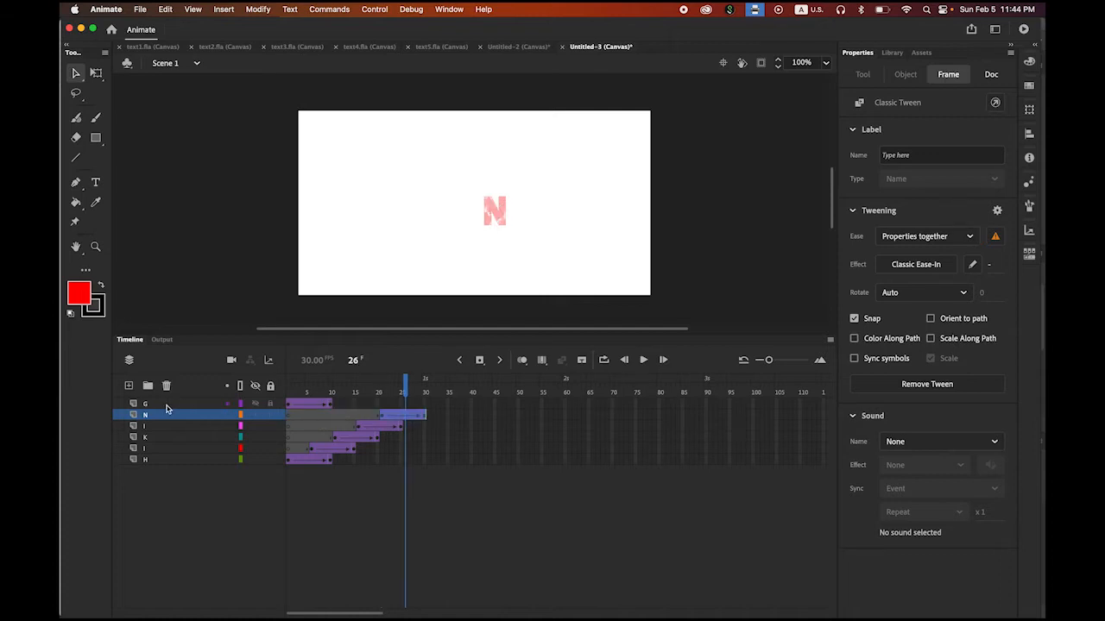
pyautogui.click(168, 404)
pyautogui.moveTo(316, 404); pyautogui.dragTo(429, 409)
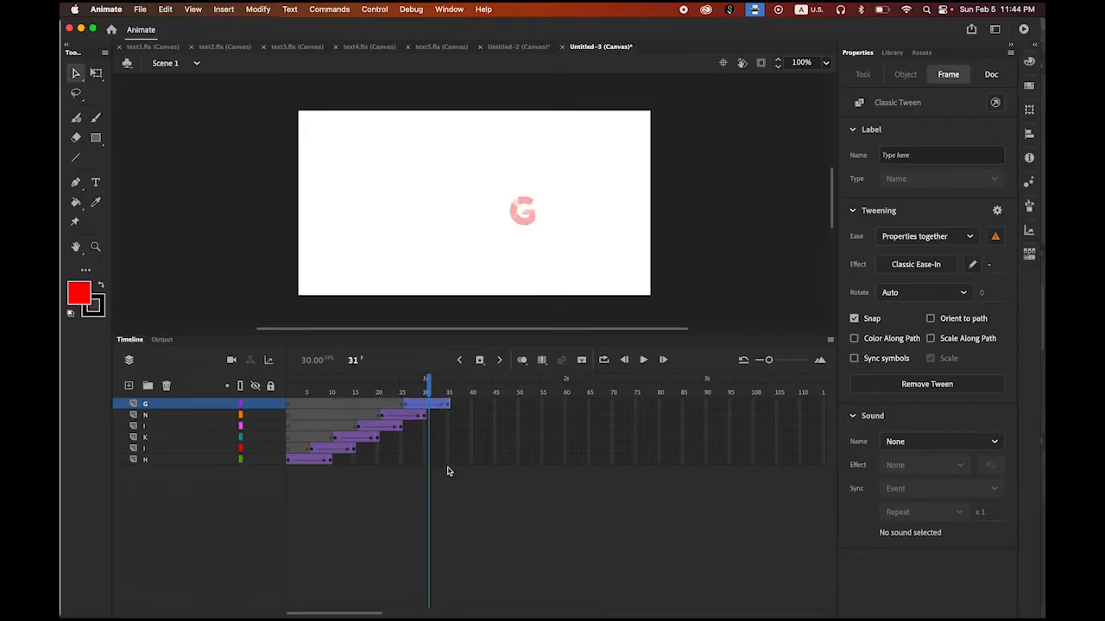
# Insert keyframes at frame 35 on all six letter layers and play the animation.
pyautogui.click(447, 419)
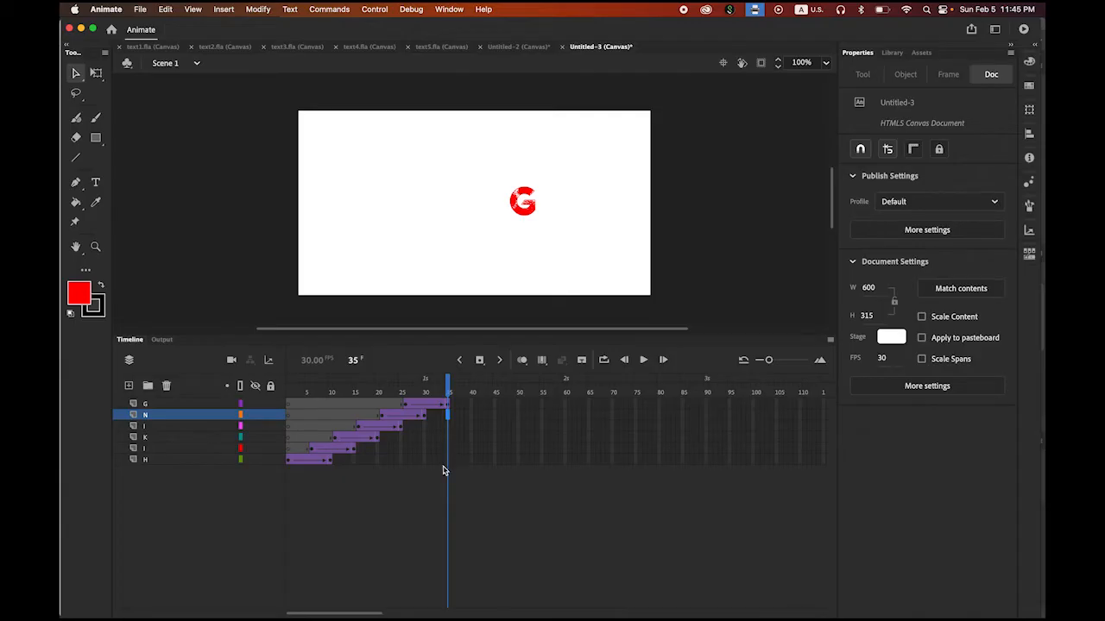
pyautogui.click(449, 465)
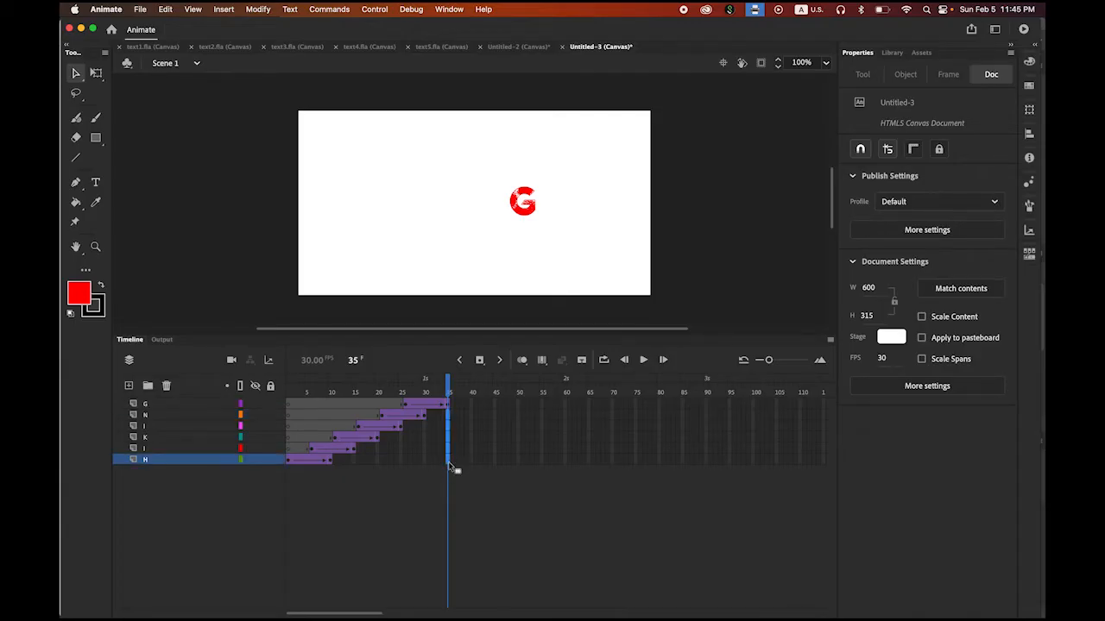
pyautogui.click(479, 361)
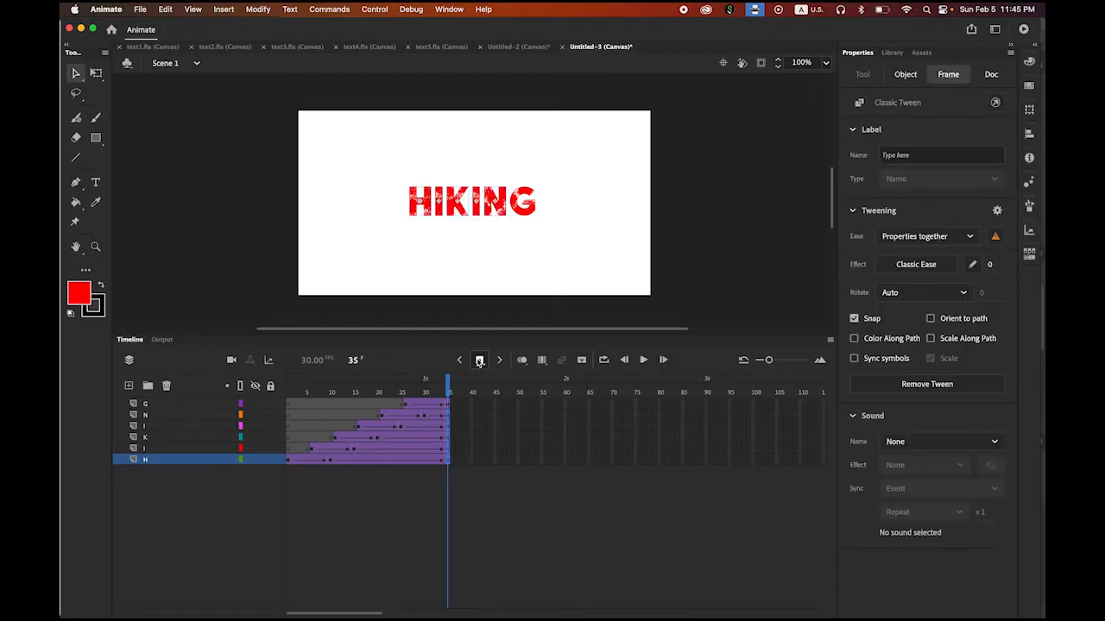
pyautogui.click(644, 360)
# Insert keyframes at frame 120 on all six letter layers to hold the finished word.
pyautogui.moveTo(365, 614); pyautogui.dragTo(387, 613)
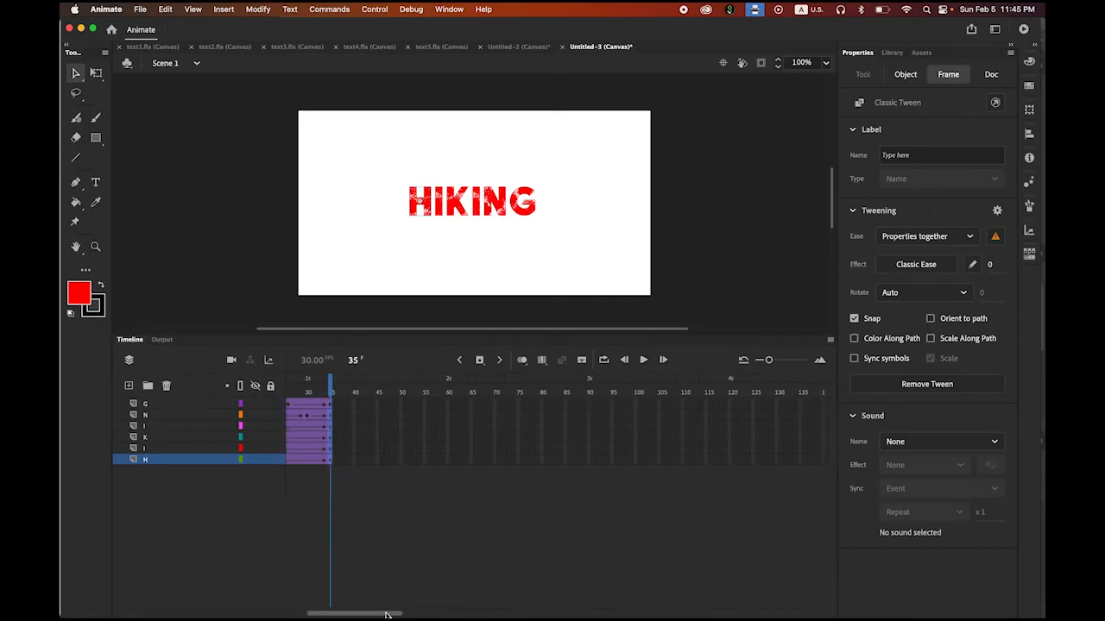
pyautogui.click(721, 404)
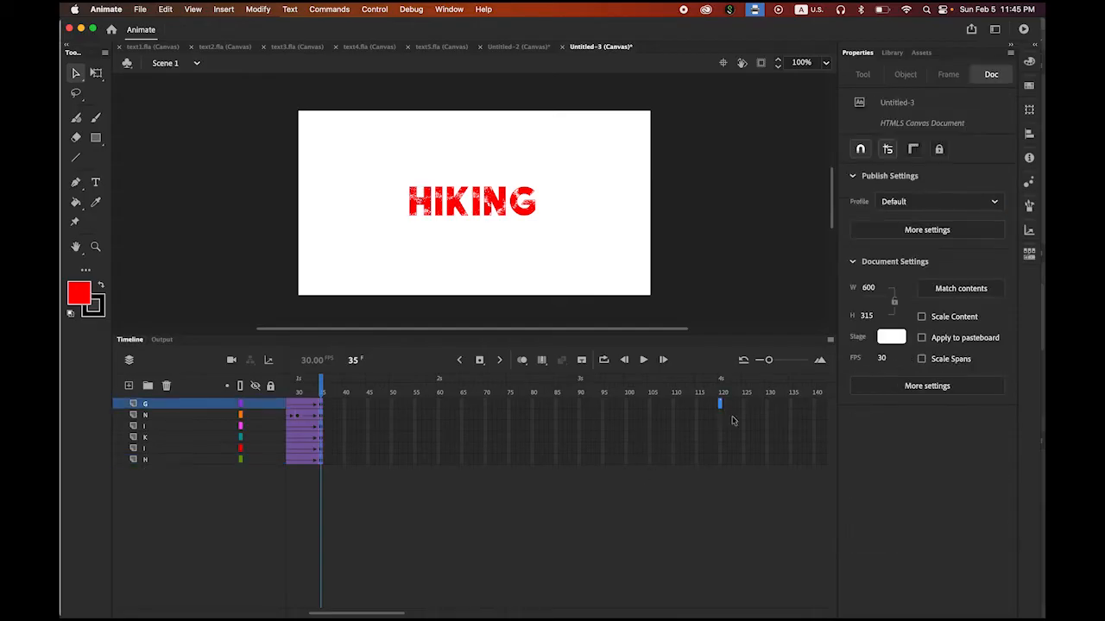
pyautogui.keyDown('shift'); pyautogui.click(721, 462); pyautogui.keyUp('shift')
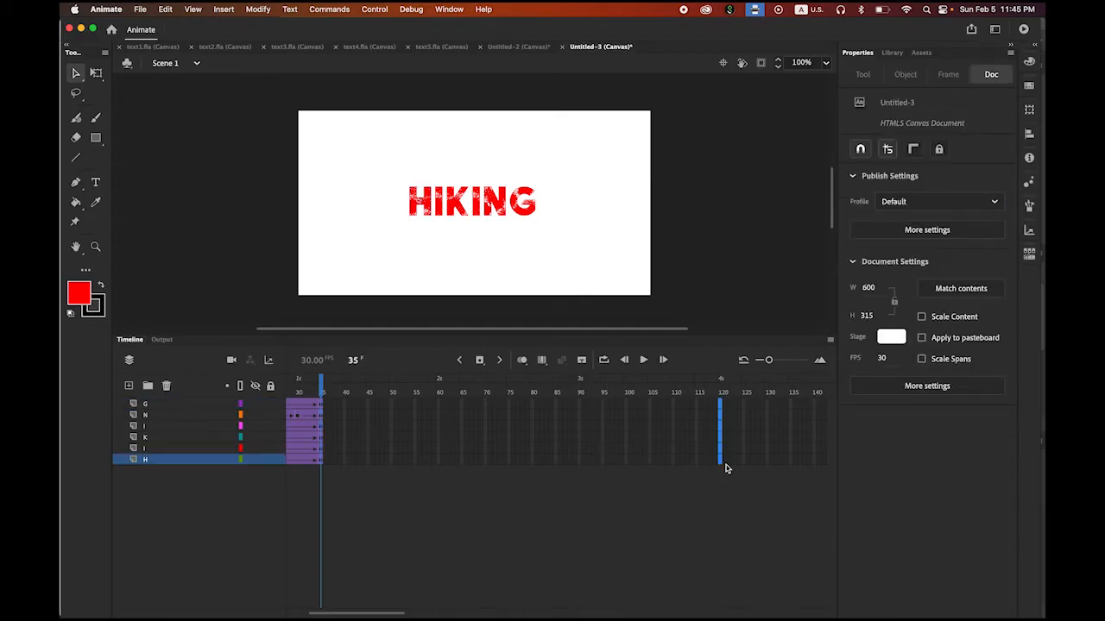
pyautogui.click(479, 360)
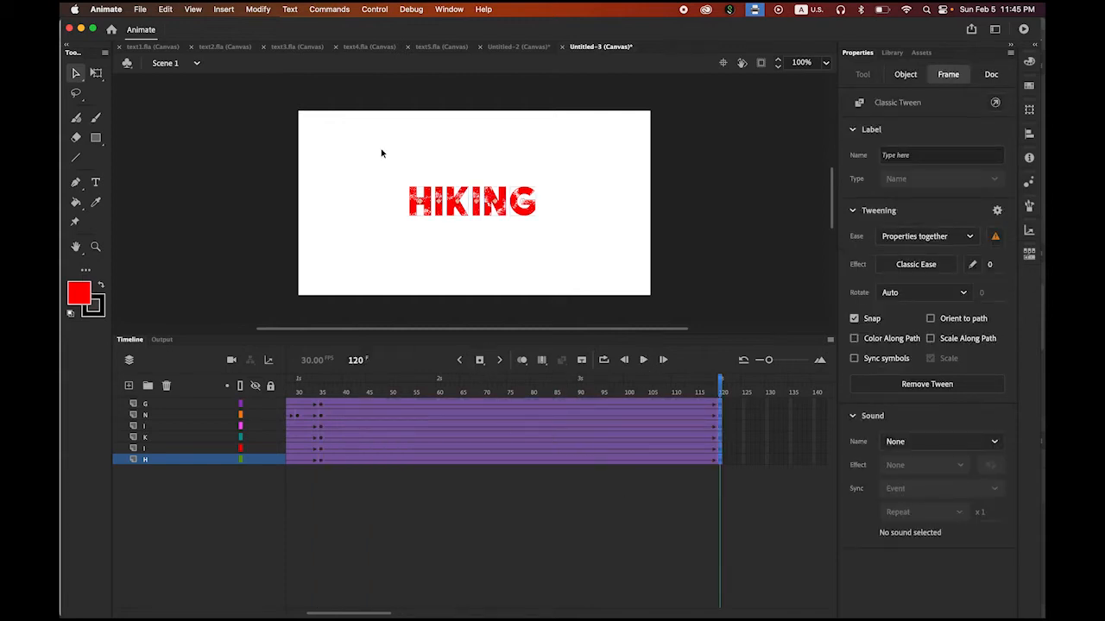
# Test the movie in the browser, watch the letter animation, and return to Animate.
pyautogui.click(363, 8)
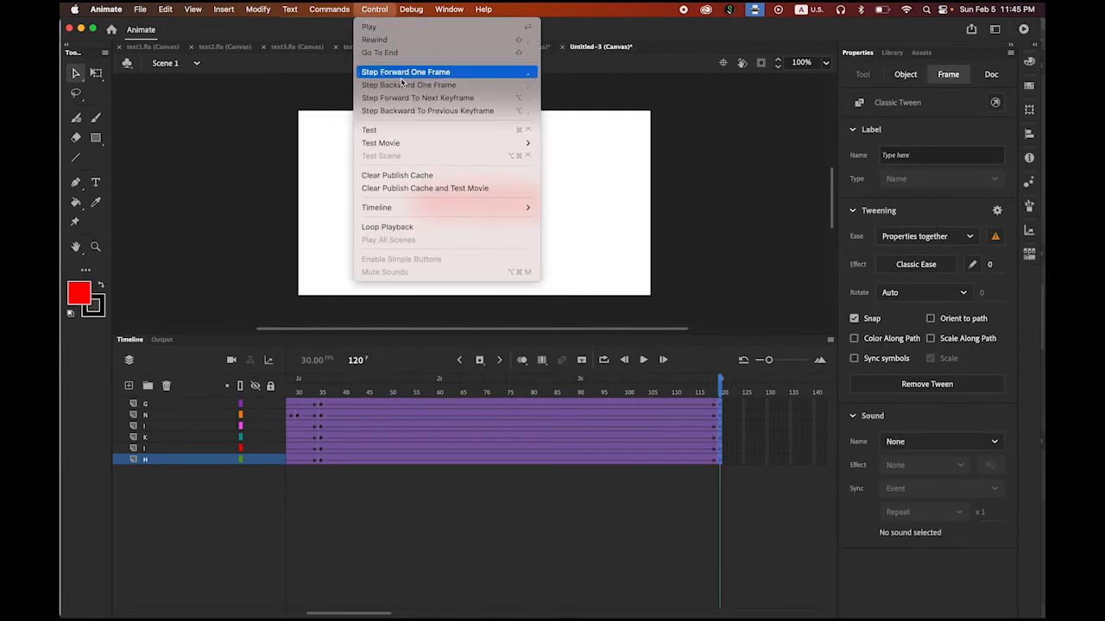
pyautogui.moveTo(484, 144)
pyautogui.click(592, 156)
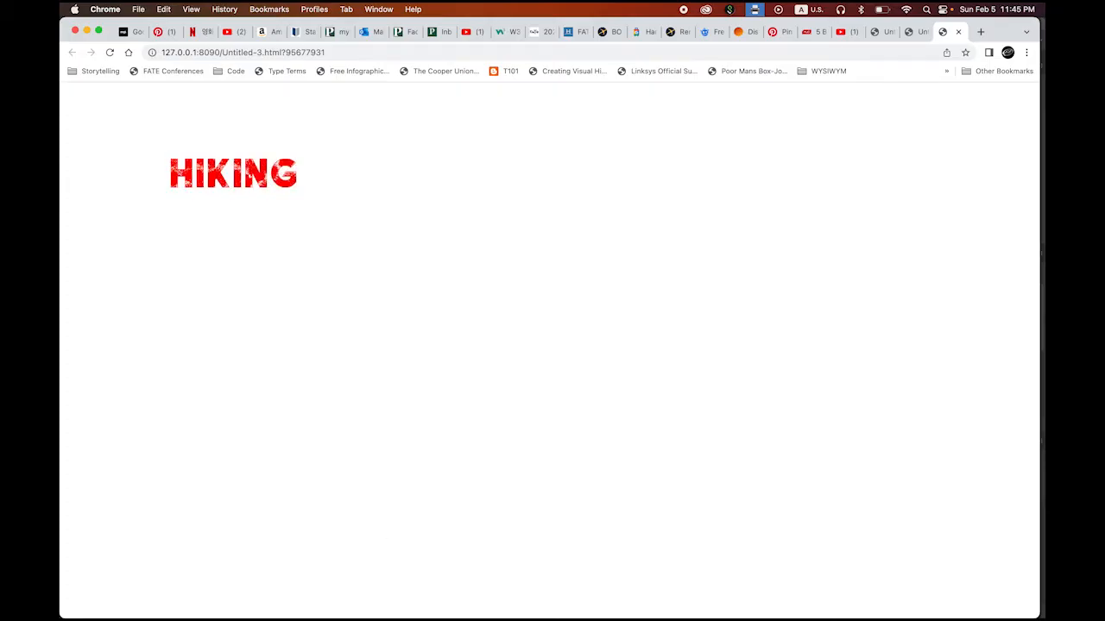
pyautogui.moveTo(341, 614)
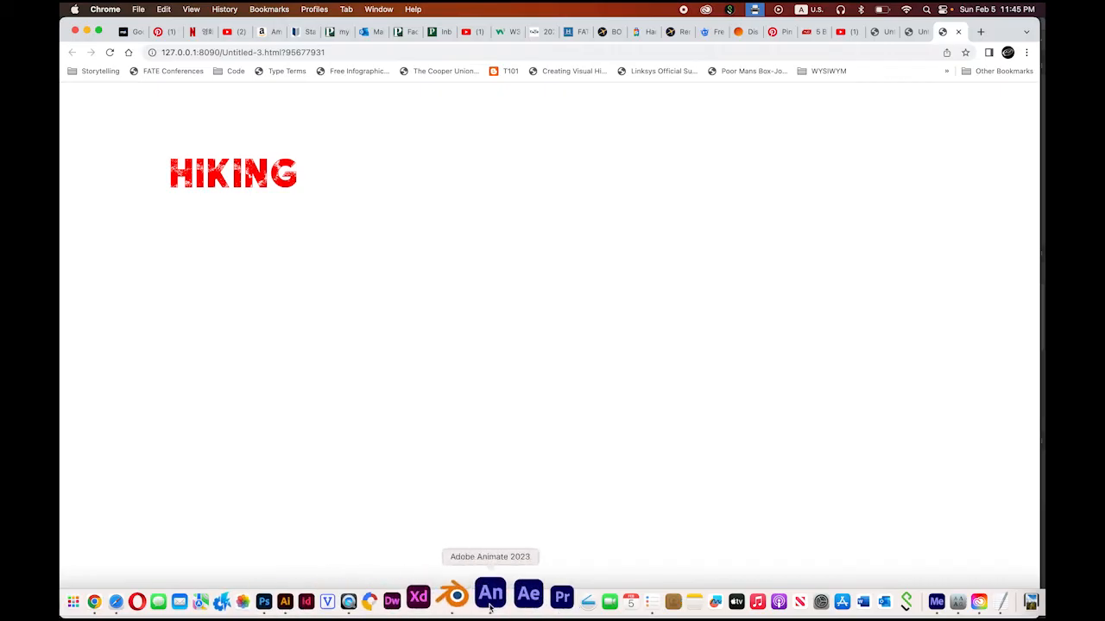
pyautogui.click(489, 595)
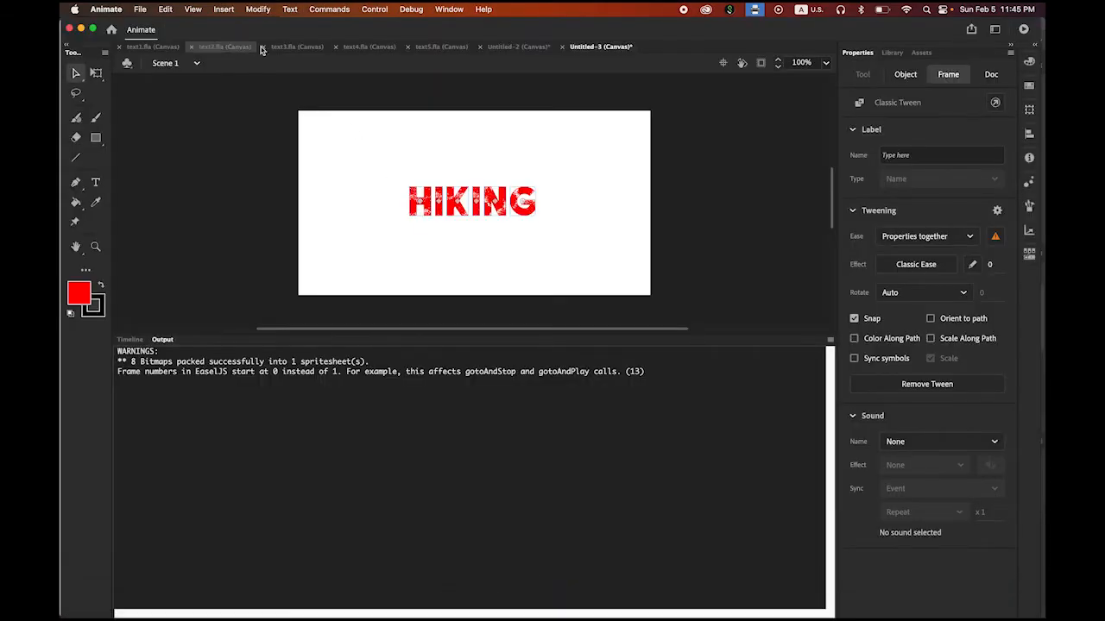
# Play the text3.fla reference animation on its timeline to review how its letters enter.
pyautogui.click(298, 47)
pyautogui.click(129, 339)
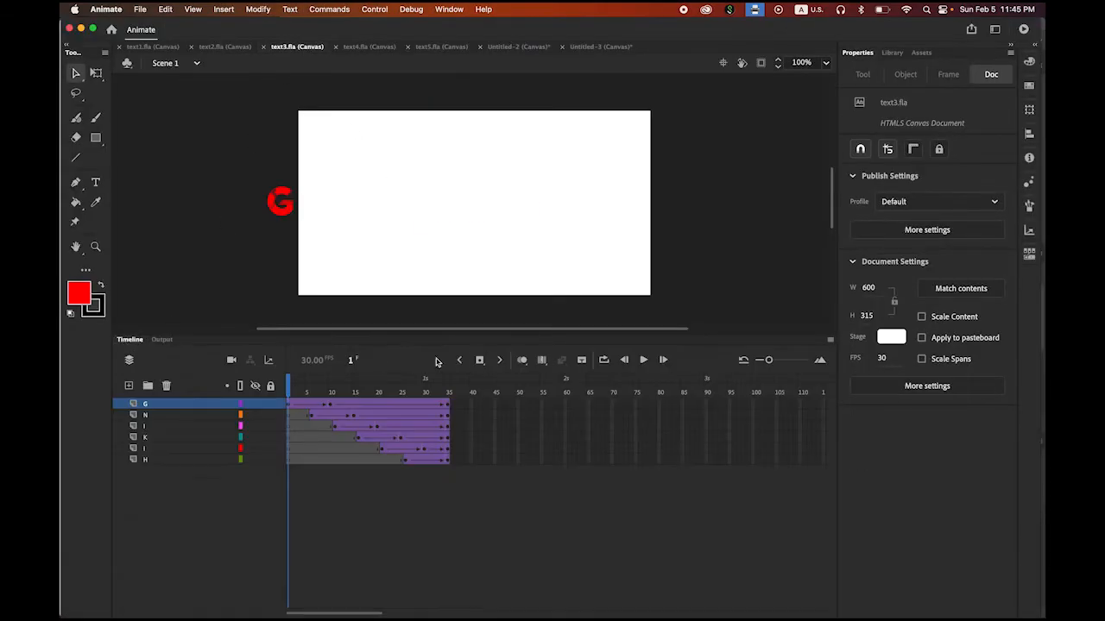
pyautogui.click(644, 361)
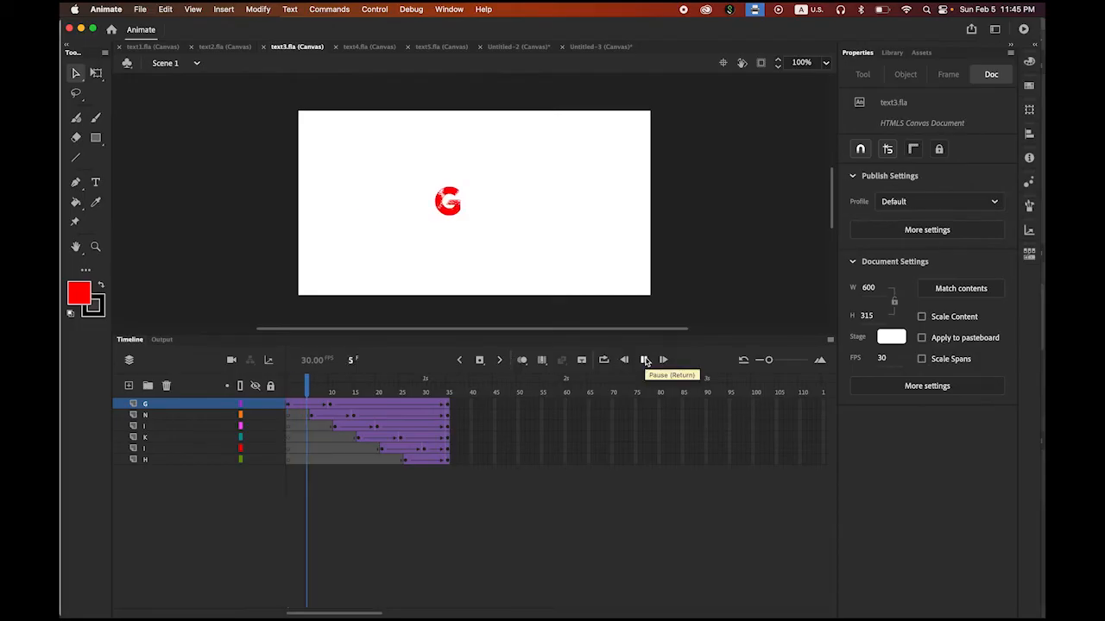
pyautogui.click(645, 361)
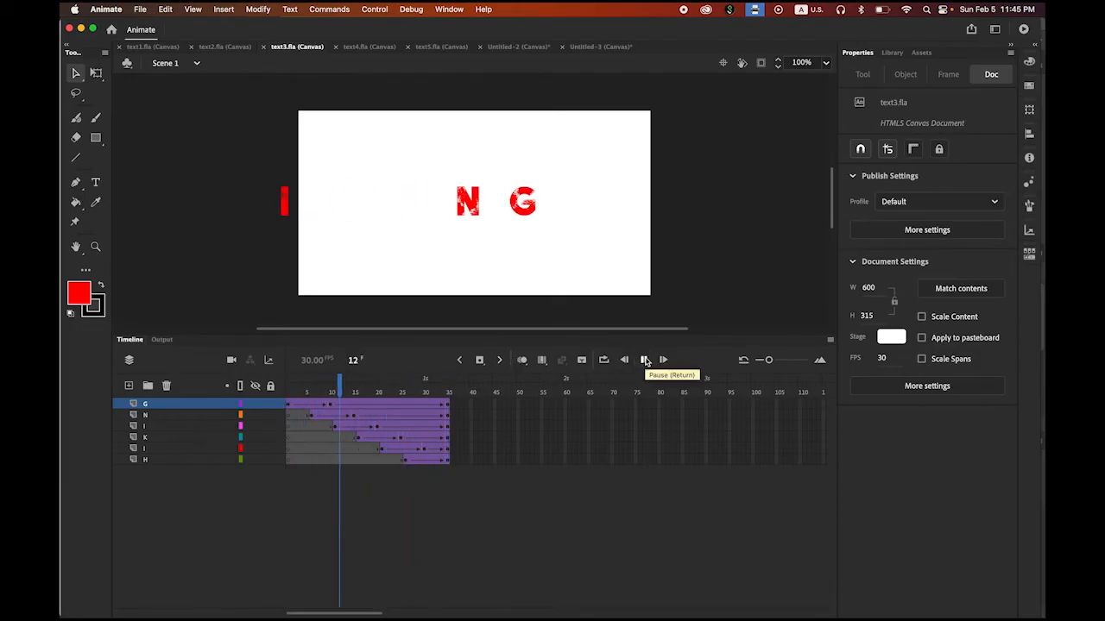
pyautogui.click(645, 360)
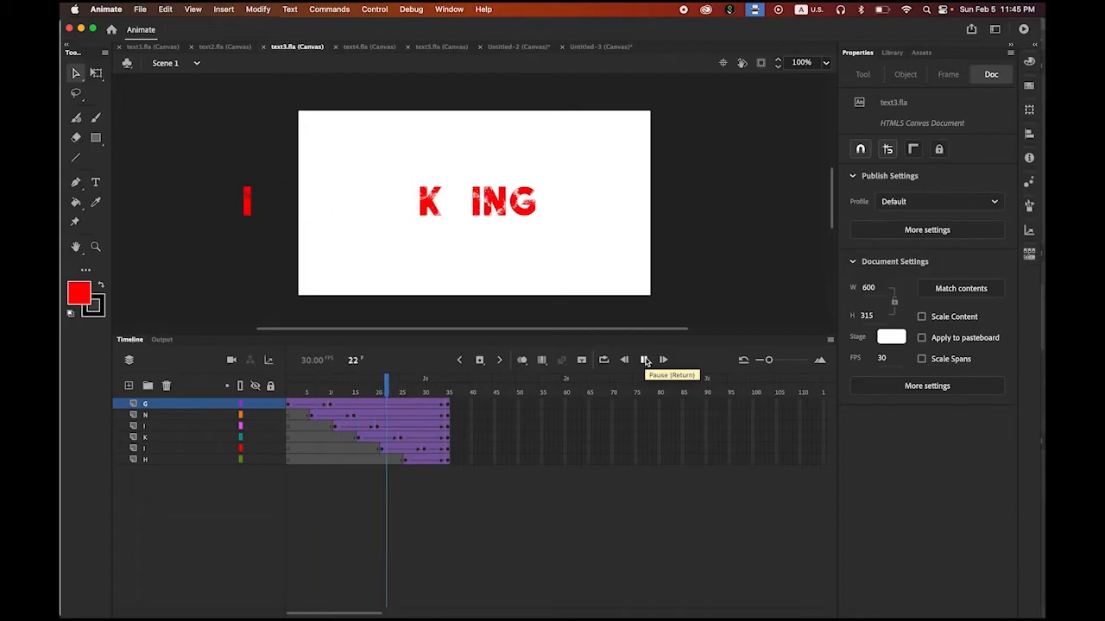
# Create a new HTML5 Canvas document from the Landscape preset, 600 x 315 at 30 fps.
pyautogui.click(140, 9)
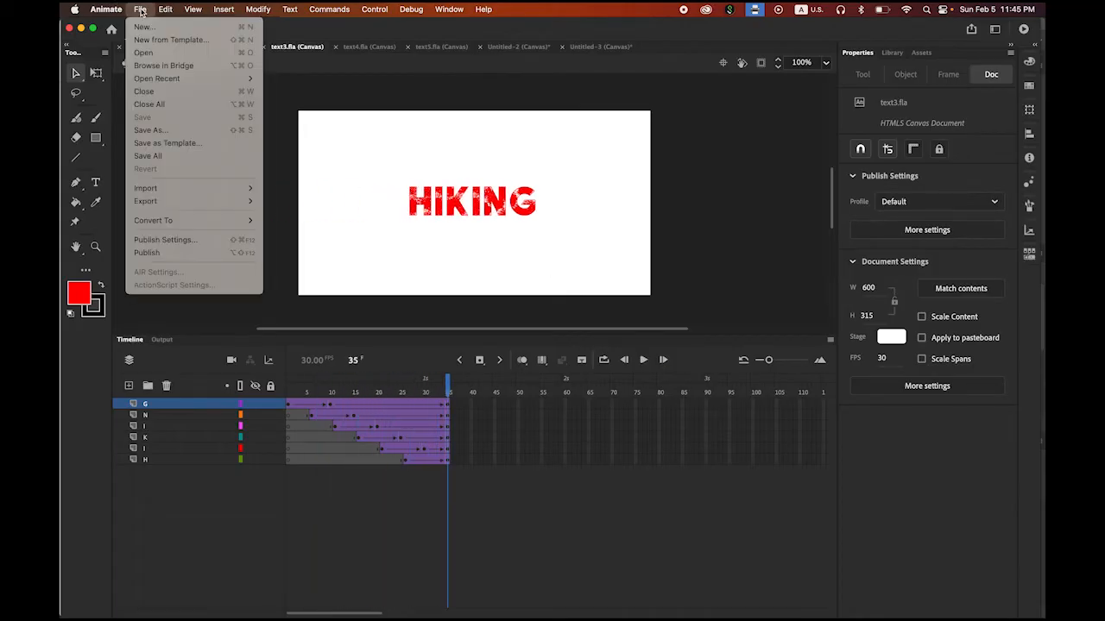
pyautogui.click(151, 33)
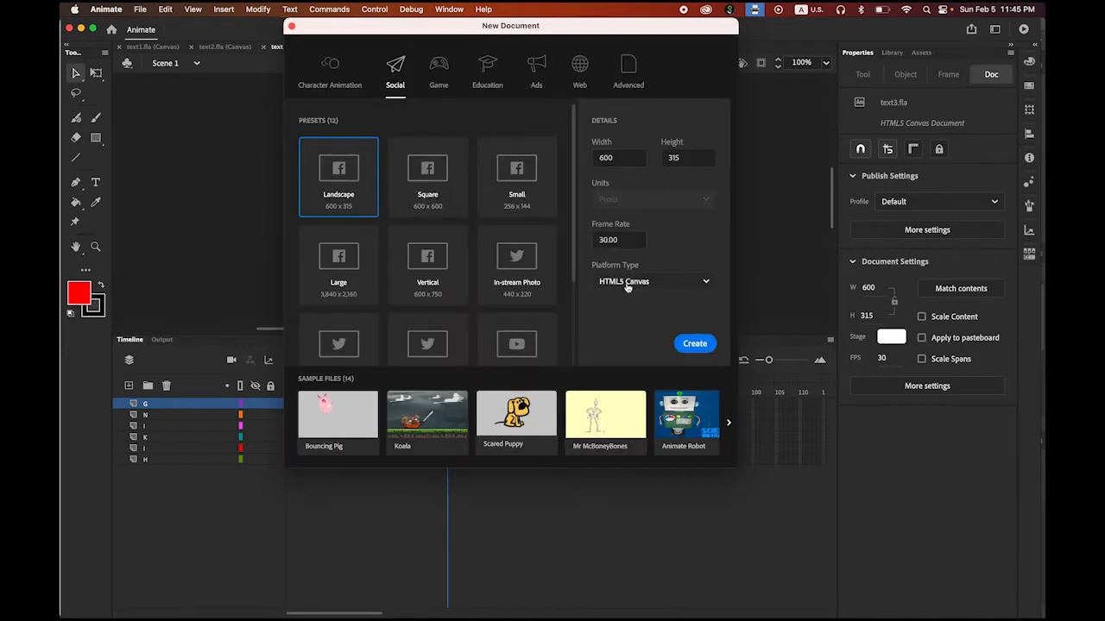
pyautogui.click(697, 343)
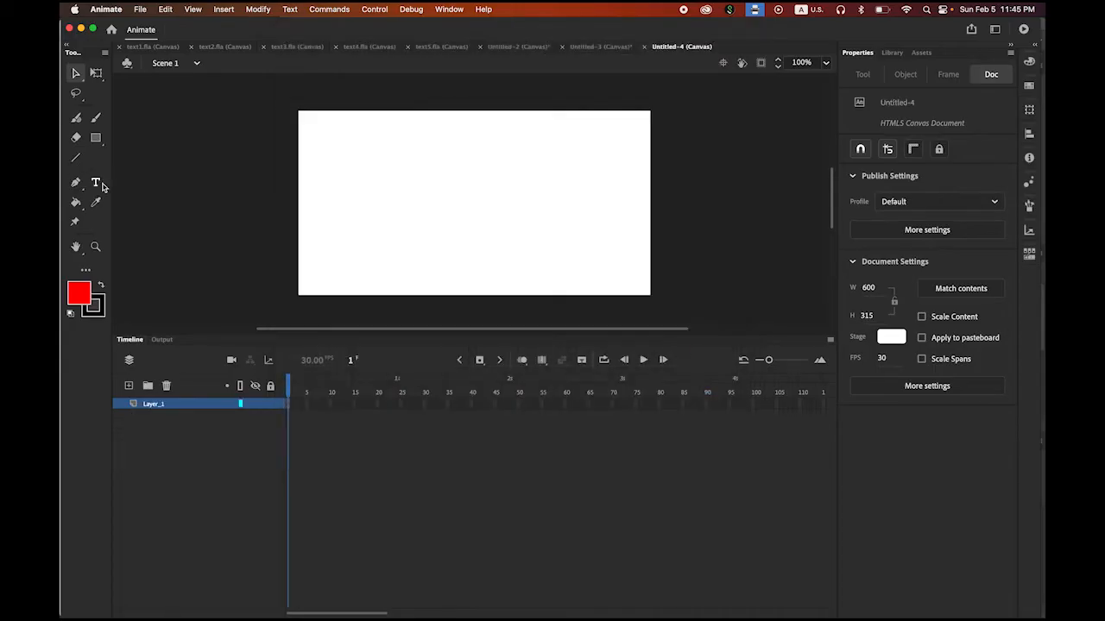
# Add the static text HIKING on the stage in red 50 pt Silver Forte Grunge.
pyautogui.click(96, 182)
pyautogui.click(373, 205)
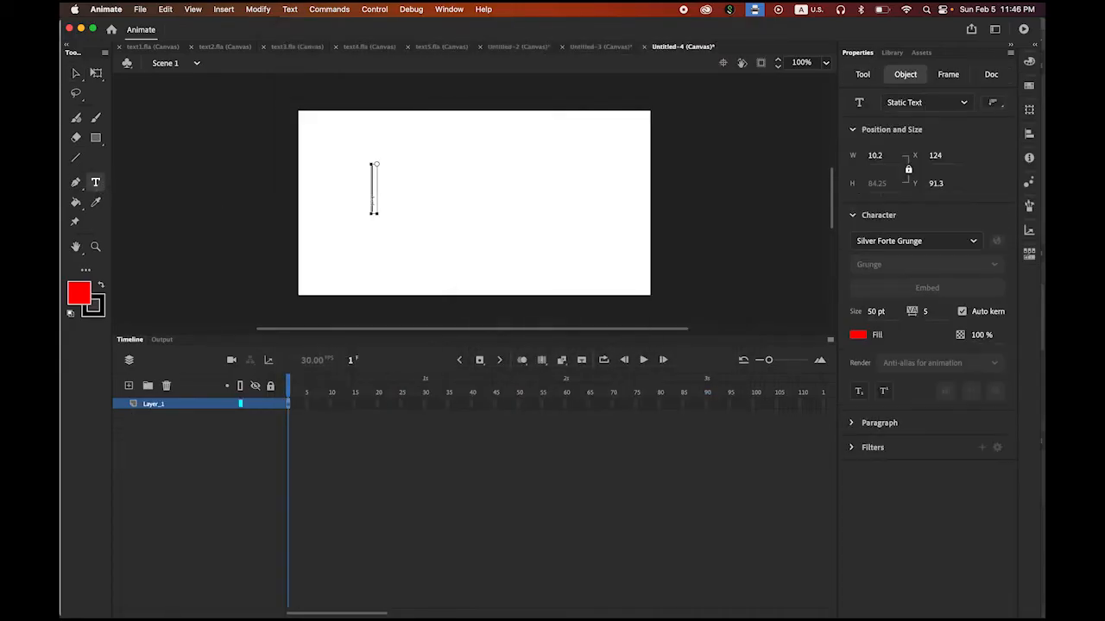
pyautogui.write('HIKING')
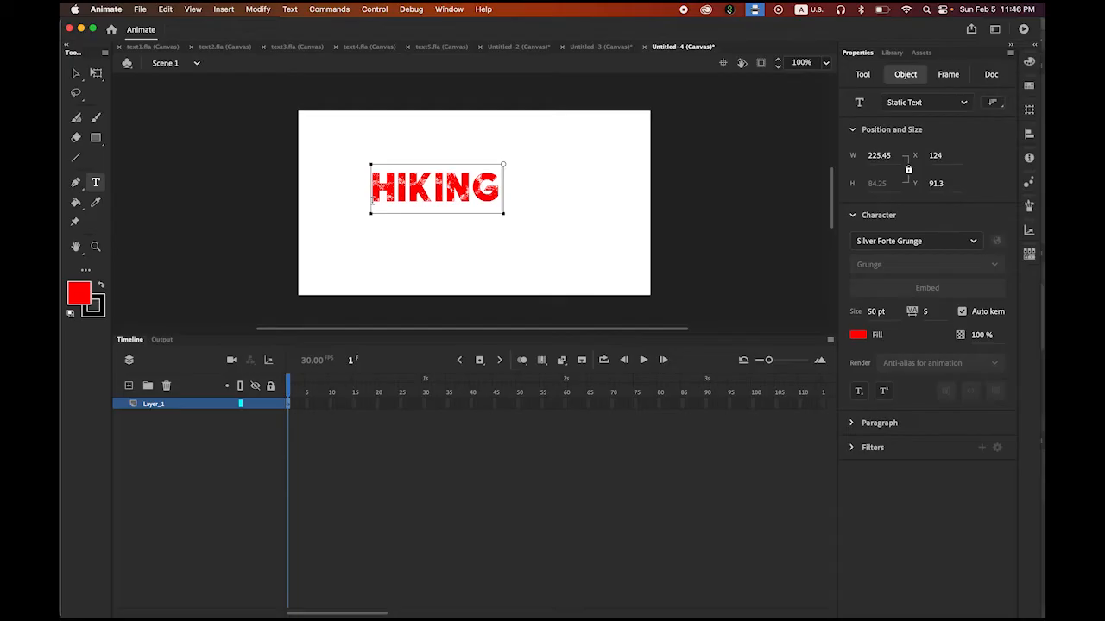
pyautogui.press('Escape')
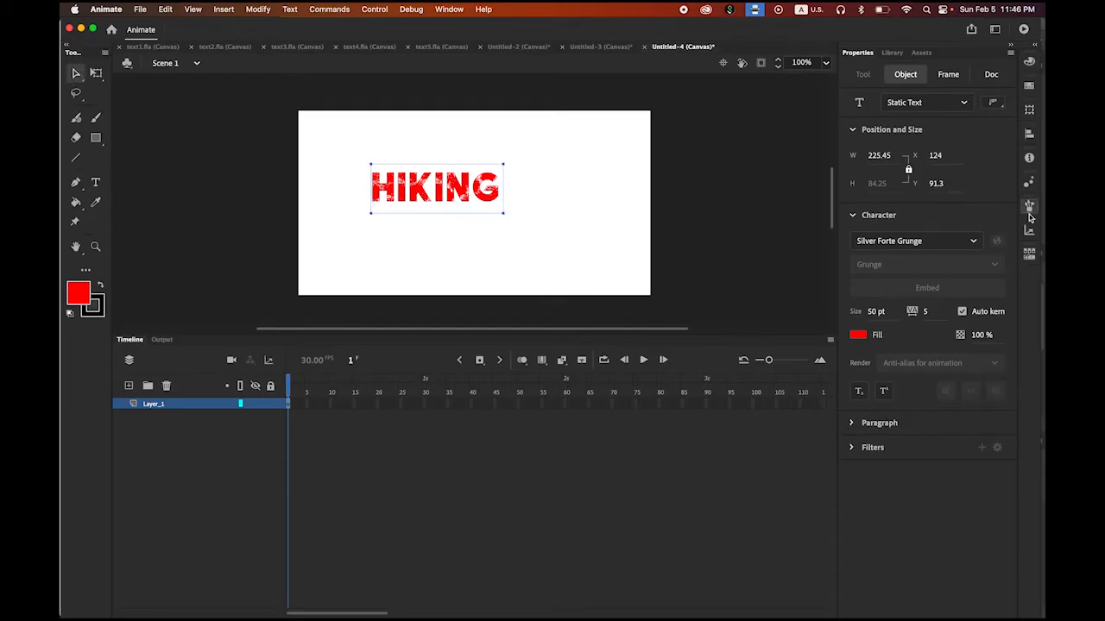
# Center the HIKING text horizontally and vertically on the stage.
pyautogui.click(1031, 136)
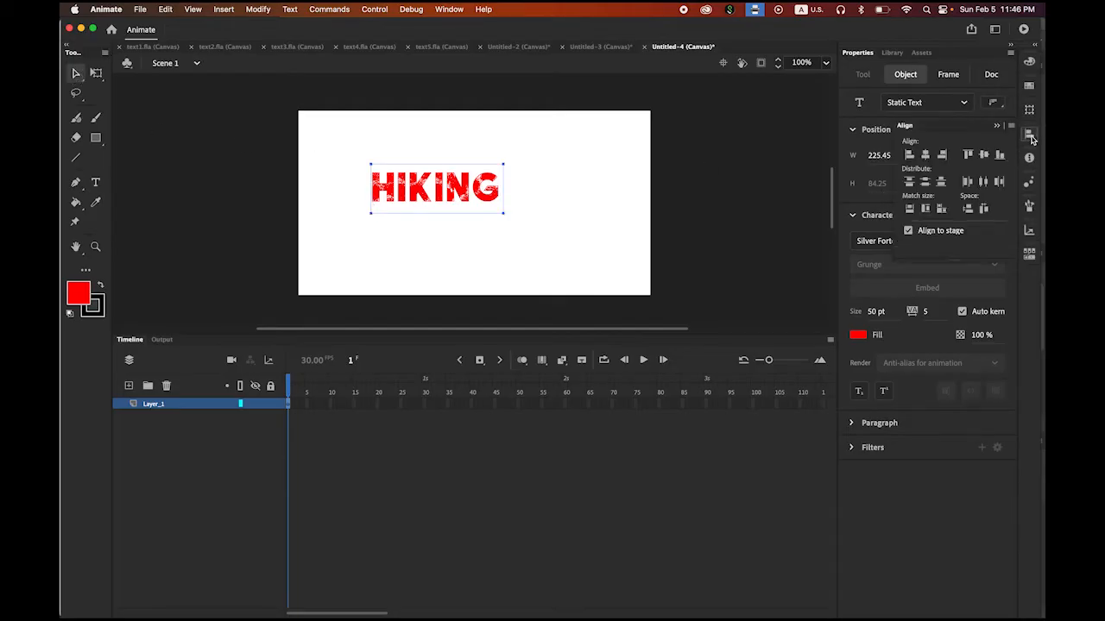
pyautogui.click(926, 156)
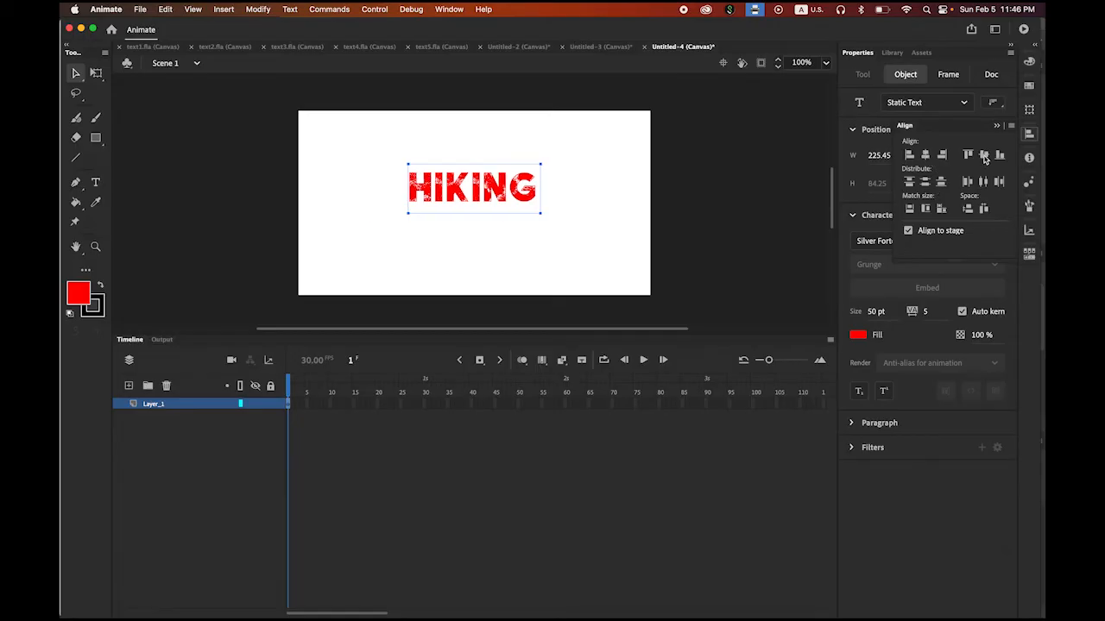
pyautogui.click(983, 156)
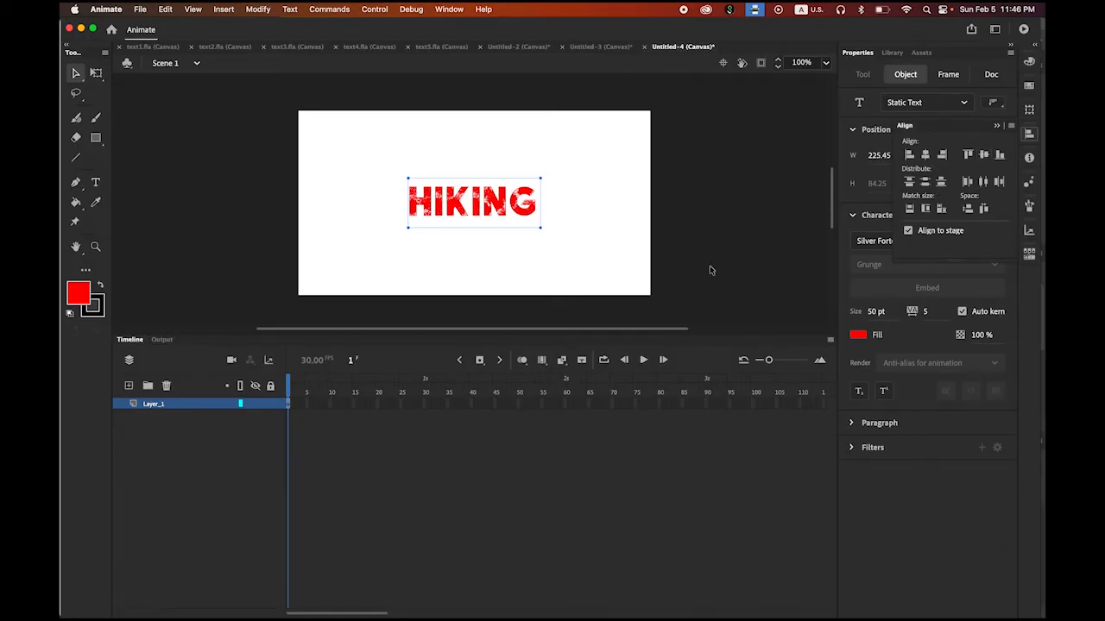
# Break the HIKING text apart into single letters and distribute them to separate layers.
pyautogui.click(254, 9)
pyautogui.click(271, 69)
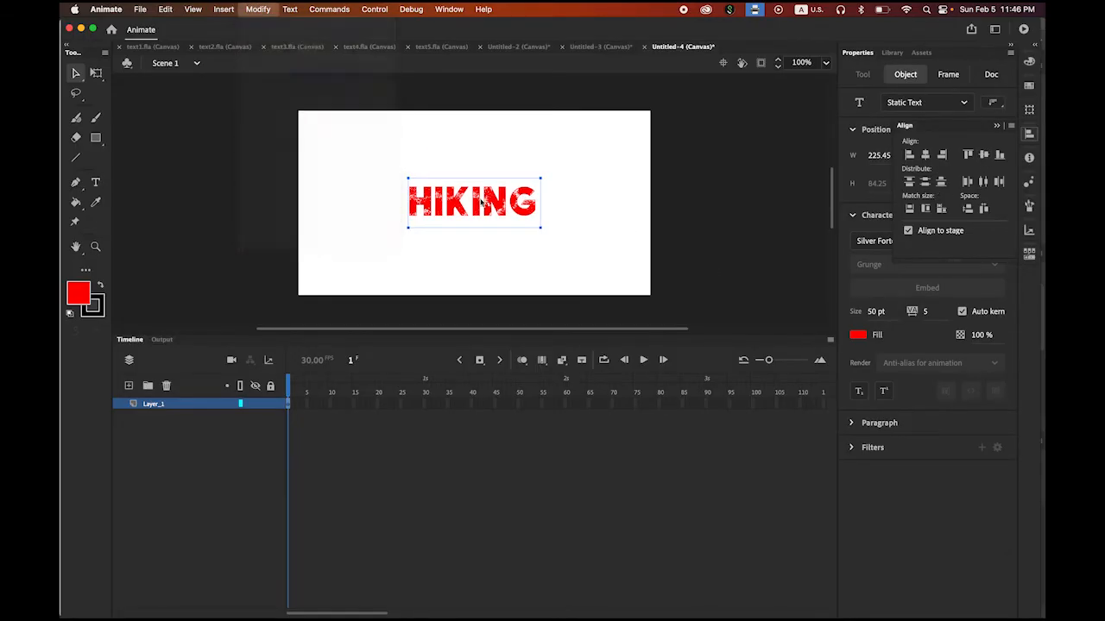
pyautogui.click(257, 9)
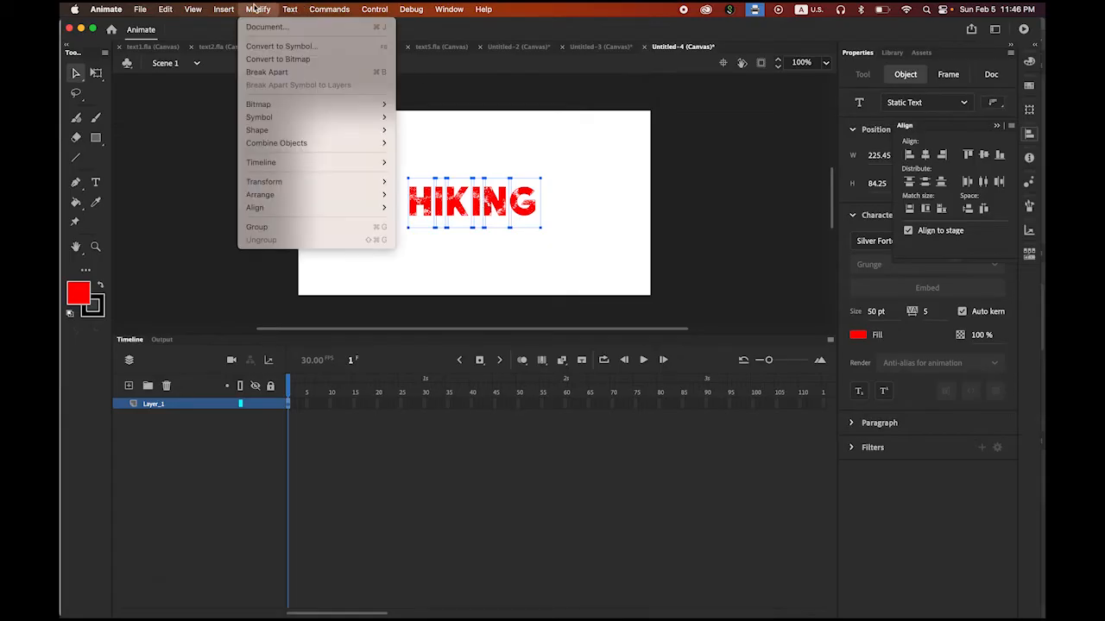
pyautogui.moveTo(287, 164)
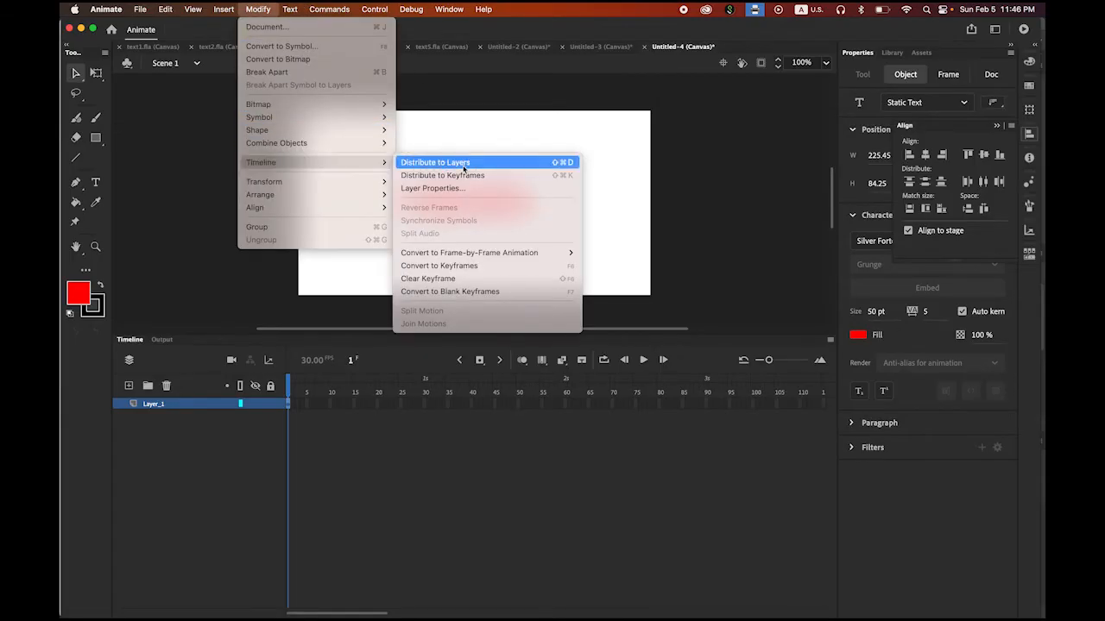
pyautogui.click(465, 164)
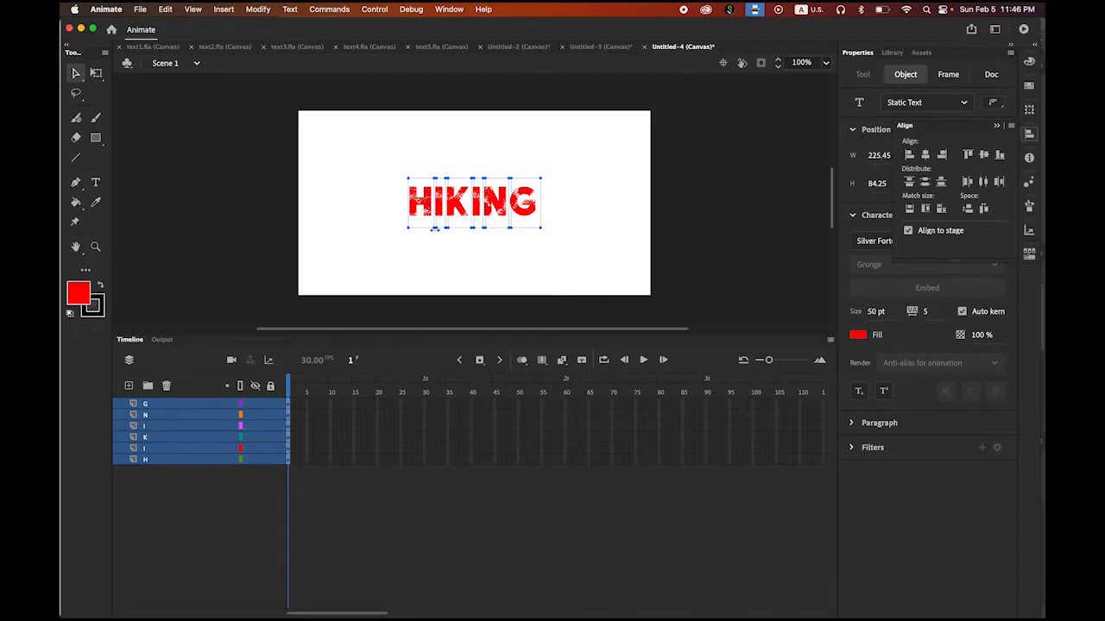
# Break the six separate text letters apart into vector shapes, then deselect them.
pyautogui.click(258, 9)
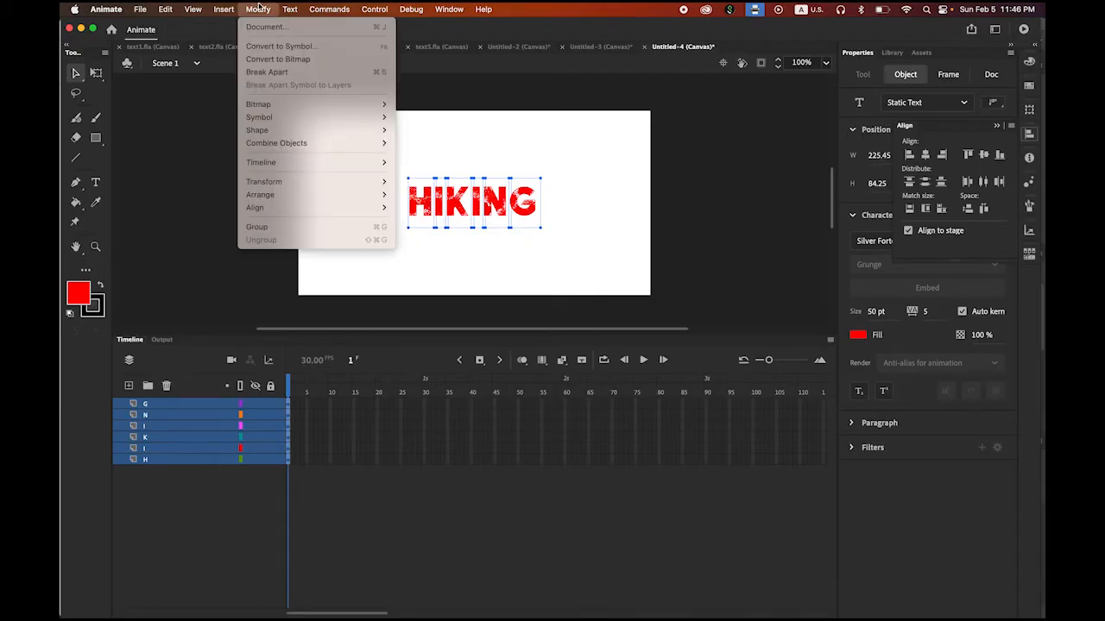
pyautogui.click(278, 76)
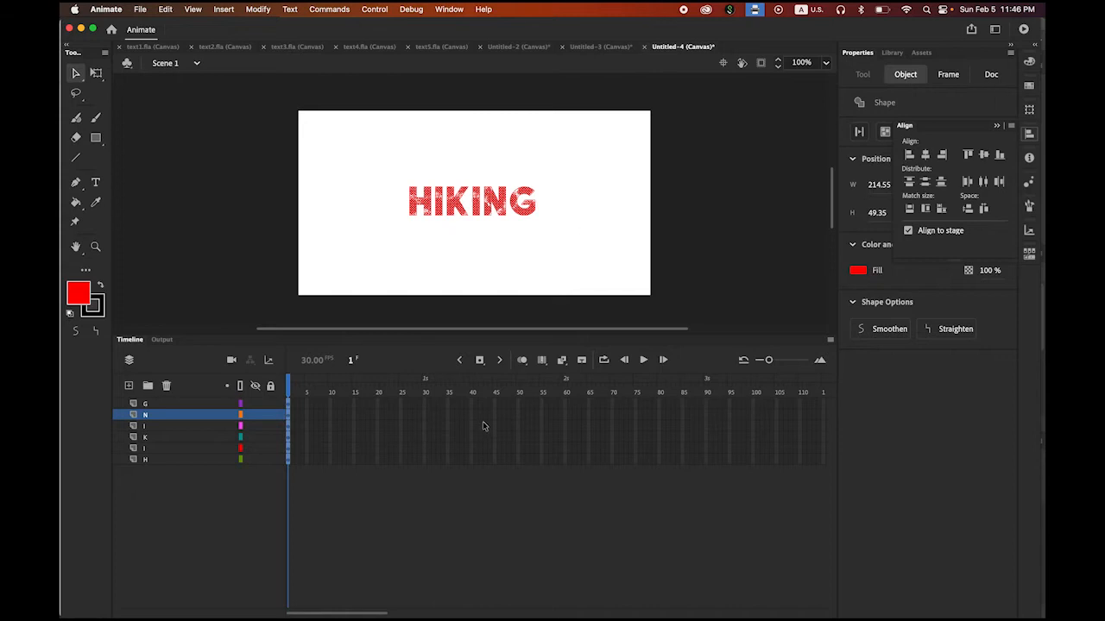
pyautogui.click(289, 389)
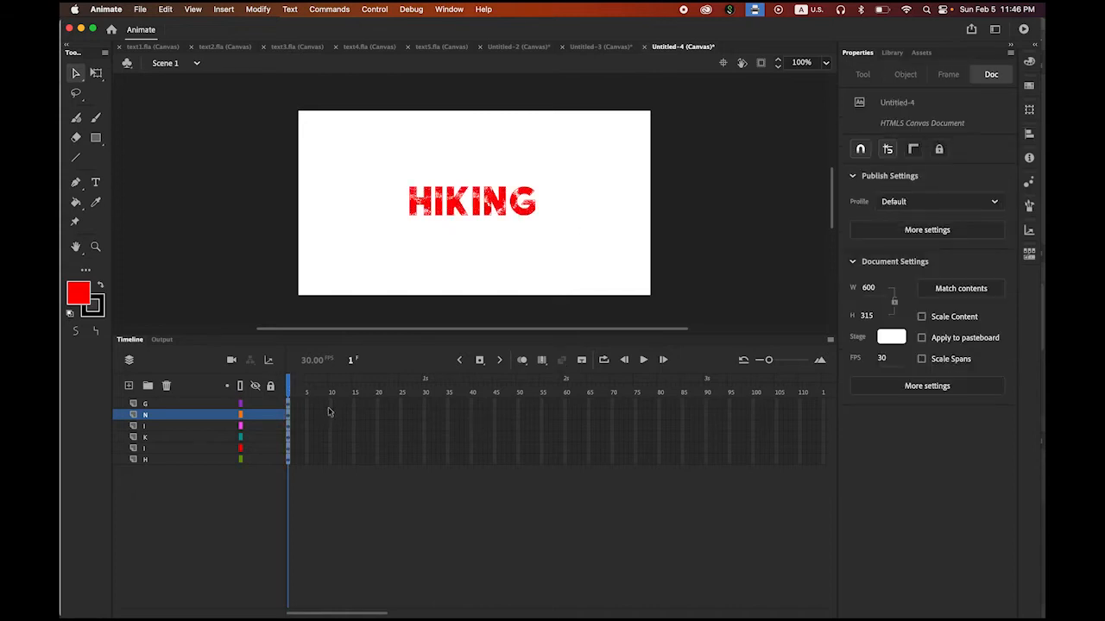
# Insert keyframes at frame 10 on all six letter layers and select the H layer.
pyautogui.click(330, 404)
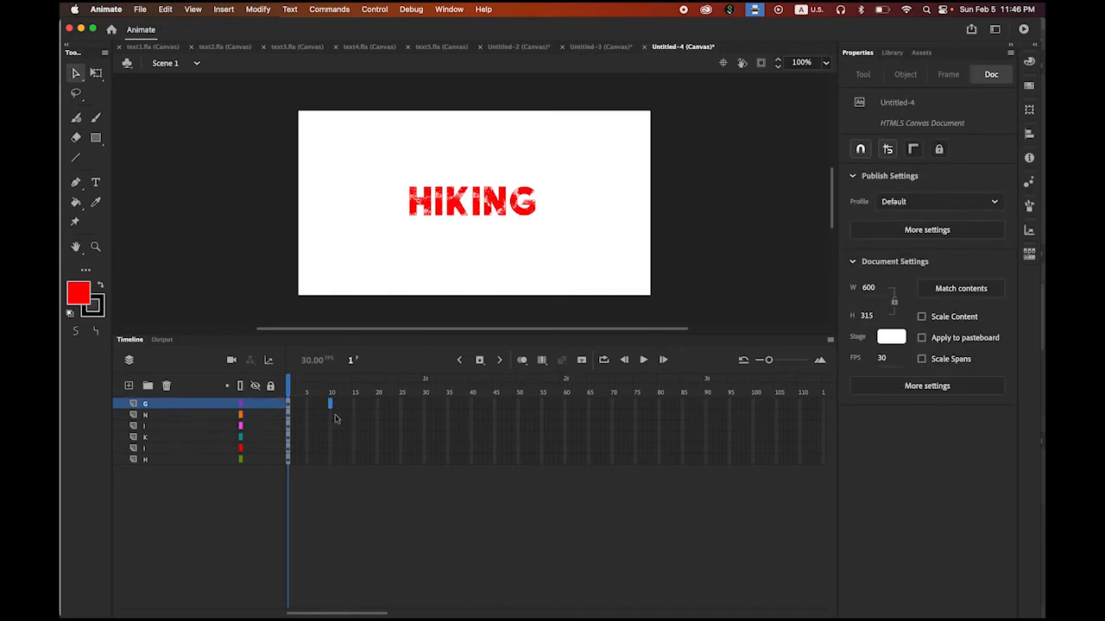
pyautogui.keyDown('shift'); pyautogui.click(329, 462); pyautogui.keyUp('shift')
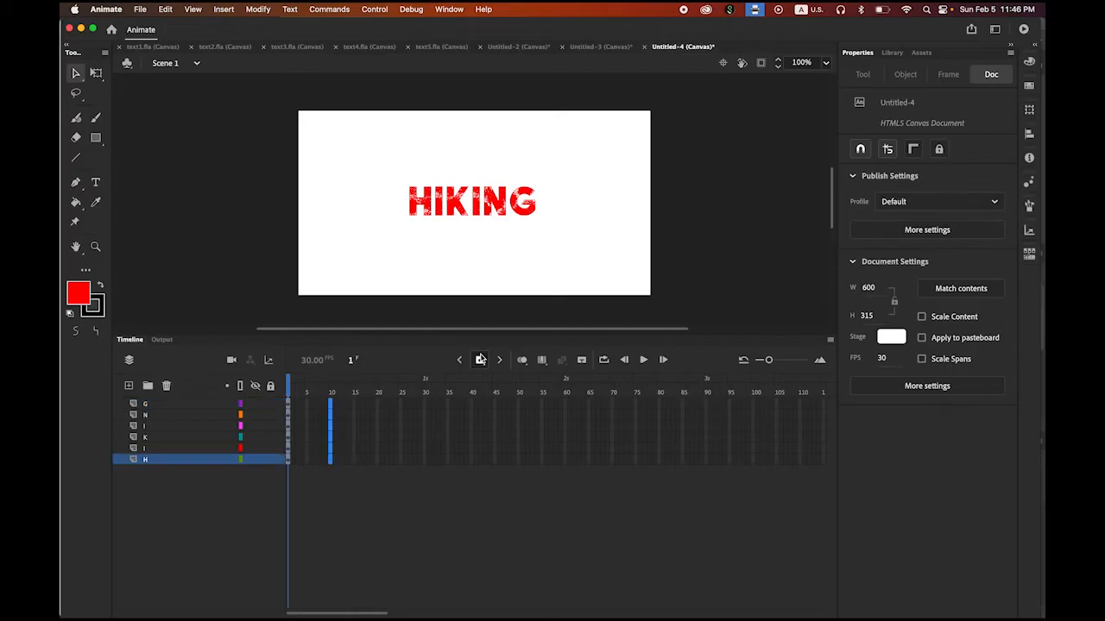
pyautogui.click(481, 359)
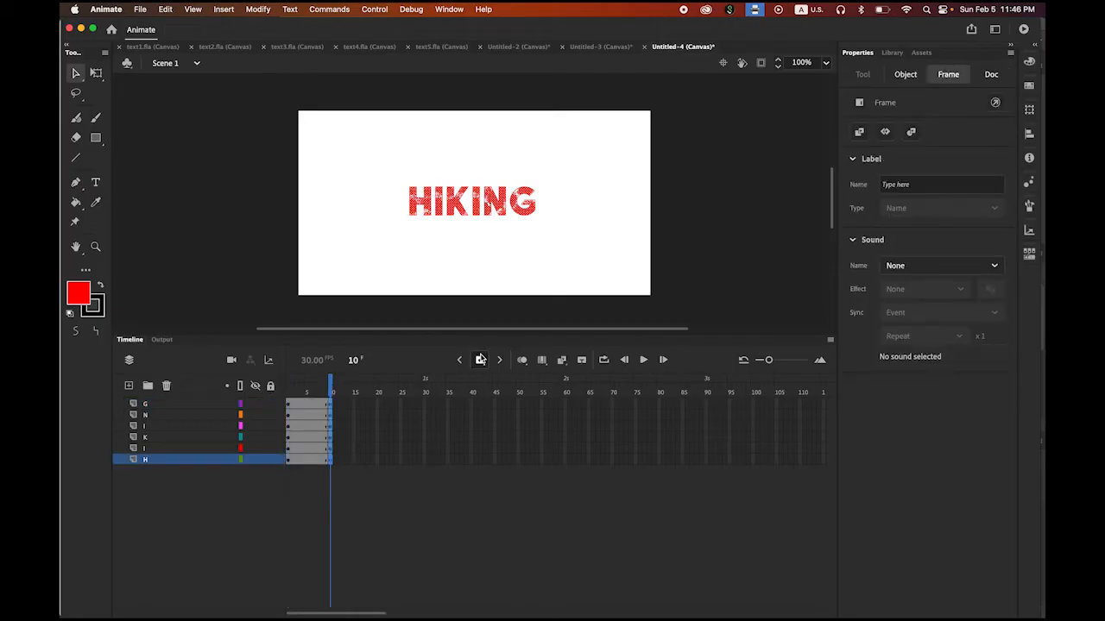
pyautogui.click(179, 463)
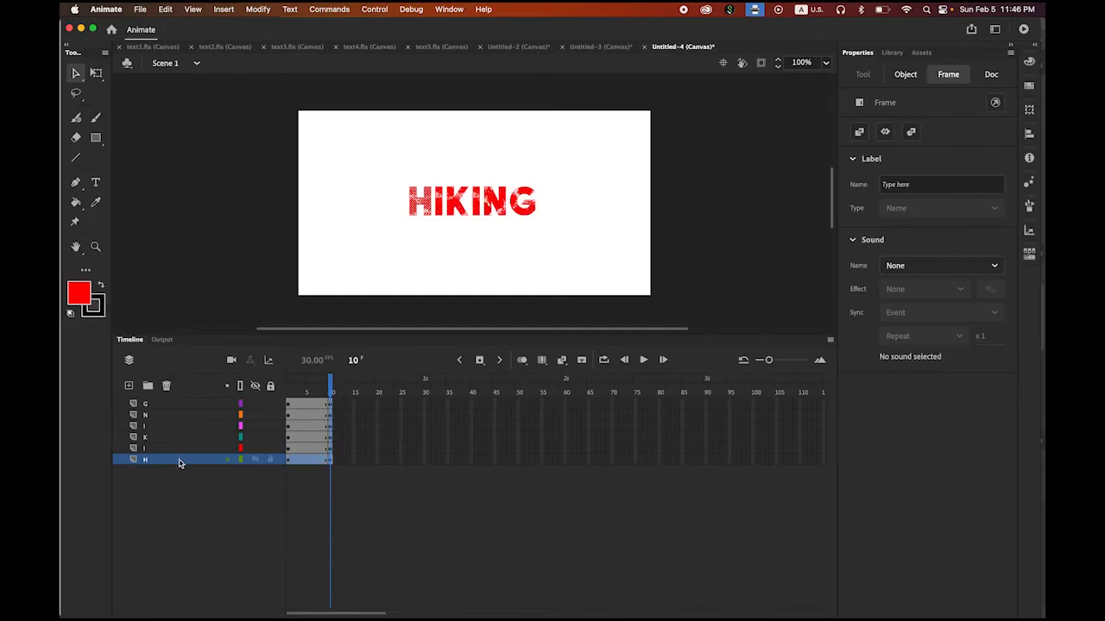
# Create classic tweens between frames 1 and 10 on all six letter layers.
pyautogui.keyDown('shift'); pyautogui.click(180, 404); pyautogui.keyUp('shift')
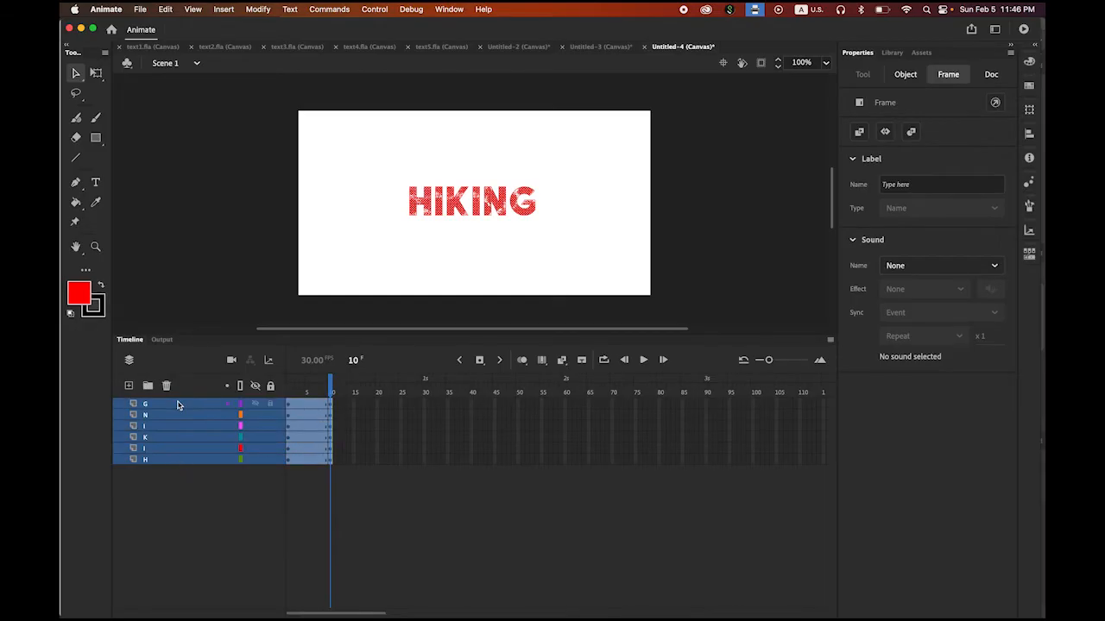
pyautogui.rightClick(306, 426)
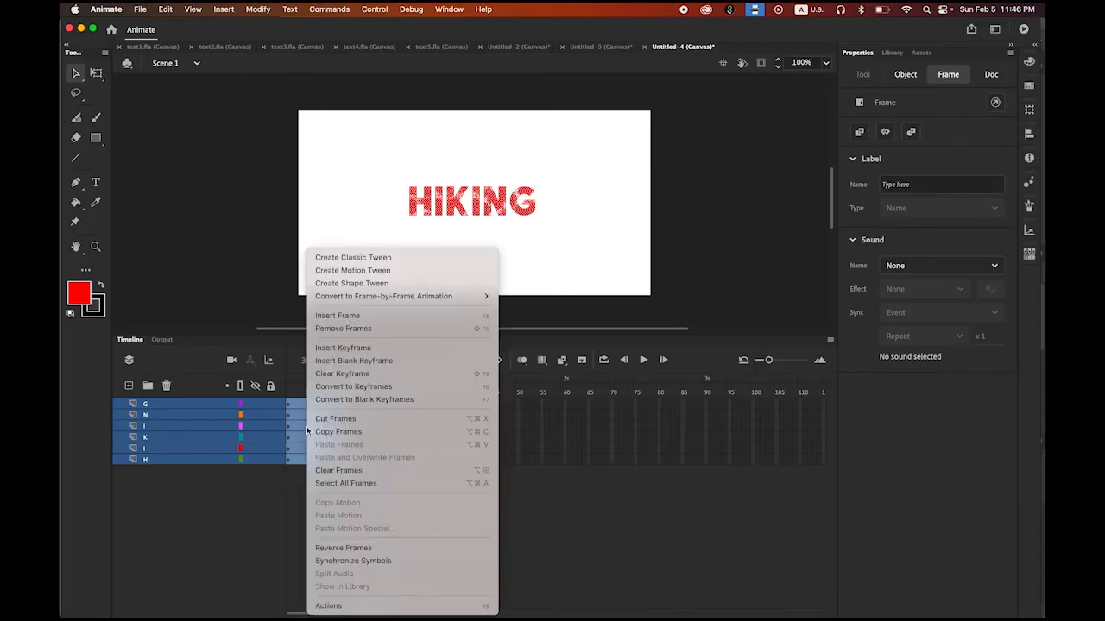
pyautogui.click(371, 259)
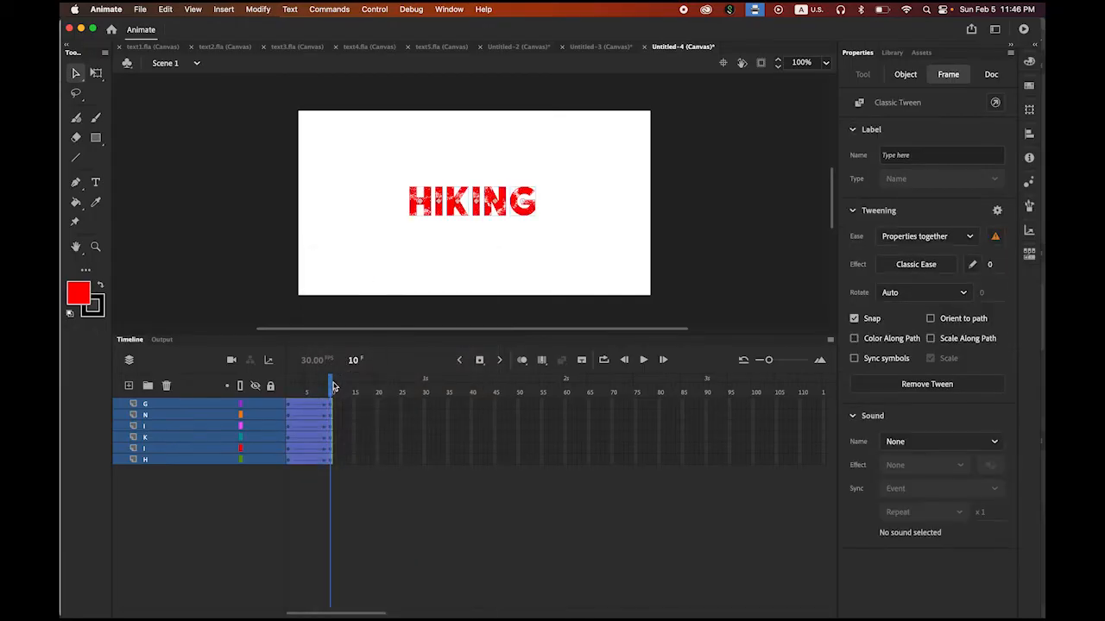
# At frame 1, move all six letters horizontally off the stage's left edge to about X -220, and play the animation.
pyautogui.moveTo(333, 386); pyautogui.dragTo(288, 386)
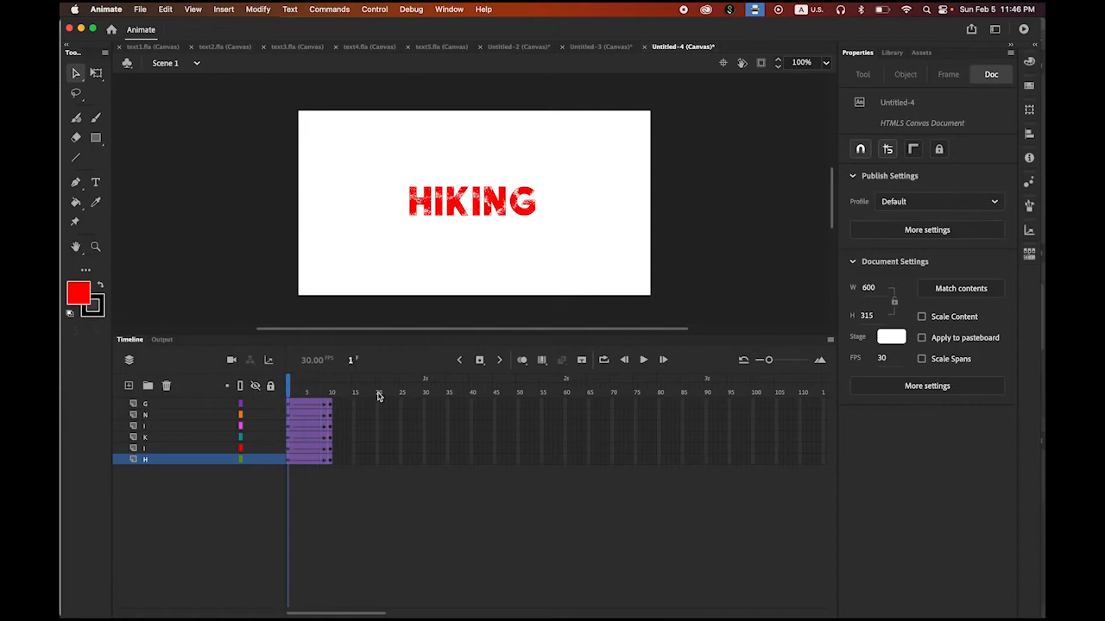
pyautogui.moveTo(381, 168); pyautogui.dragTo(563, 255)
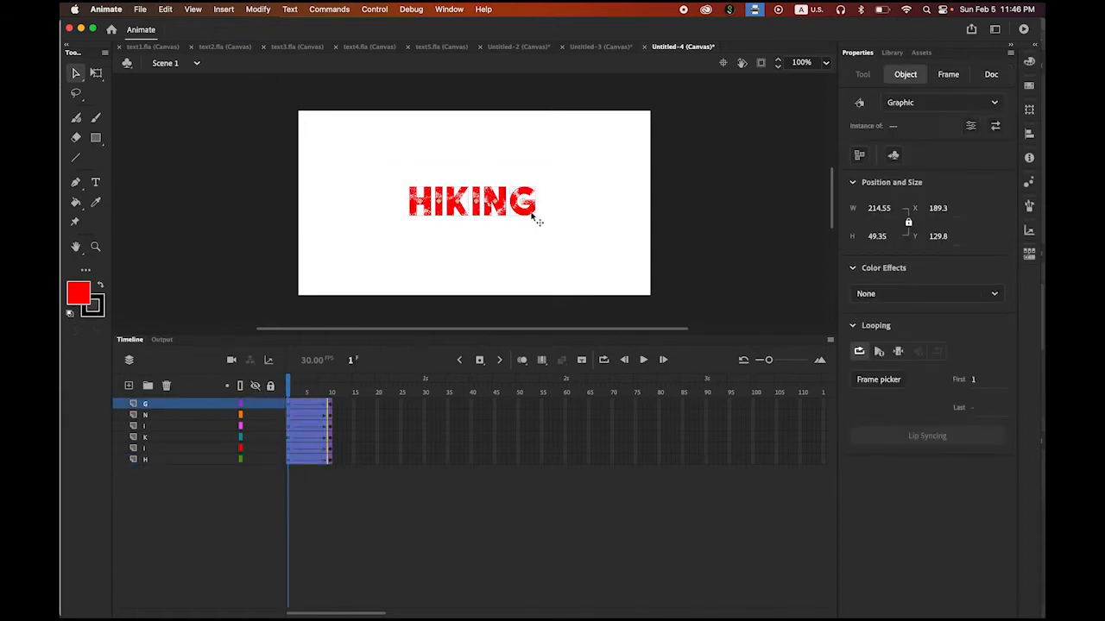
pyautogui.moveTo(536, 220); pyautogui.dragTo(295, 217)
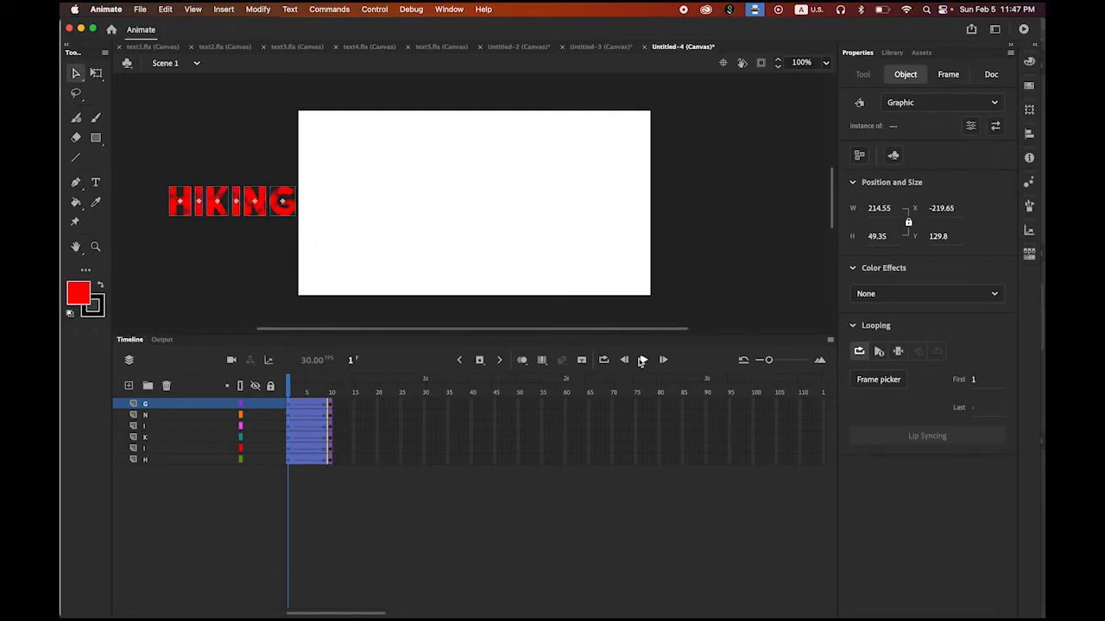
pyautogui.click(643, 360)
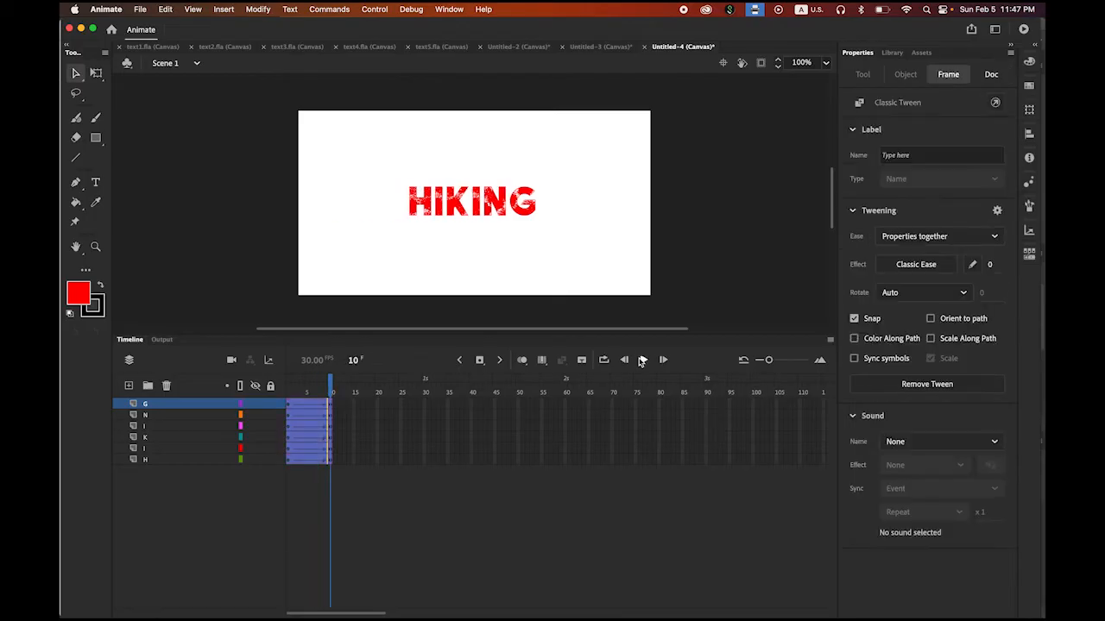
pyautogui.click(643, 360)
# Offset the tweens five frames per layer, from N starting at frame 6 down to H at frame 26, and play the result.
pyautogui.click(176, 407)
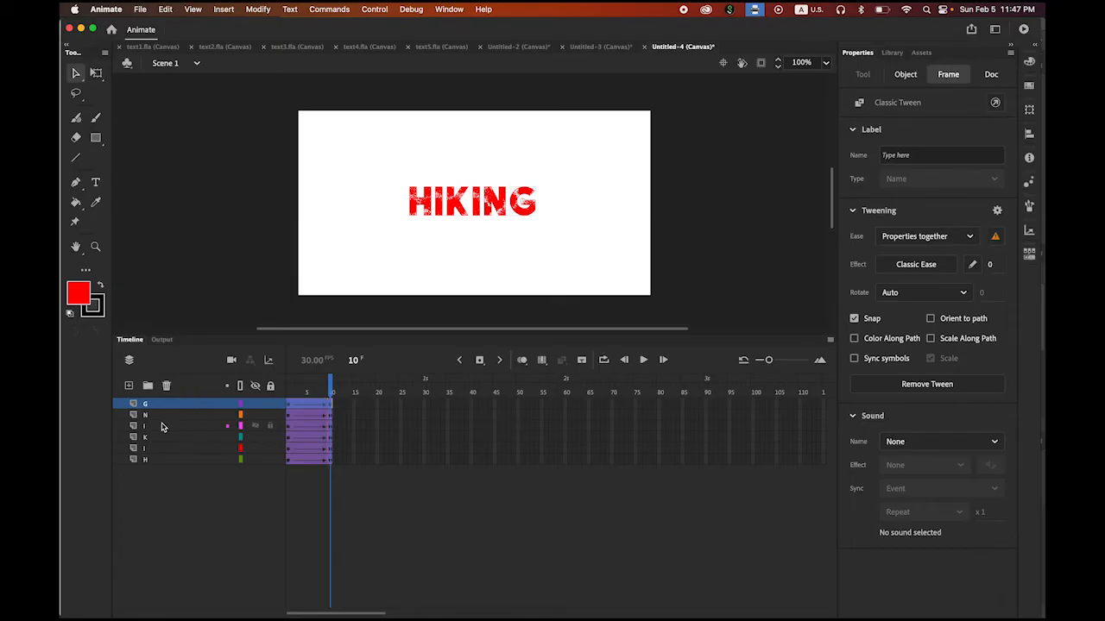
pyautogui.click(159, 417)
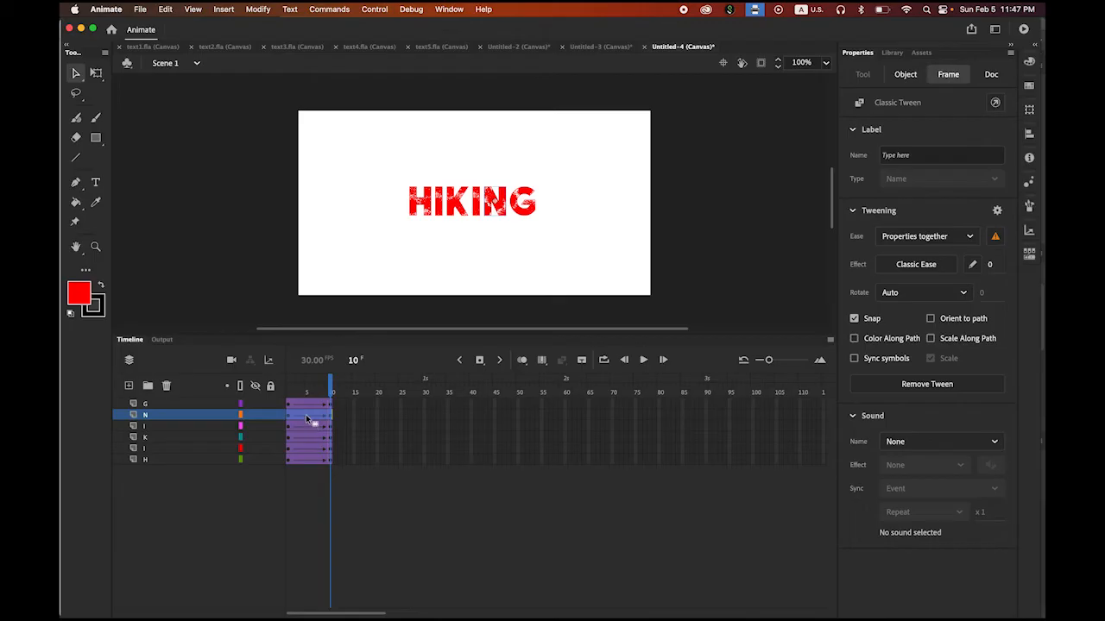
pyautogui.moveTo(307, 418); pyautogui.dragTo(329, 418)
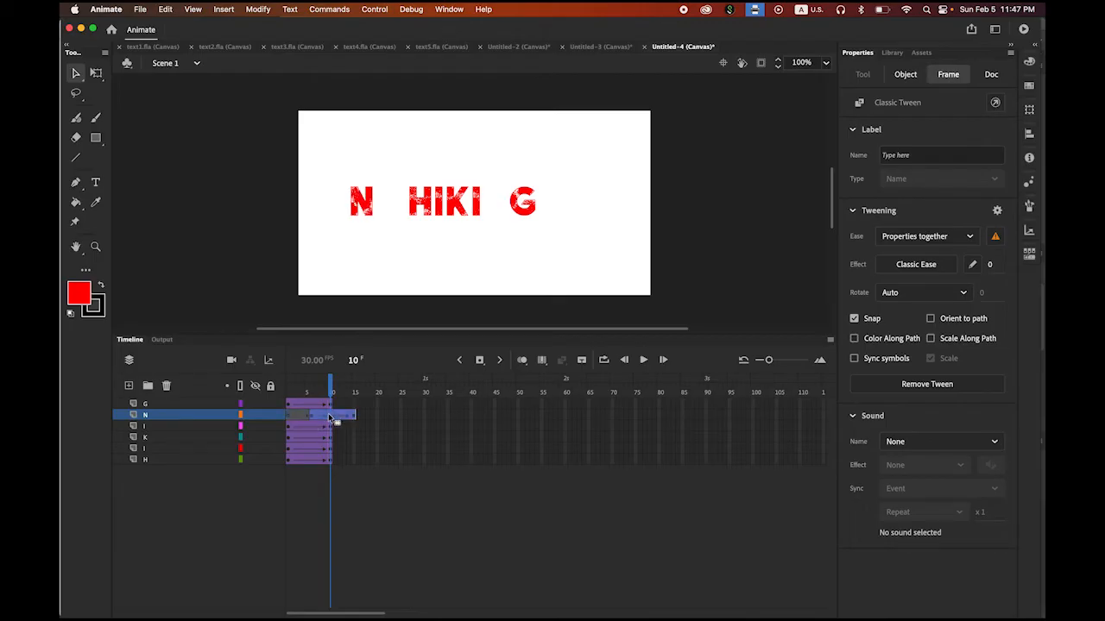
pyautogui.click(206, 431)
pyautogui.moveTo(311, 432); pyautogui.dragTo(380, 441)
pyautogui.click(171, 438)
pyautogui.click(171, 450)
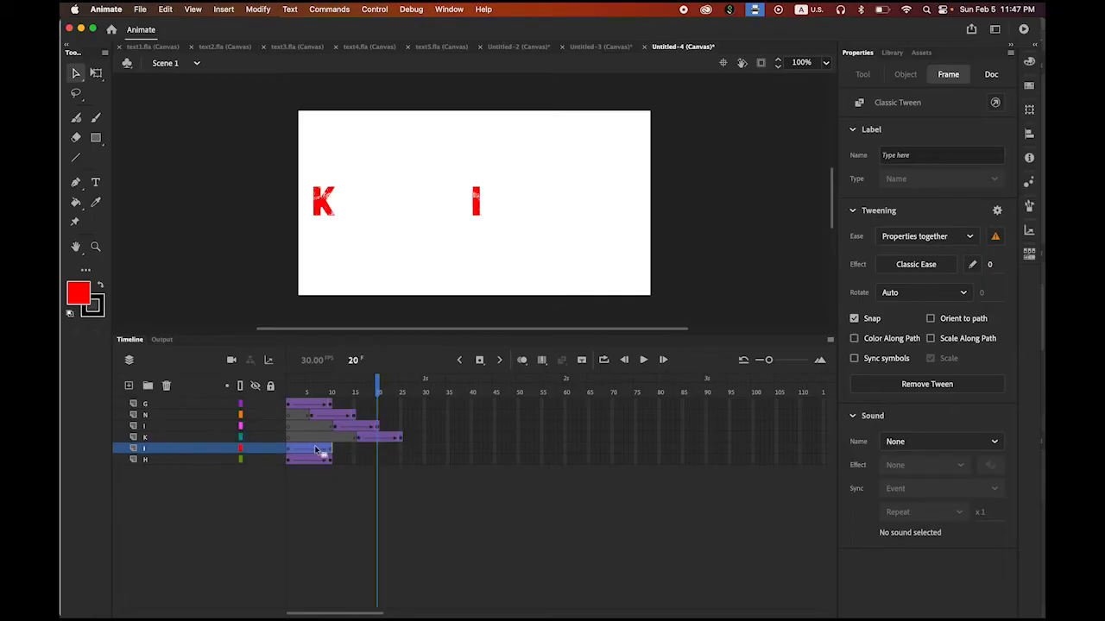
pyautogui.moveTo(309, 450); pyautogui.dragTo(402, 453)
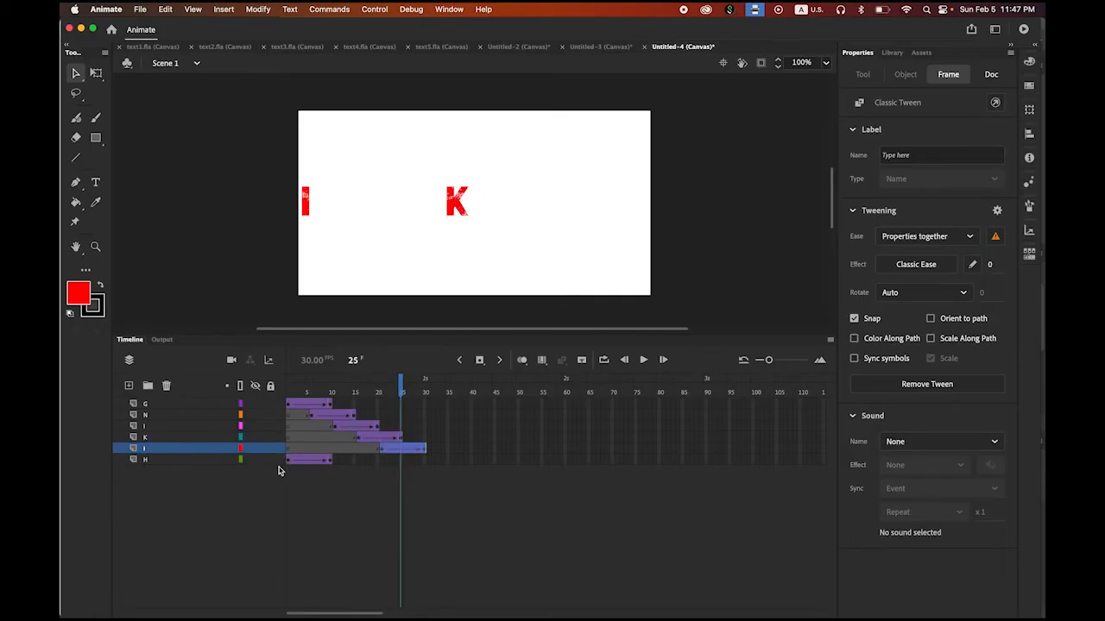
pyautogui.click(172, 459)
pyautogui.moveTo(312, 463); pyautogui.dragTo(429, 470)
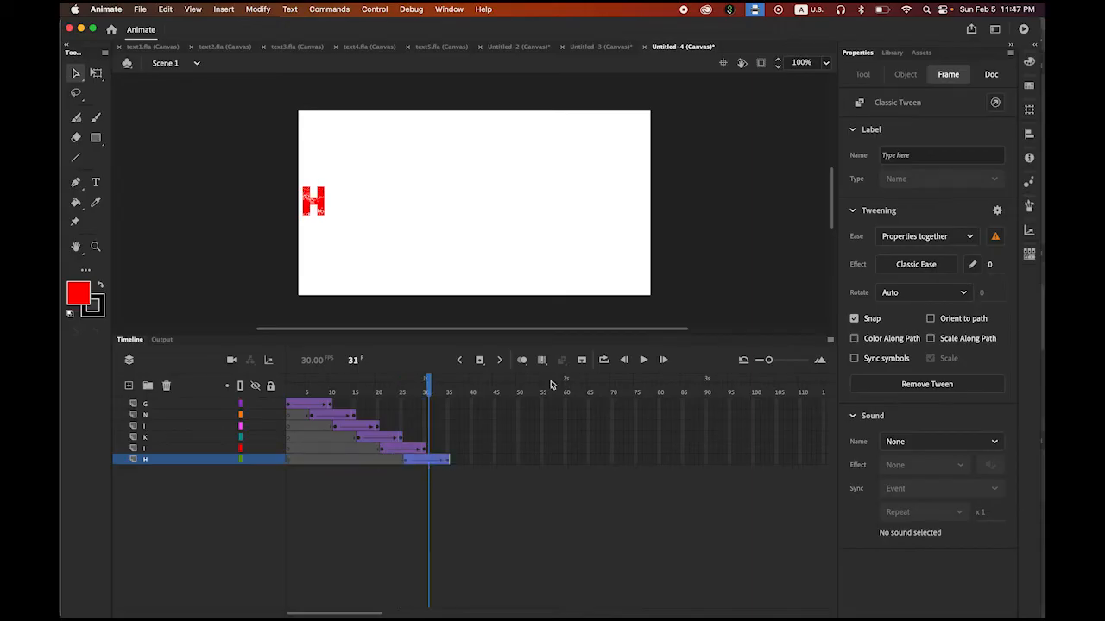
pyautogui.click(643, 360)
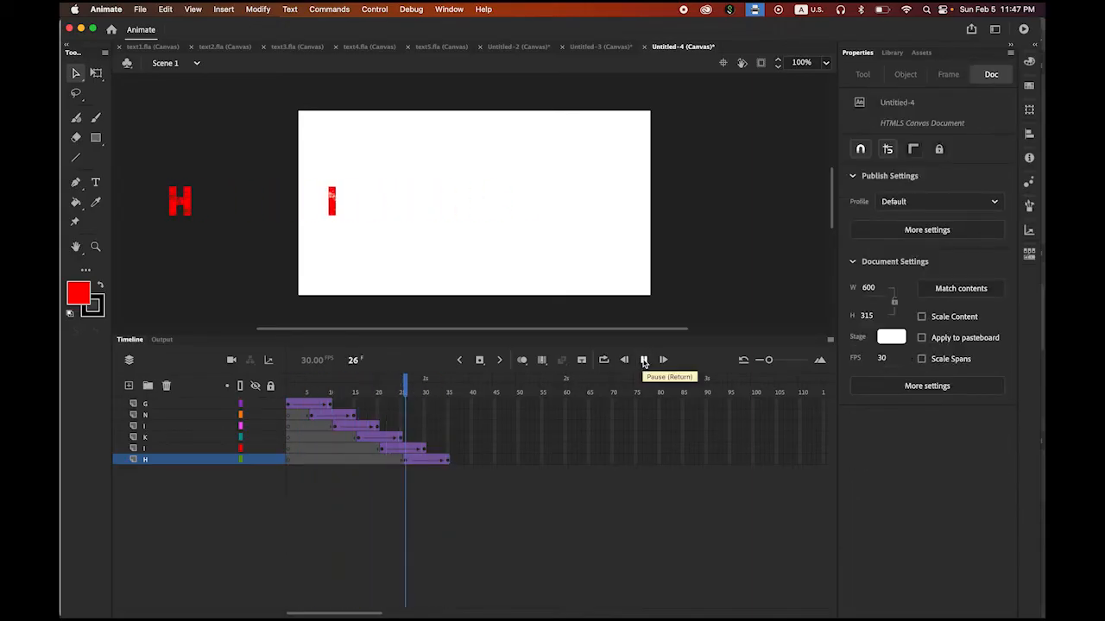
# Insert keyframes at frame 35 on the five letter layers above H and play the animation.
pyautogui.click(449, 449)
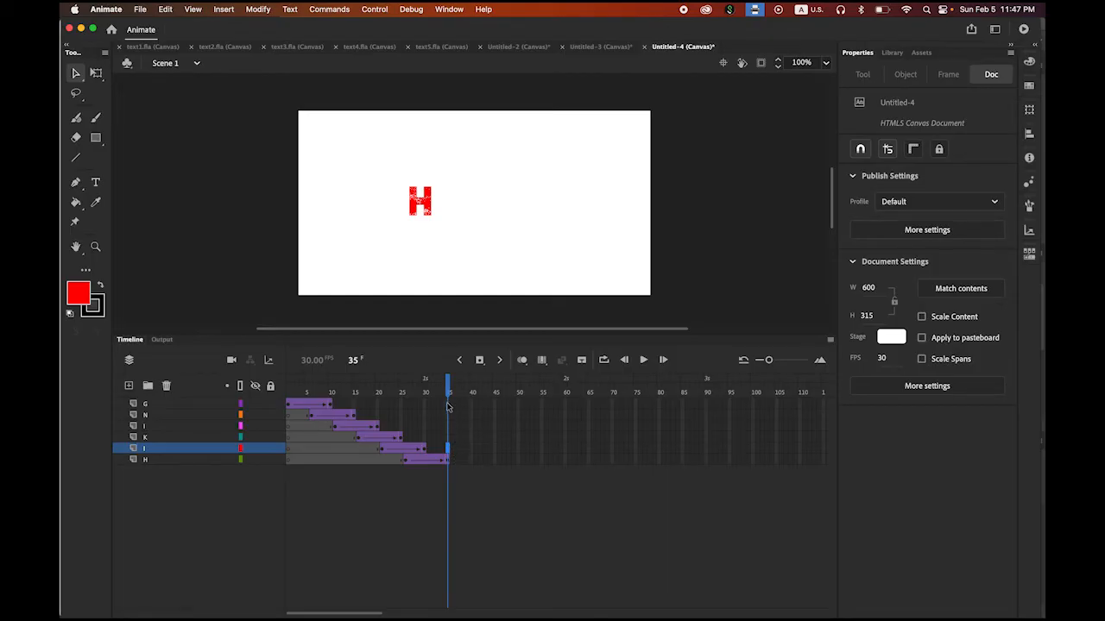
pyautogui.keyDown('shift'); pyautogui.click(448, 406); pyautogui.keyUp('shift')
pyautogui.click(480, 360)
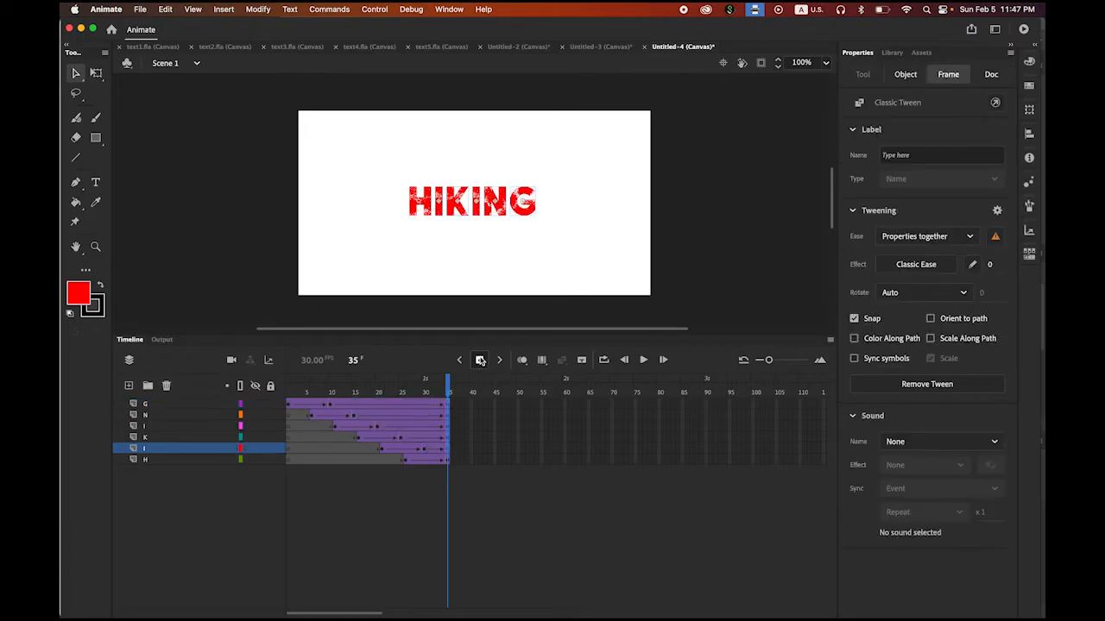
pyautogui.click(643, 360)
# Insert keyframes at frame 120 on all six letter layers to hold the finished word.
pyautogui.moveTo(359, 613); pyautogui.dragTo(390, 615)
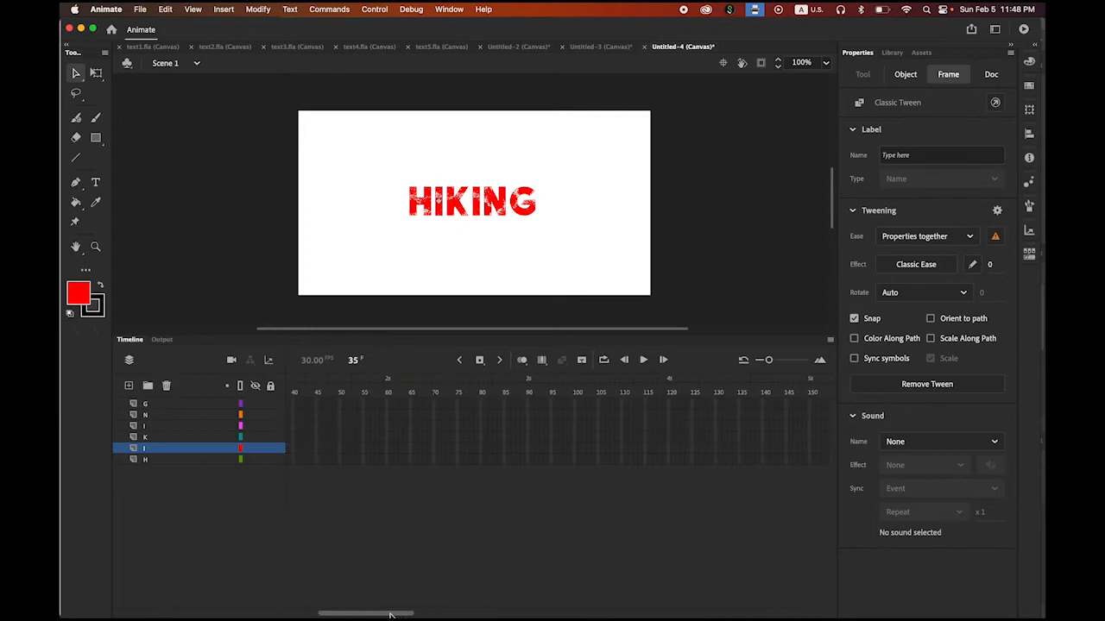
pyautogui.click(666, 407)
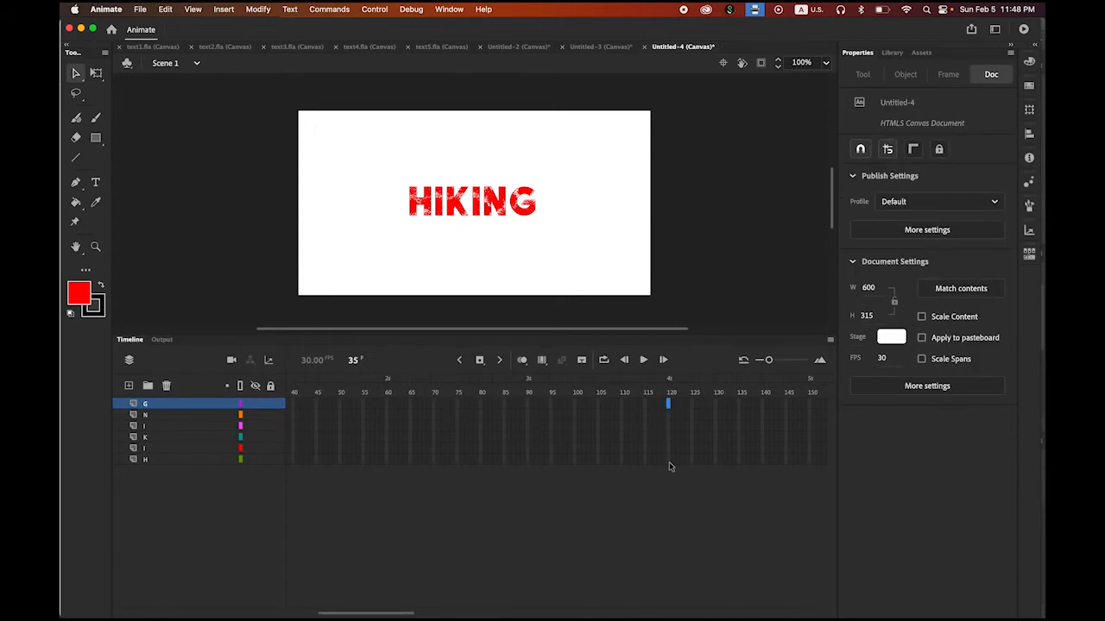
pyautogui.keyDown('shift'); pyautogui.click(669, 462); pyautogui.keyUp('shift')
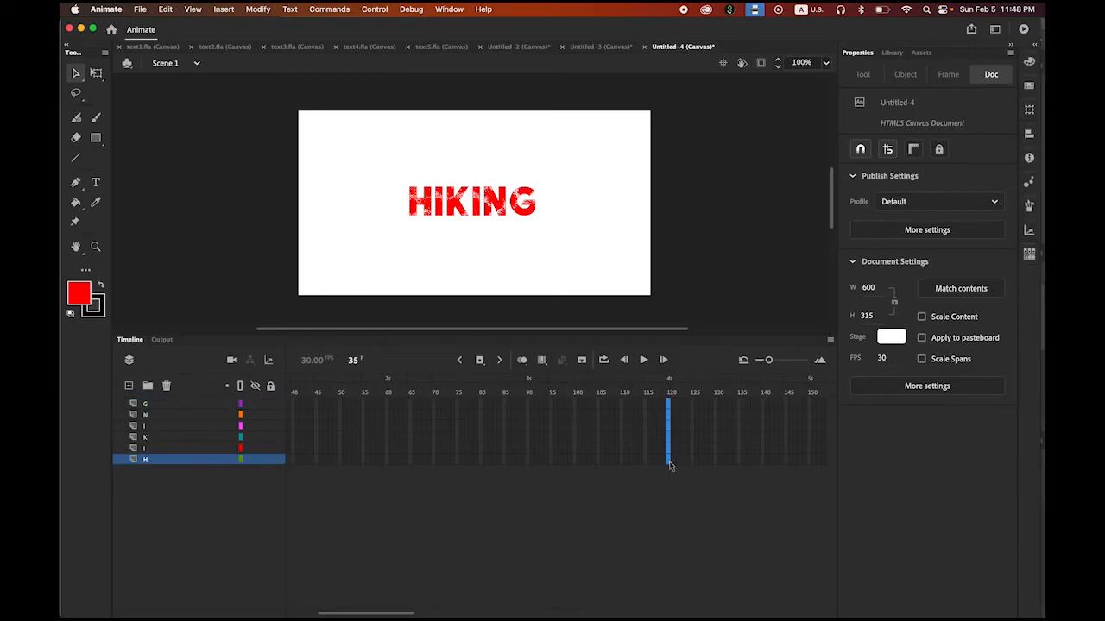
pyautogui.click(481, 360)
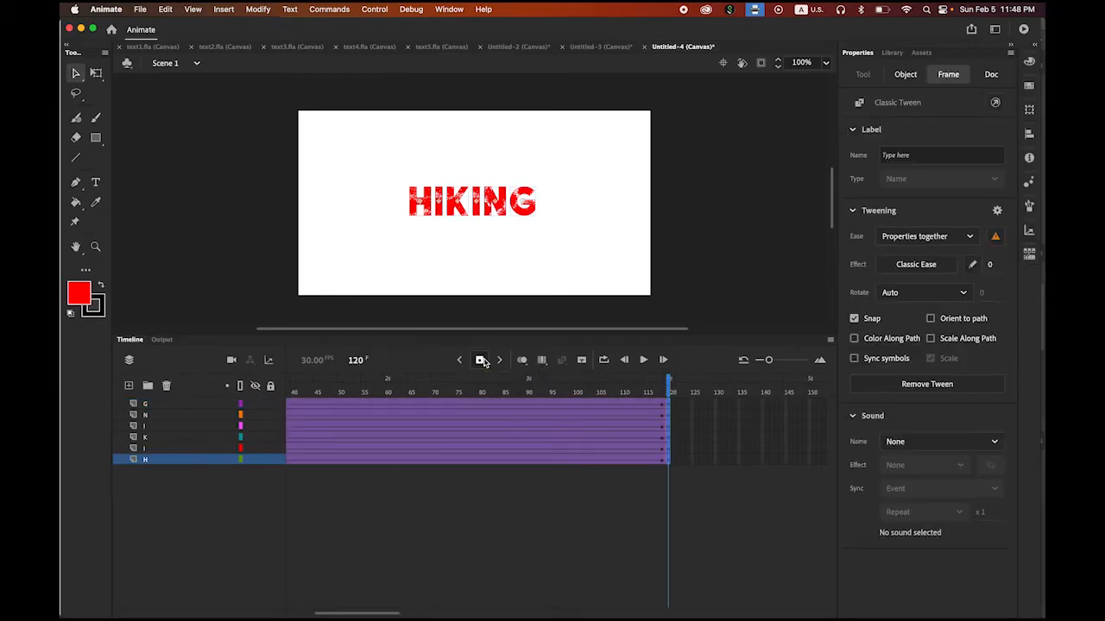
# Test the movie in the browser, switch back to Adobe Animate and show the timeline again.
pyautogui.click(449, 9)
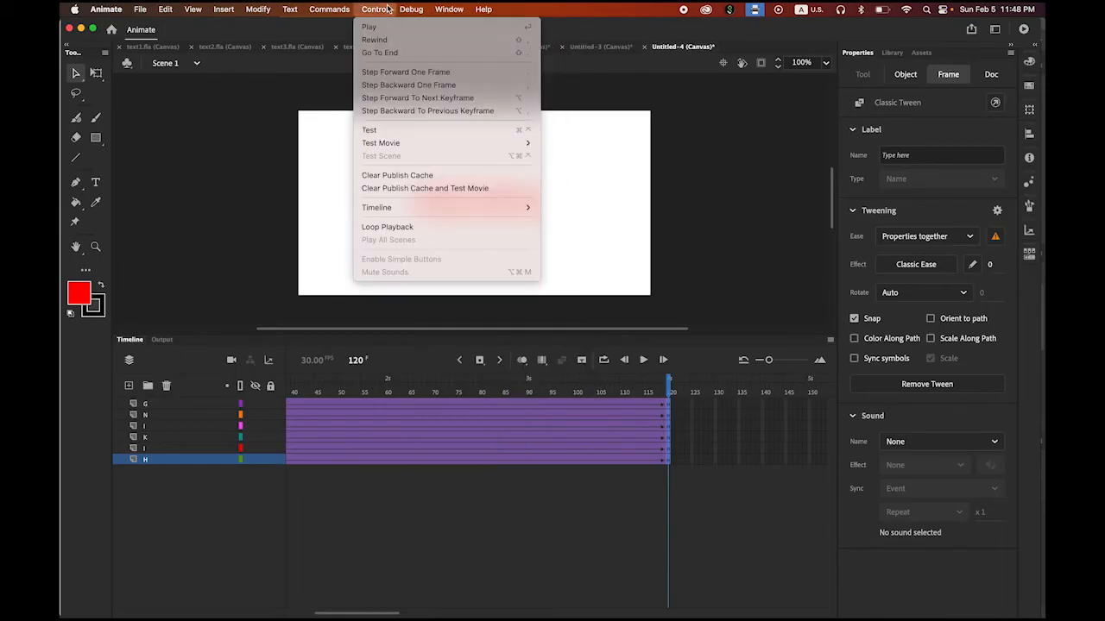
pyautogui.moveTo(410, 150)
pyautogui.click(578, 156)
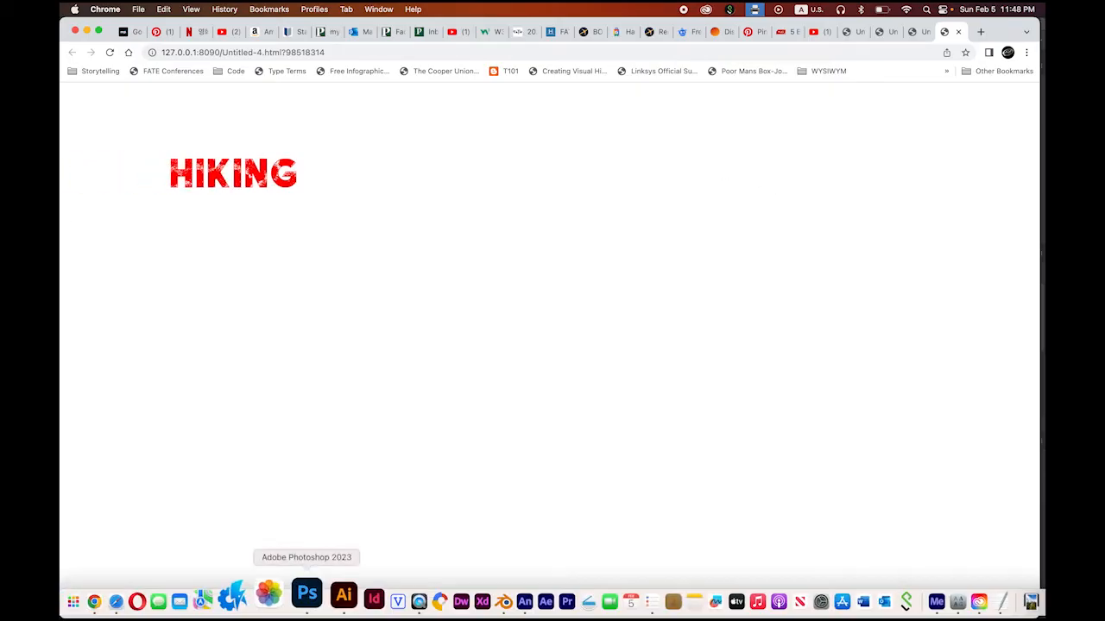
pyautogui.click(490, 595)
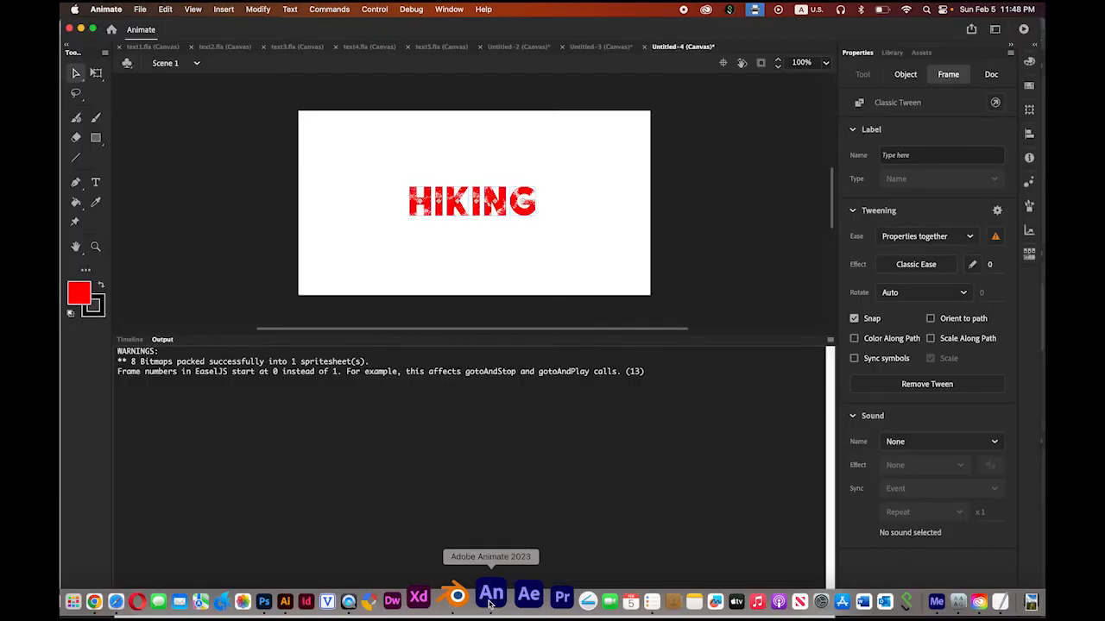
pyautogui.click(130, 339)
# Play the finished text4 and text1 animations to compare how their letters enter.
pyautogui.click(369, 48)
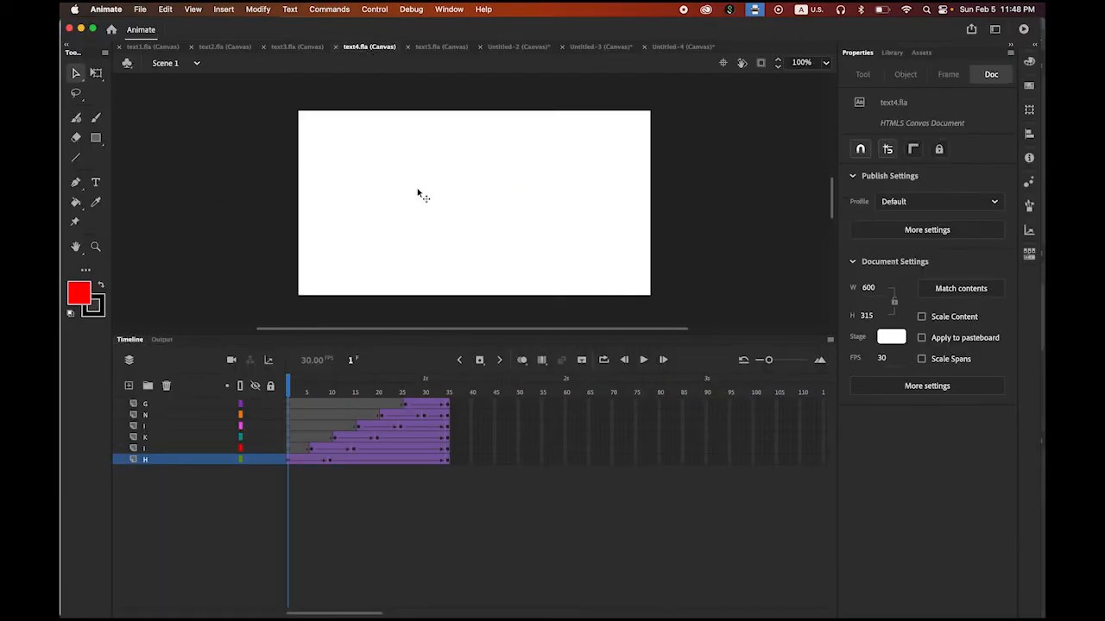
pyautogui.click(643, 360)
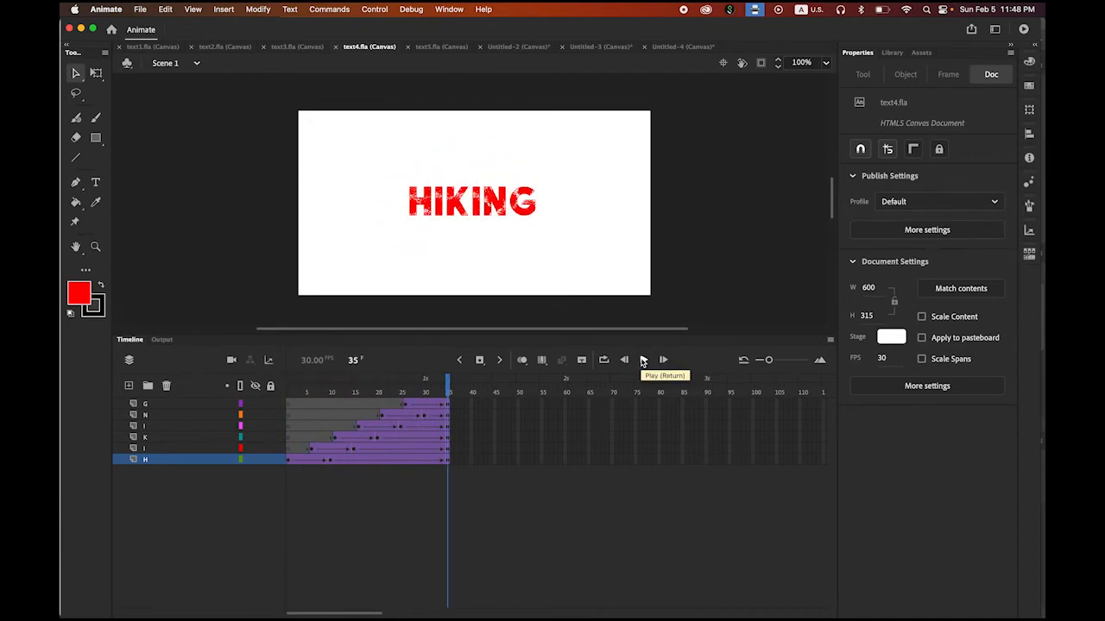
pyautogui.click(153, 46)
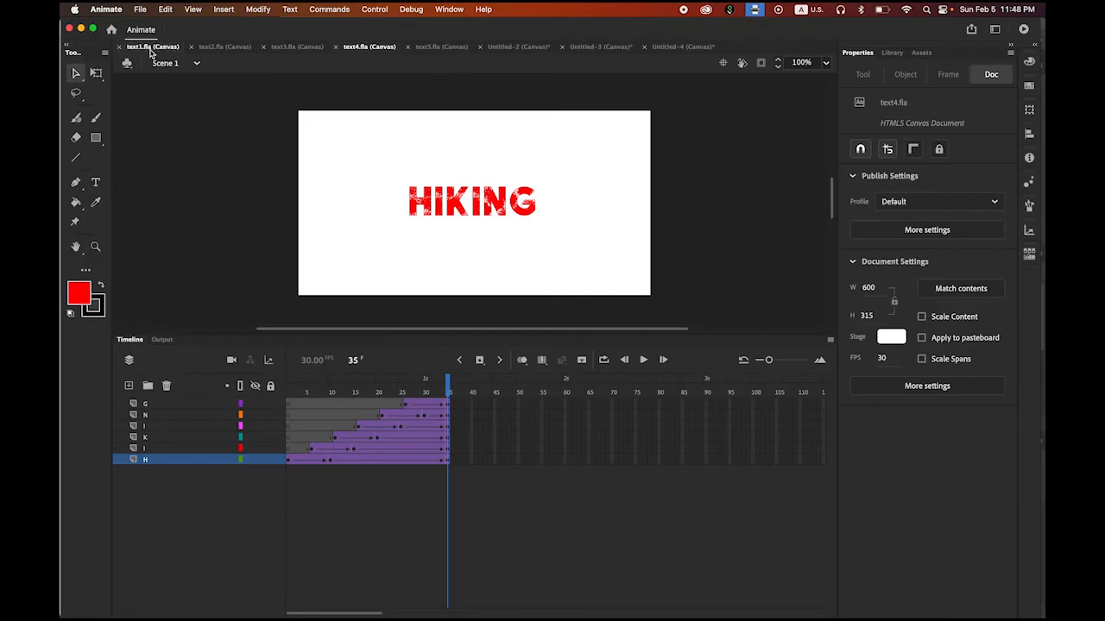
pyautogui.click(643, 361)
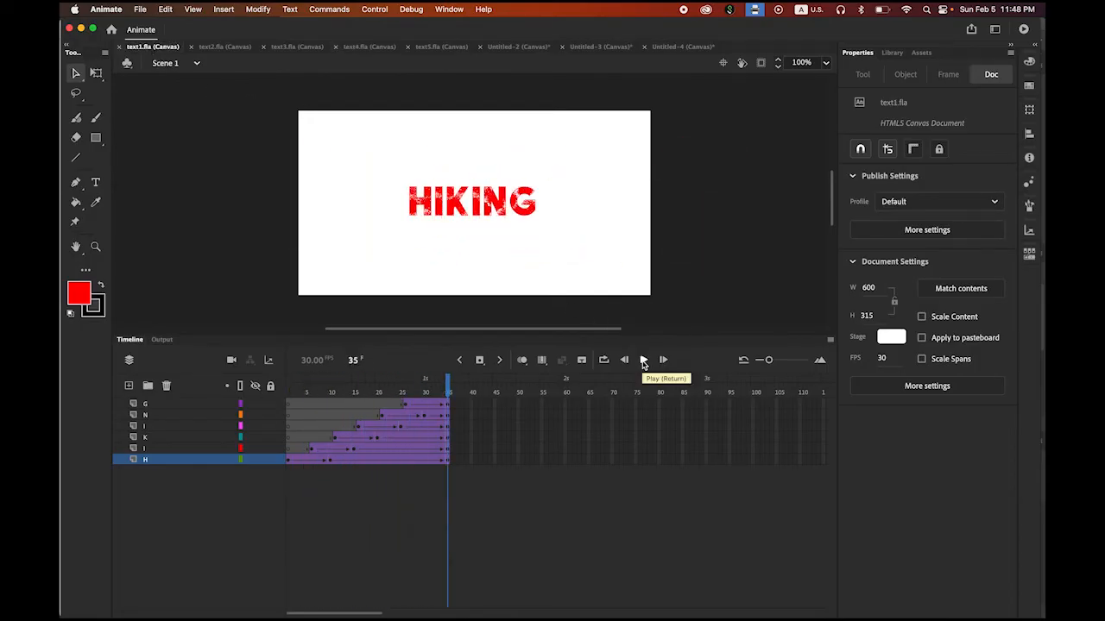
pyautogui.click(643, 361)
pyautogui.click(643, 361)
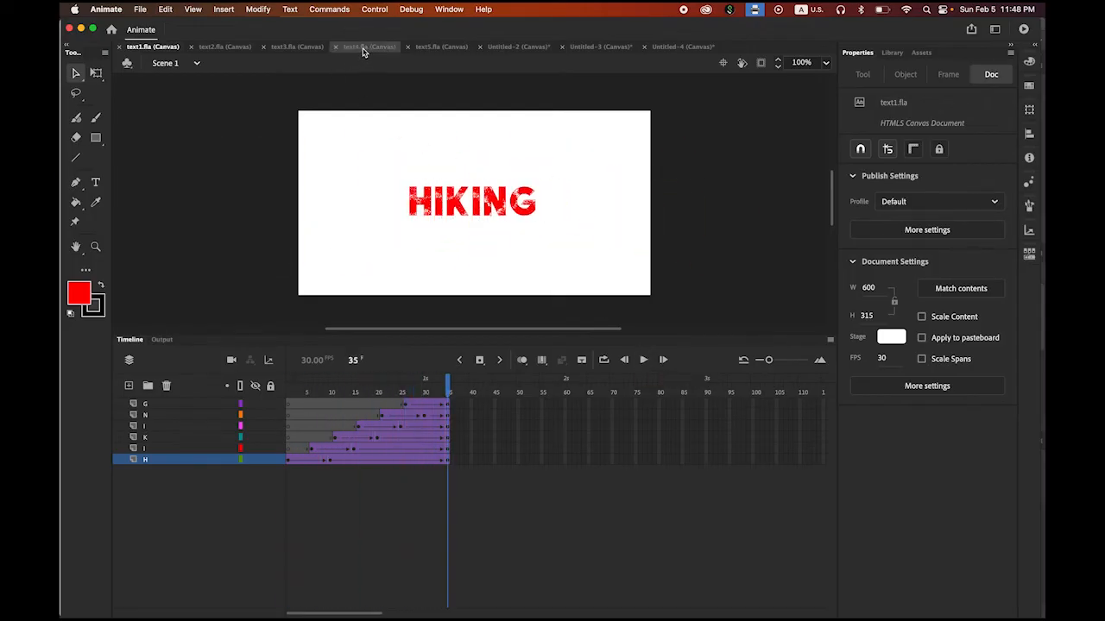
pyautogui.click(363, 49)
pyautogui.click(644, 361)
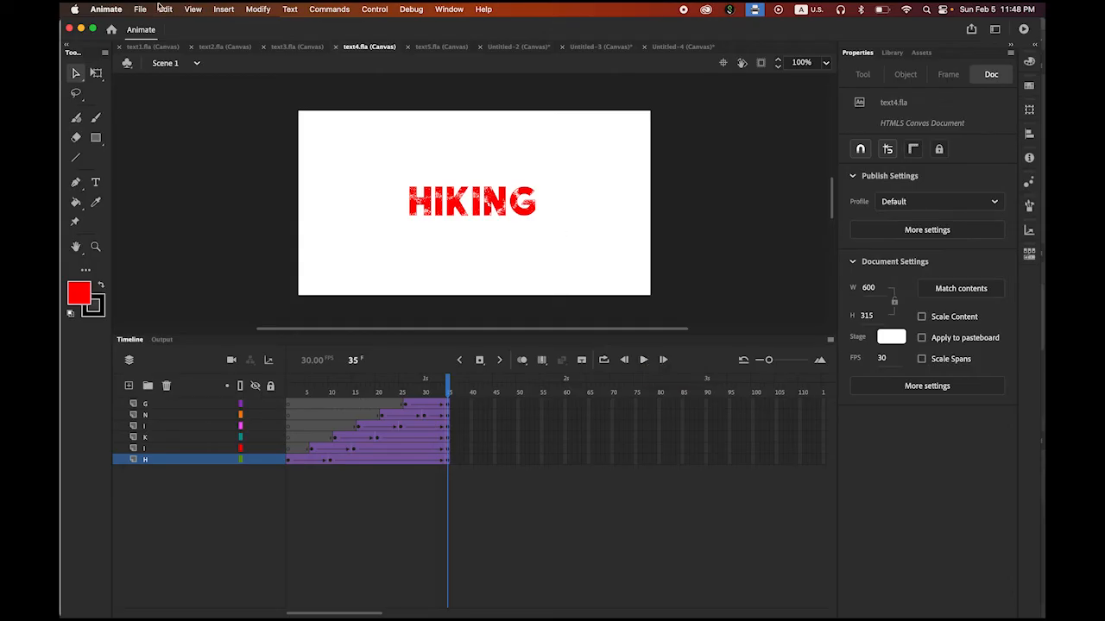
# Create a new 600 x 315 Landscape HTML5 Canvas document at 30 fps.
pyautogui.click(140, 8)
pyautogui.click(149, 31)
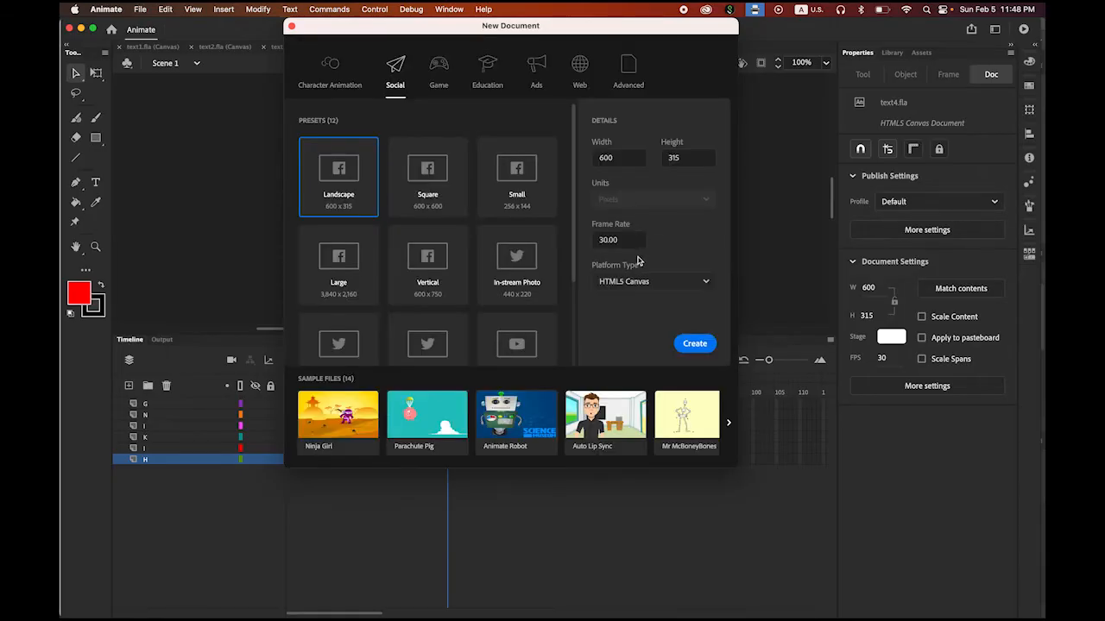
pyautogui.click(697, 349)
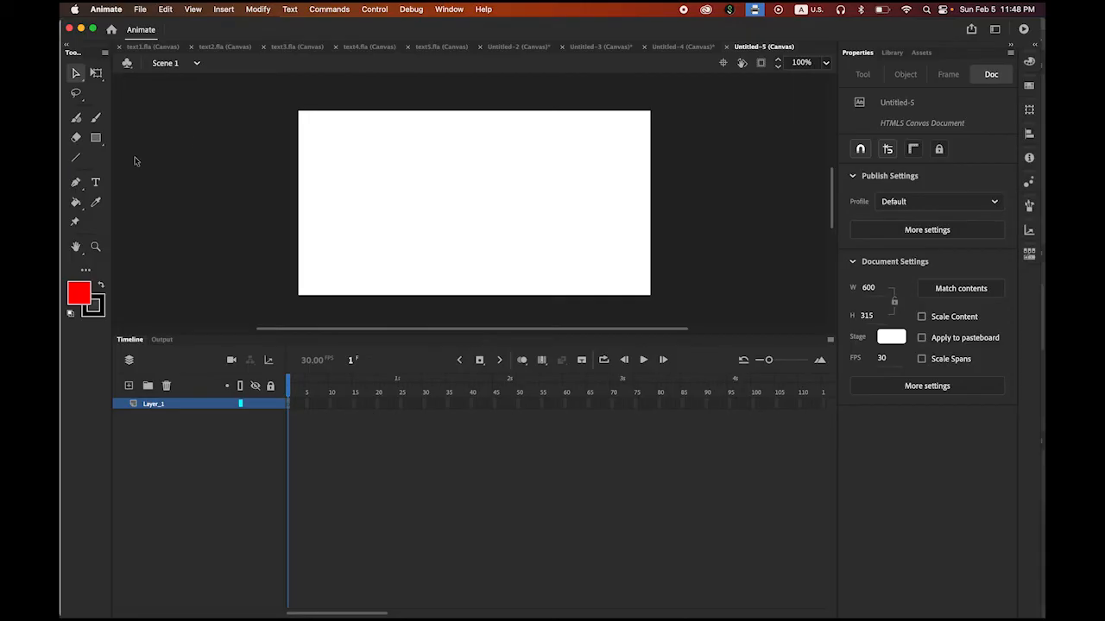
# Add the static text HIKING on the stage in red 50 pt Silver Forte Grunge.
pyautogui.click(95, 182)
pyautogui.click(365, 197)
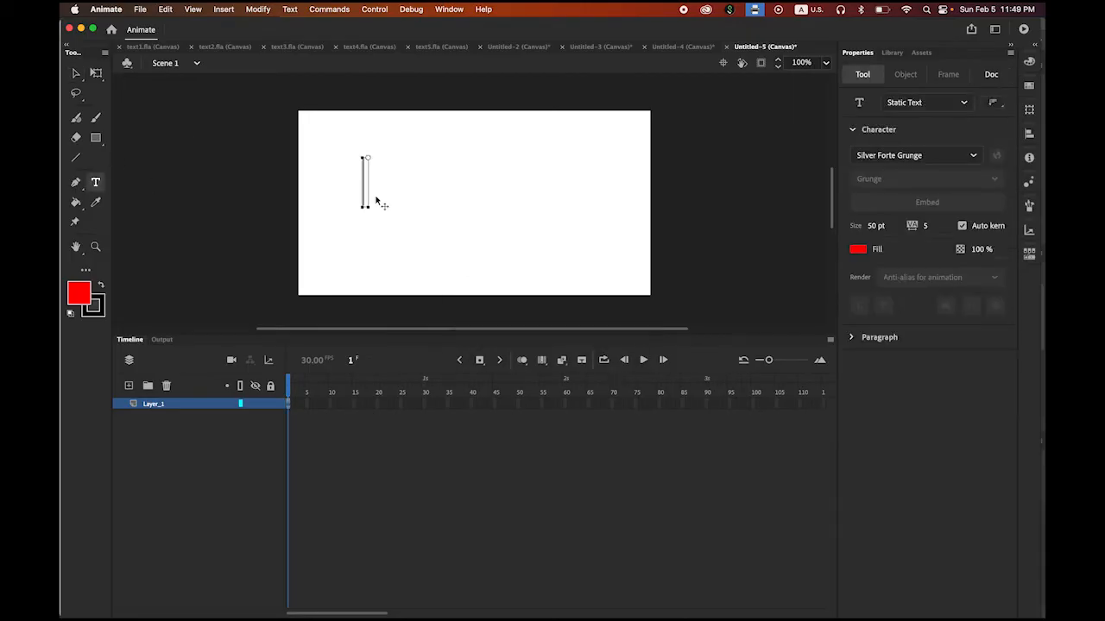
pyautogui.write('HIKING')
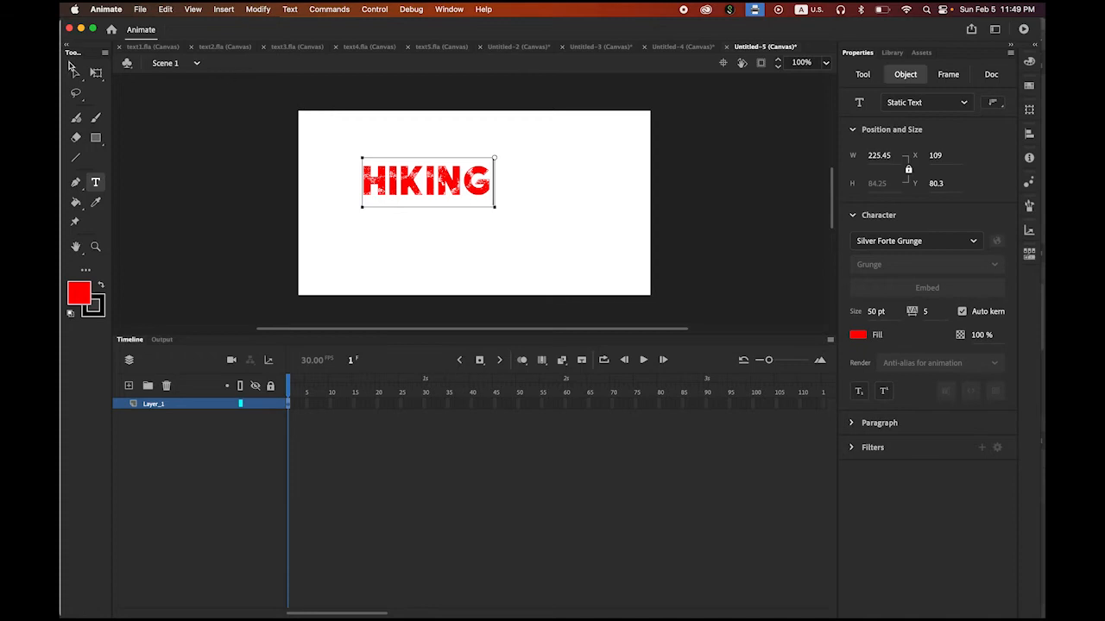
pyautogui.press('Escape')
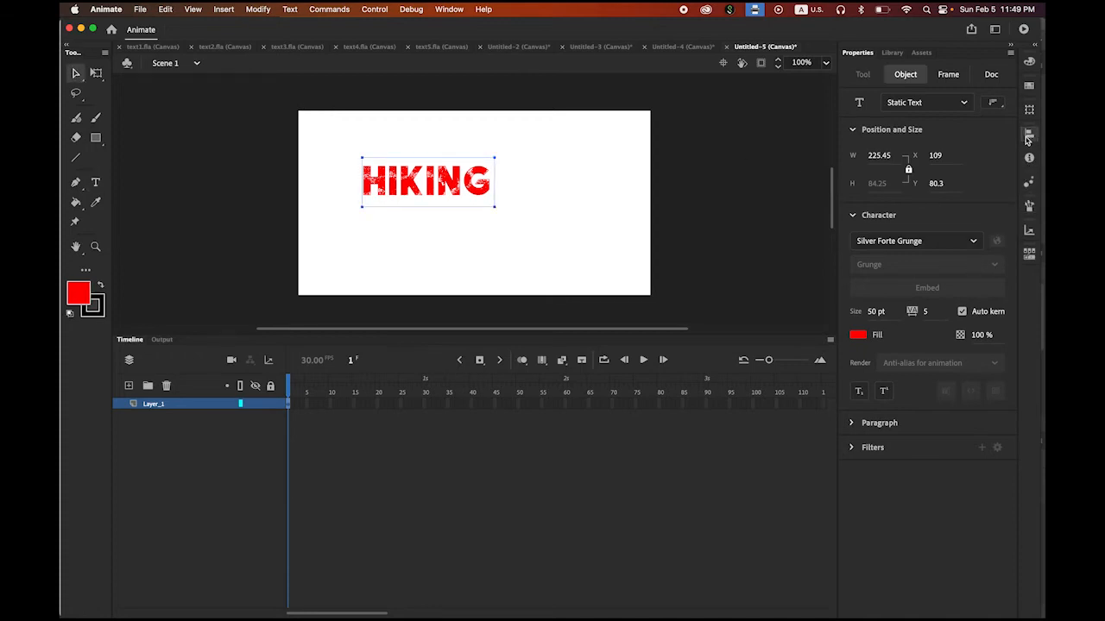
# Align the new HIKING text to the stage's horizontal and vertical center.
pyautogui.click(1027, 138)
pyautogui.click(926, 154)
pyautogui.click(984, 154)
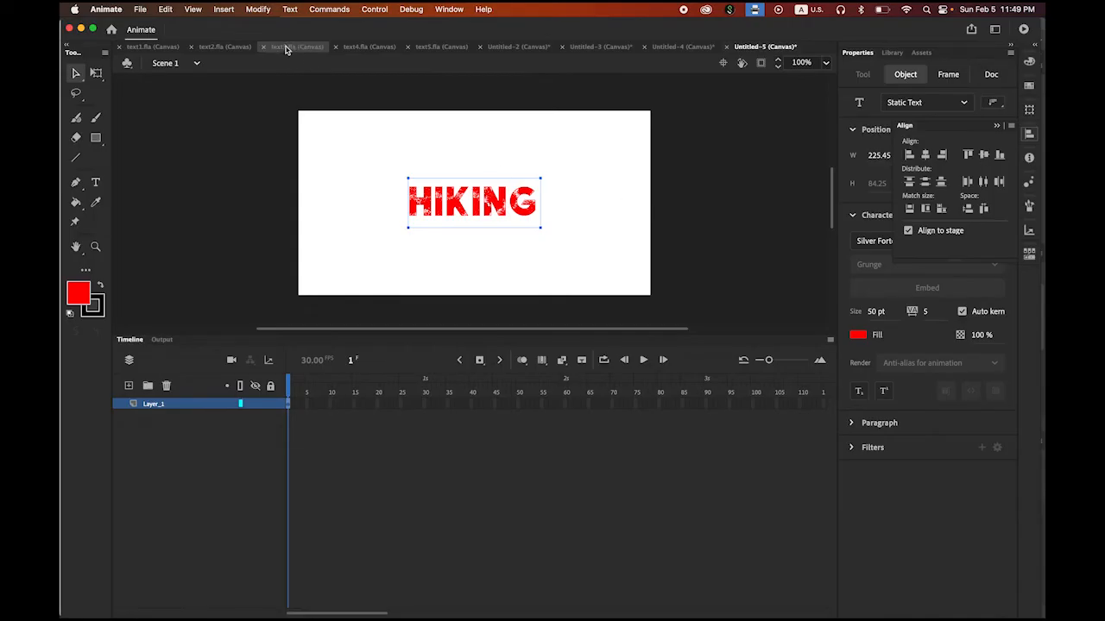
# Break the HIKING text apart into individual letters and distribute them to separate layers.
pyautogui.click(257, 8)
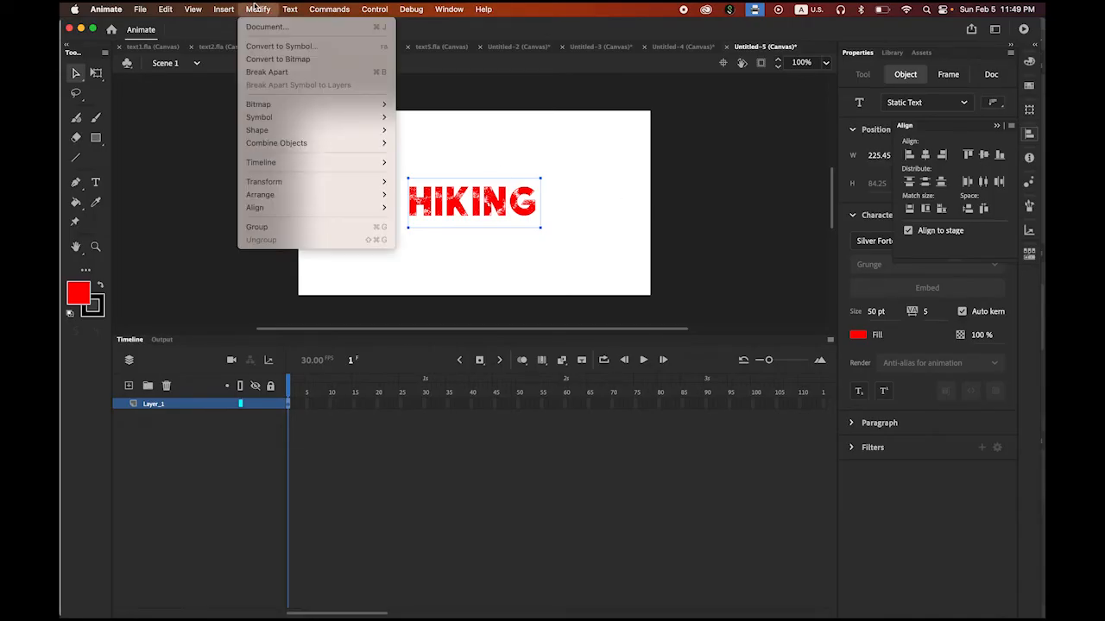
pyautogui.click(267, 72)
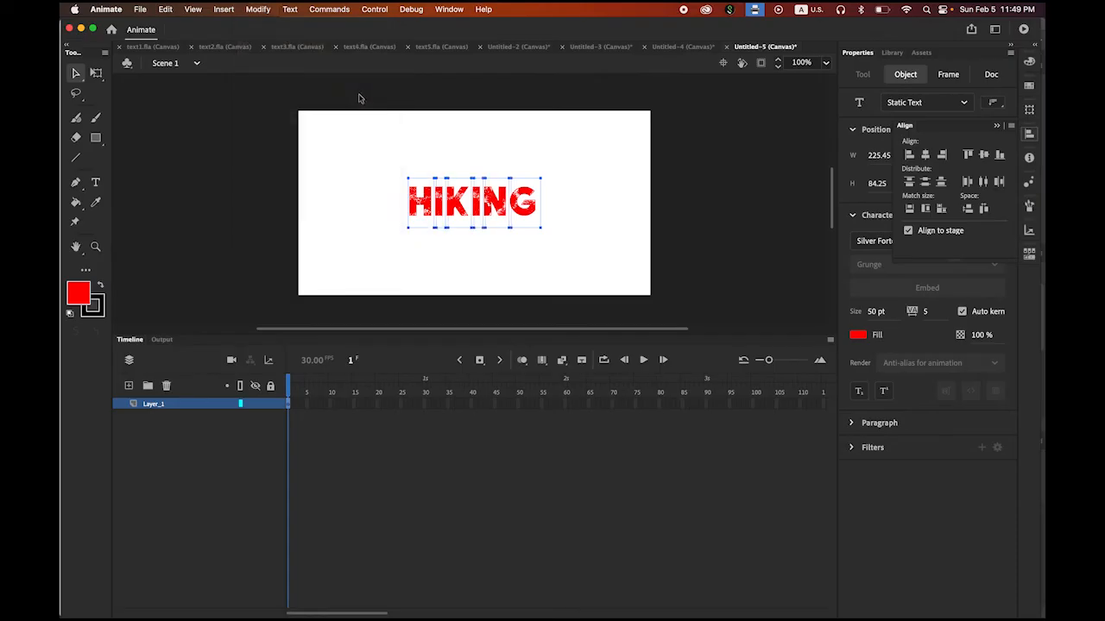
pyautogui.click(257, 9)
pyautogui.moveTo(276, 162)
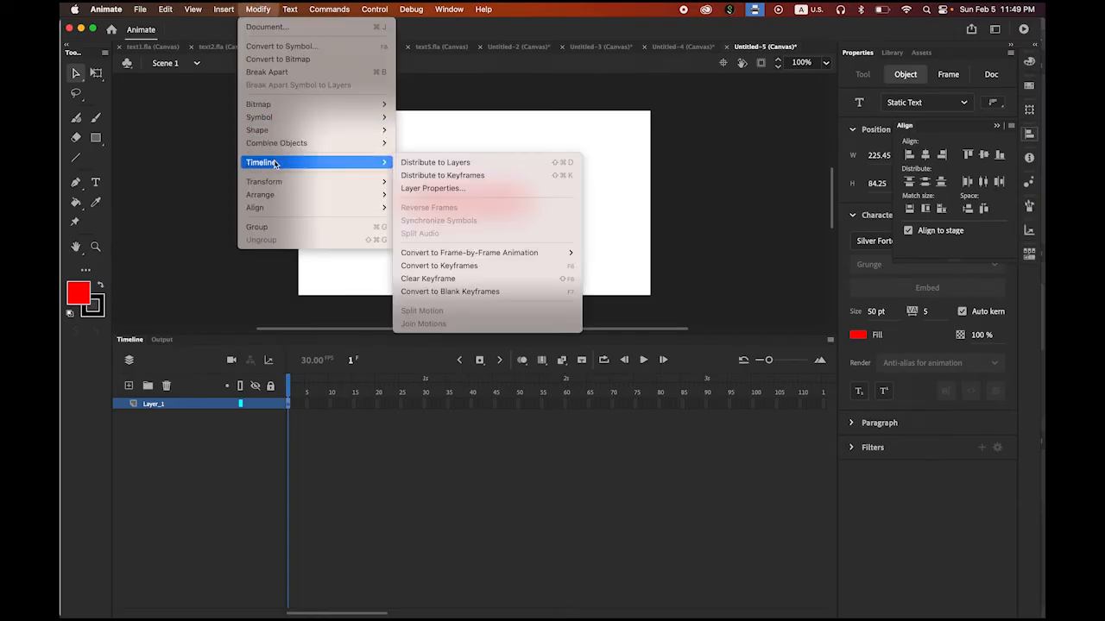
pyautogui.click(462, 164)
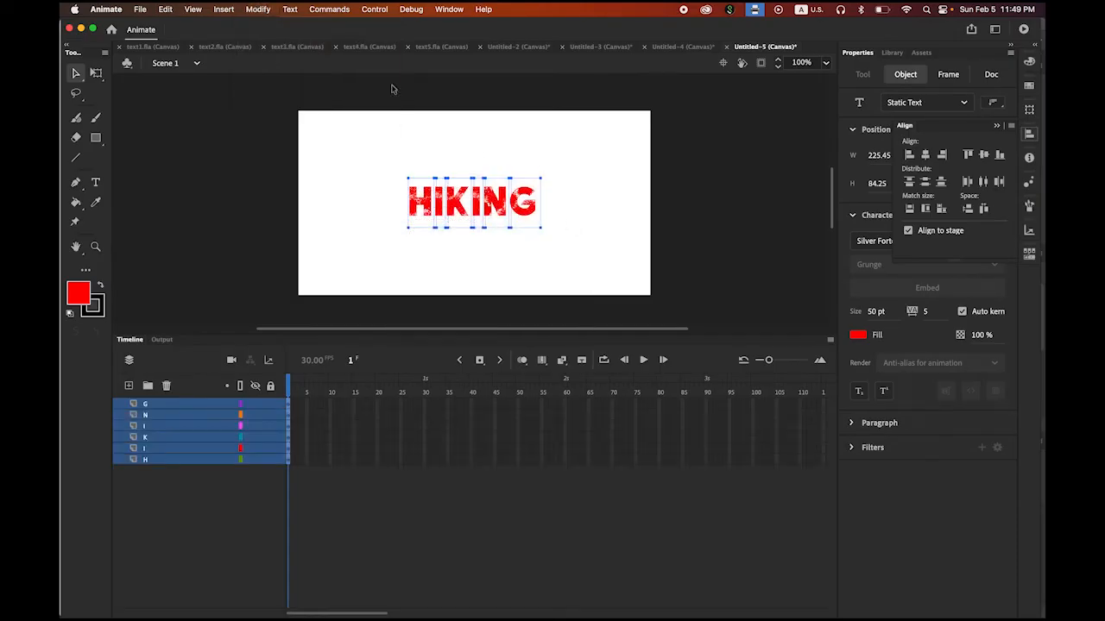
# Break the six letters apart into shapes and insert keyframes at frame 10 on all letter layers.
pyautogui.click(257, 8)
pyautogui.click(274, 72)
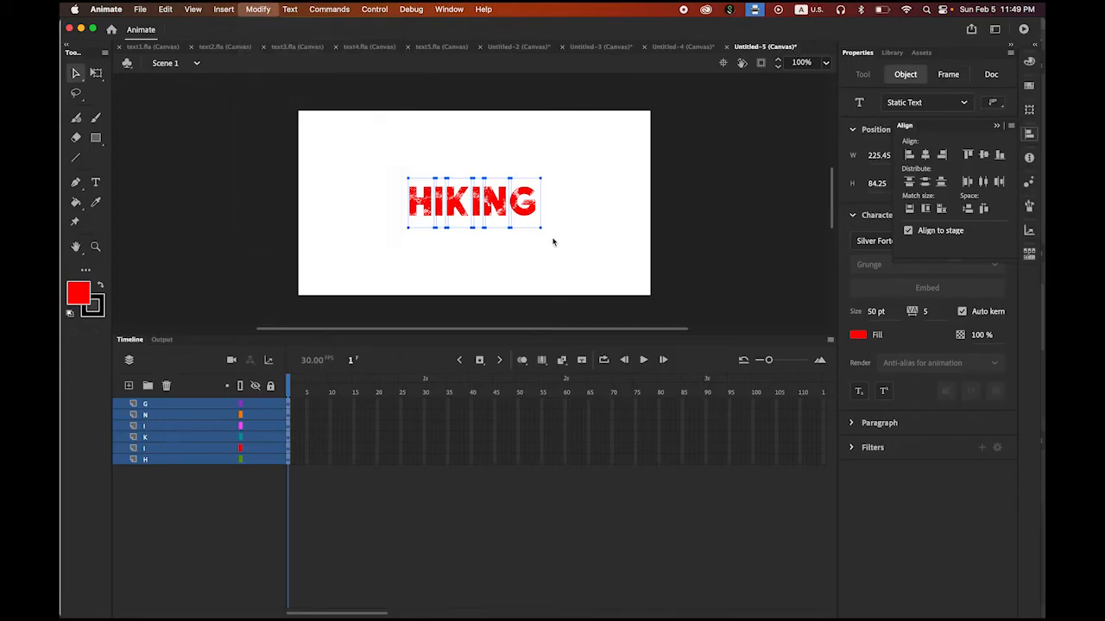
pyautogui.click(331, 460)
pyautogui.keyDown('shift'); pyautogui.click(331, 406); pyautogui.keyUp('shift')
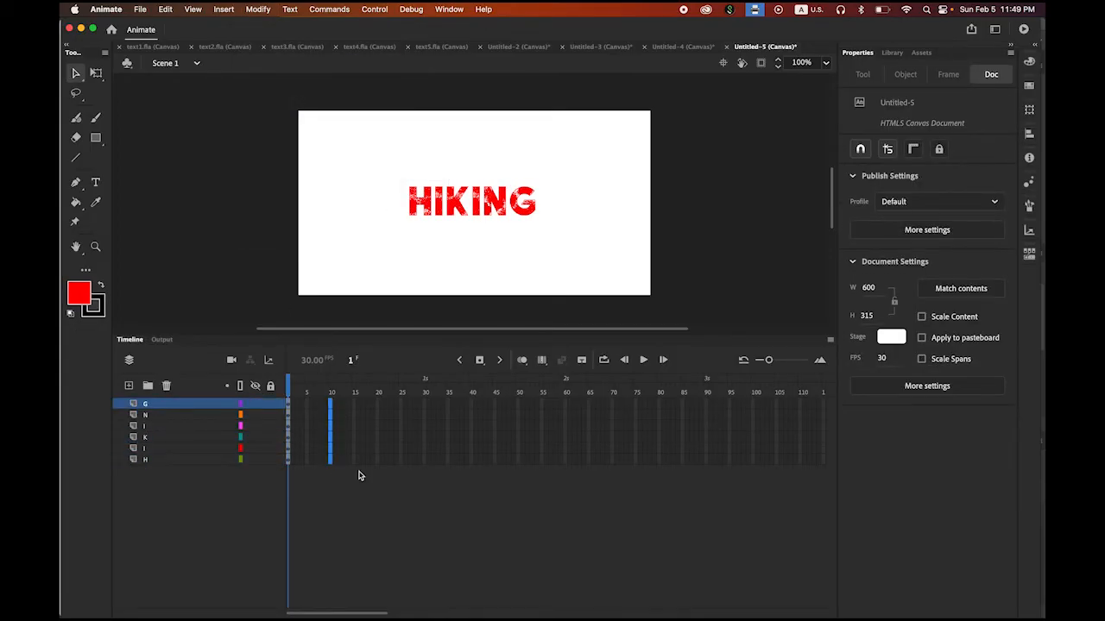
pyautogui.click(480, 361)
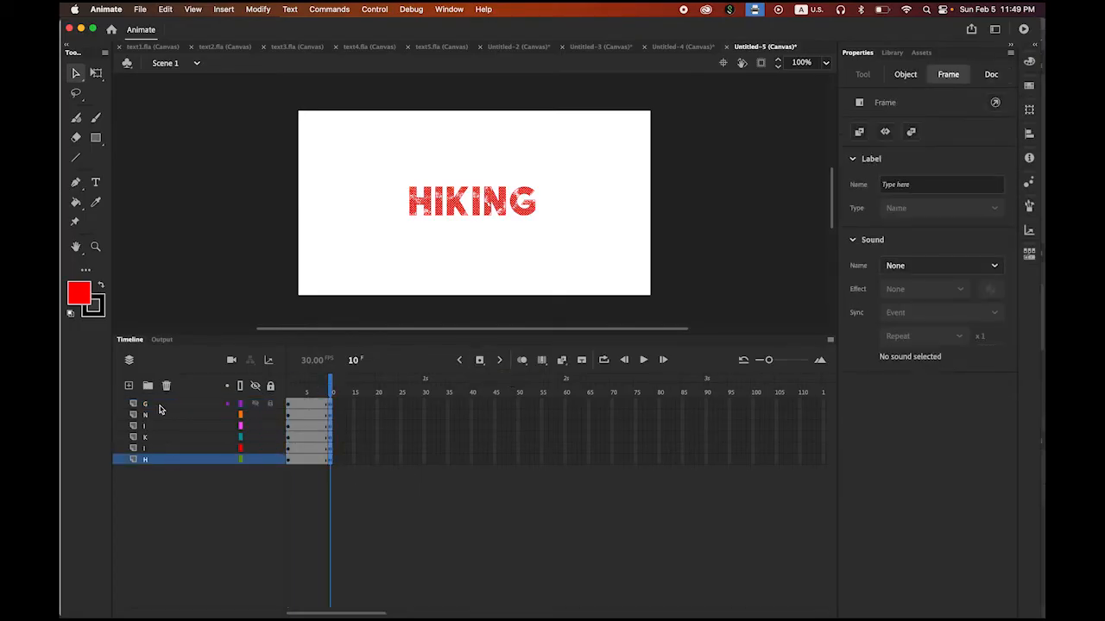
# Create classic tweens between frames 1 and 10 on all six letter layers.
pyautogui.keyDown('shift'); pyautogui.click(163, 405); pyautogui.keyUp('shift')
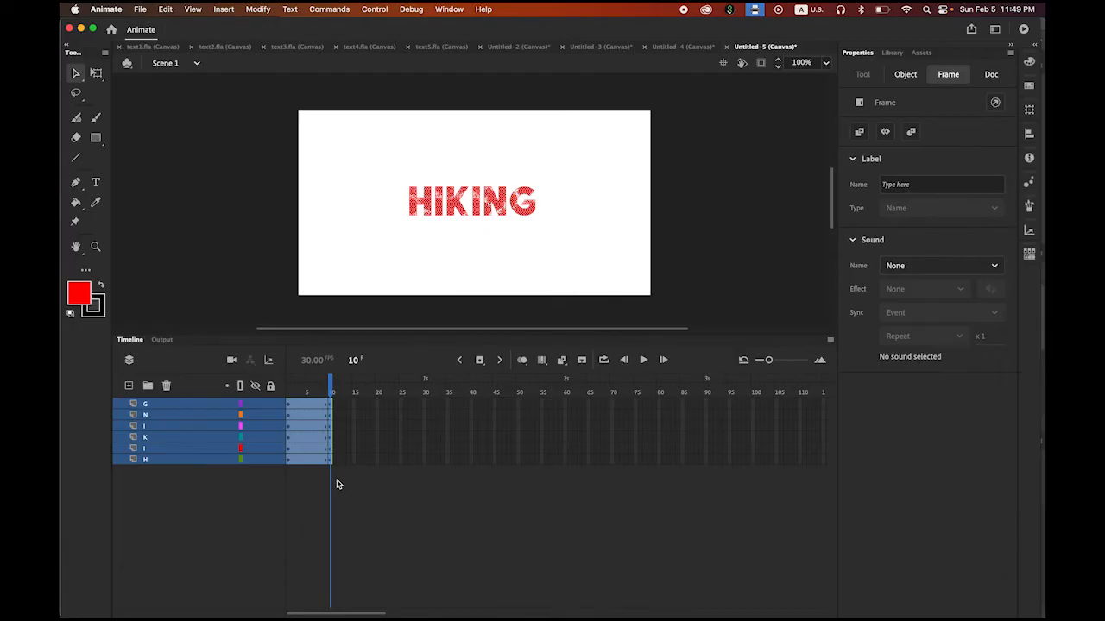
pyautogui.rightClick(306, 418)
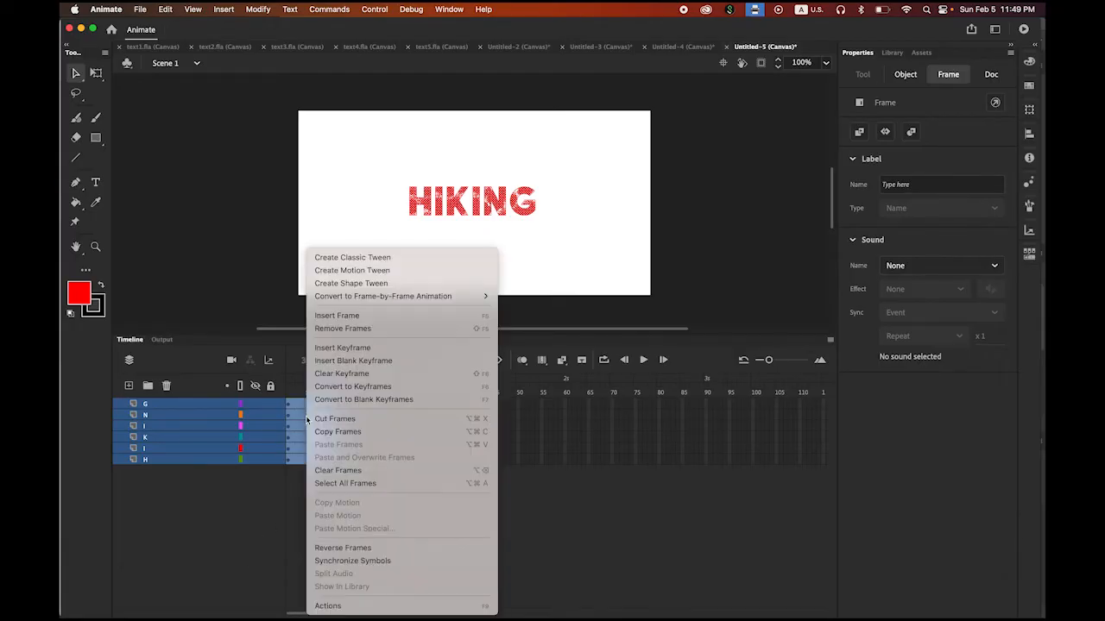
pyautogui.click(360, 258)
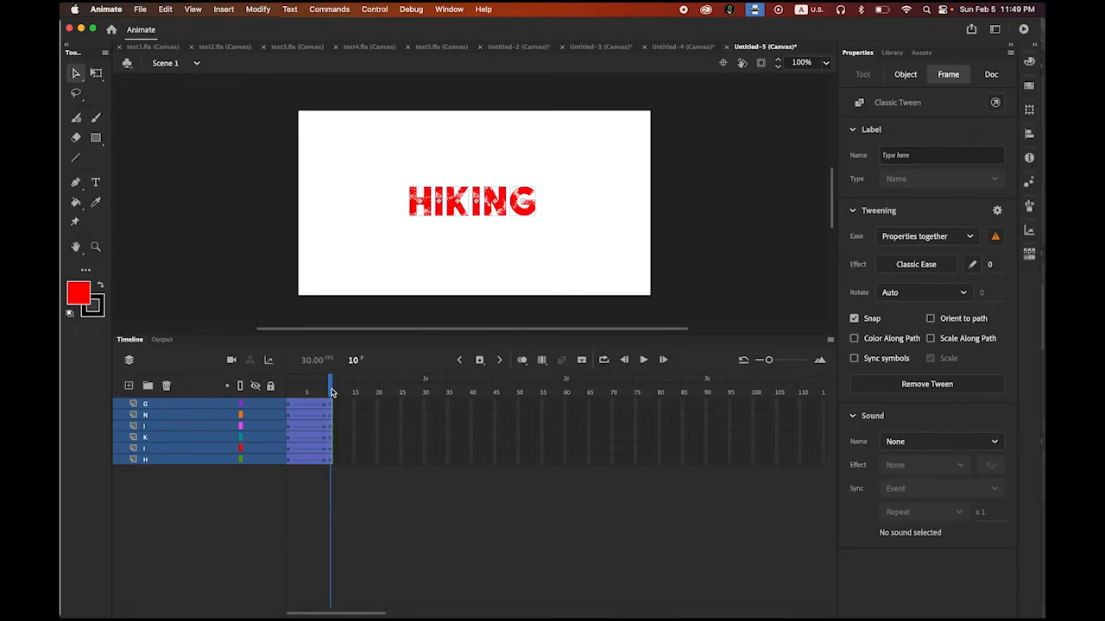
# Scale the letter H to 500% in width and height at its frame 1 keyframe.
pyautogui.moveTo(331, 393); pyautogui.dragTo(276, 391)
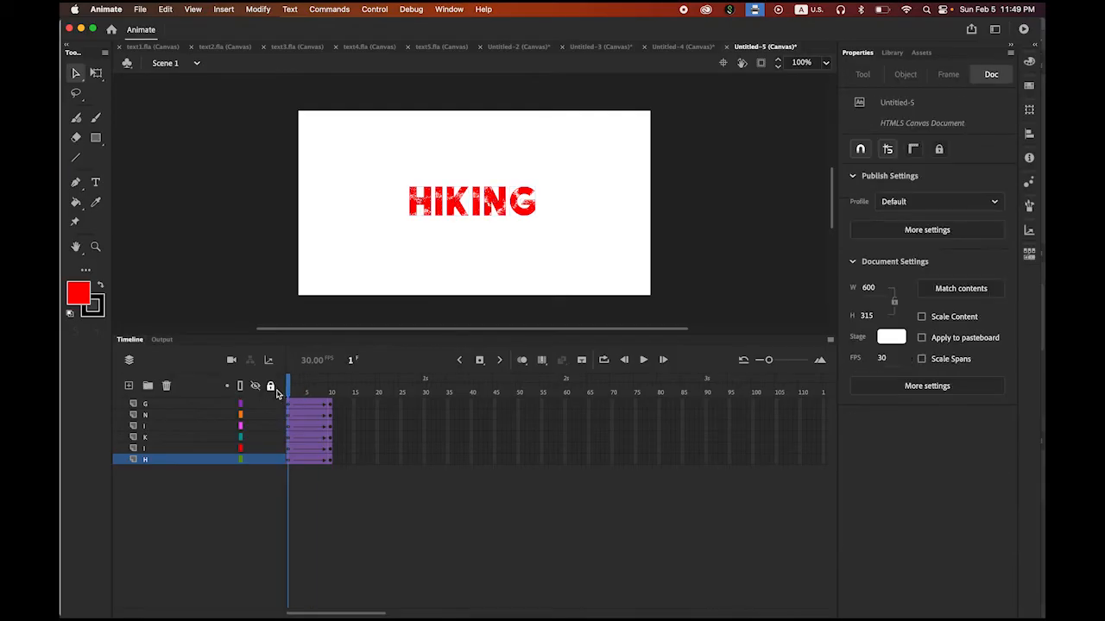
pyautogui.click(290, 462)
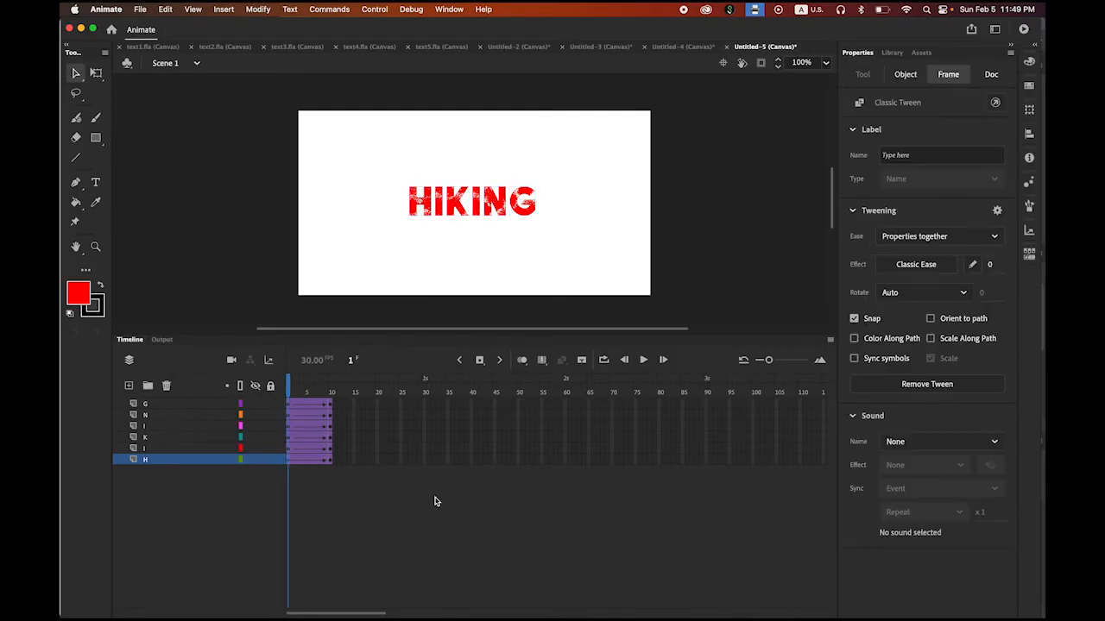
pyautogui.click(426, 214)
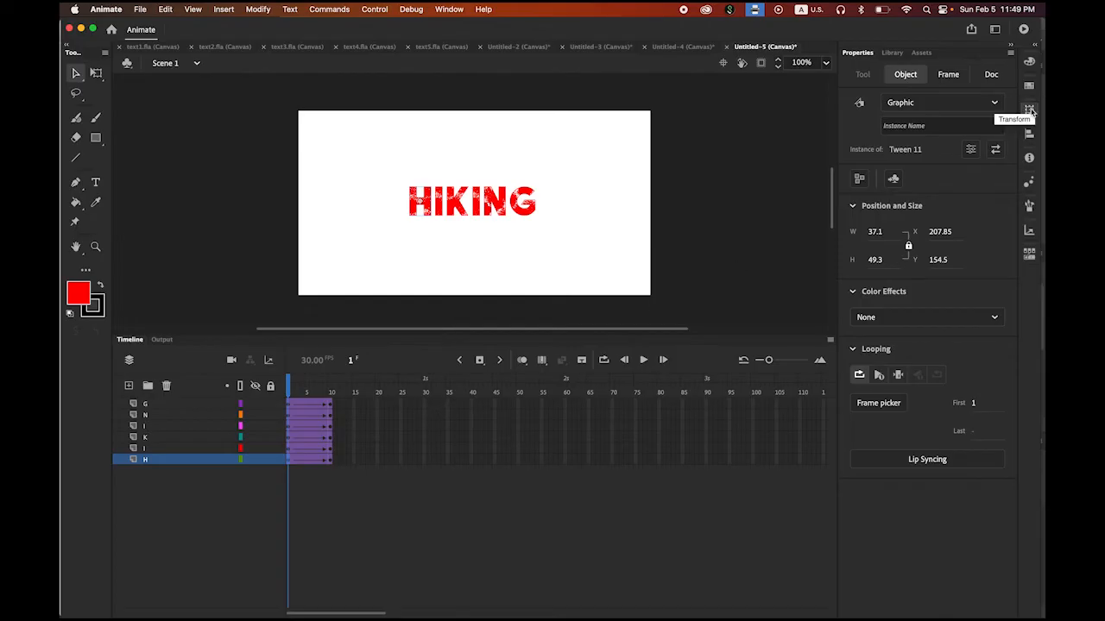
pyautogui.click(1029, 110)
pyautogui.click(450, 9)
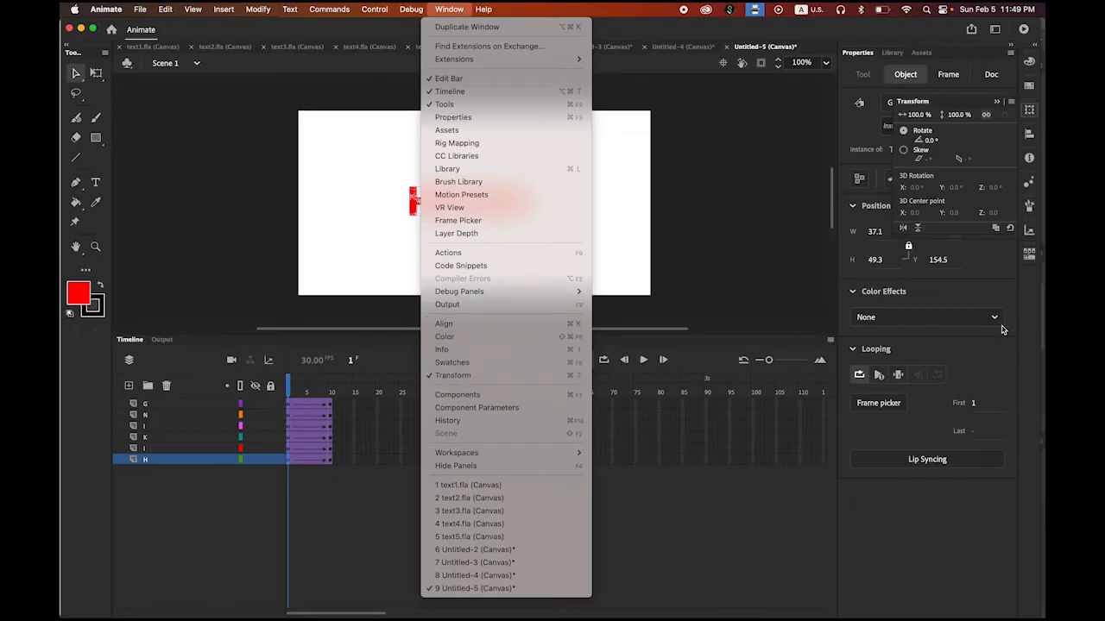
pyautogui.click(990, 291)
pyautogui.click(917, 114)
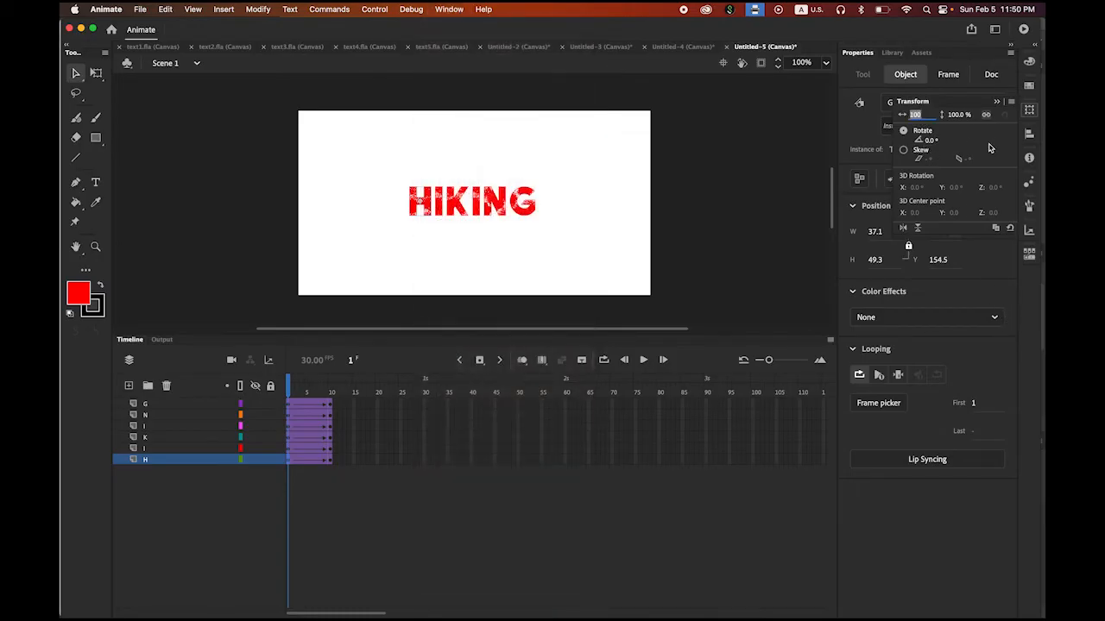
pyautogui.write('50')
pyautogui.press('Return')
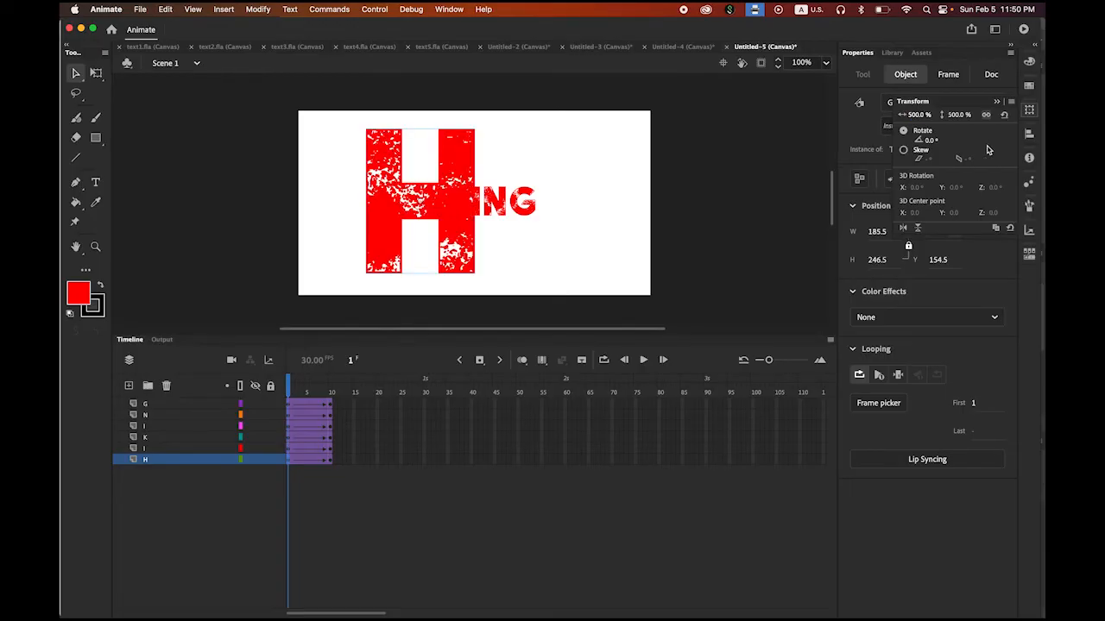
# Rotate the enlarged H by 90° and set its alpha to 0% at frame 1.
pyautogui.click(932, 142)
pyautogui.press('Return')
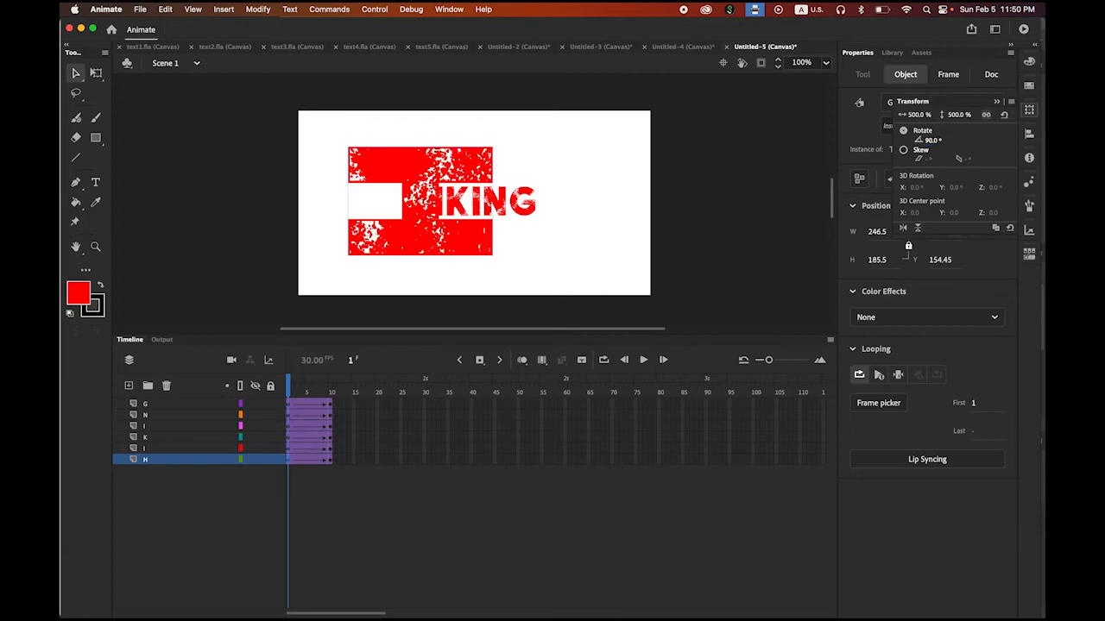
pyautogui.click(913, 319)
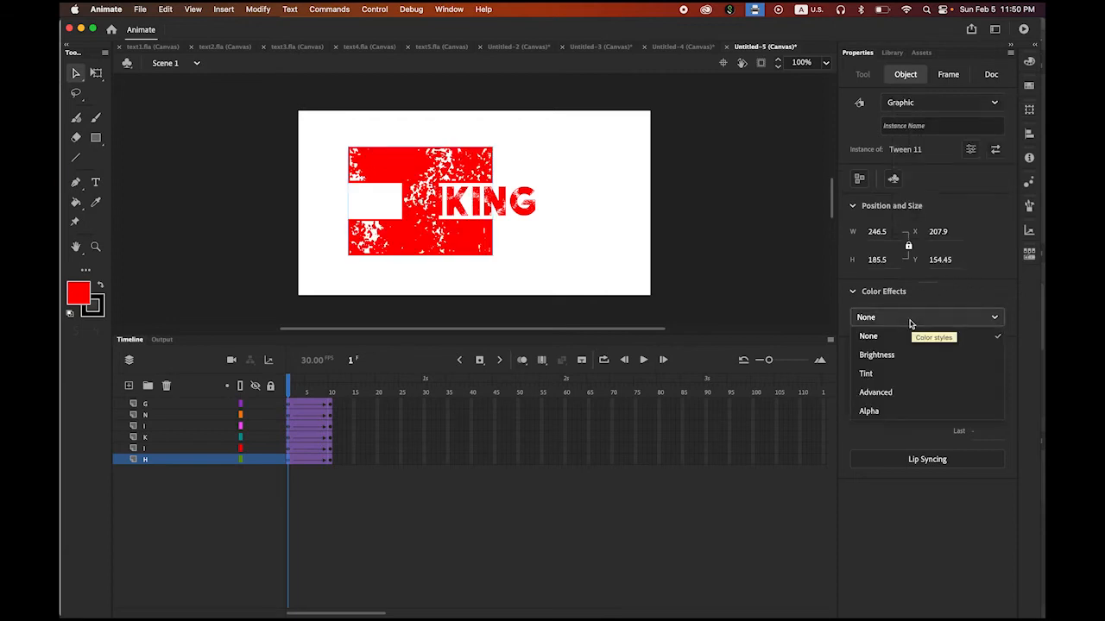
pyautogui.click(898, 411)
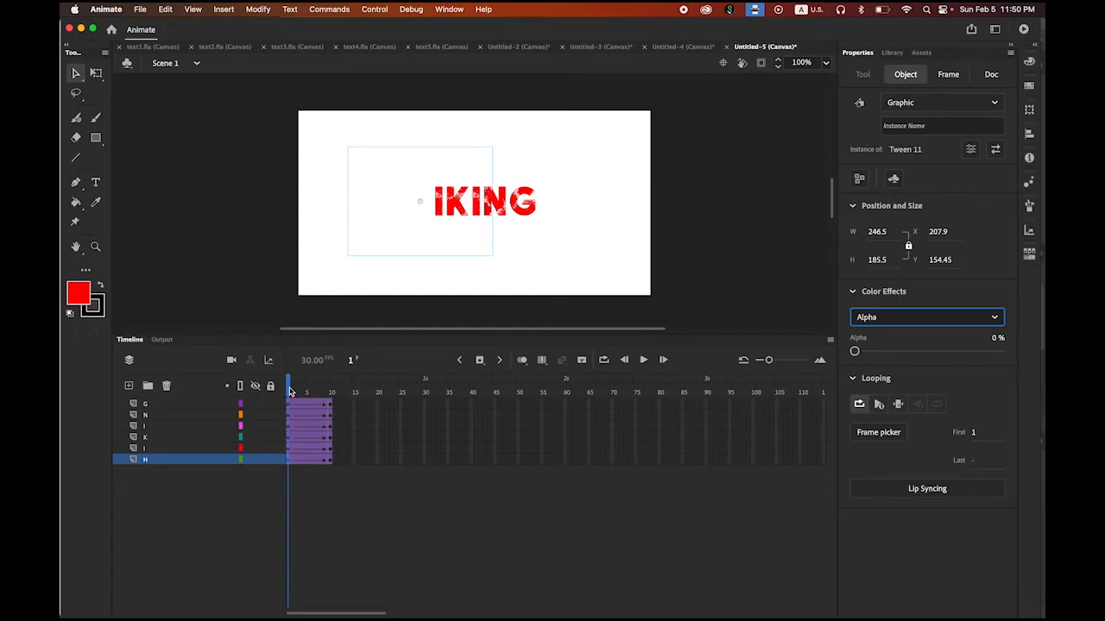
# Set the classic tween easing to 100 on all six letter layers and play the animation.
pyautogui.moveTo(290, 391)
pyautogui.mouseDown()
pyautogui.moveTo(335, 395)
pyautogui.moveTo(282, 396)
pyautogui.moveTo(345, 395)
pyautogui.moveTo(287, 395)
pyautogui.mouseUp()
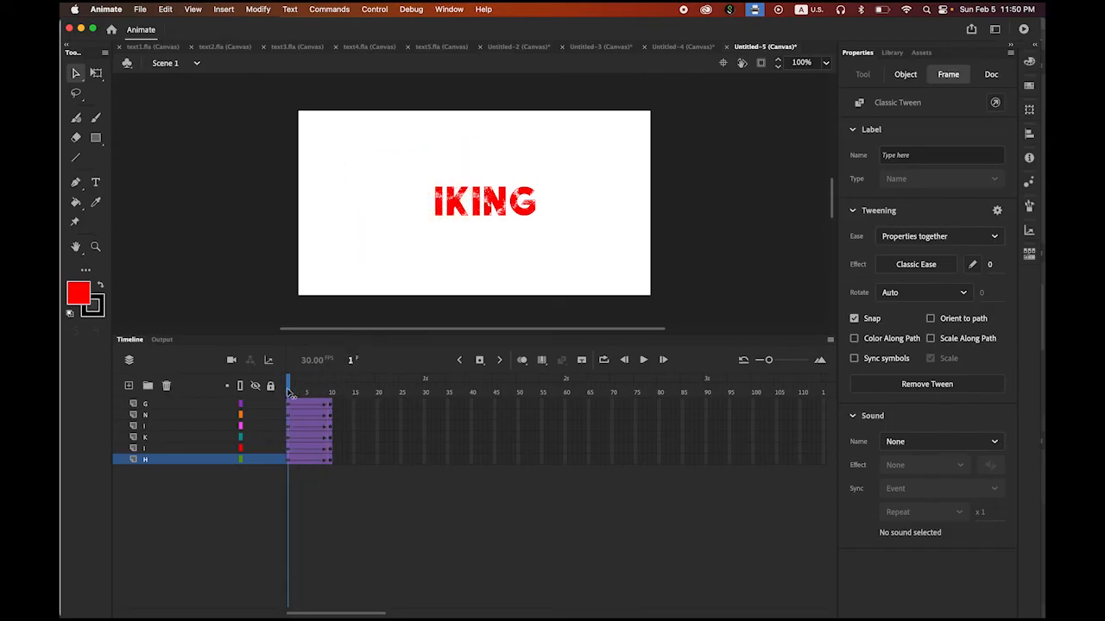
pyautogui.click(302, 473)
pyautogui.click(290, 460)
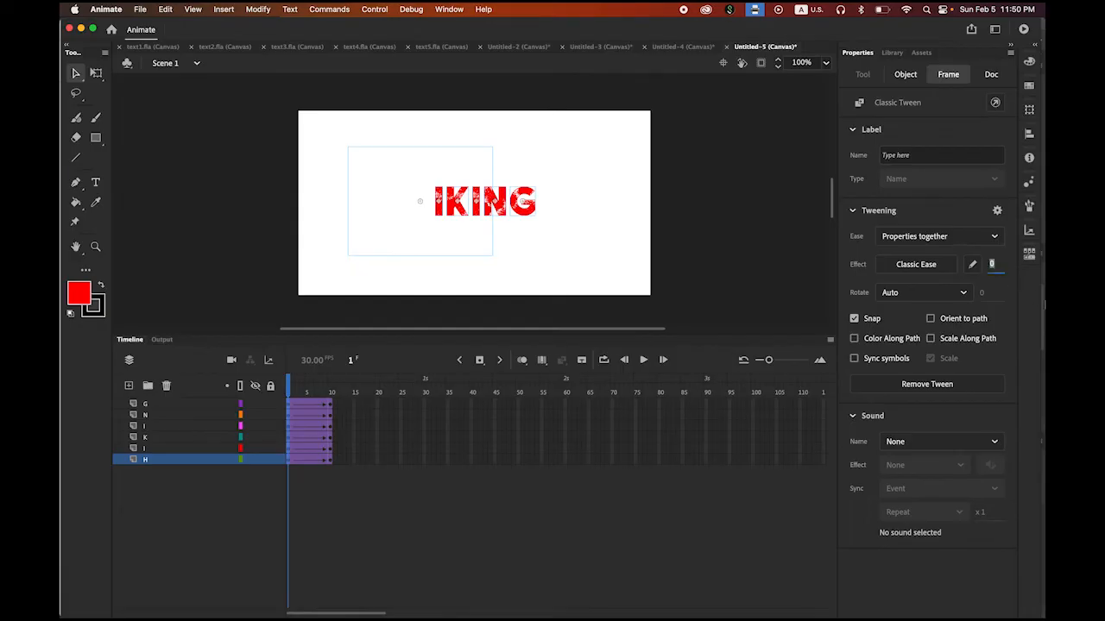
pyautogui.write('100')
pyautogui.press('Return')
pyautogui.click(643, 360)
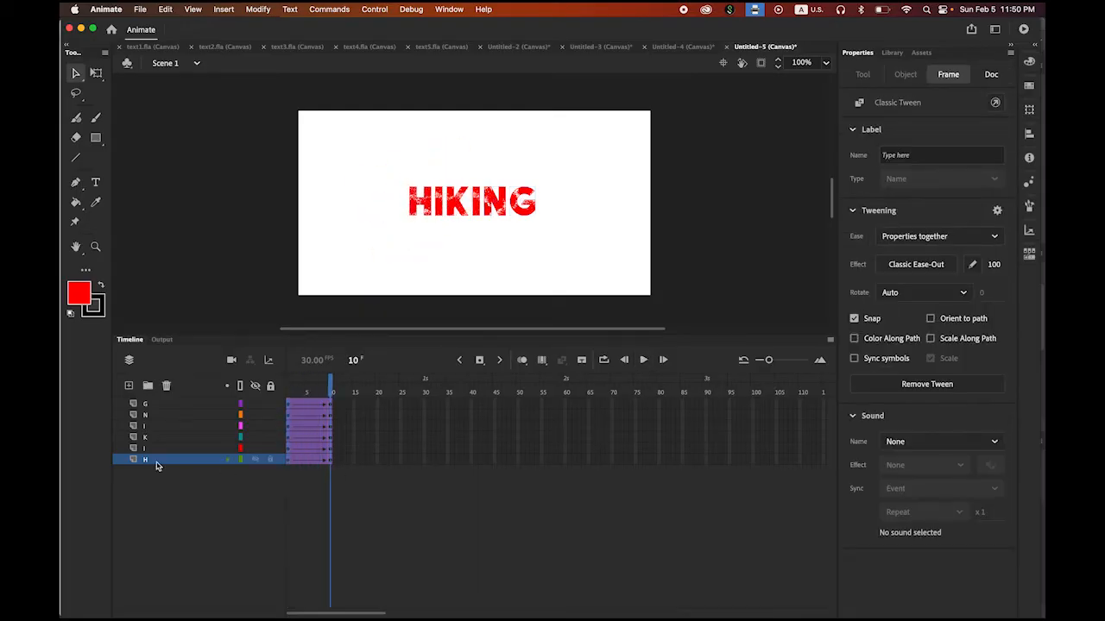
# Scale the first letter I to 500% at its frame 1 keyframe.
pyautogui.click(156, 451)
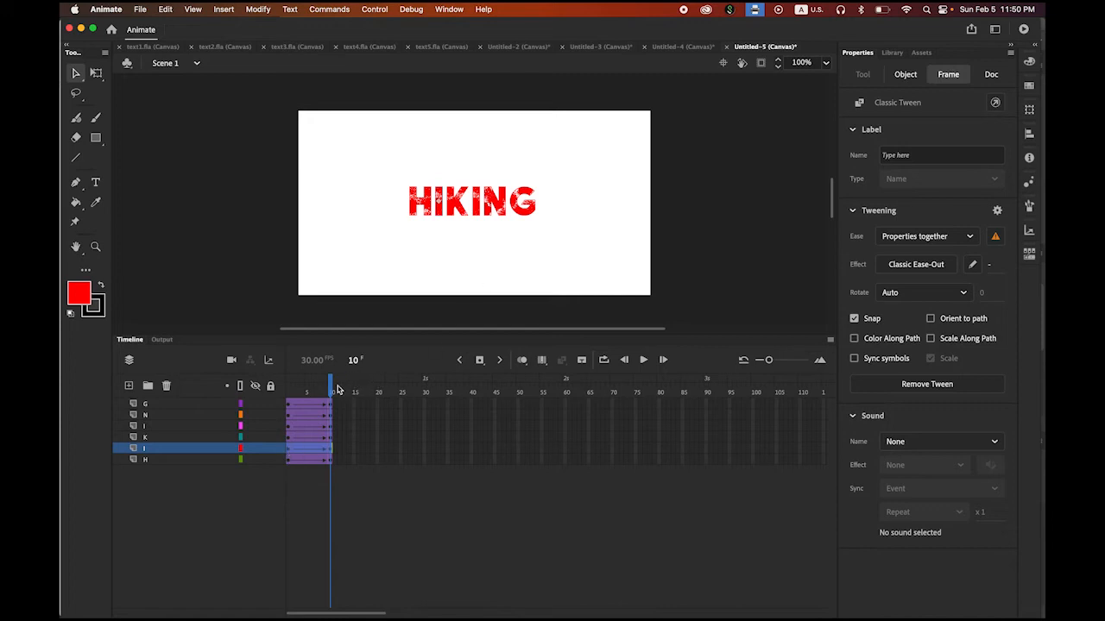
pyautogui.moveTo(331, 388); pyautogui.dragTo(289, 387)
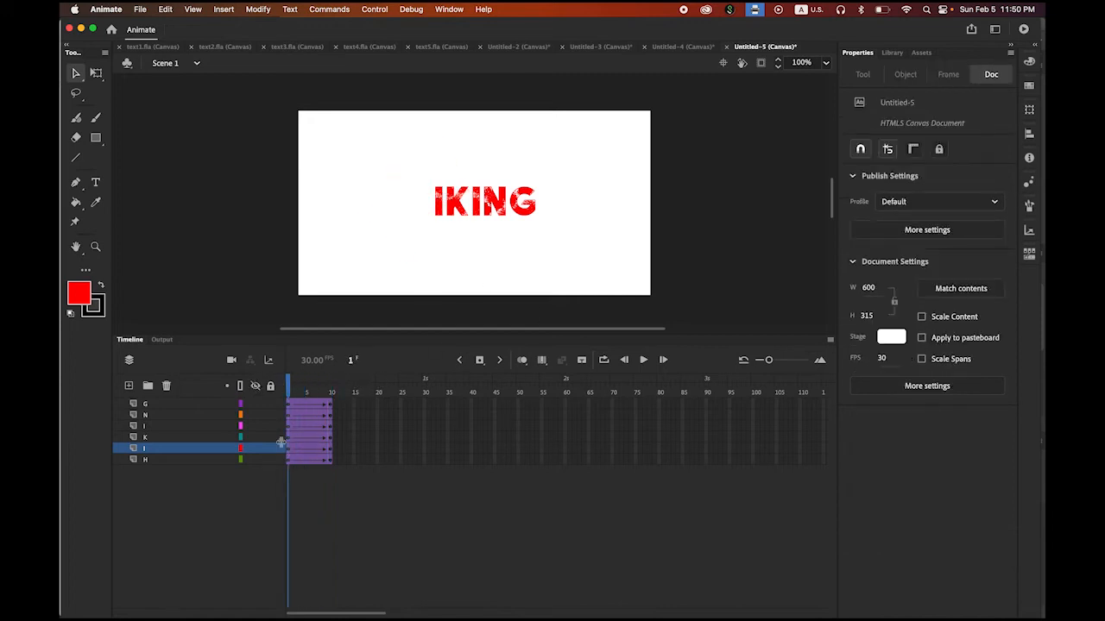
pyautogui.click(292, 449)
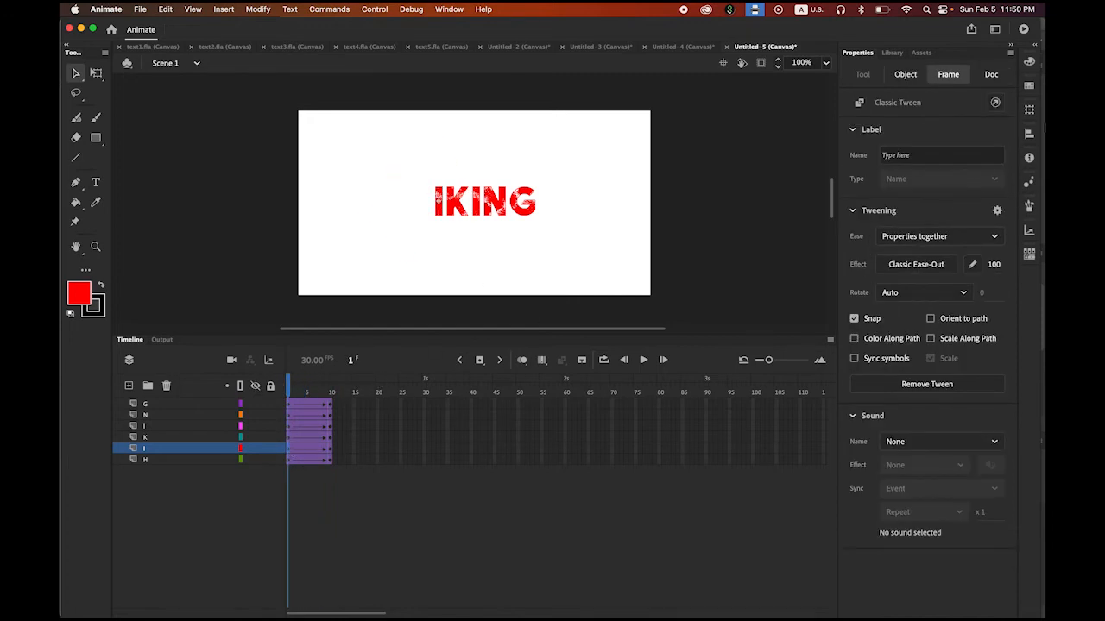
pyautogui.click(1029, 109)
pyautogui.click(920, 116)
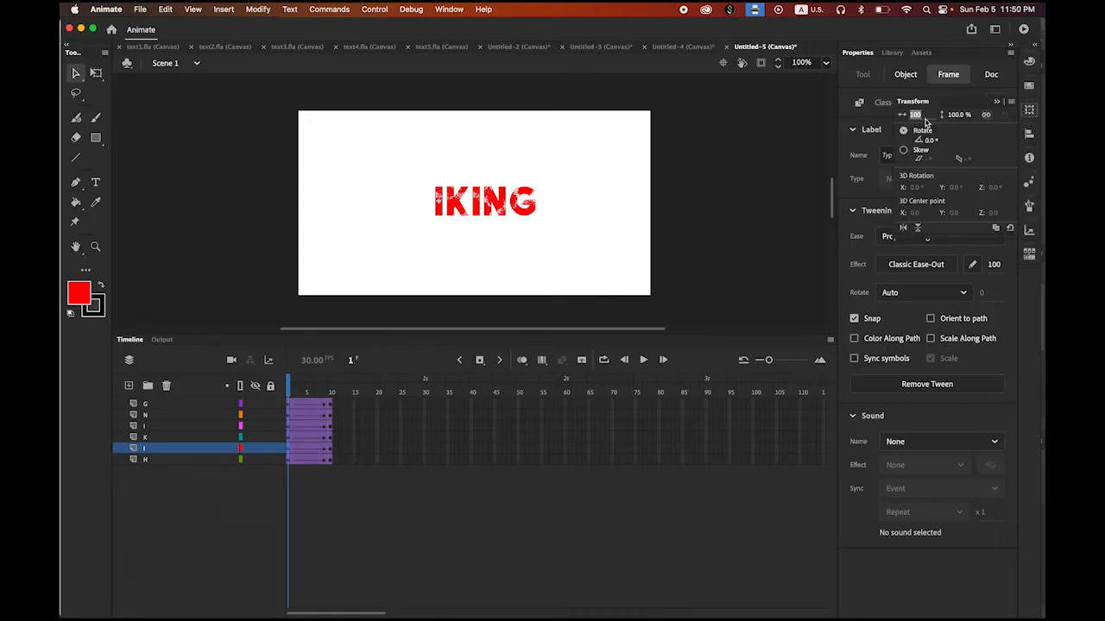
pyautogui.write('500')
pyautogui.press('Return')
pyautogui.press('Return')
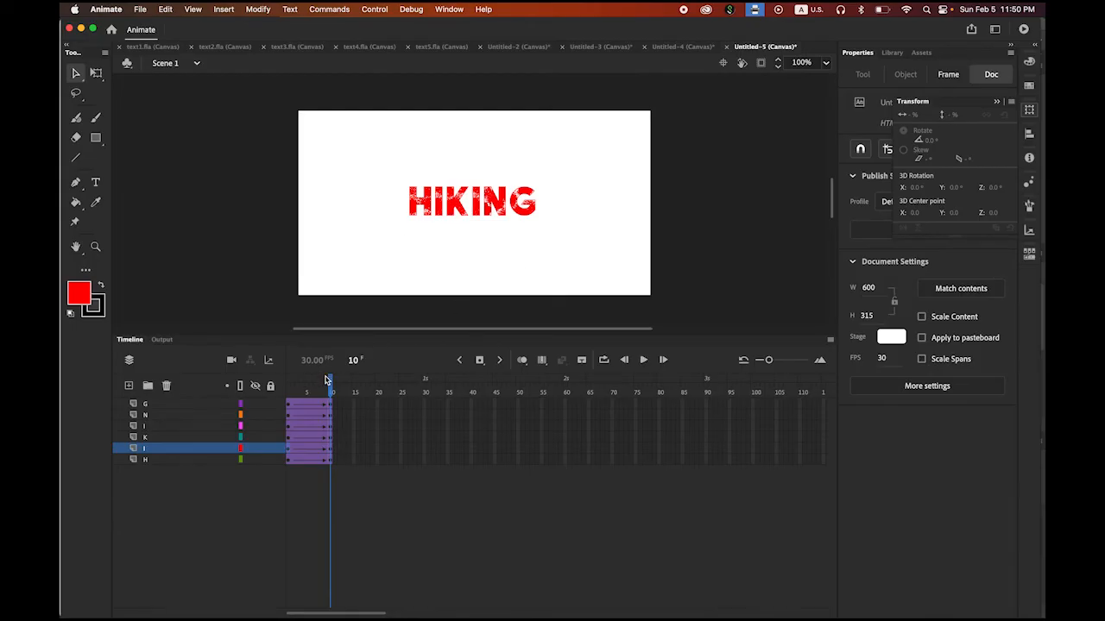
# Rotate the enlarged first I by 90° and set its alpha to 0% at frame 1.
pyautogui.moveTo(330, 380); pyautogui.dragTo(240, 385)
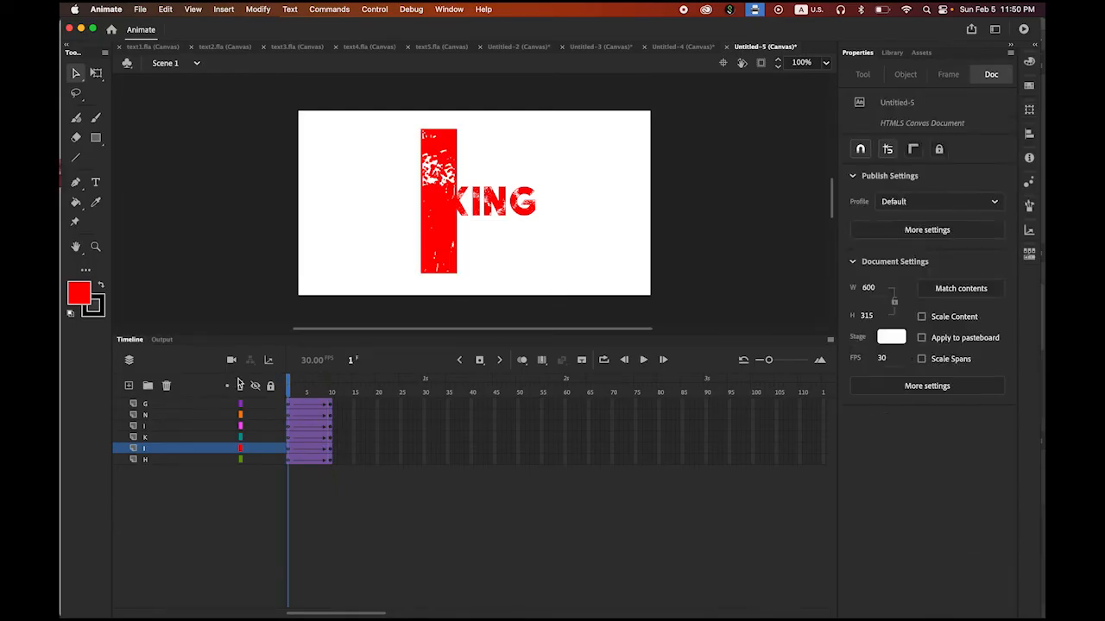
pyautogui.click(289, 449)
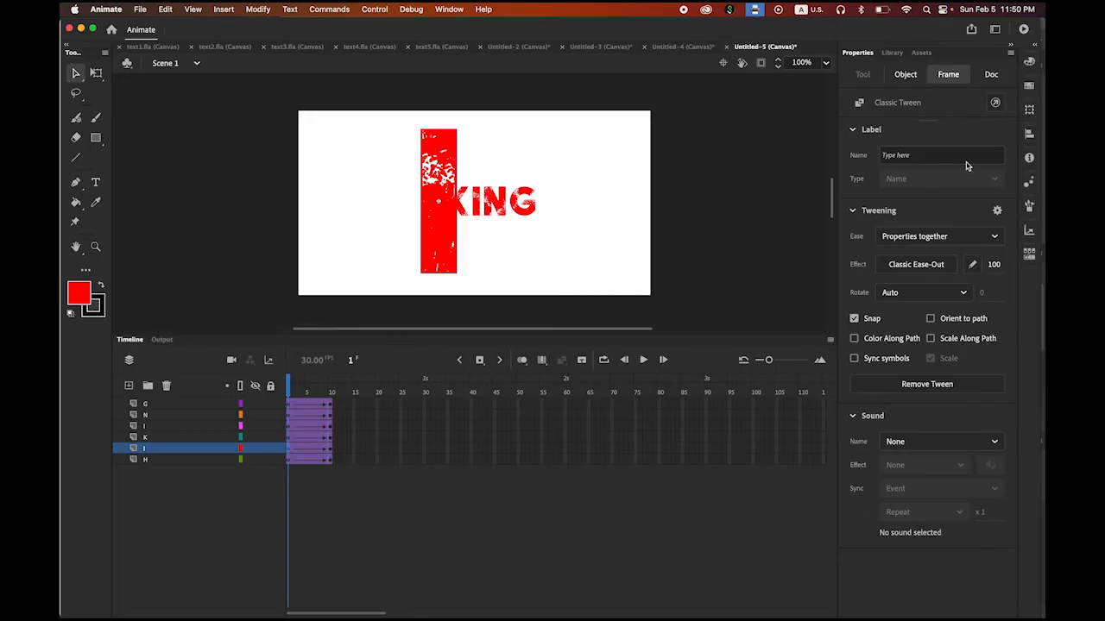
pyautogui.click(1029, 109)
pyautogui.click(926, 140)
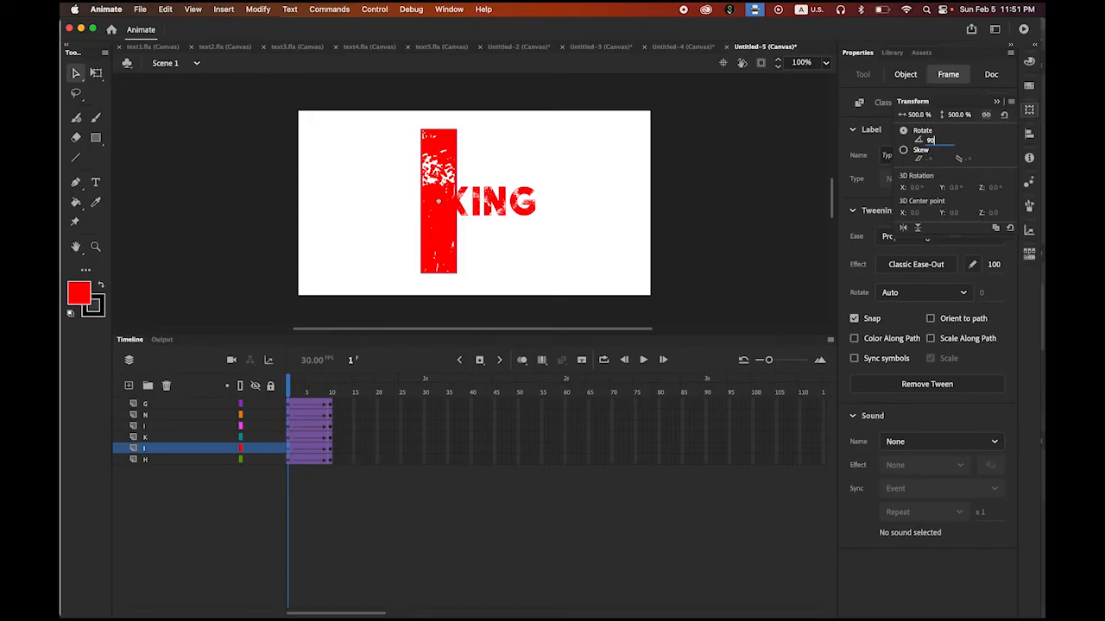
pyautogui.press('Return')
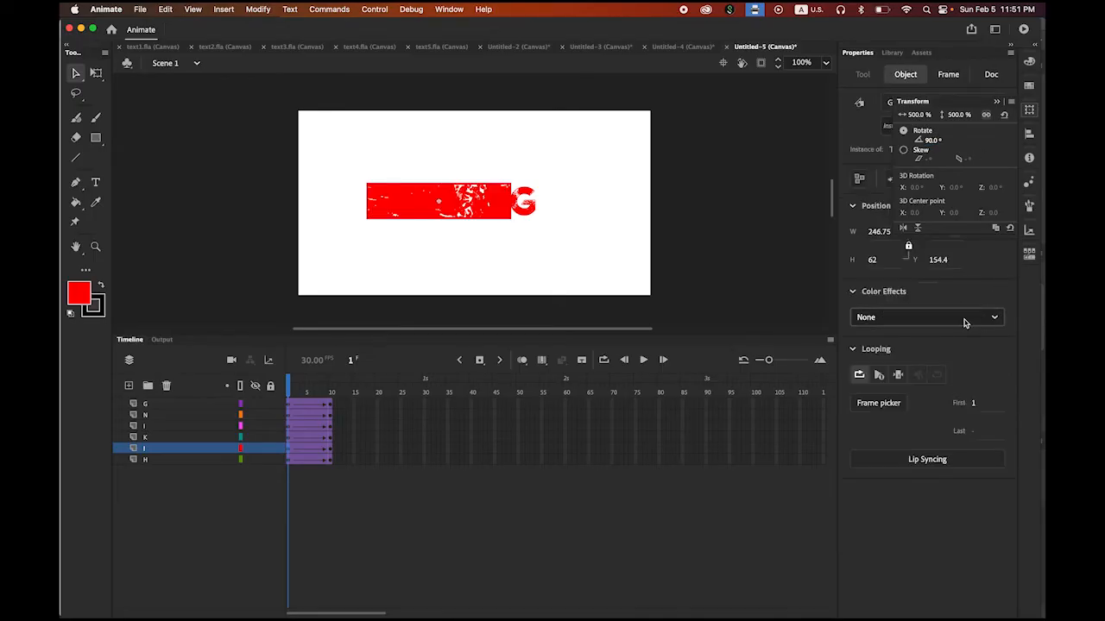
pyautogui.click(964, 318)
pyautogui.click(900, 412)
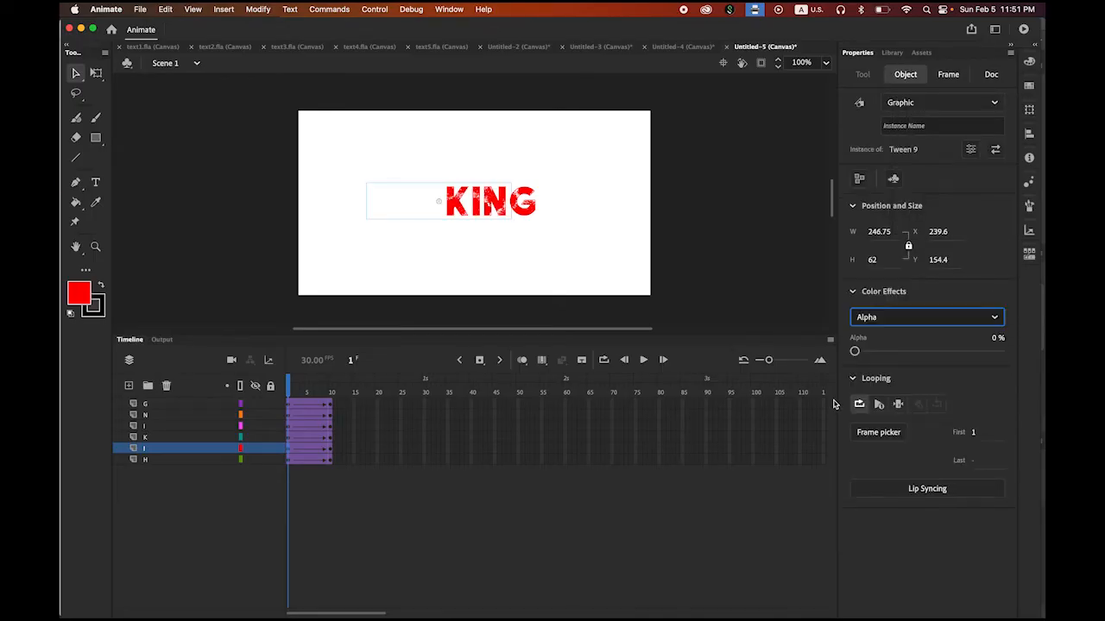
# Scale the letter K to 500% at its frame 1 keyframe.
pyautogui.click(290, 437)
pyautogui.click(1029, 112)
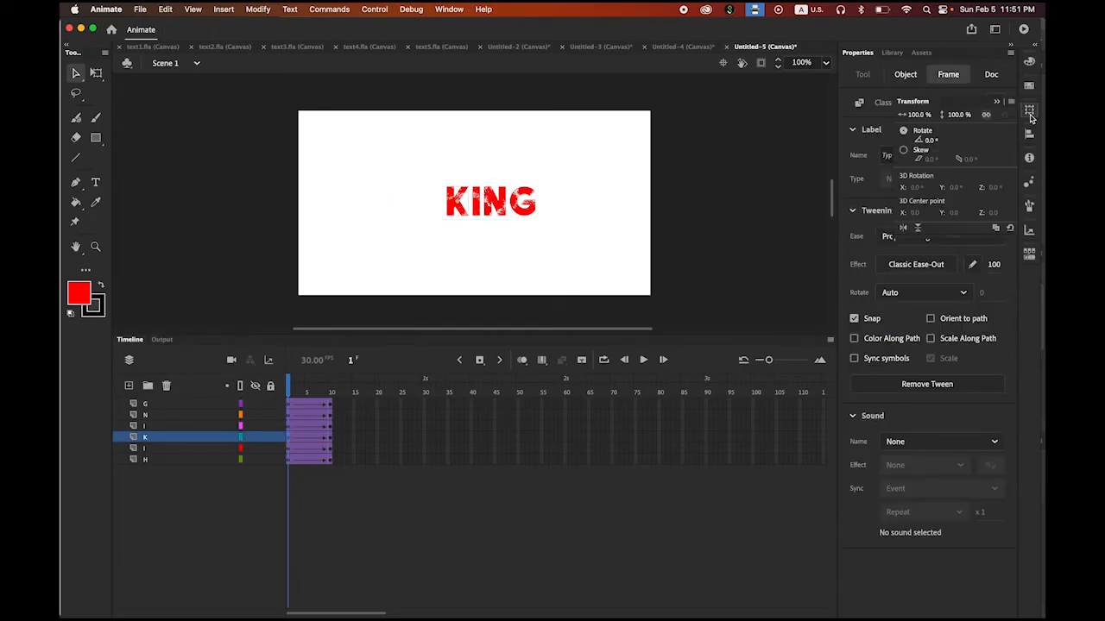
pyautogui.click(915, 114)
pyautogui.write('500')
pyautogui.press('Return')
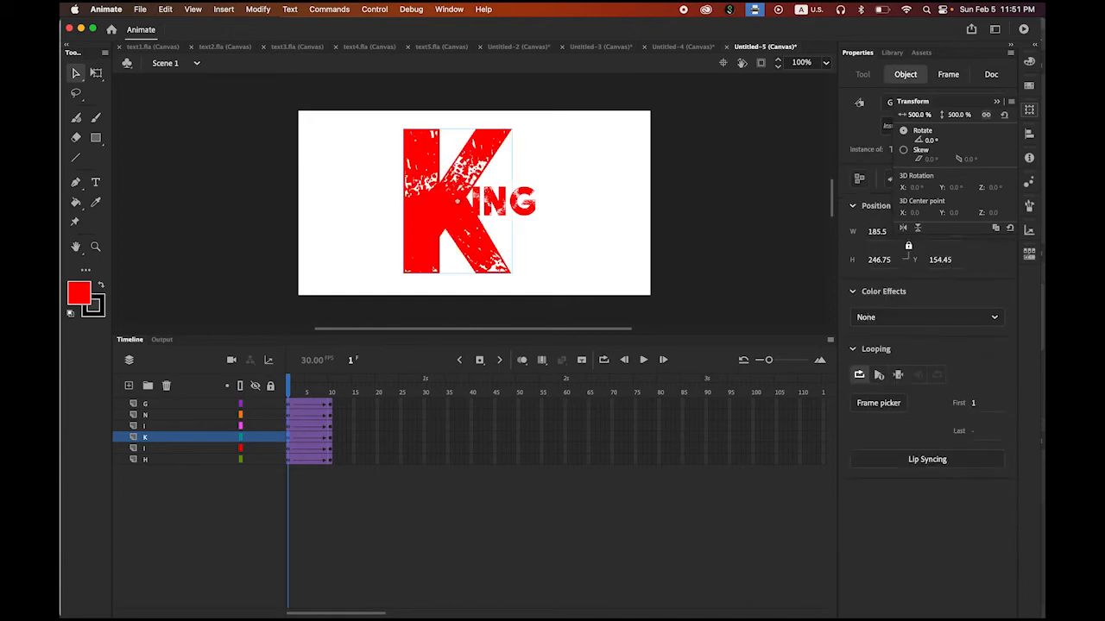
# Rotate the enlarged K by 90° and set its alpha to 0% at frame 1.
pyautogui.click(932, 141)
pyautogui.press('Return')
pyautogui.click(927, 320)
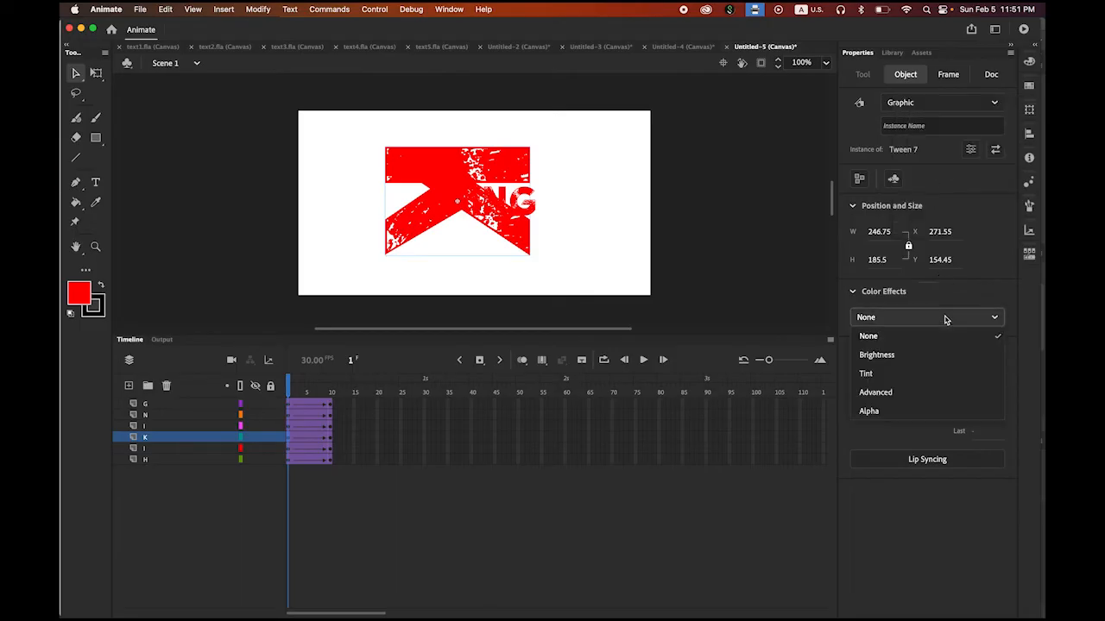
pyautogui.click(936, 412)
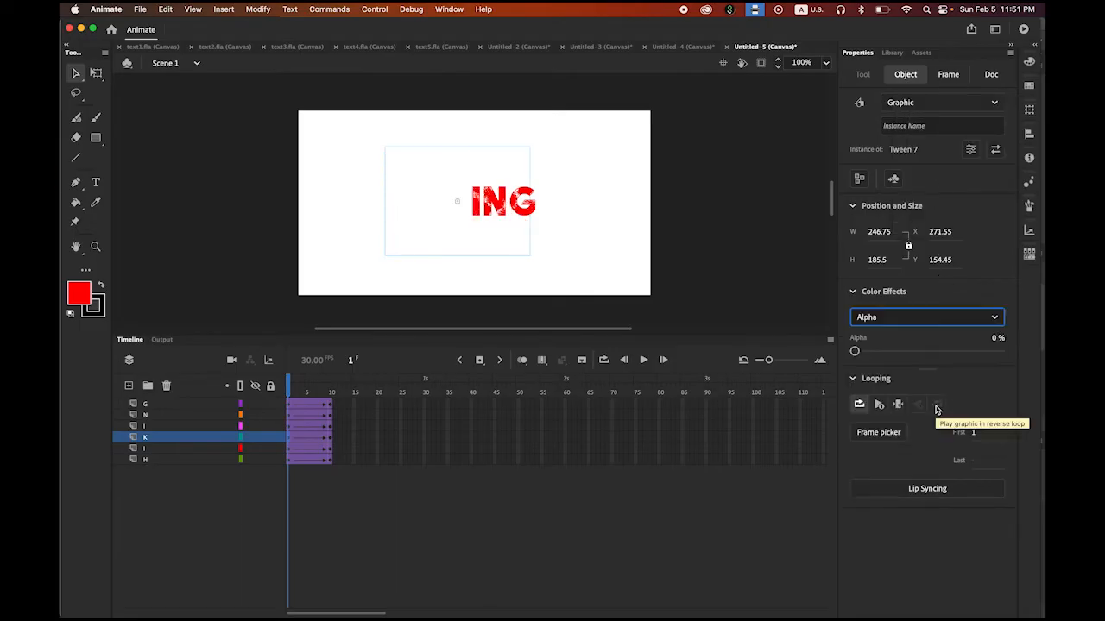
# Scale the second letter I to 500% at its frame 1 keyframe.
pyautogui.click(288, 427)
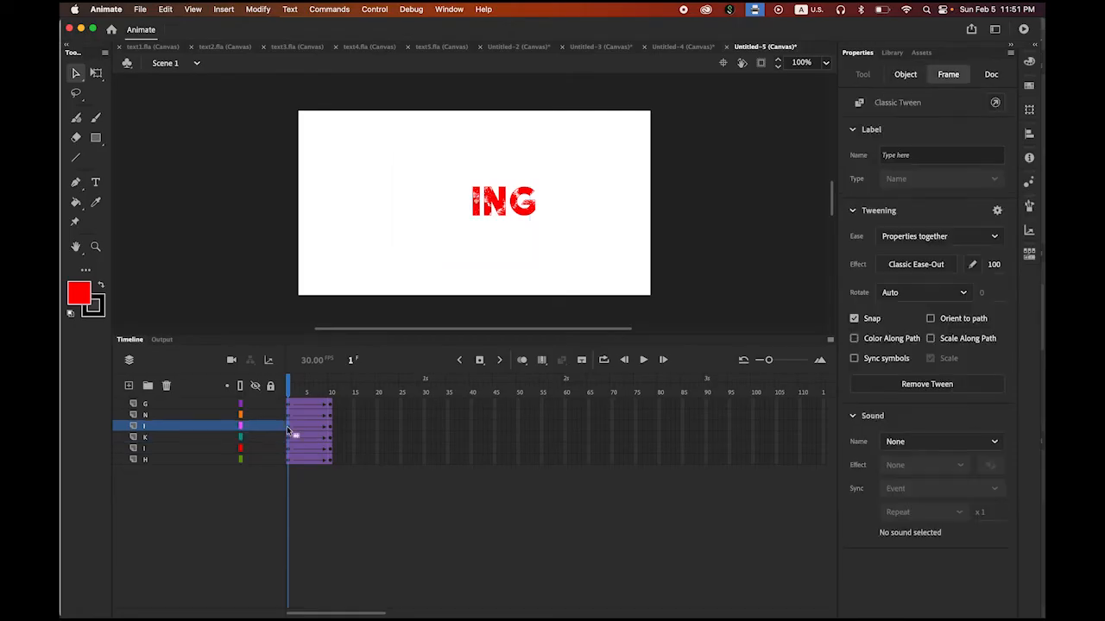
pyautogui.click(1029, 110)
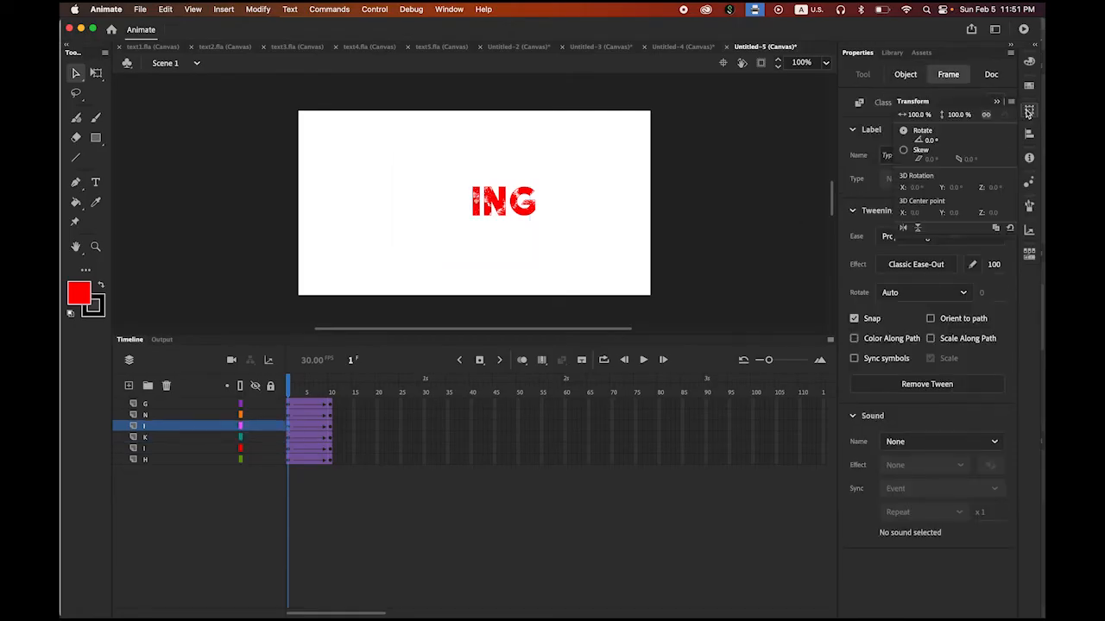
pyautogui.click(920, 116)
pyautogui.write('500')
pyautogui.press('Return')
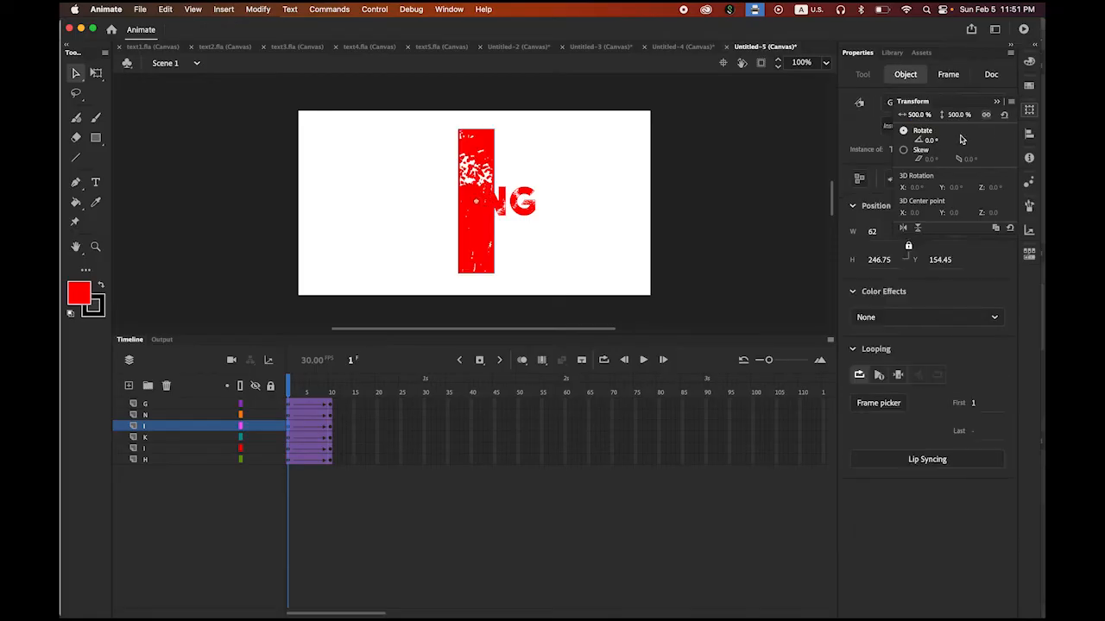
# Rotate the enlarged second I by 90° and set its alpha to 0% at frame 1.
pyautogui.click(930, 141)
pyautogui.write('90')
pyautogui.press('Return')
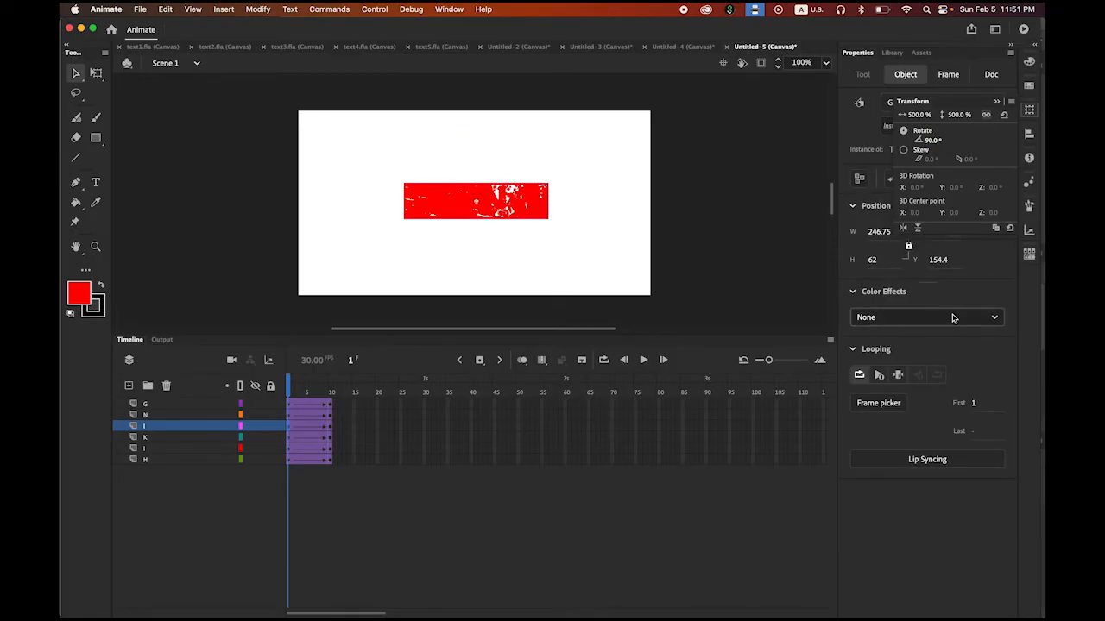
pyautogui.click(952, 317)
pyautogui.click(940, 418)
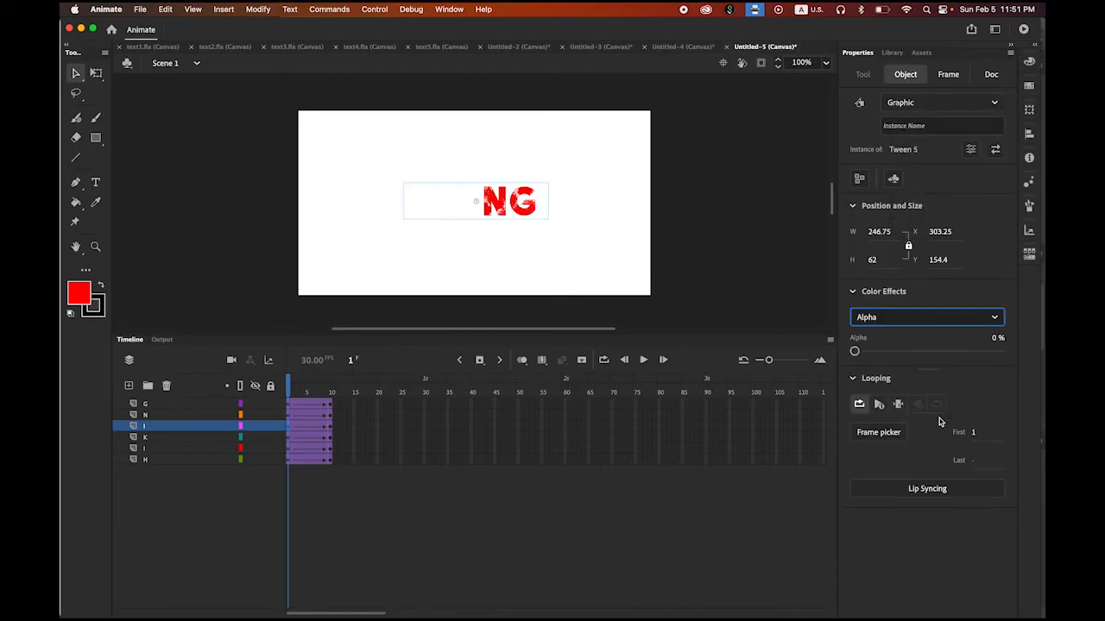
# Scale the letter N to 500% at its frame 1 keyframe.
pyautogui.click(288, 417)
pyautogui.click(288, 416)
pyautogui.click(1029, 109)
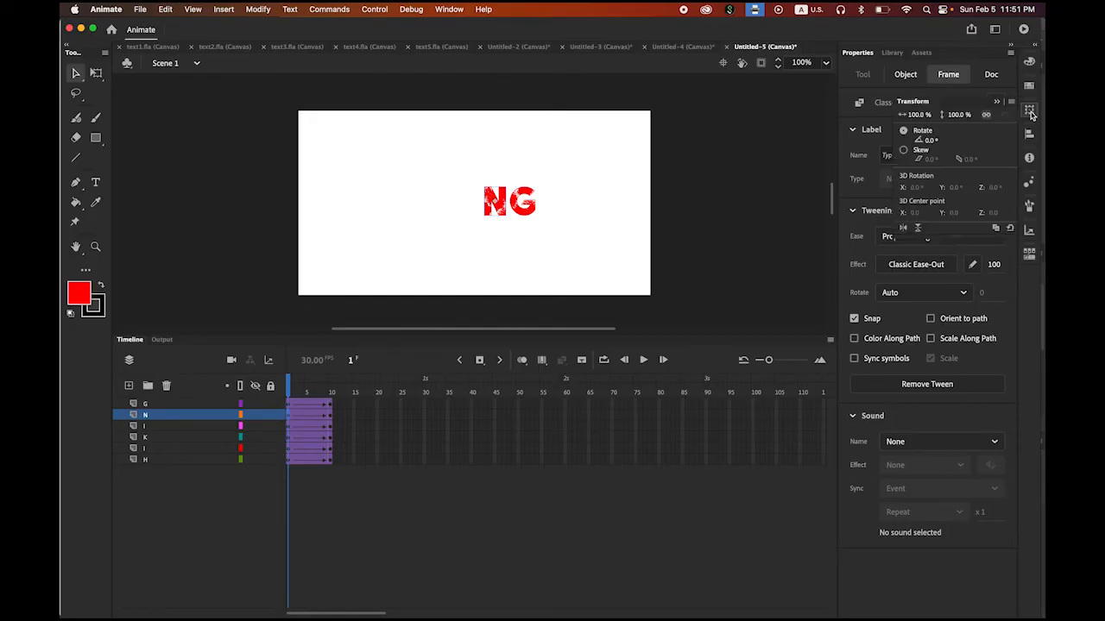
pyautogui.click(918, 114)
pyautogui.write('500')
pyautogui.press('Return')
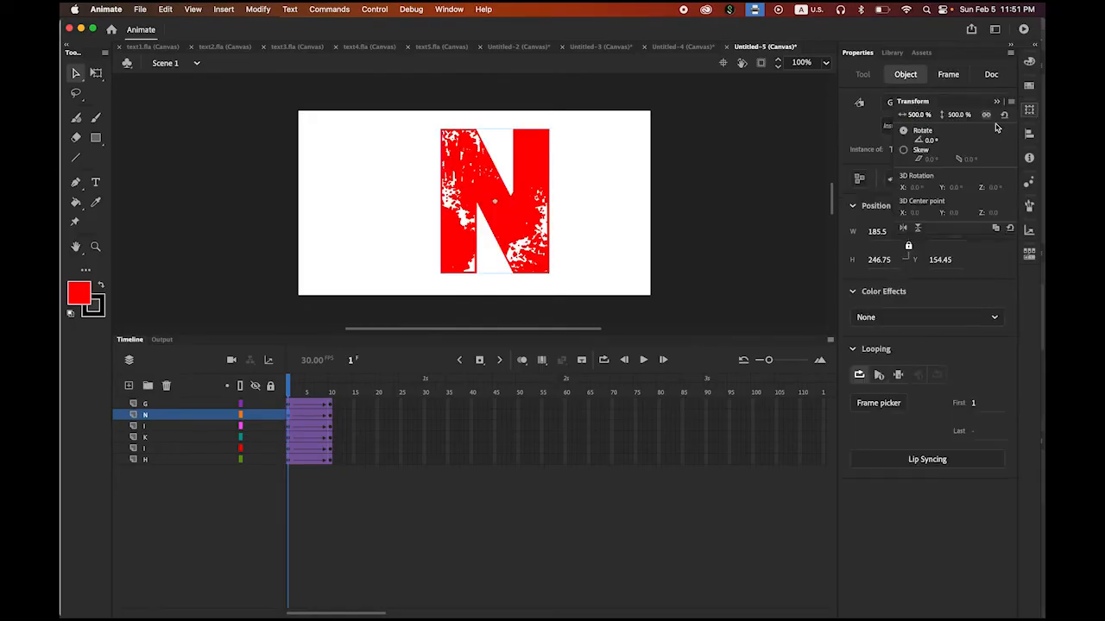
# Rotate the enlarged N by 90° and set its alpha to 0% at frame 1.
pyautogui.click(934, 140)
pyautogui.write('90')
pyautogui.press('Return')
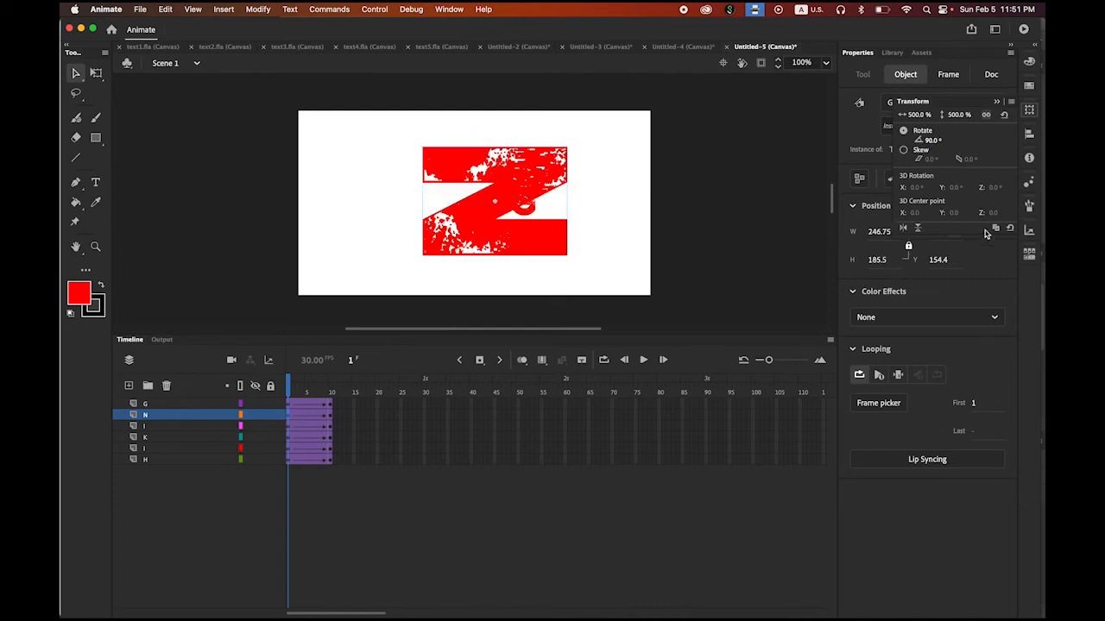
pyautogui.click(966, 320)
pyautogui.click(926, 412)
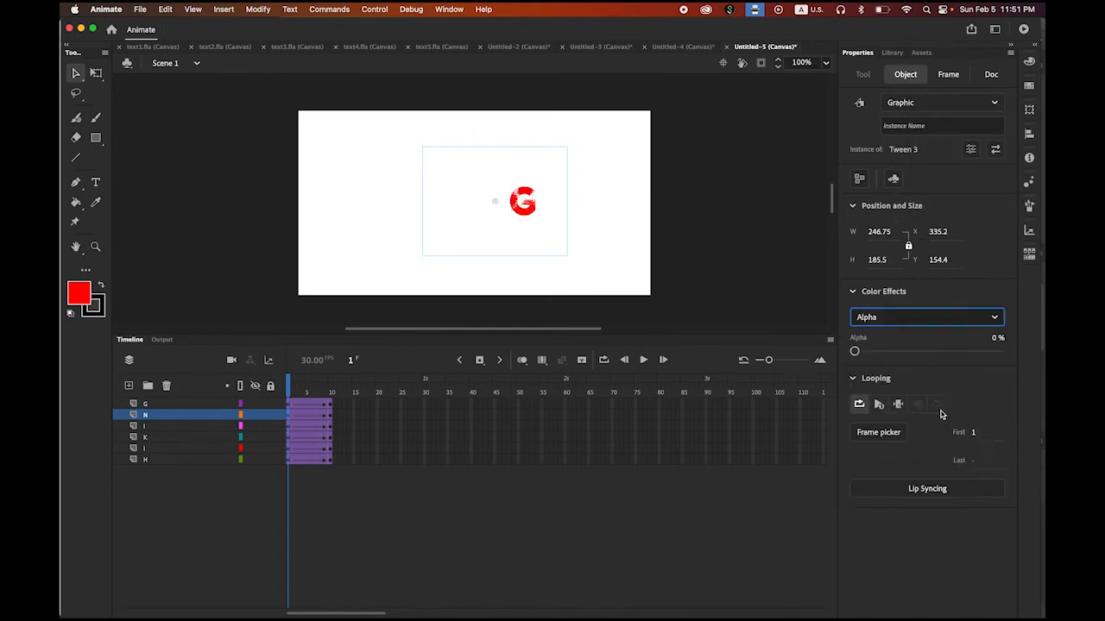
# Scale the letter G to 500% at its frame 1 keyframe.
pyautogui.click(289, 405)
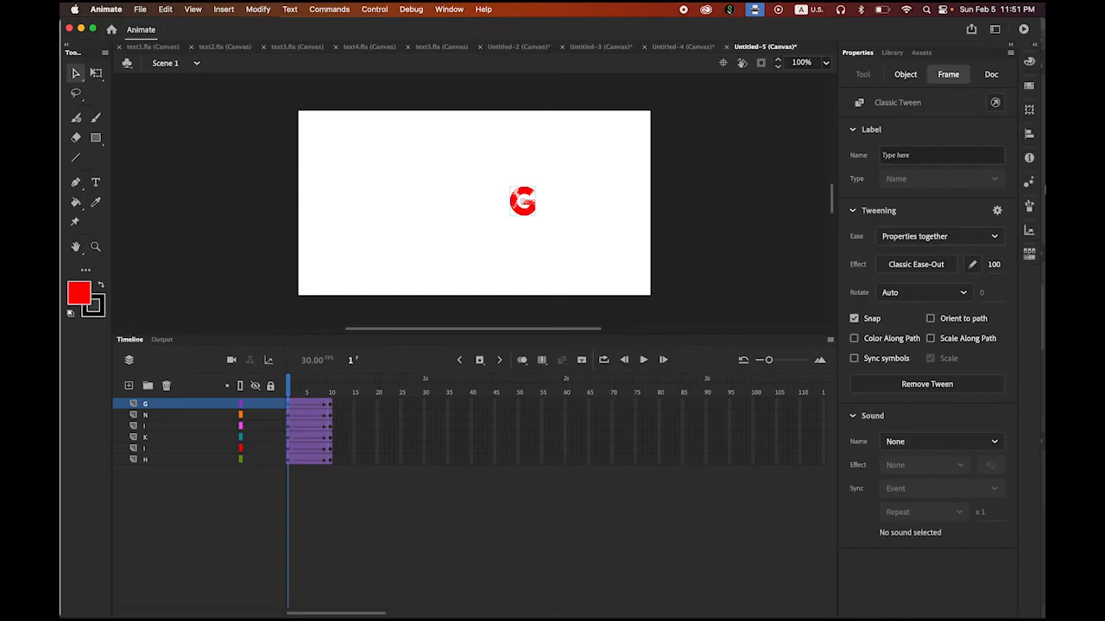
pyautogui.click(1029, 110)
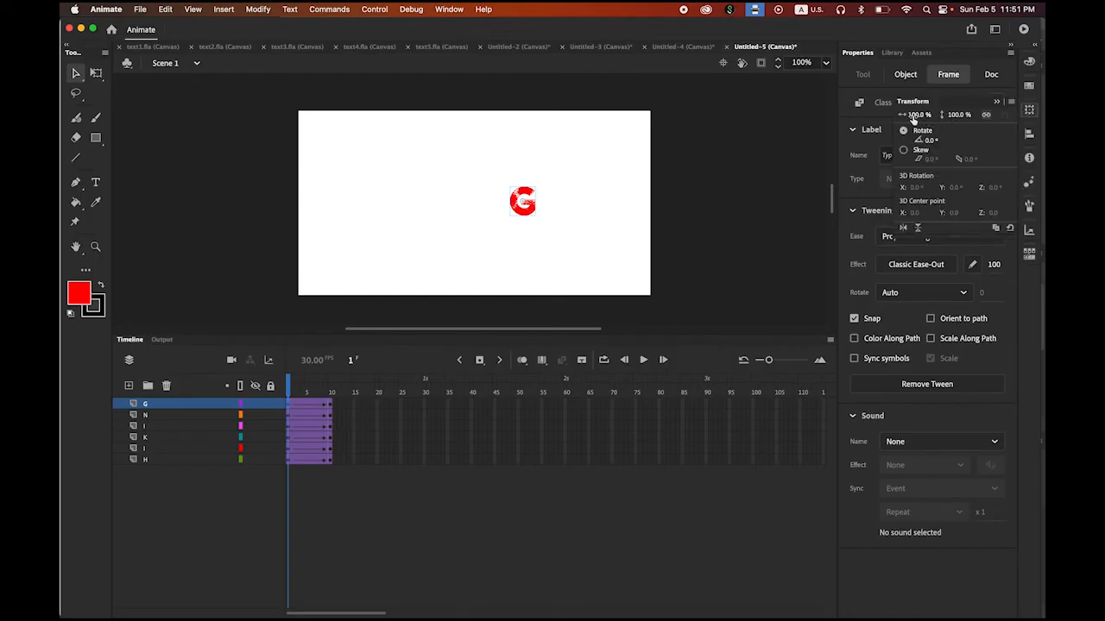
pyautogui.click(915, 115)
pyautogui.write('500')
pyautogui.press('Return')
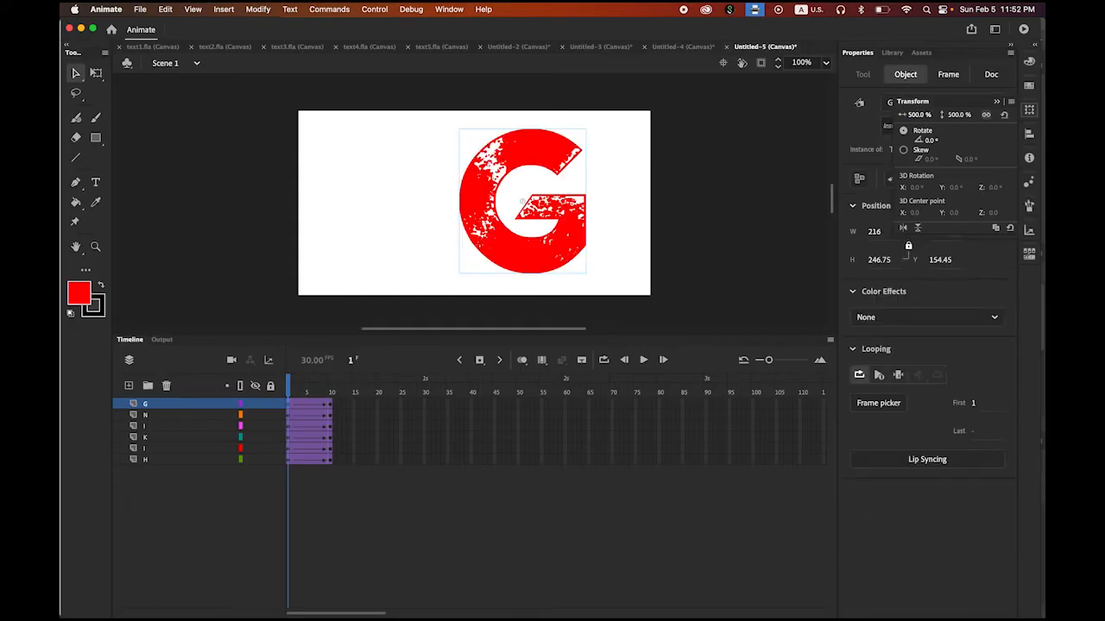
# Rotate the enlarged G by 90° and set its alpha to 0% at frame 1.
pyautogui.click(928, 140)
pyautogui.write('90')
pyautogui.press('Return')
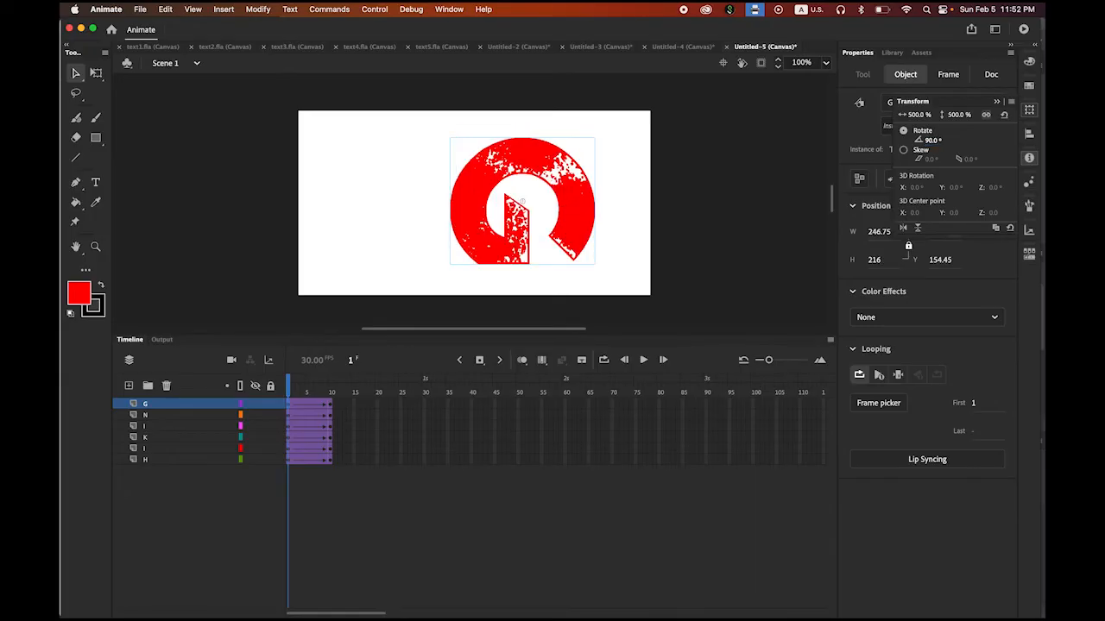
pyautogui.click(984, 319)
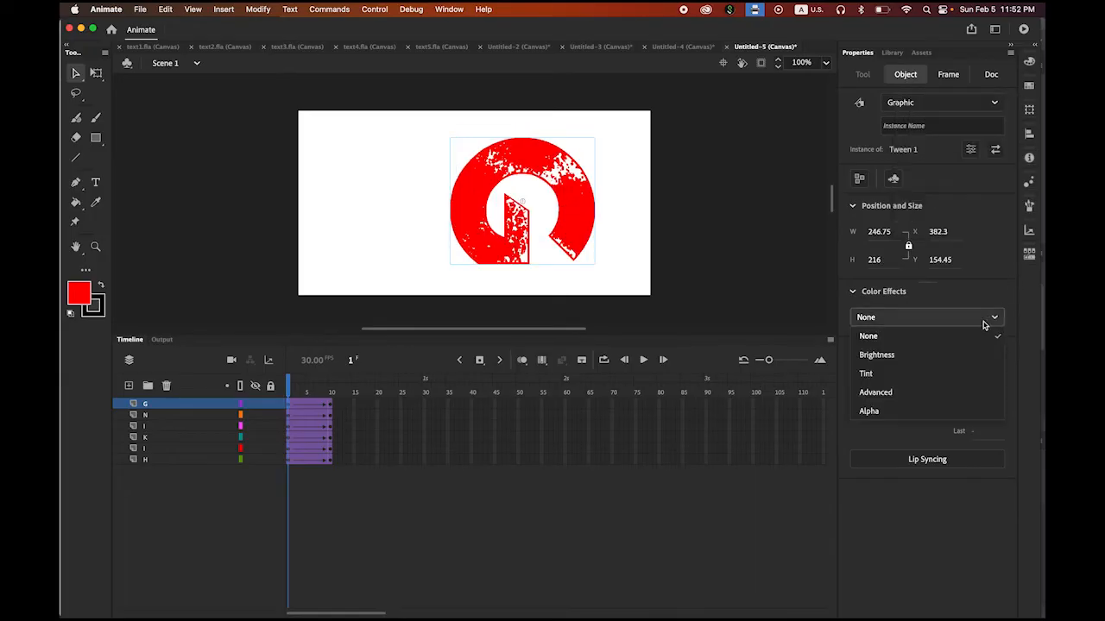
pyautogui.click(949, 411)
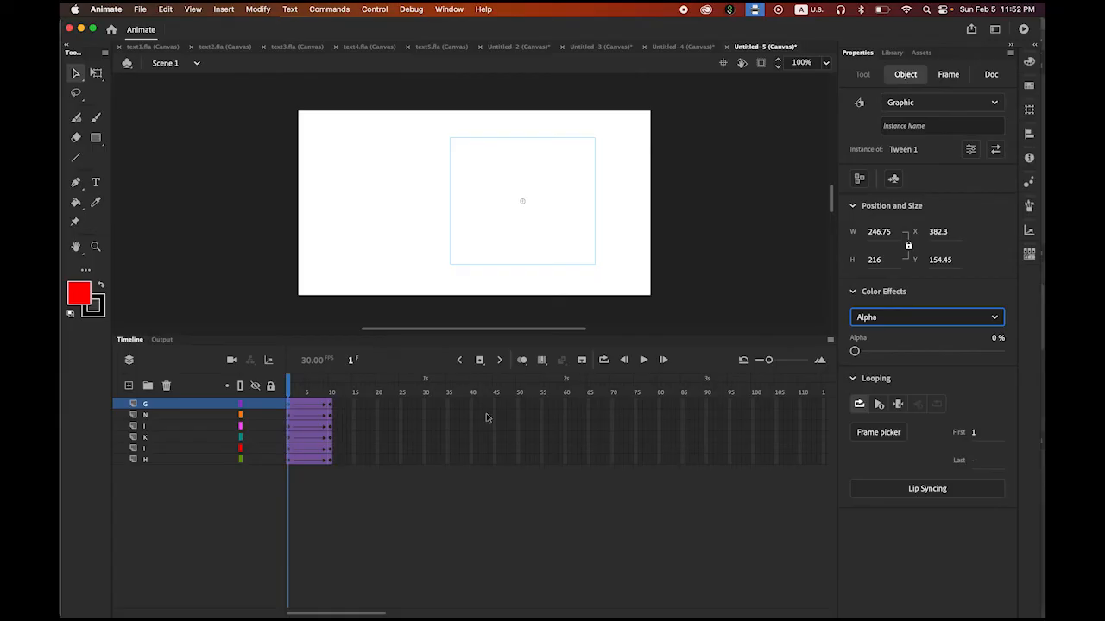
# Play the ten-frame letter animation to check it and return the playhead to frame 1.
pyautogui.click(643, 360)
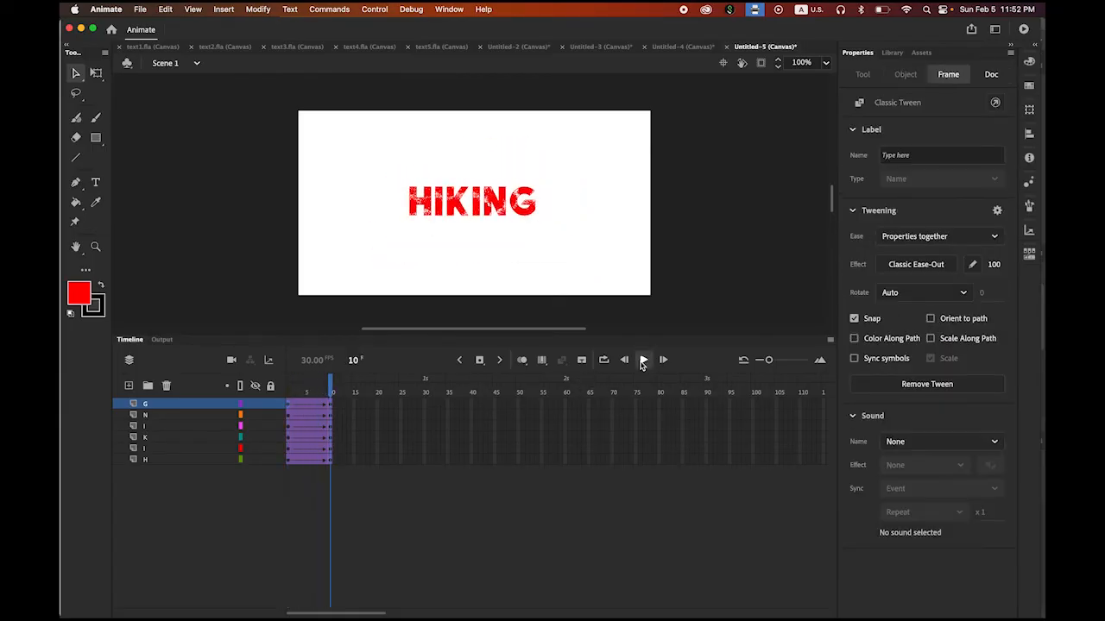
pyautogui.click(641, 363)
pyautogui.click(641, 363)
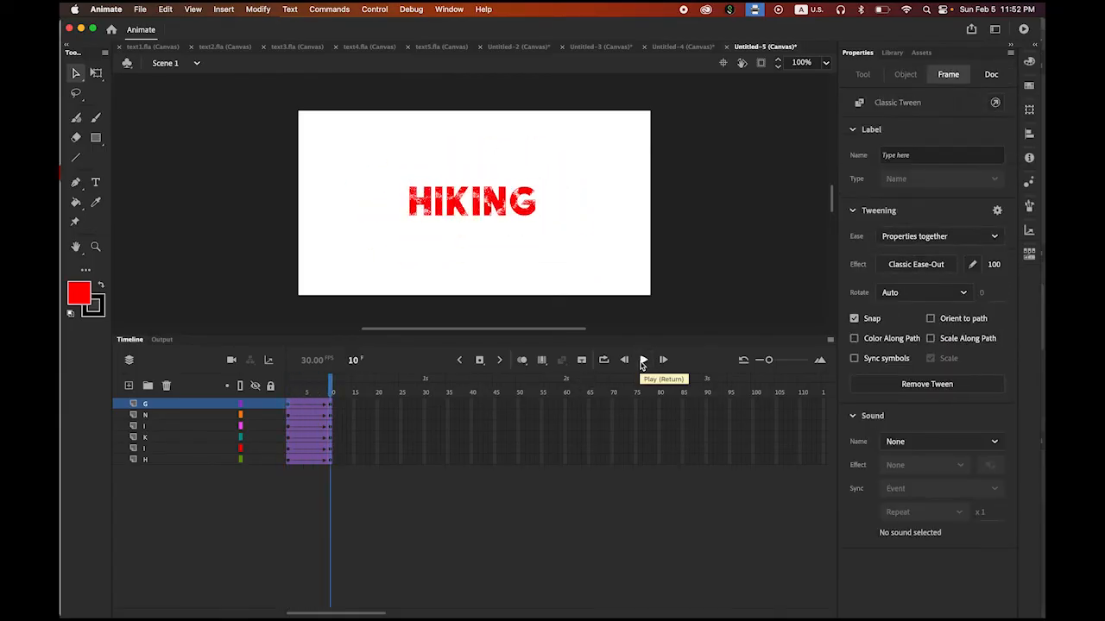
pyautogui.moveTo(331, 388); pyautogui.dragTo(295, 405)
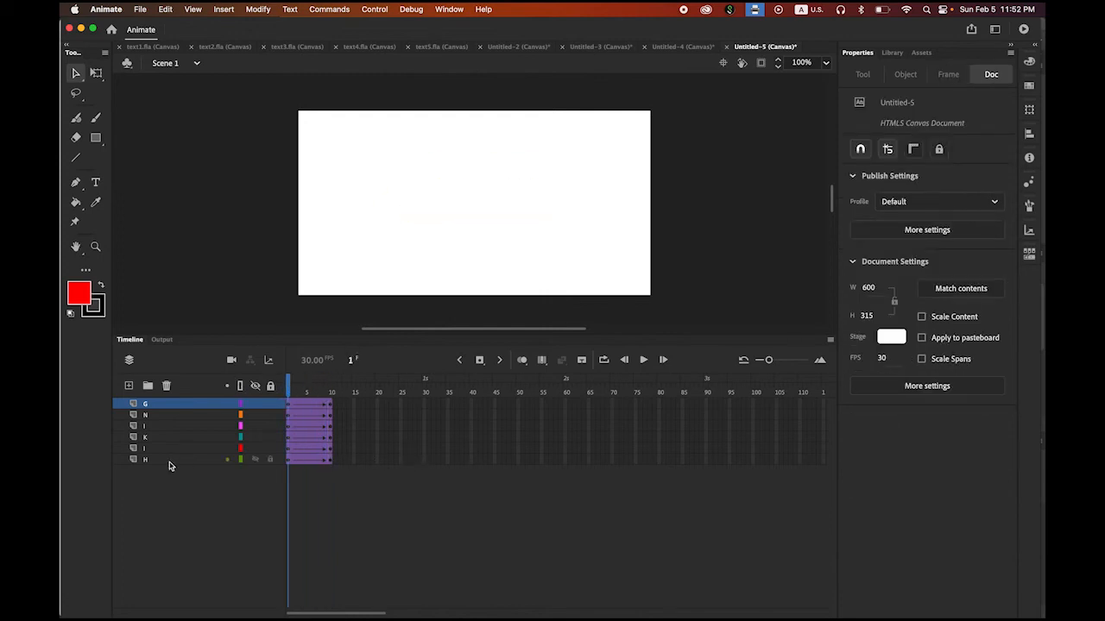
# Stagger the tweens above H so the first I starts at frame 6, K at 11, second I at 16, N at 21 and G at 26.
pyautogui.click(166, 463)
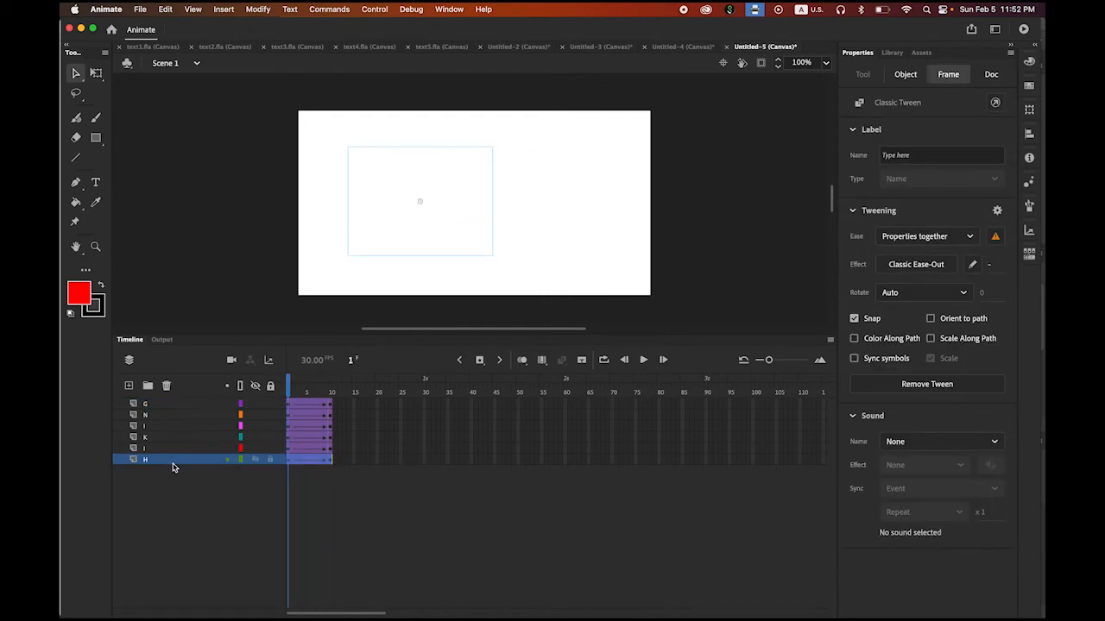
pyautogui.click(151, 448)
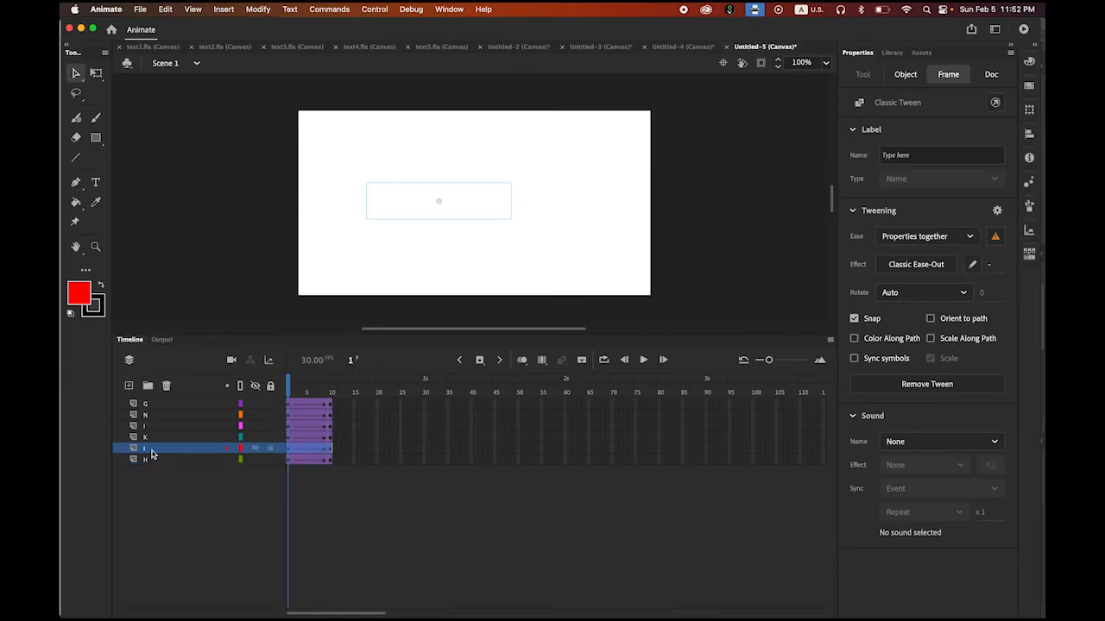
pyautogui.moveTo(304, 447); pyautogui.dragTo(403, 422)
pyautogui.click(240, 438)
pyautogui.click(181, 428)
pyautogui.click(164, 416)
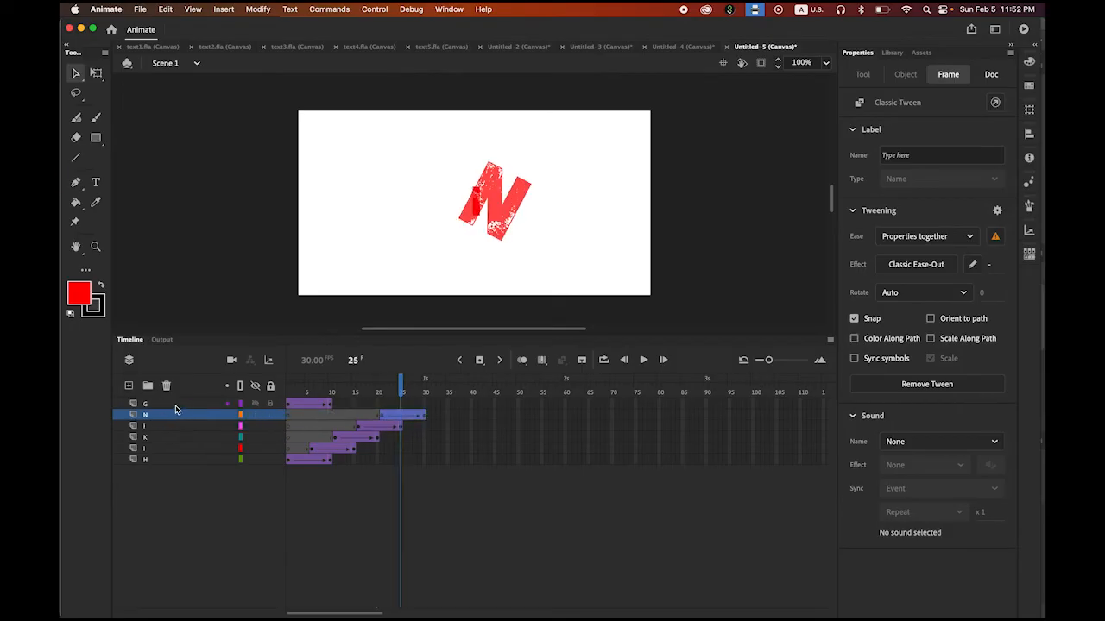
pyautogui.click(175, 405)
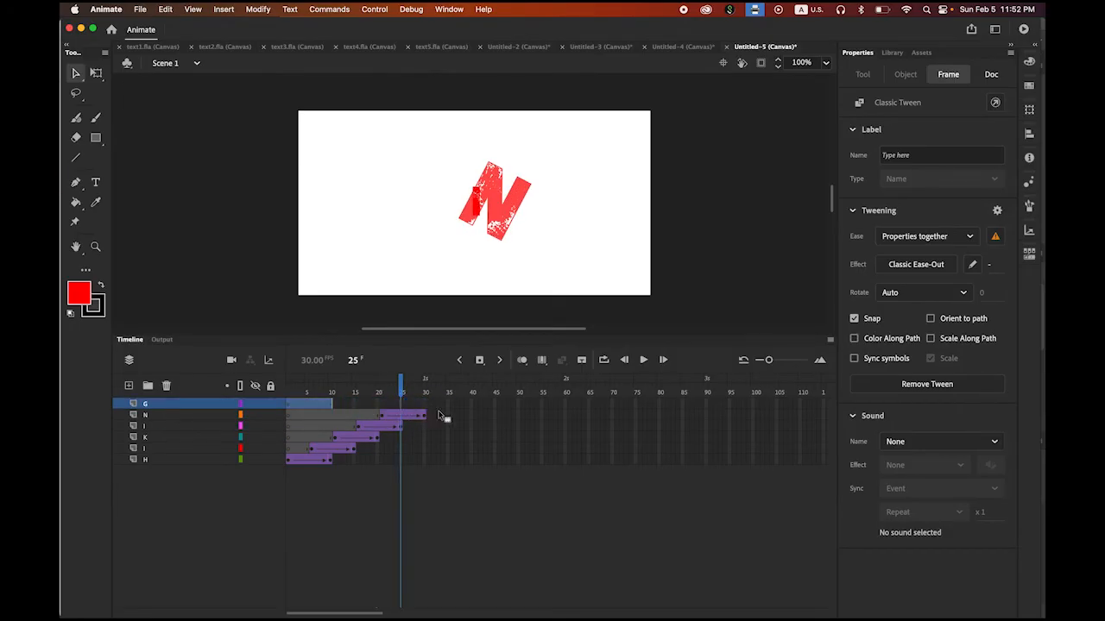
pyautogui.moveTo(440, 416); pyautogui.dragTo(485, 448)
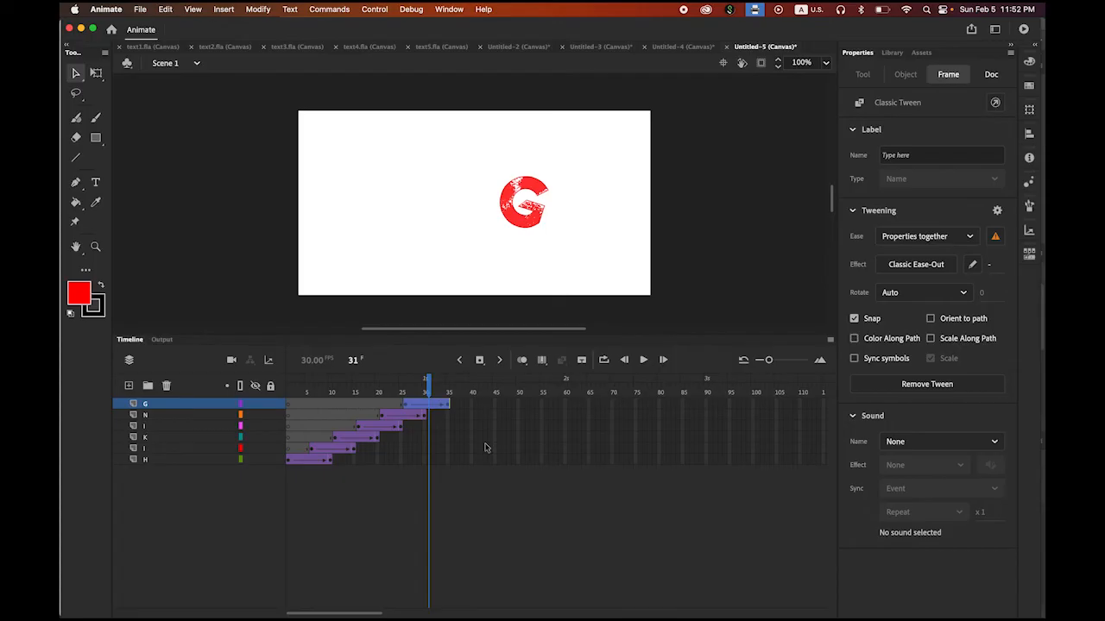
# Insert keyframes at frame 35 on the N through H layers and play the staggered animation from frame 1.
pyautogui.click(448, 418)
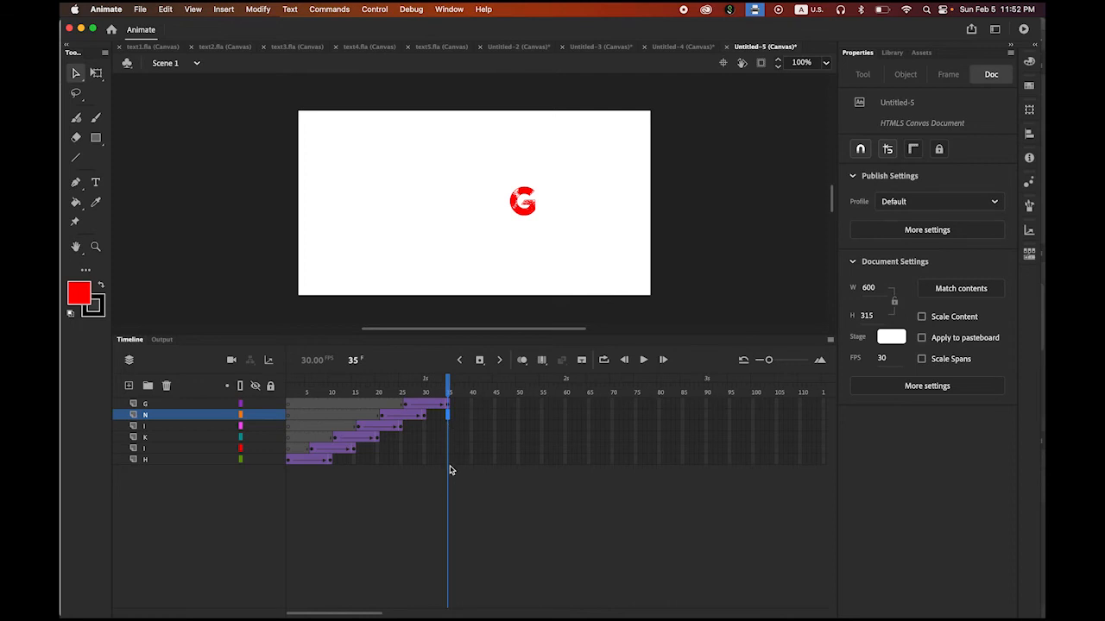
pyautogui.click(448, 460)
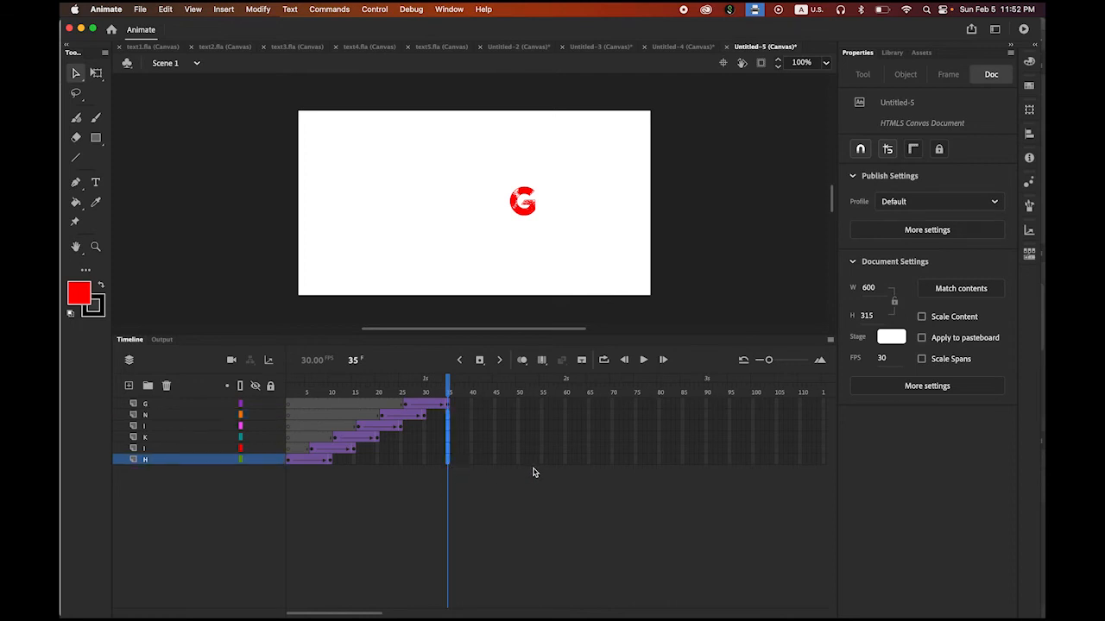
pyautogui.click(480, 361)
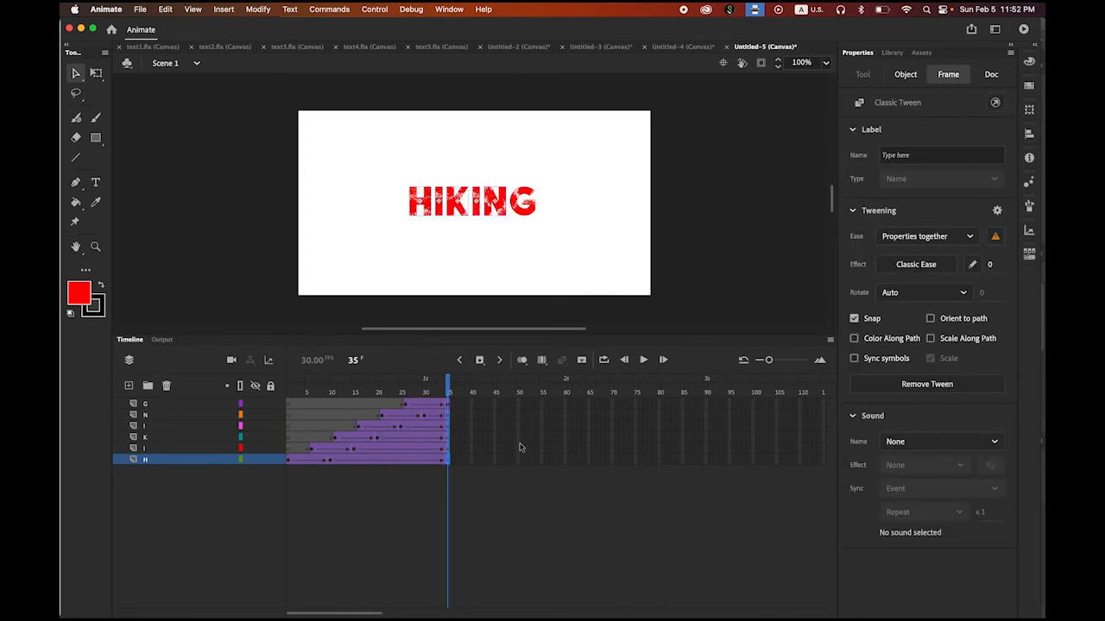
pyautogui.moveTo(445, 389); pyautogui.dragTo(287, 392)
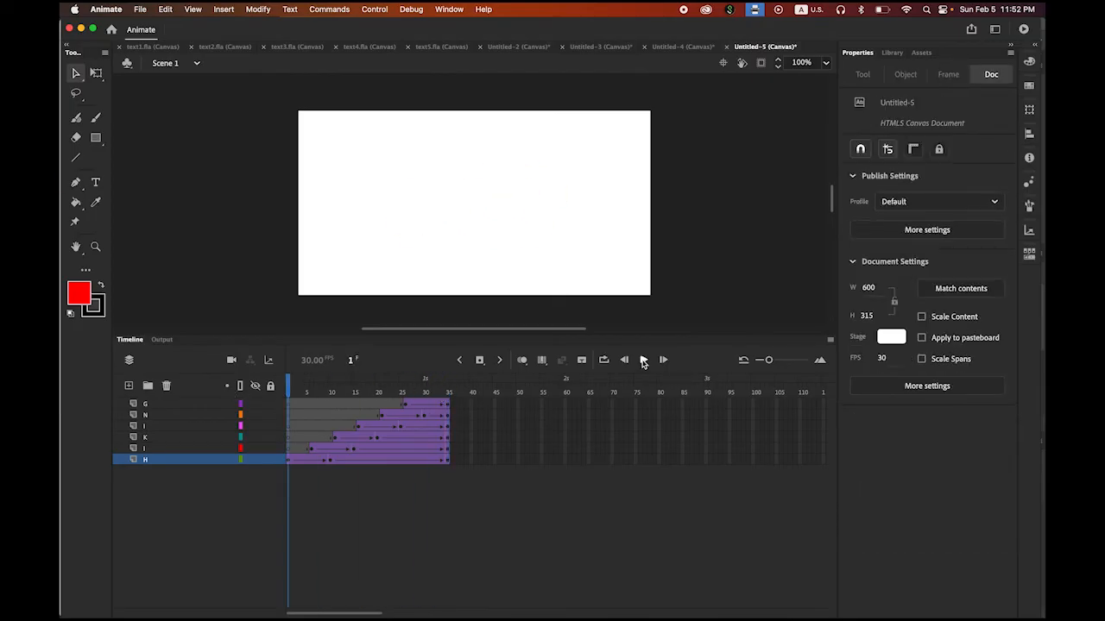
pyautogui.click(643, 360)
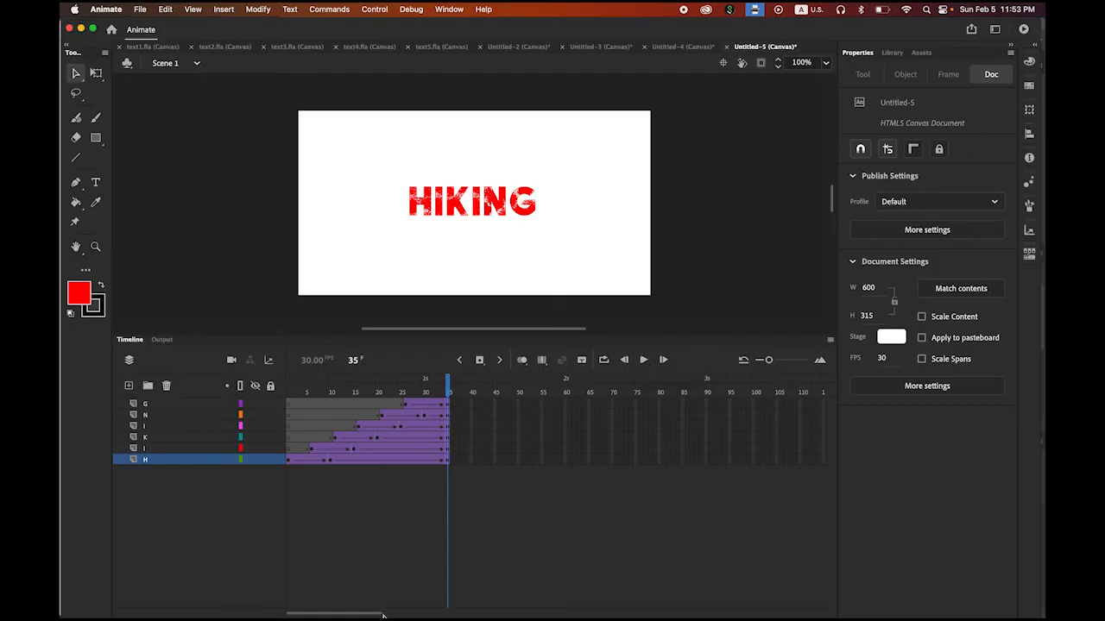
# Insert keyframes at frame 120 on all six letter layers to hold the finished word.
pyautogui.moveTo(377, 614); pyautogui.dragTo(388, 615)
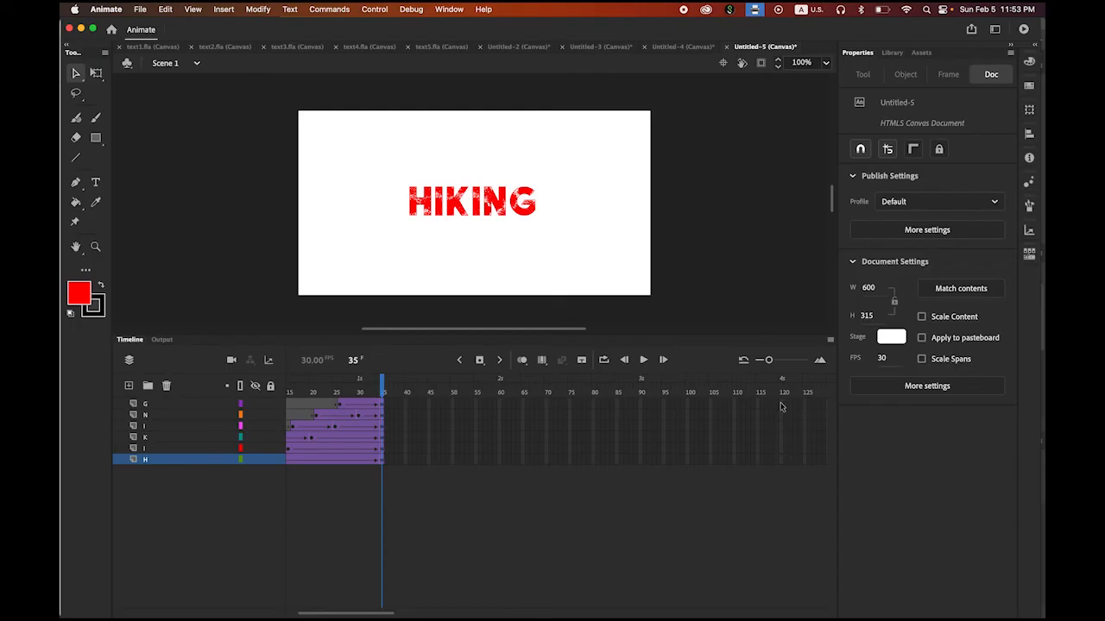
pyautogui.click(782, 403)
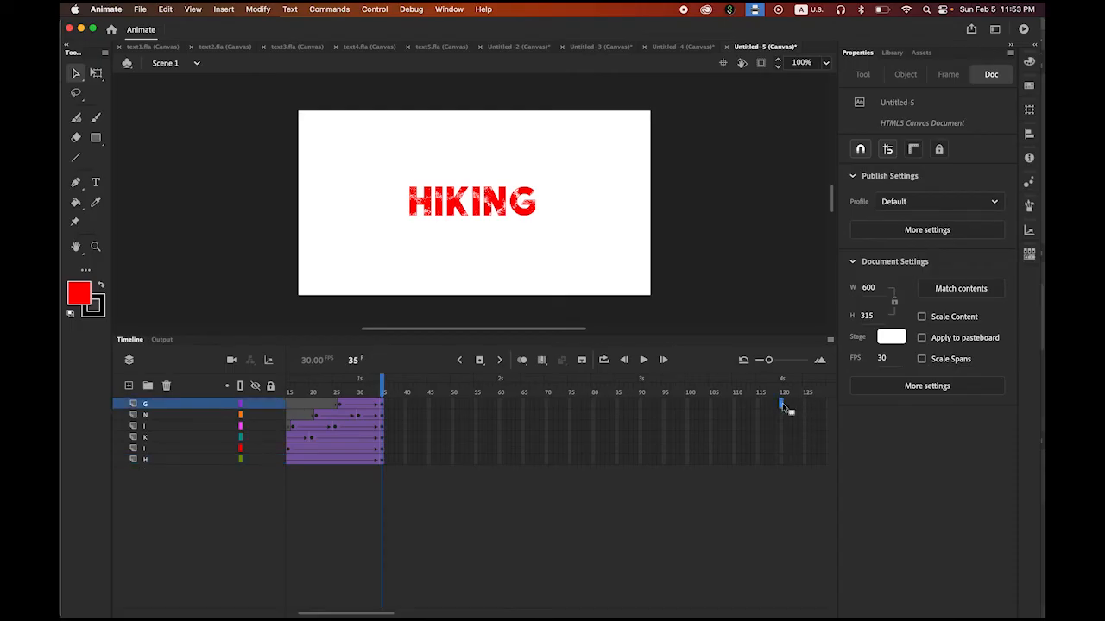
pyautogui.keyDown('shift'); pyautogui.click(783, 463); pyautogui.keyUp('shift')
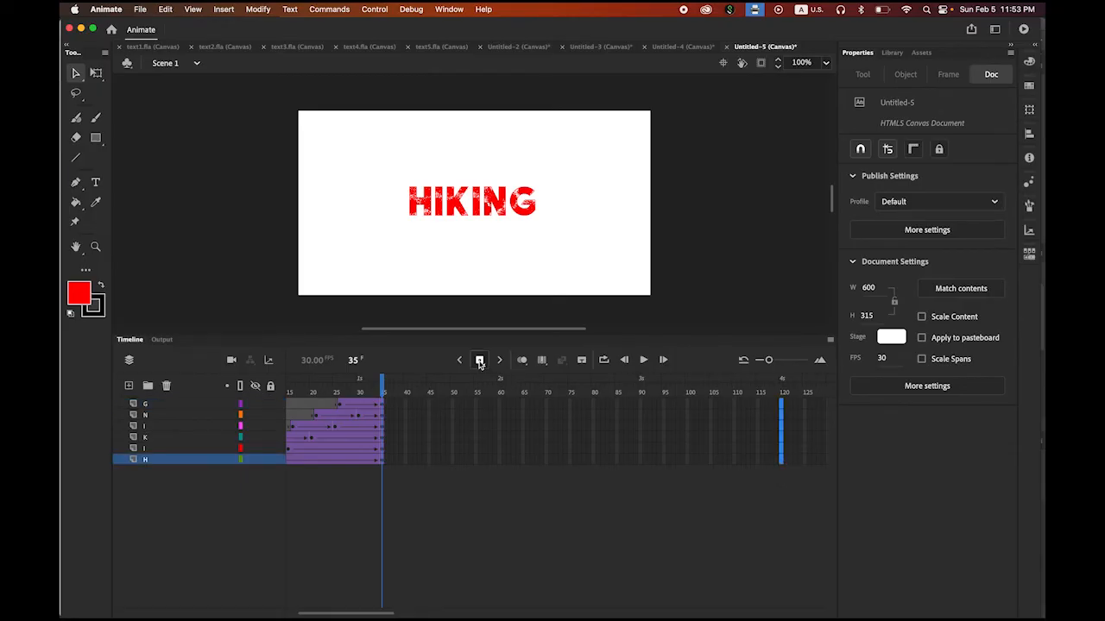
pyautogui.click(480, 361)
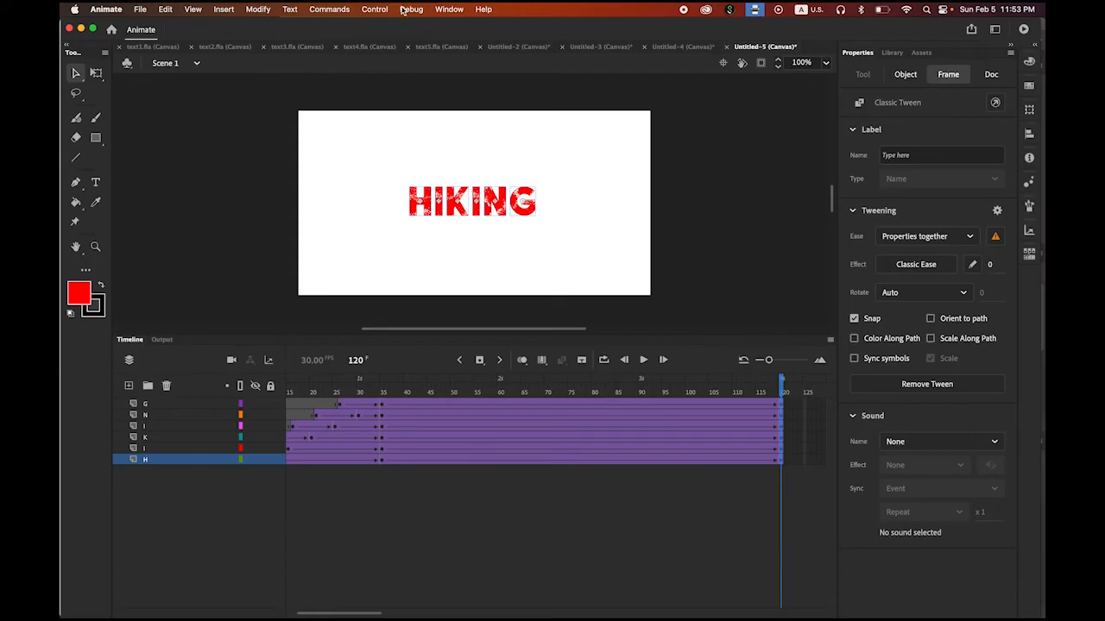
# Test the movie in the browser to watch the held HIKING animation, then switch back to Animate.
pyautogui.click(375, 9)
pyautogui.moveTo(409, 142)
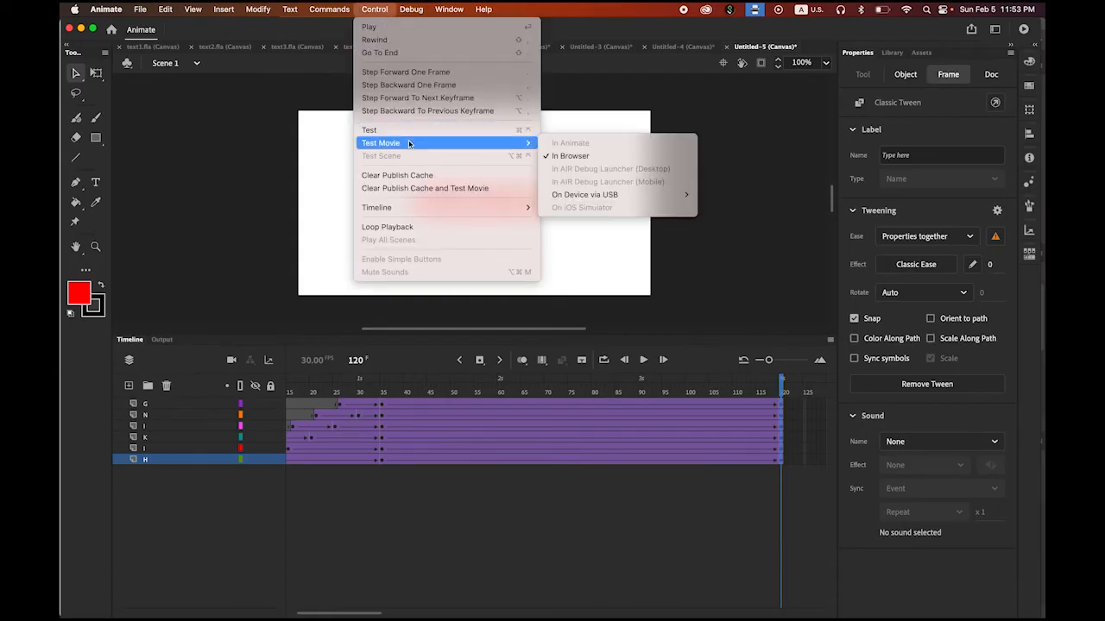
pyautogui.click(606, 158)
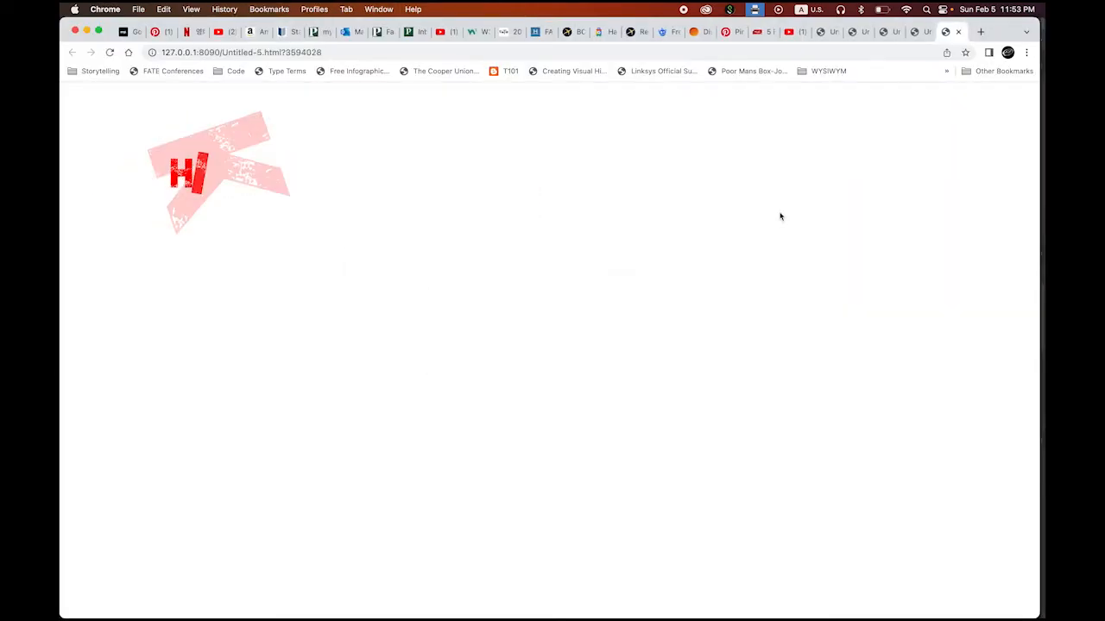
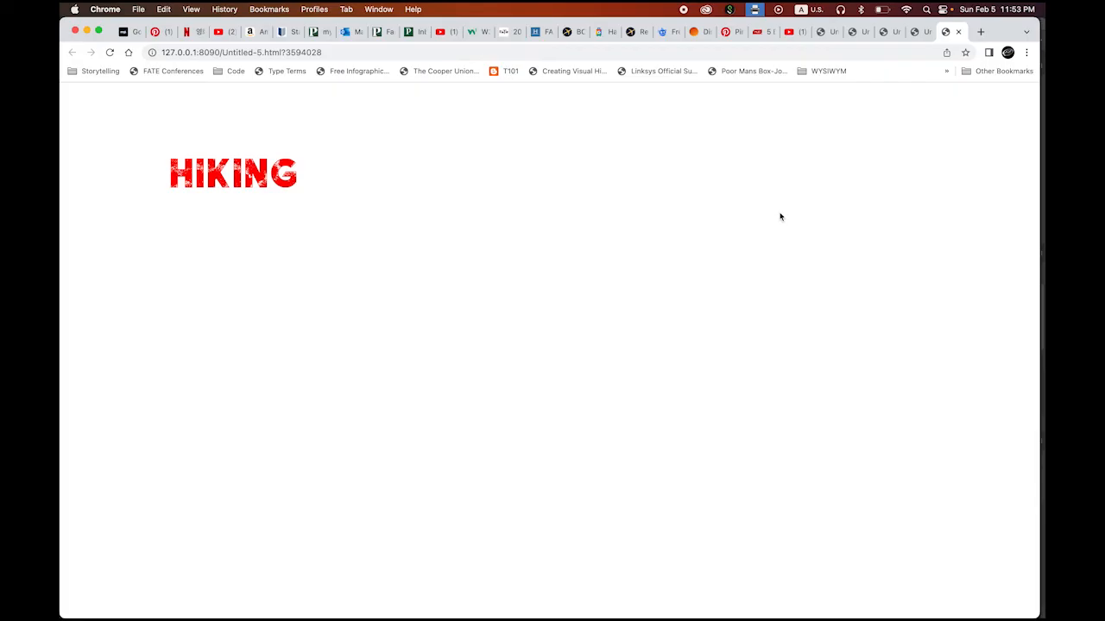
pyautogui.moveTo(466, 610)
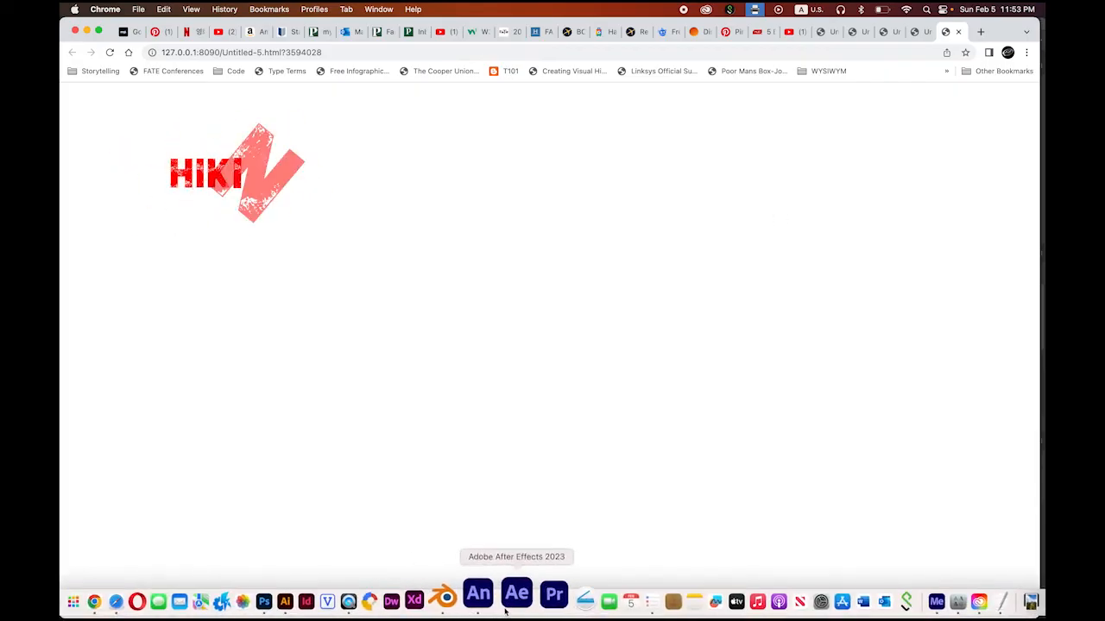
pyautogui.click(491, 596)
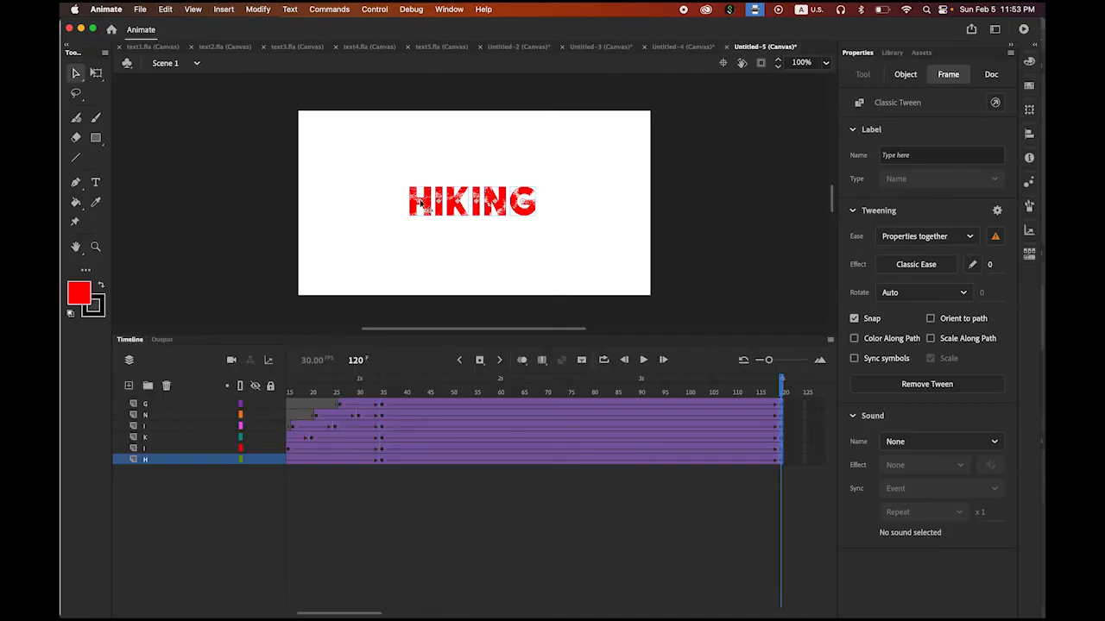
# Bring up the text5.fla document and play its flying-letters animation several times as a reference.
pyautogui.click(441, 47)
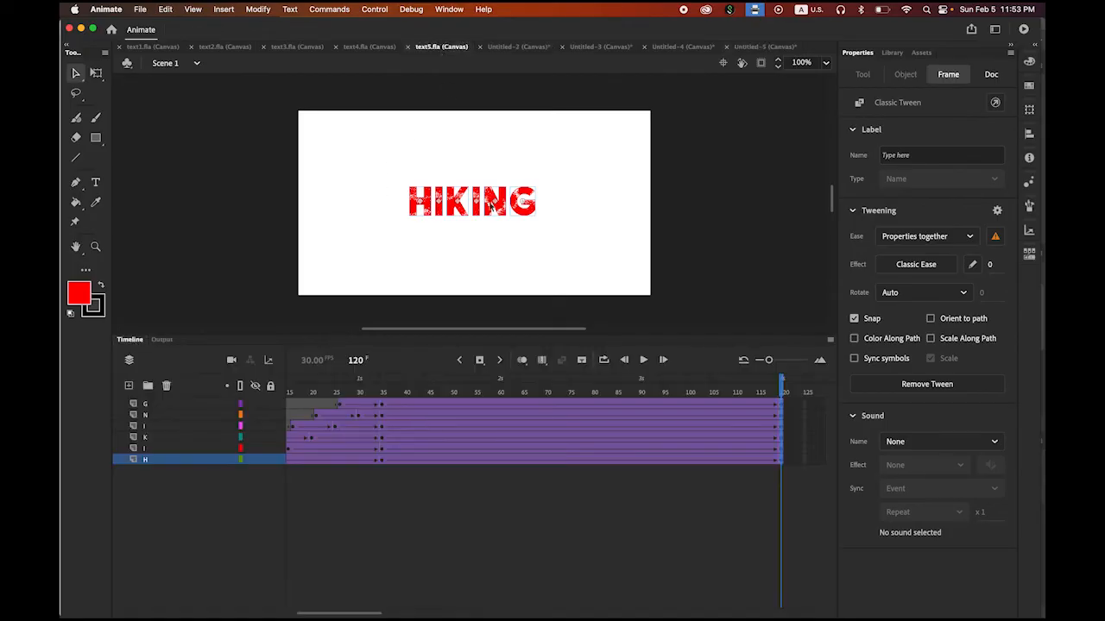
pyautogui.click(646, 360)
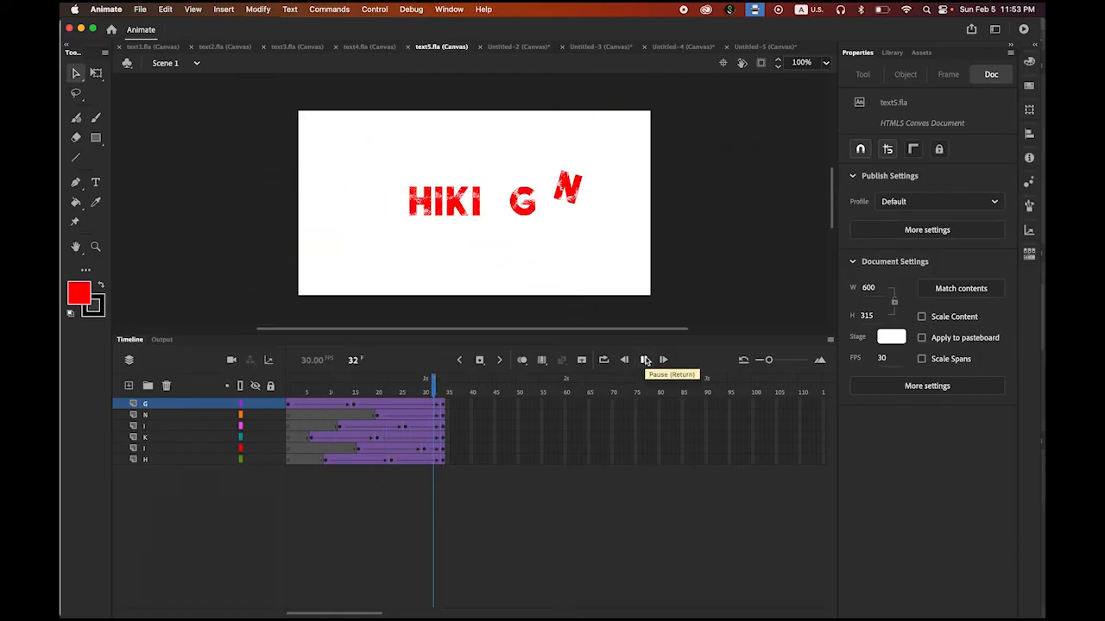
pyautogui.click(646, 360)
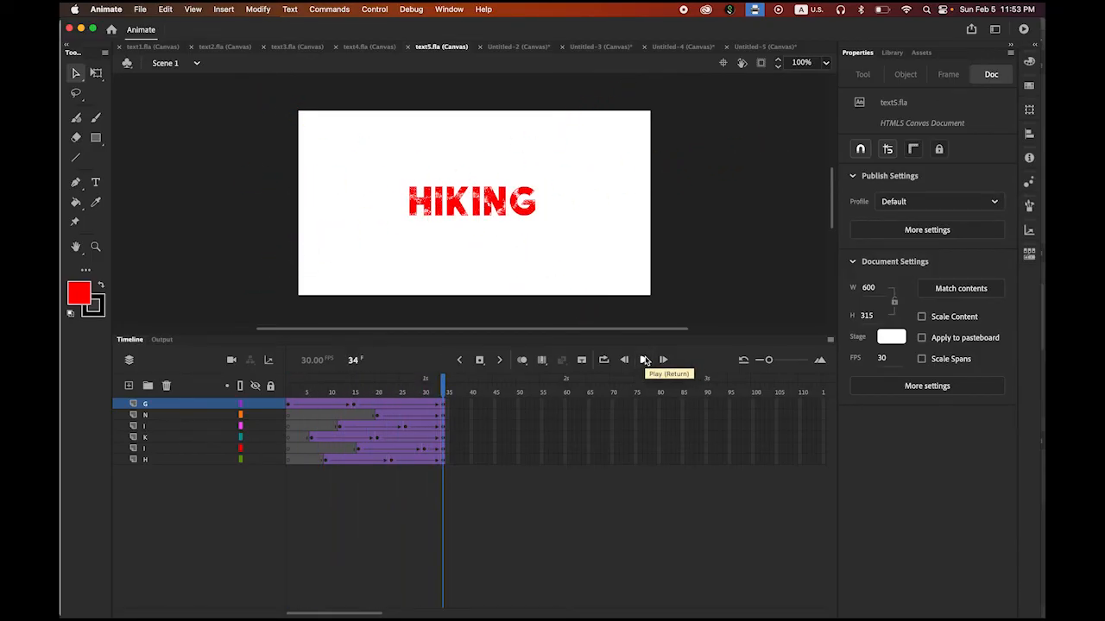
pyautogui.click(646, 360)
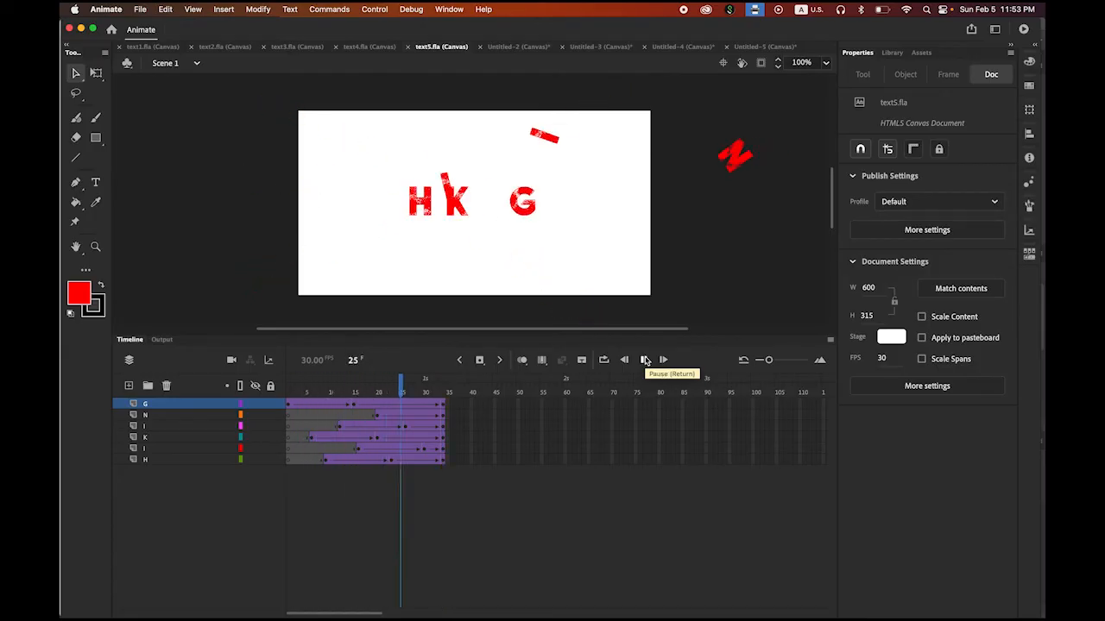
pyautogui.click(646, 360)
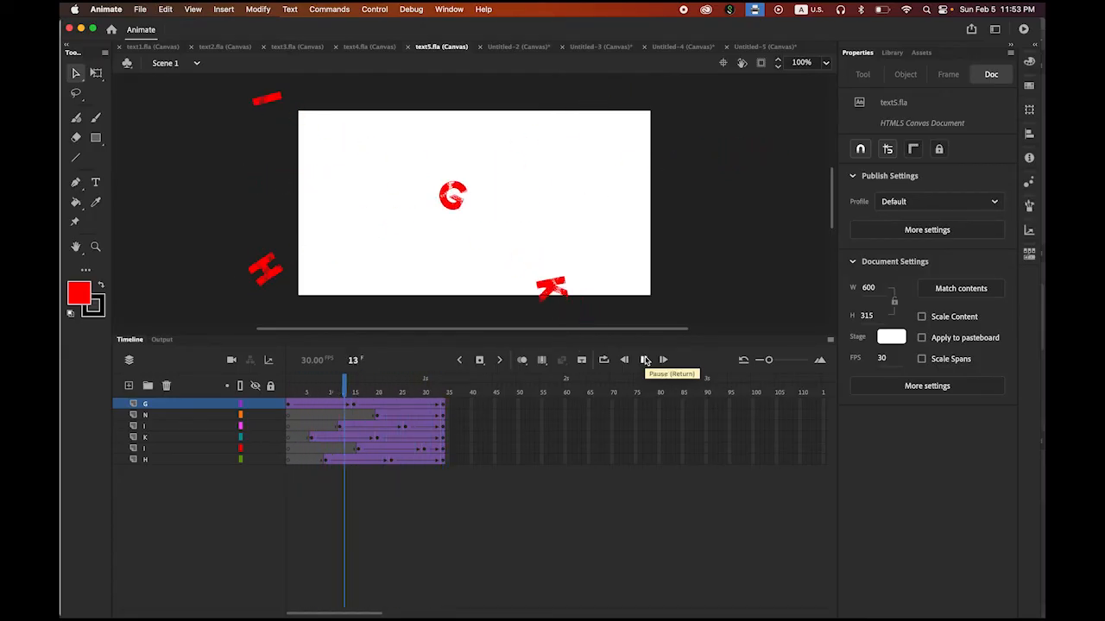
# Create a new HTML5 Canvas document from the Social Landscape preset, 600 x 315 at 30 fps.
pyautogui.click(141, 9)
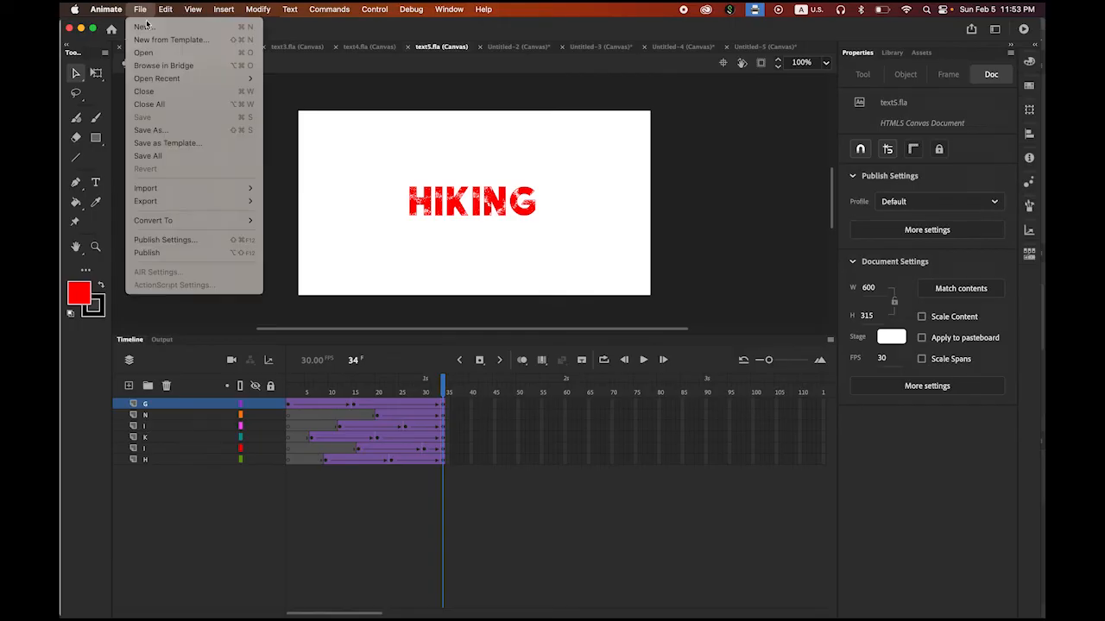
pyautogui.click(150, 30)
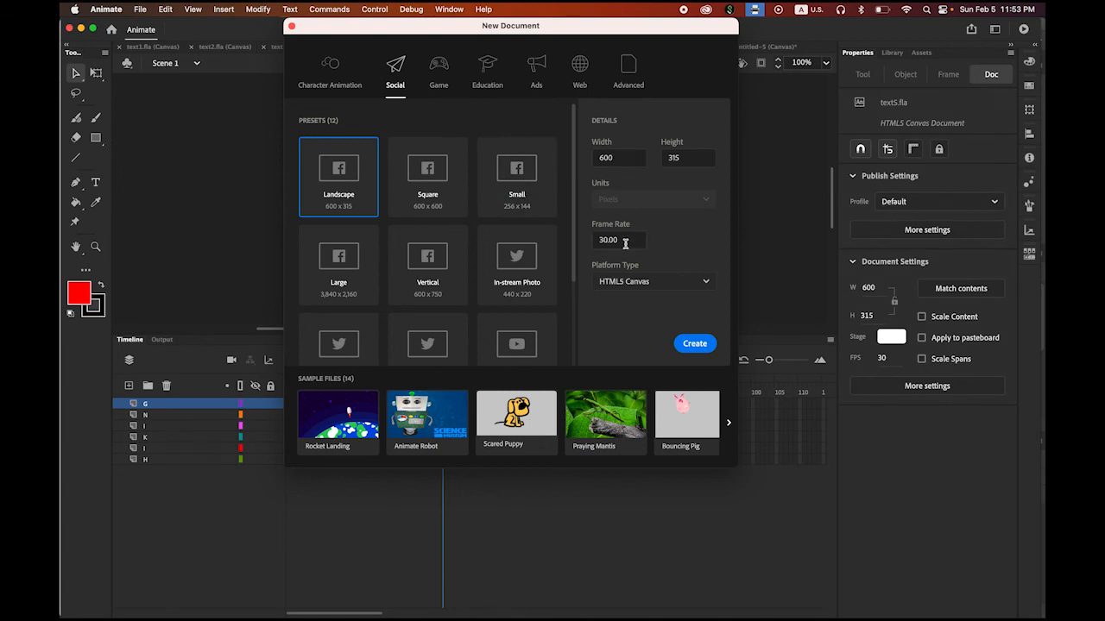
pyautogui.click(695, 345)
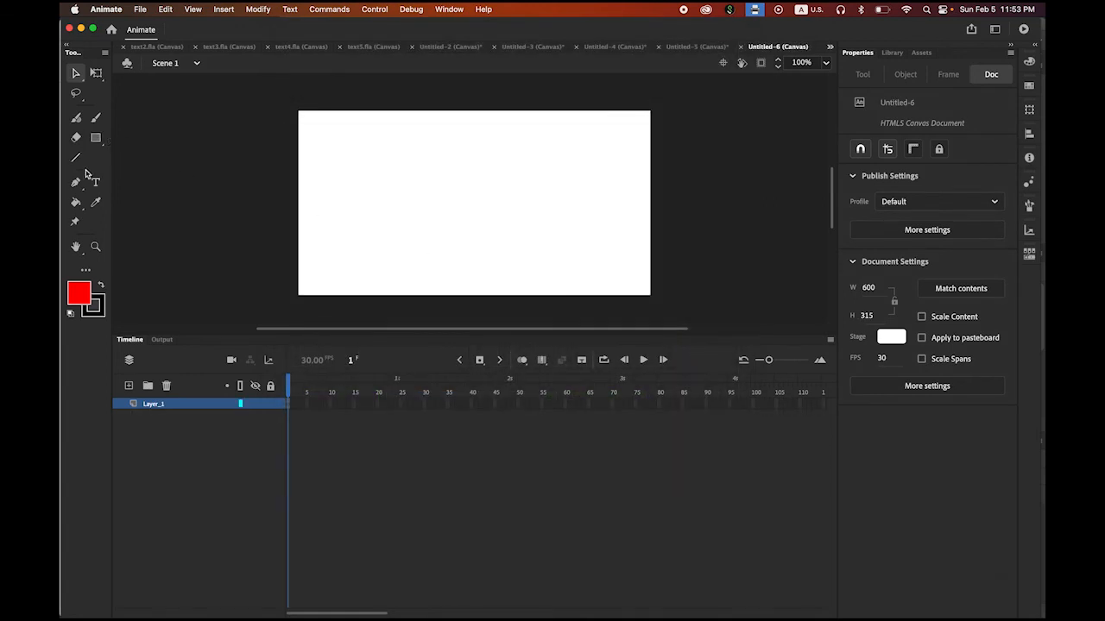
# Add the static text HIKING in red 50 pt Silver Forte Grunge and centre it horizontally and vertically on the stage.
pyautogui.click(95, 181)
pyautogui.click(384, 207)
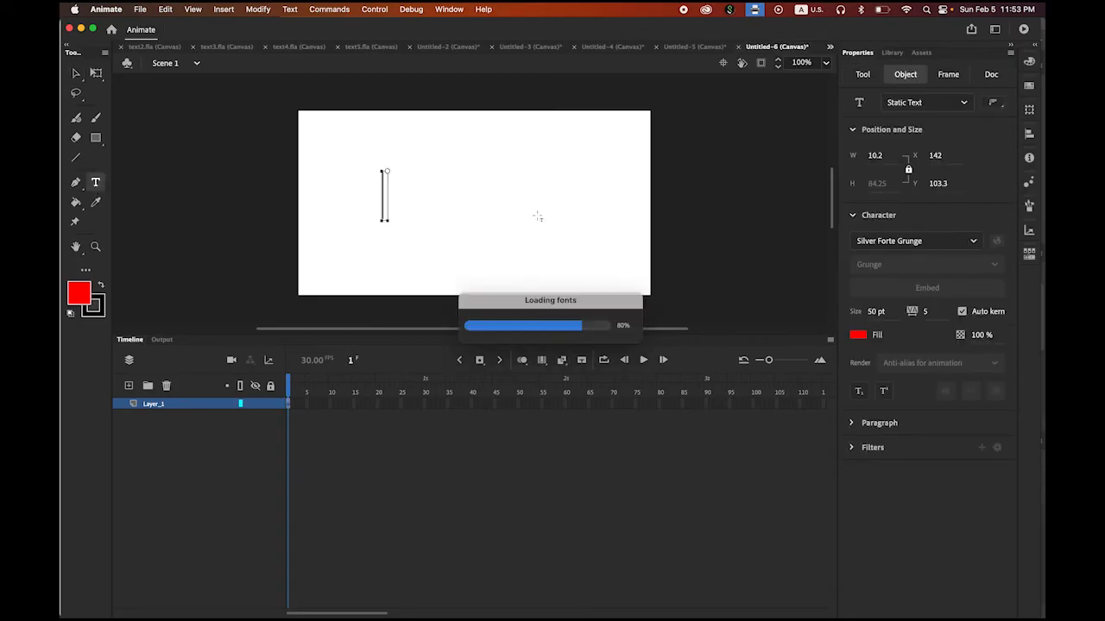
pyautogui.write('HIKING')
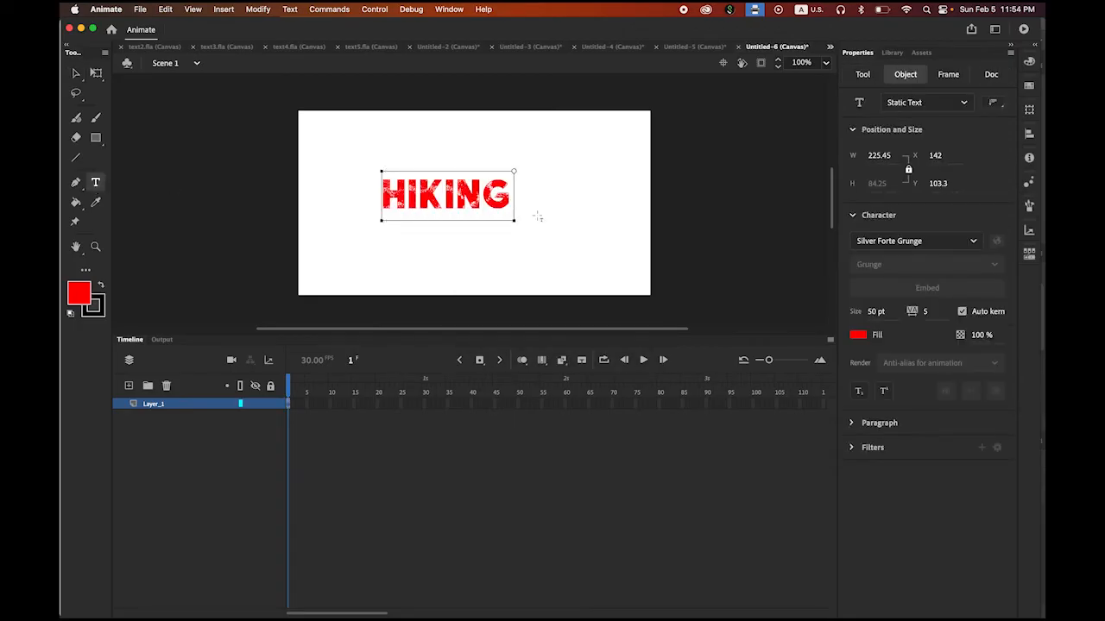
pyautogui.click(75, 73)
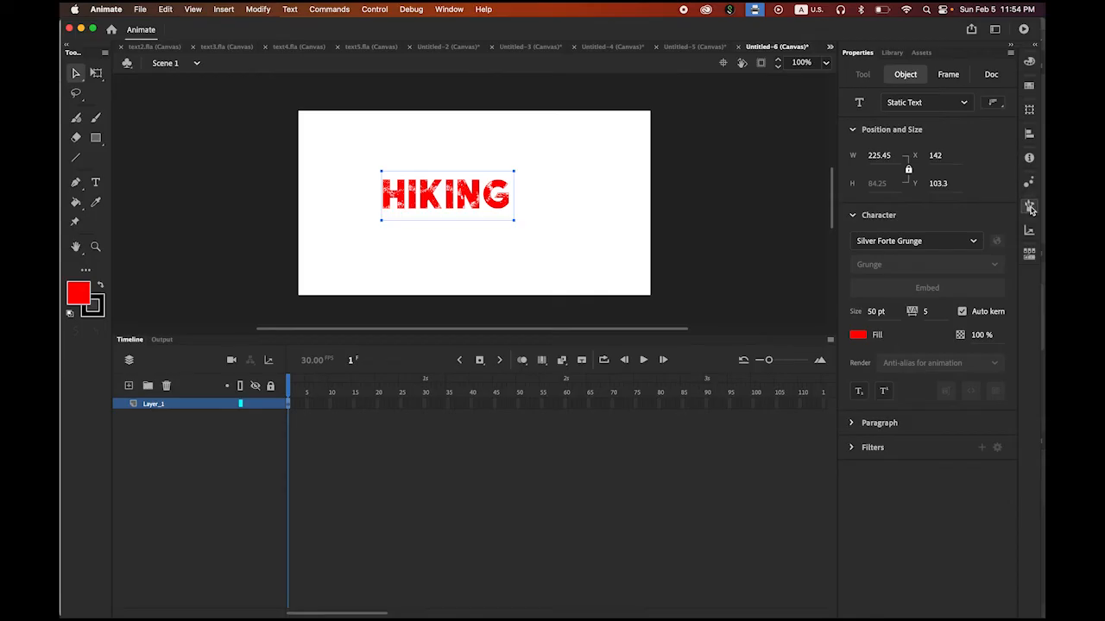
pyautogui.click(1029, 134)
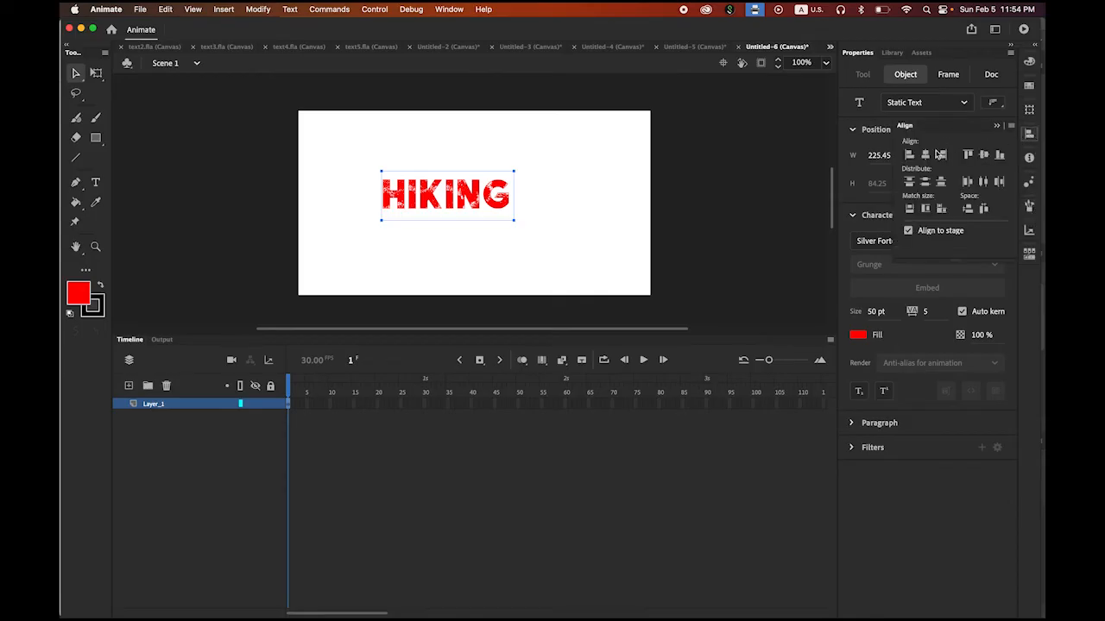
pyautogui.click(925, 155)
pyautogui.click(984, 155)
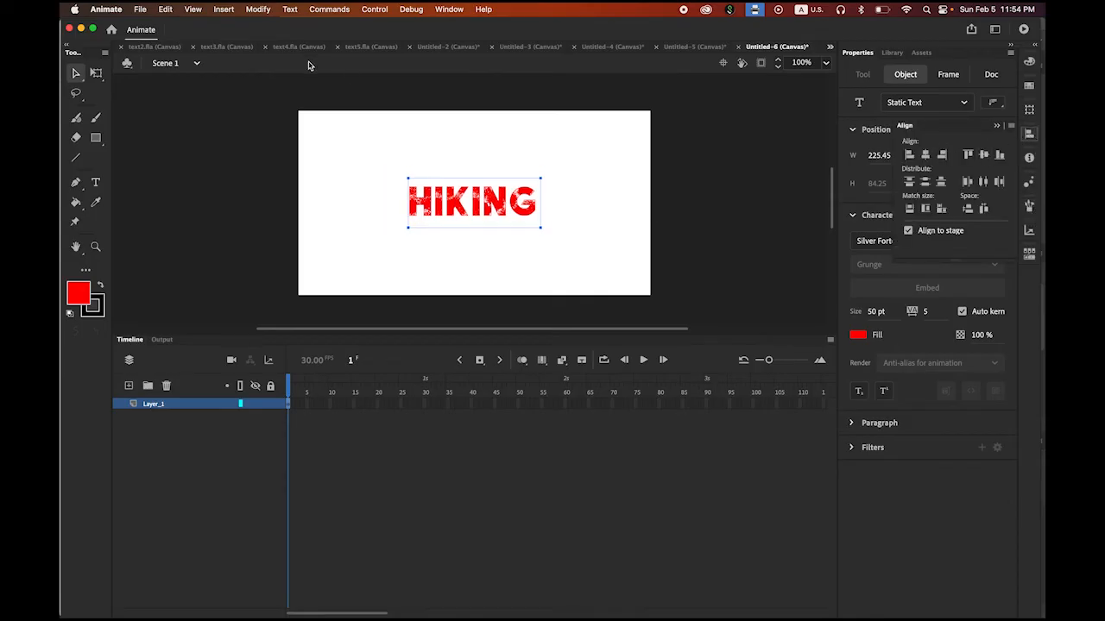
# Break the HIKING text apart into single letters and distribute them to separate layers.
pyautogui.click(258, 9)
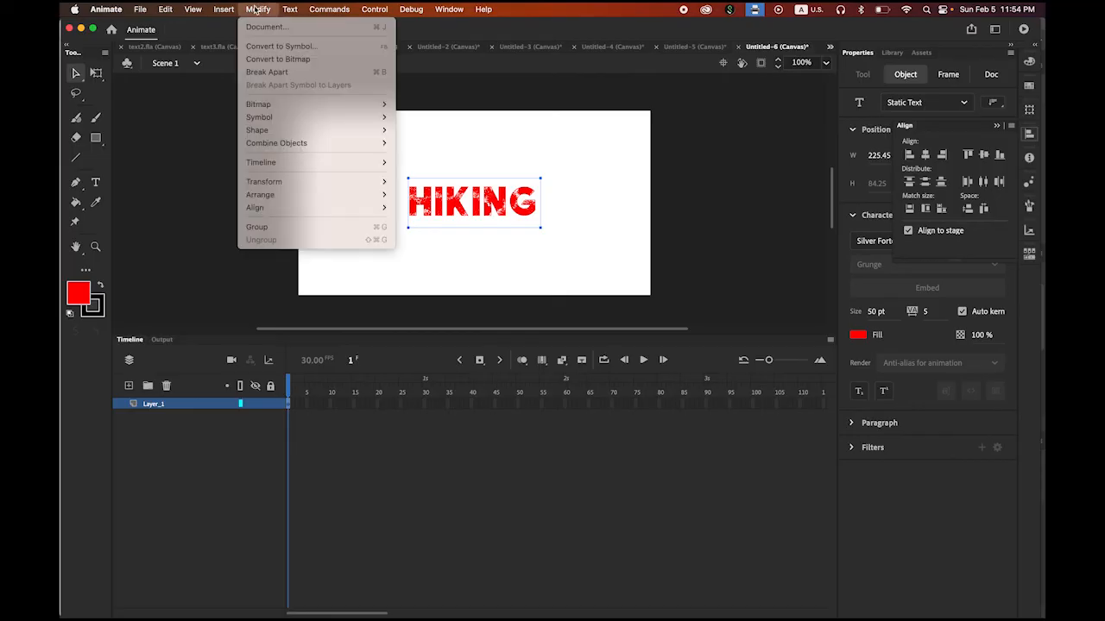
pyautogui.click(267, 71)
pyautogui.click(259, 9)
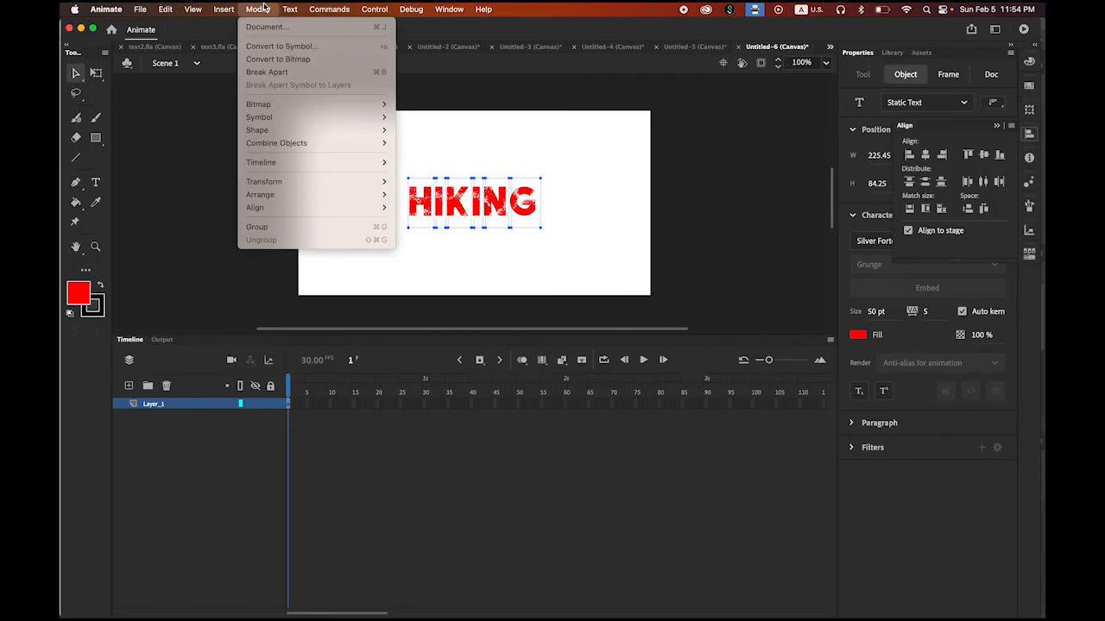
pyautogui.moveTo(297, 163)
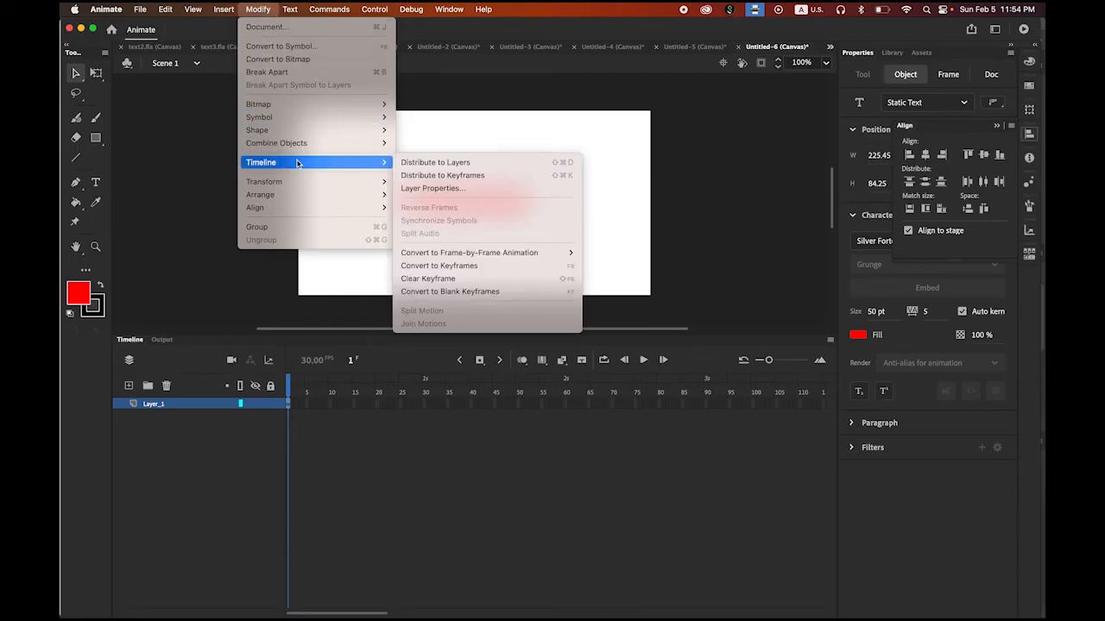
pyautogui.click(428, 164)
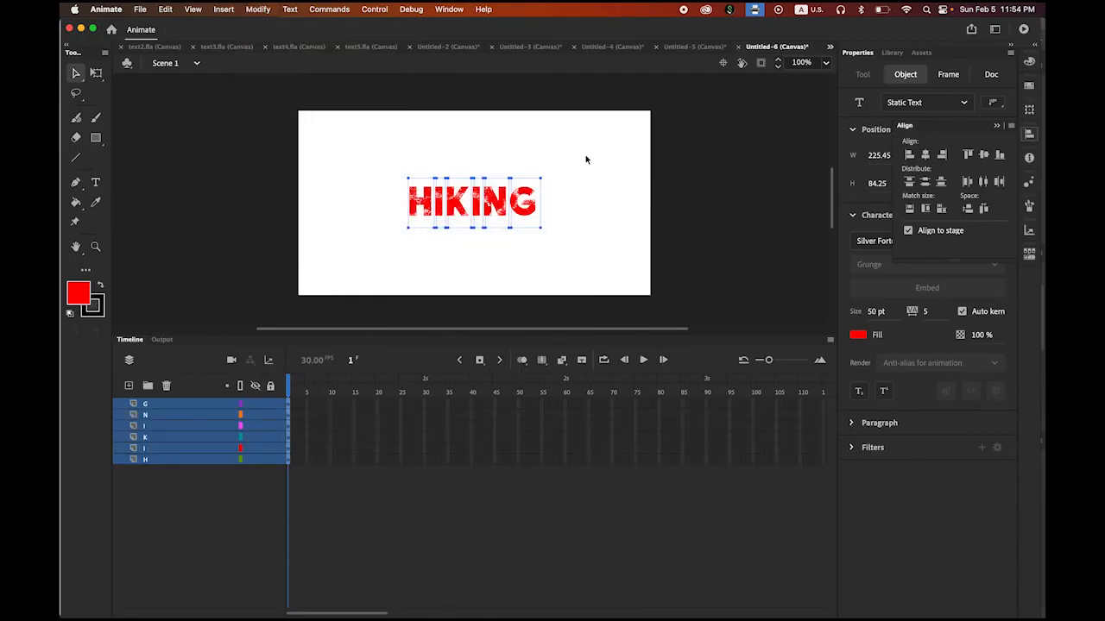
# Break the letters apart into shapes and insert keyframes at frame 10 on all six letter layers.
pyautogui.click(249, 9)
pyautogui.click(249, 71)
pyautogui.click(330, 405)
pyautogui.keyDown('shift'); pyautogui.click(331, 460); pyautogui.keyUp('shift')
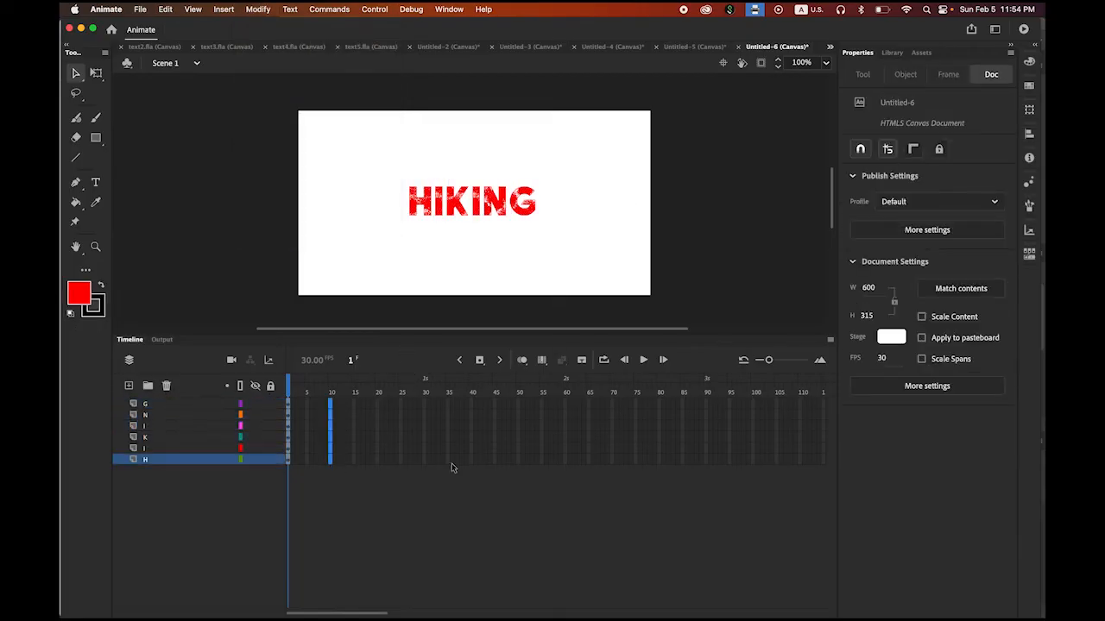
pyautogui.click(479, 360)
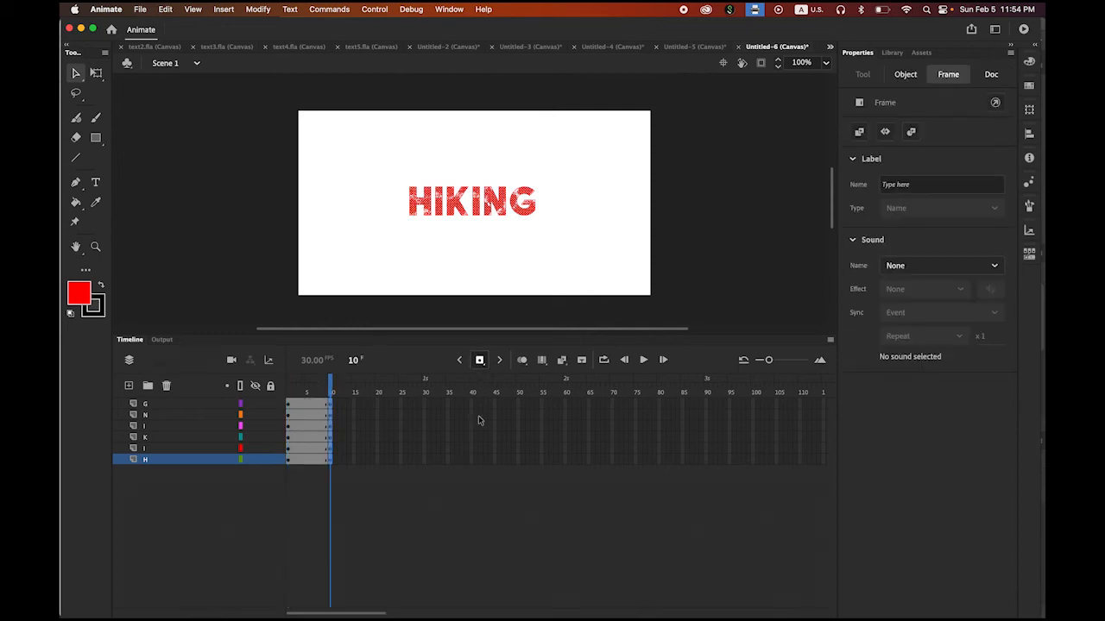
# Create classic tweens between frames 1 and 10 on all six letter layers.
pyautogui.click(163, 463)
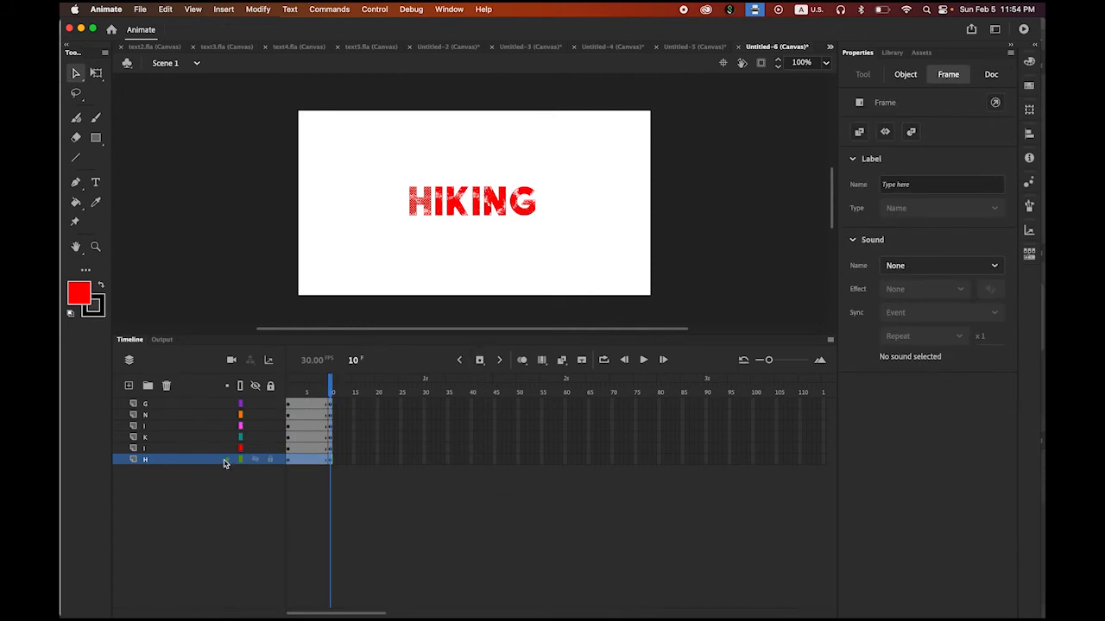
pyautogui.keyDown('shift'); pyautogui.click(171, 408); pyautogui.keyUp('shift')
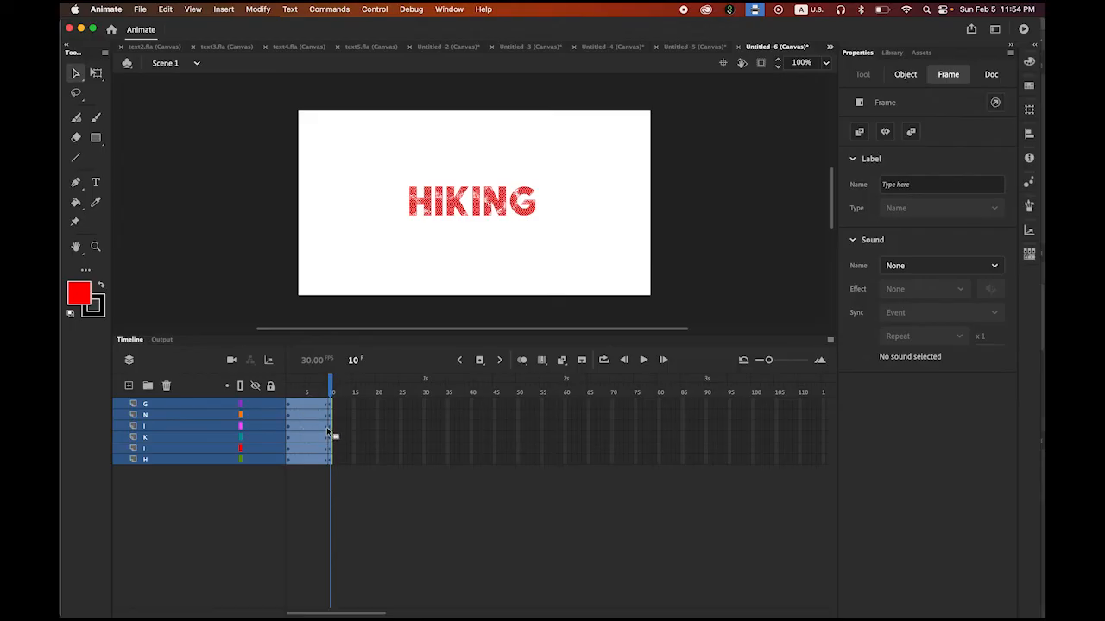
pyautogui.rightClick(303, 414)
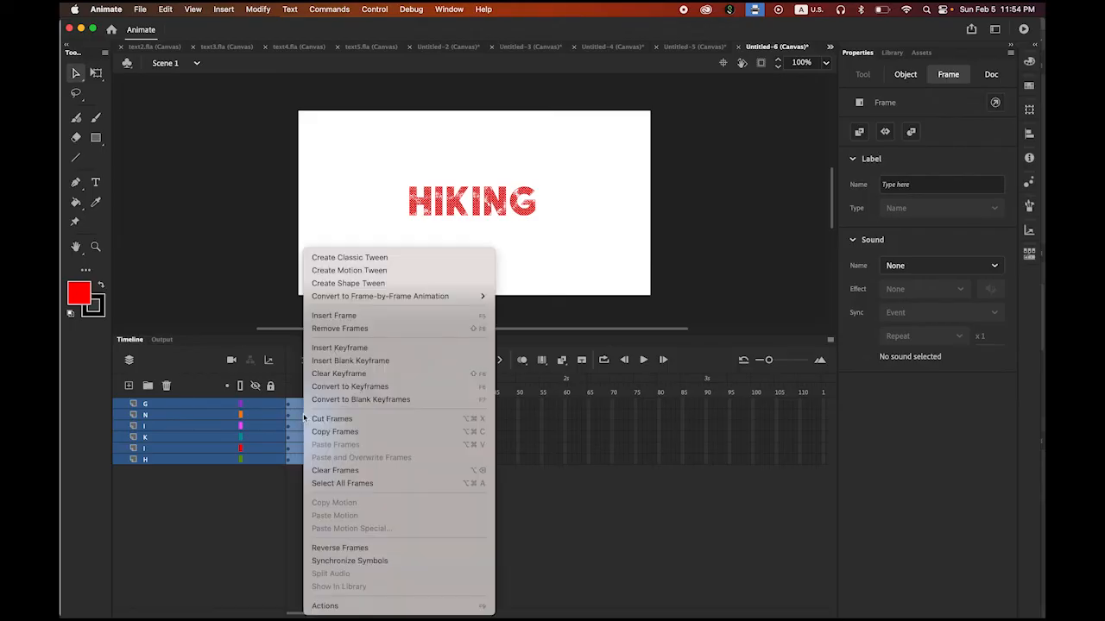
pyautogui.click(371, 259)
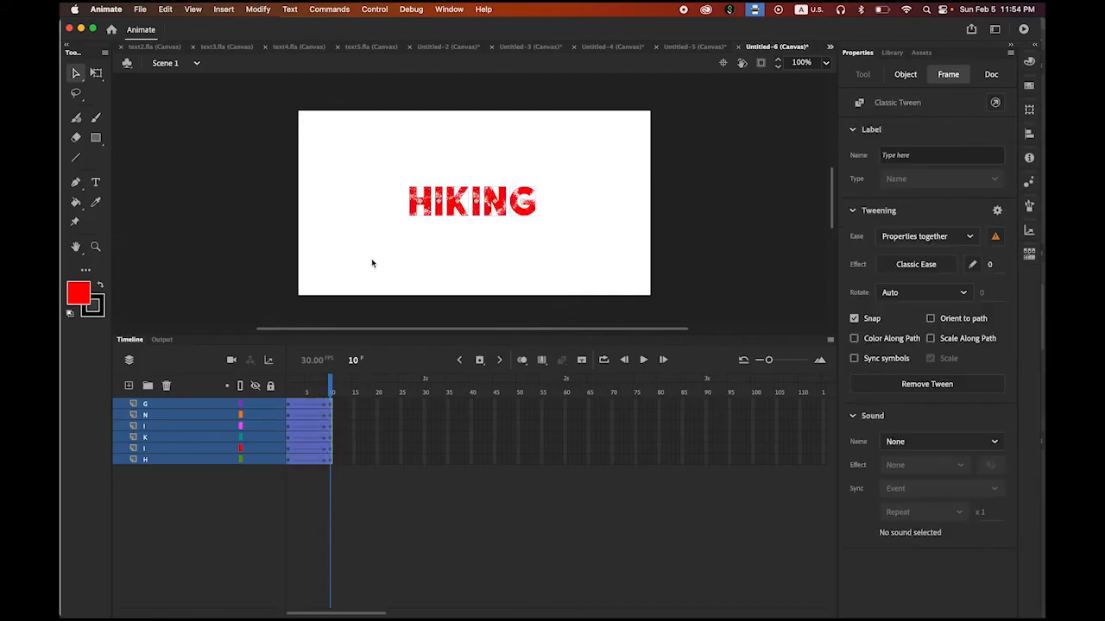
# At frame 1, move the H beyond the stage's upper-right corner to about X 637, Y -1.5, and play the tween to check it.
pyautogui.moveTo(296, 388); pyautogui.dragTo(273, 387)
pyautogui.click(290, 461)
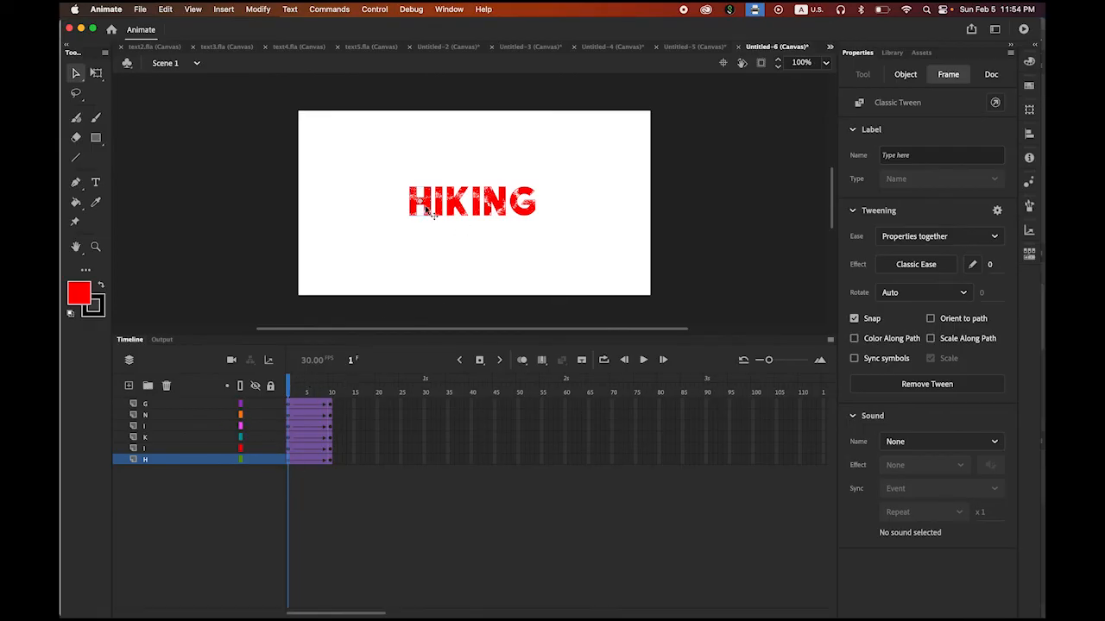
pyautogui.moveTo(430, 208); pyautogui.dragTo(681, 118)
pyautogui.click(643, 360)
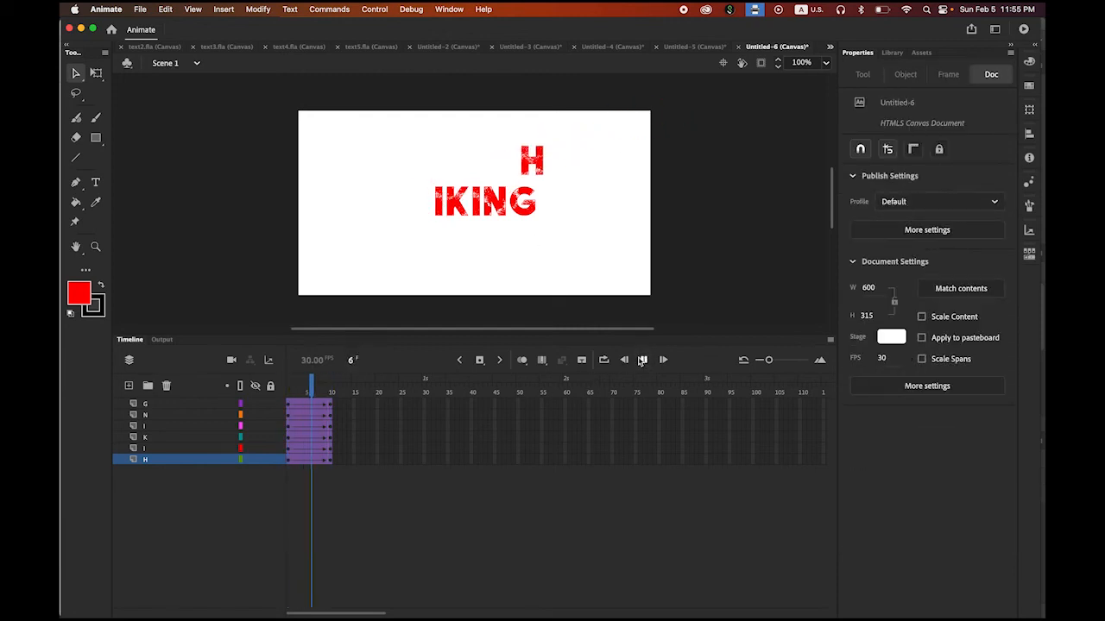
pyautogui.click(642, 360)
pyautogui.moveTo(330, 382); pyautogui.dragTo(289, 383)
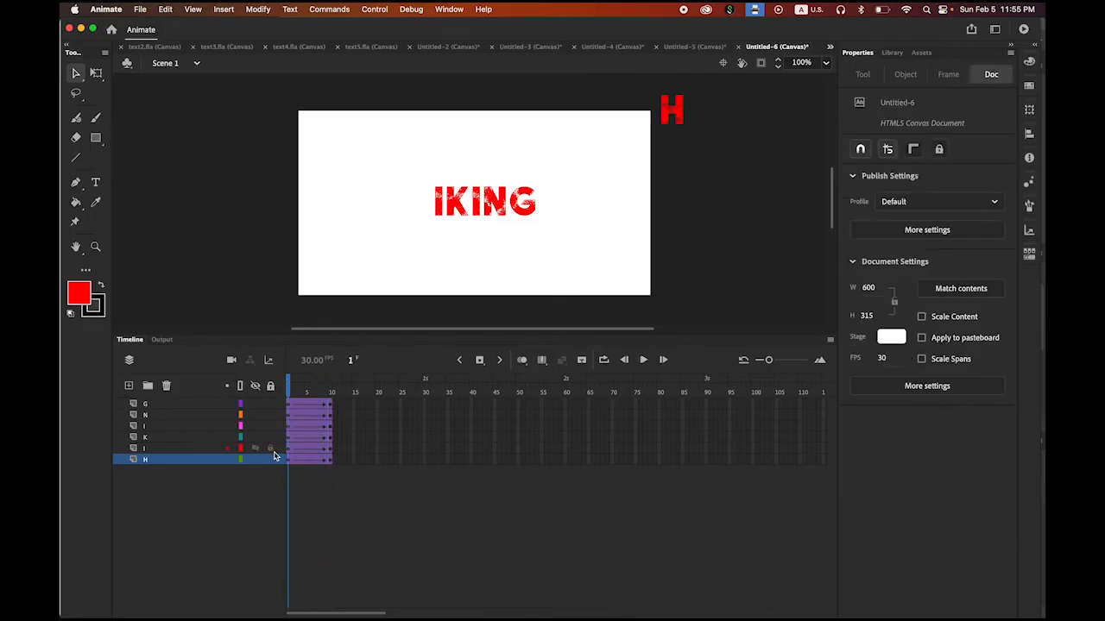
# Set the H tween's classic ease to -100, play it and return the playhead to frame 1.
pyautogui.click(290, 460)
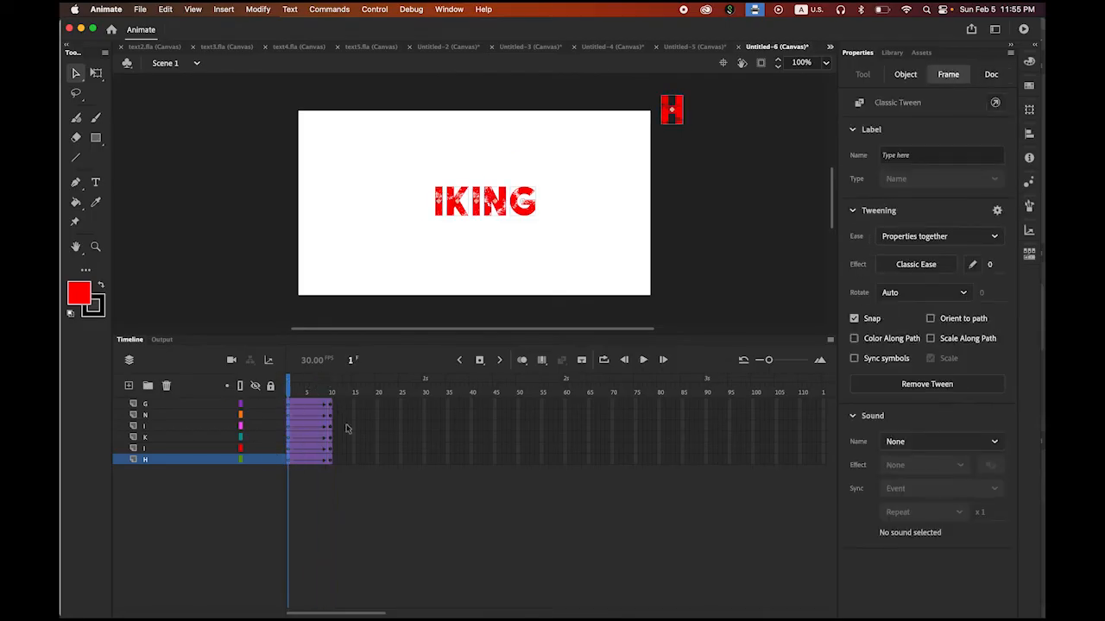
pyautogui.moveTo(990, 264); pyautogui.dragTo(721, 278)
pyautogui.click(643, 360)
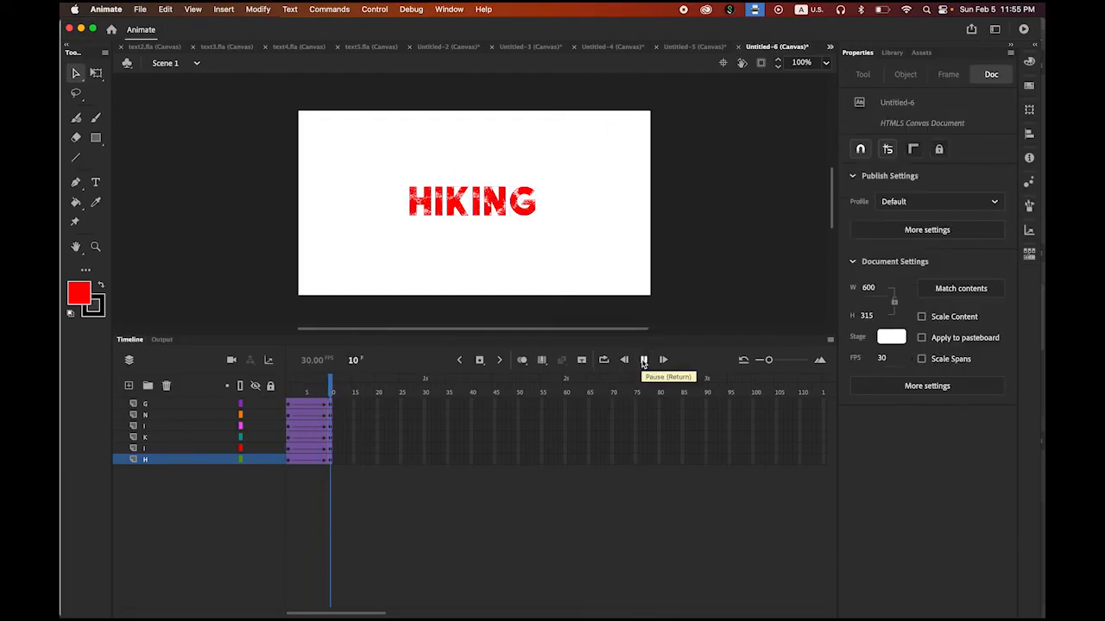
pyautogui.click(643, 360)
pyautogui.moveTo(332, 388); pyautogui.dragTo(269, 389)
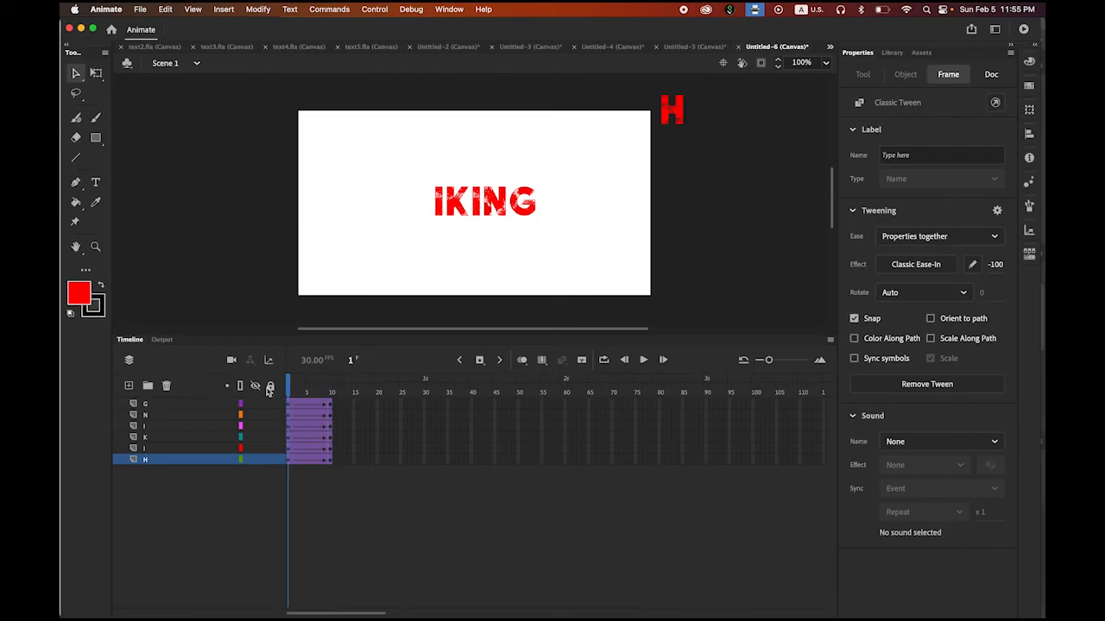
# Rotate the H beyond the stage's upper-right corner at frame 1, play the tween and return the playhead to frame 1.
pyautogui.click(700, 217)
pyautogui.click(673, 111)
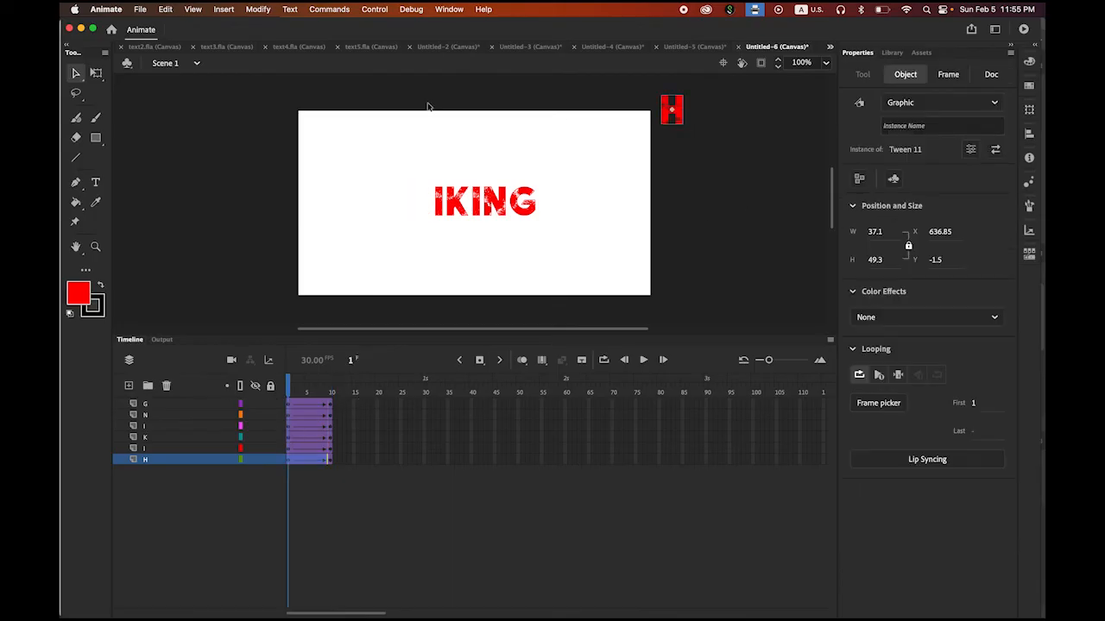
pyautogui.click(96, 73)
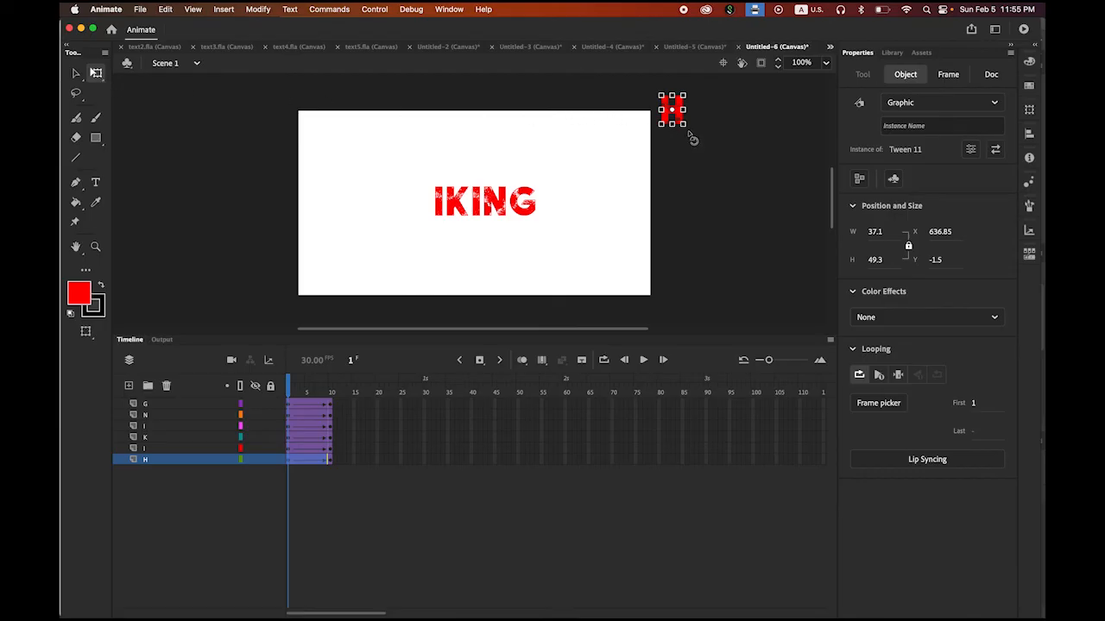
pyautogui.moveTo(692, 138); pyautogui.dragTo(631, 123)
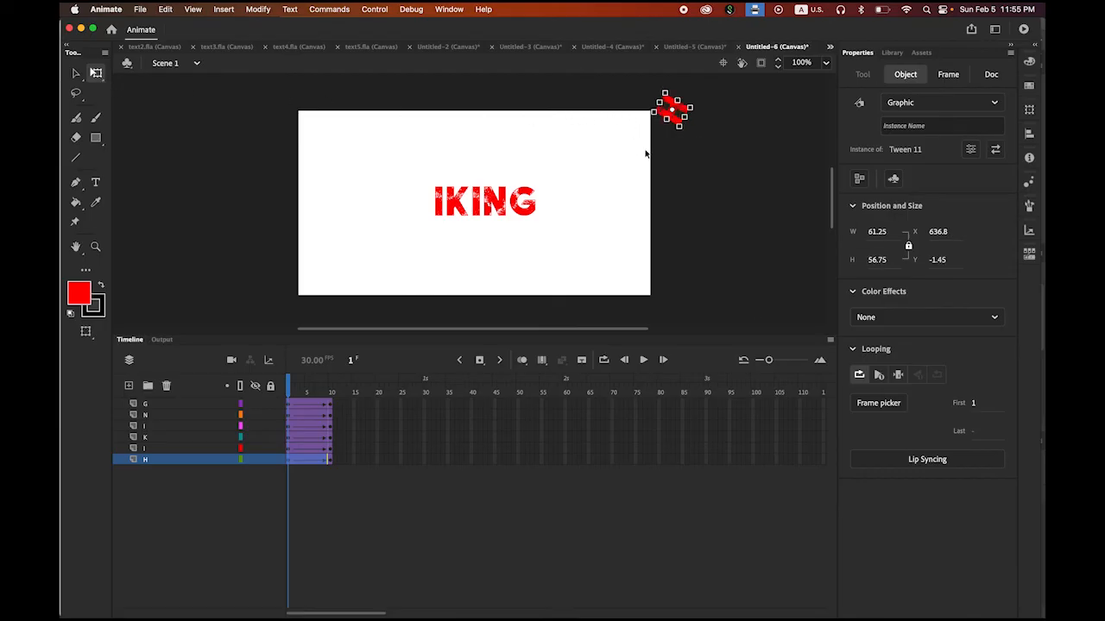
pyautogui.click(643, 362)
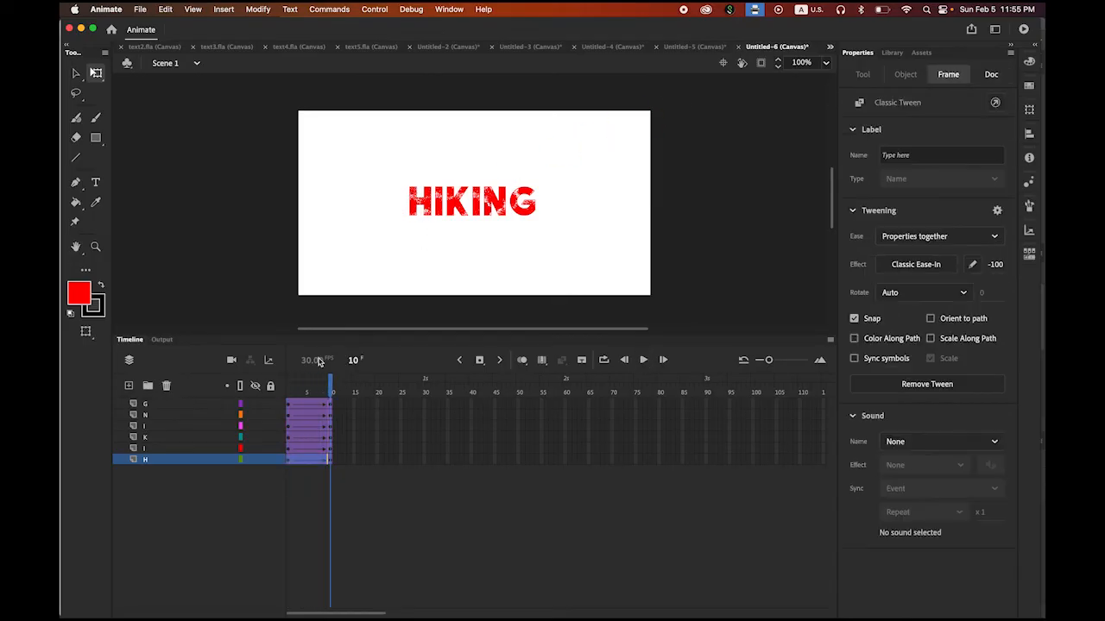
pyautogui.moveTo(333, 393); pyautogui.dragTo(290, 391)
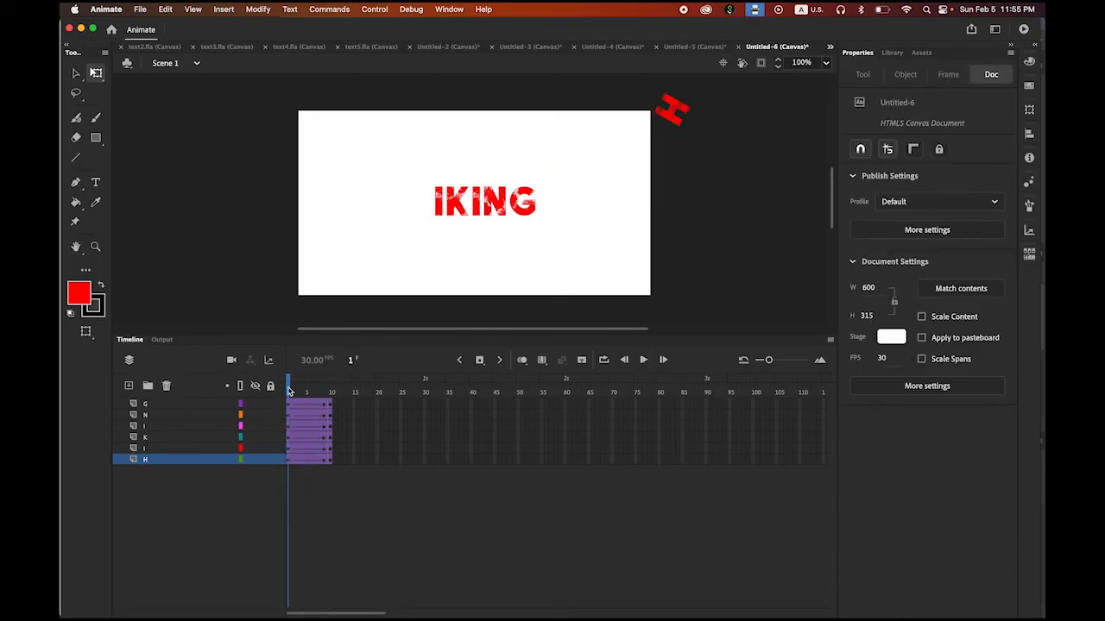
# At frame 1, move the first I below the stage to about X 468, Y 353, rotate it diagonally and play the animation.
pyautogui.click(290, 449)
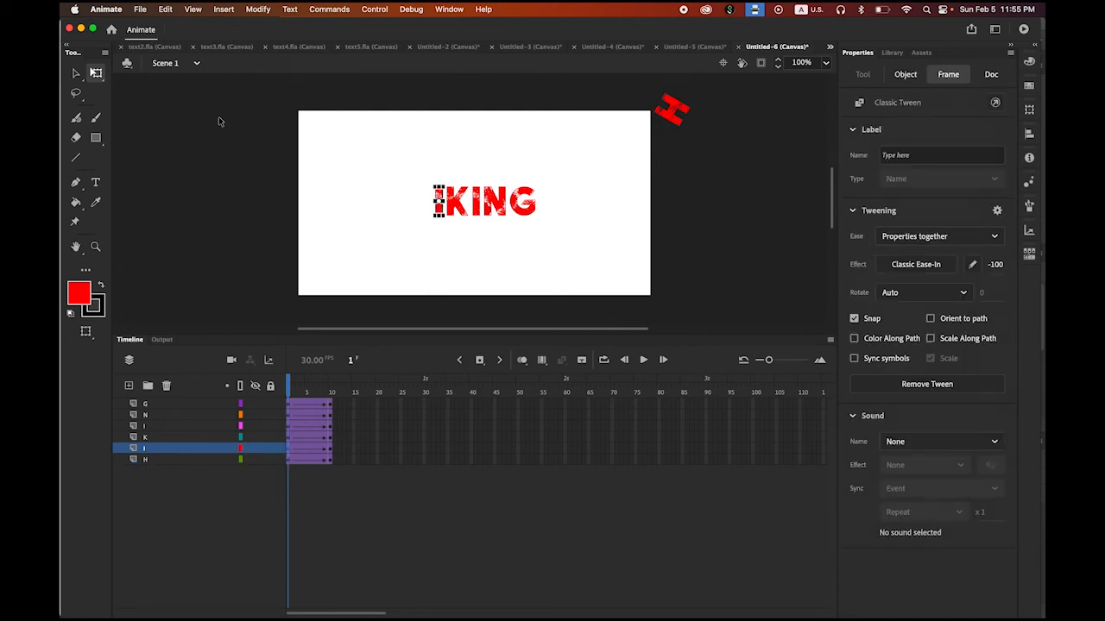
pyautogui.click(76, 73)
pyautogui.click(440, 212)
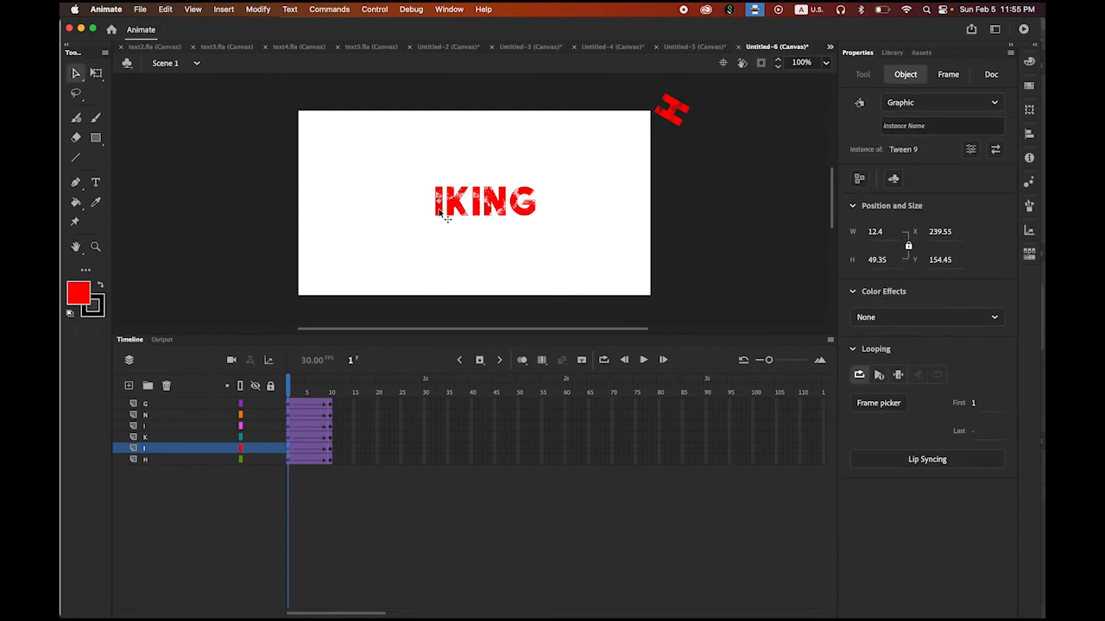
pyautogui.moveTo(447, 218); pyautogui.dragTo(577, 330)
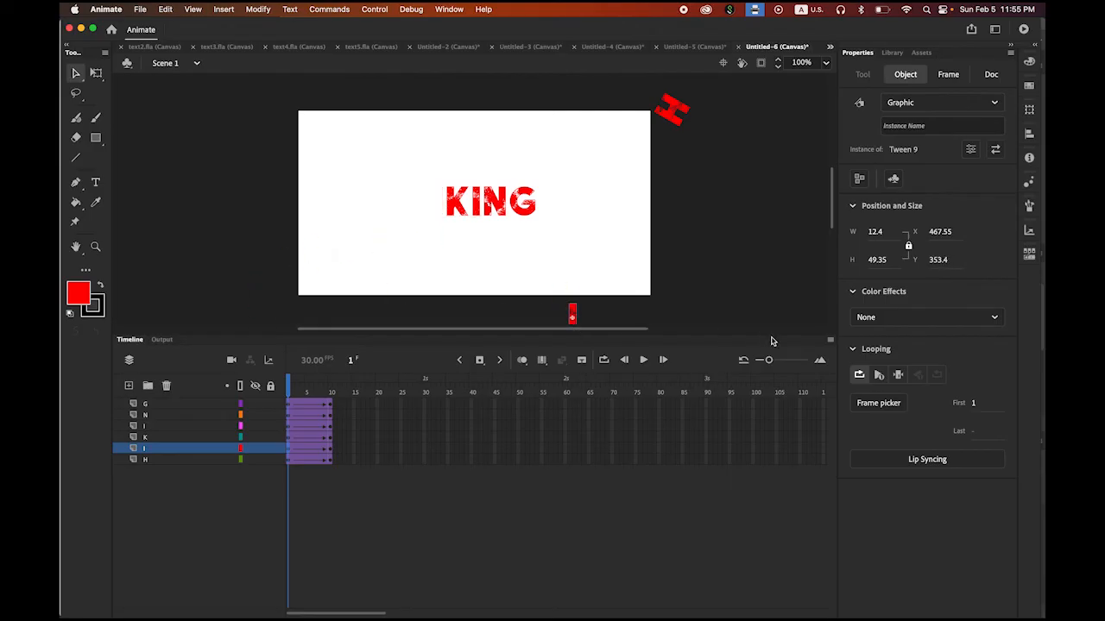
pyautogui.click(96, 72)
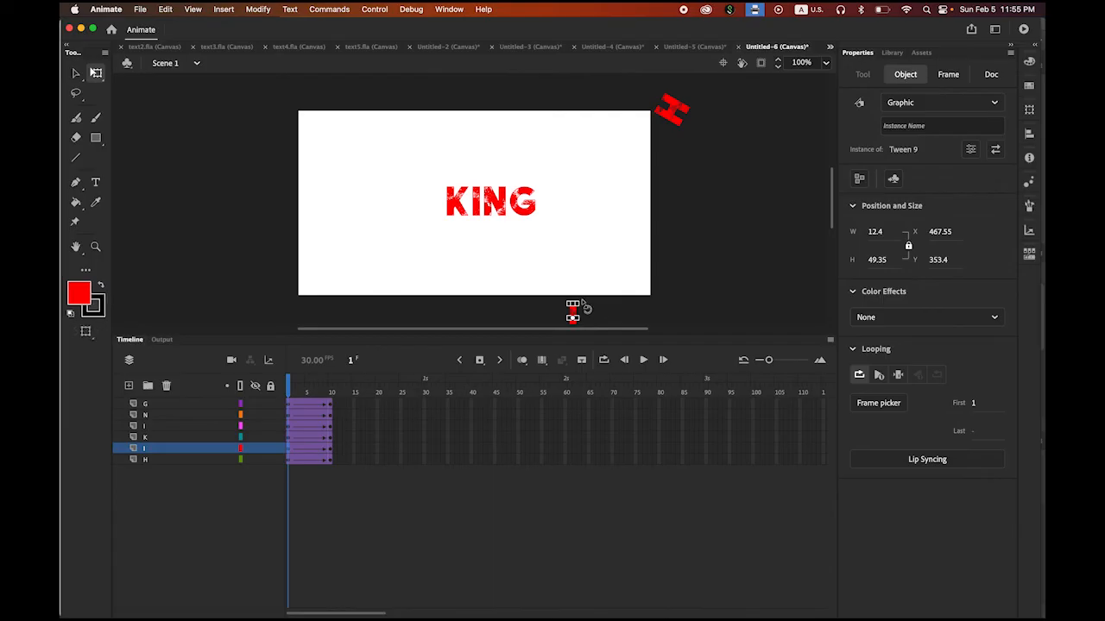
pyautogui.moveTo(592, 308); pyautogui.dragTo(600, 349)
pyautogui.click(76, 73)
pyautogui.click(171, 127)
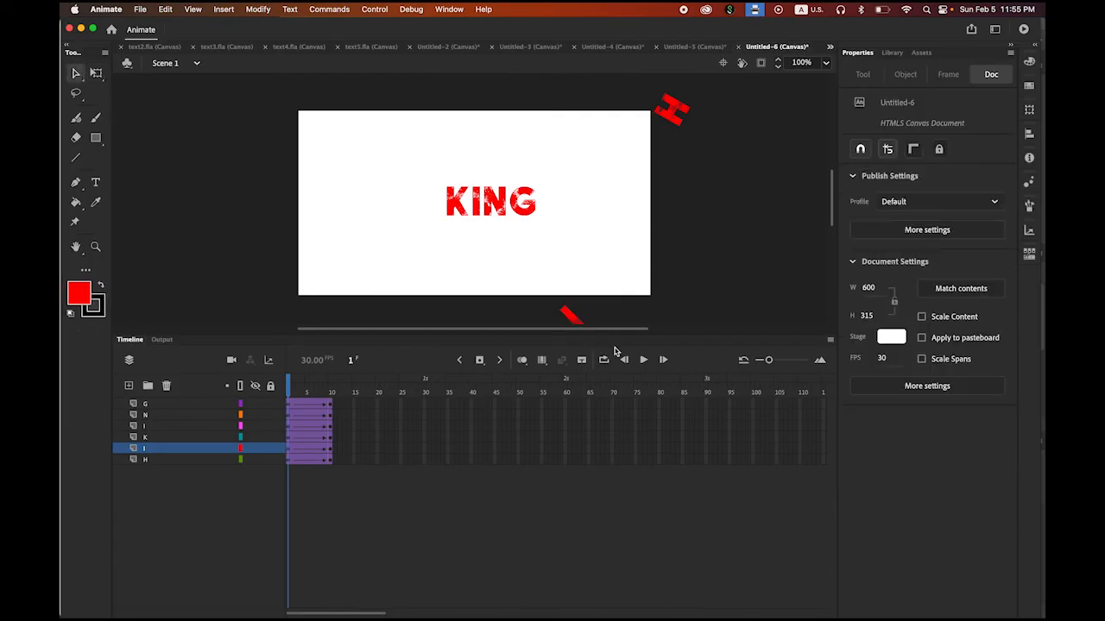
pyautogui.click(643, 360)
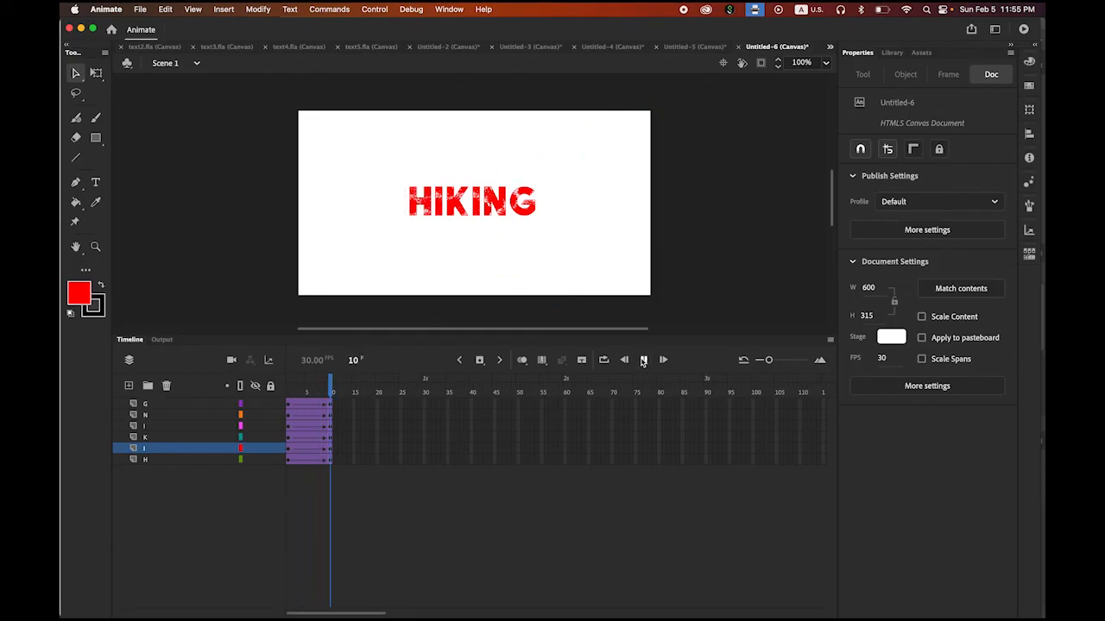
pyautogui.click(643, 360)
# At frame 1, move the K beyond the stage's upper-left corner to about X -54, Y 2, and rotate it.
pyautogui.click(175, 438)
pyautogui.click(288, 440)
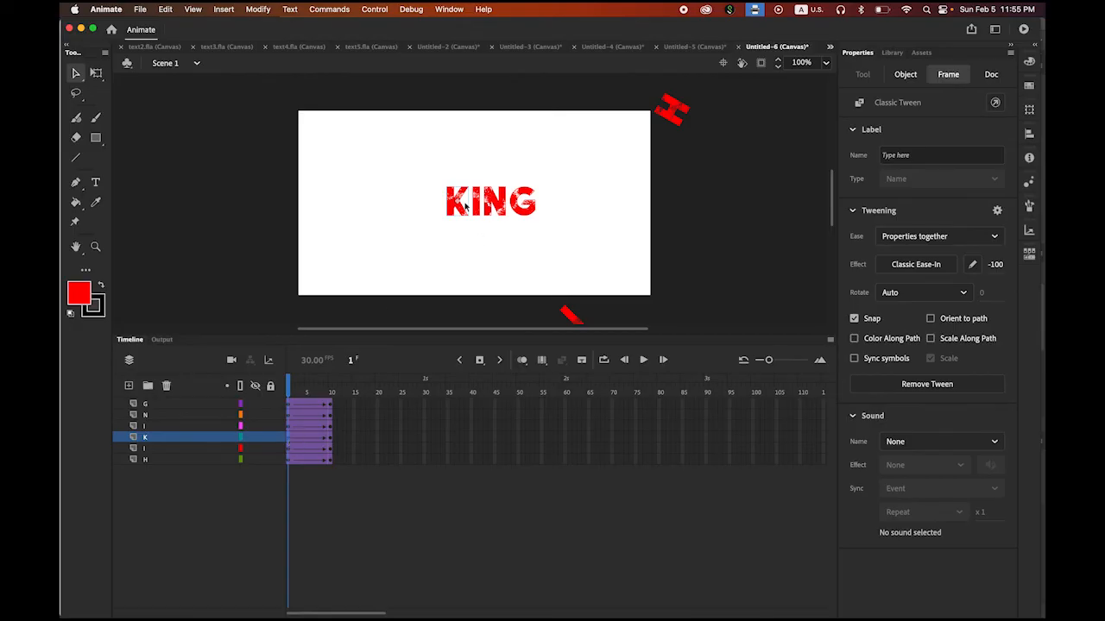
pyautogui.moveTo(463, 213); pyautogui.dragTo(268, 121)
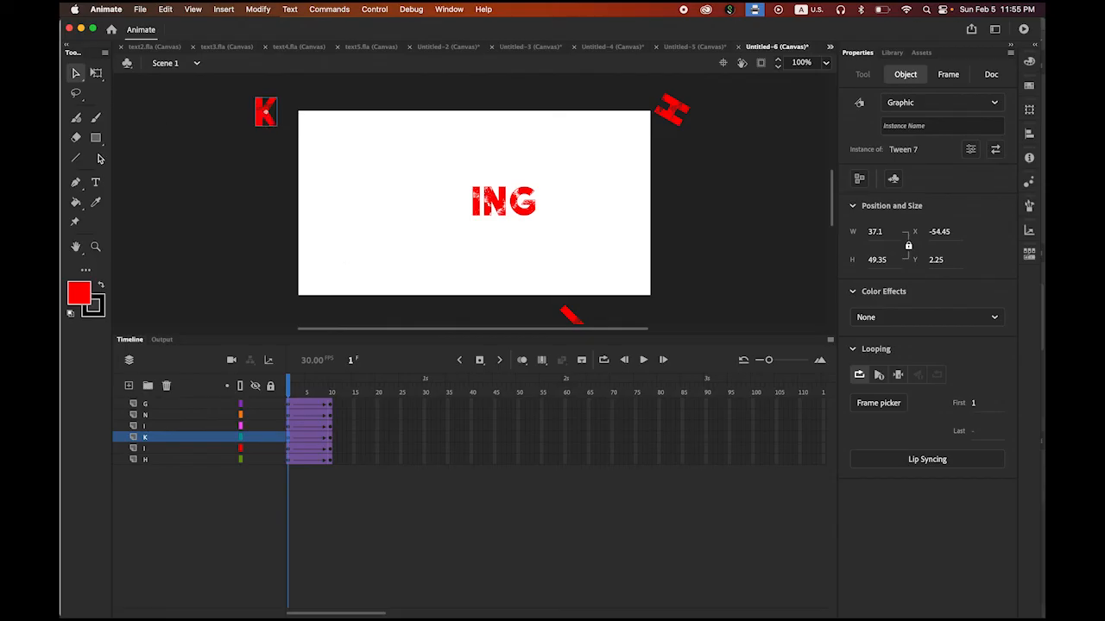
pyautogui.click(95, 73)
pyautogui.moveTo(288, 132); pyautogui.dragTo(316, 113)
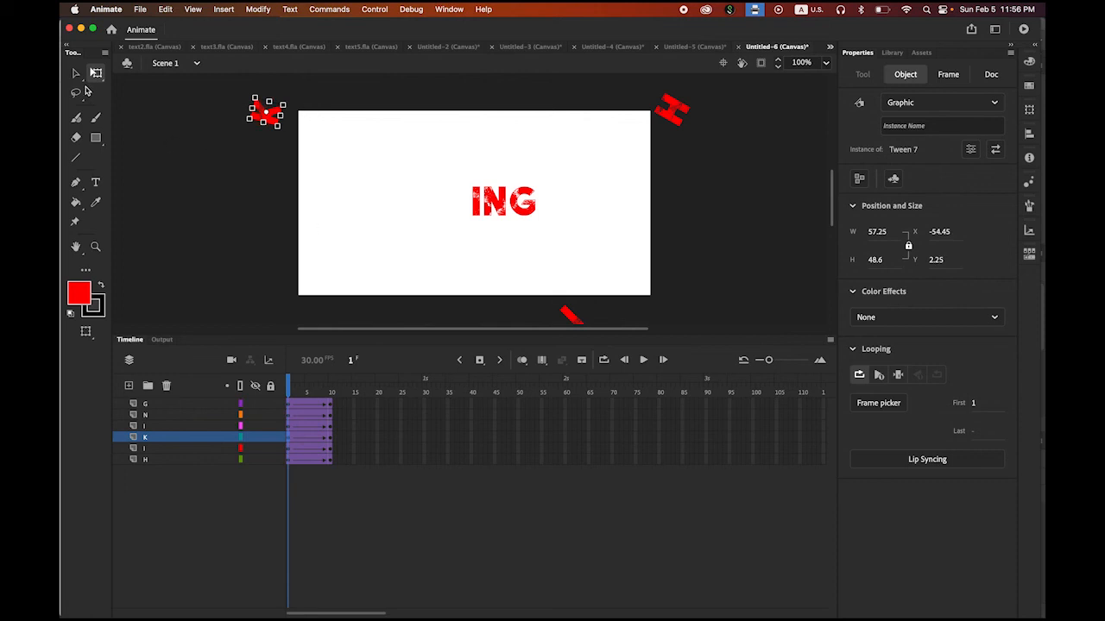
pyautogui.click(76, 74)
pyautogui.click(235, 158)
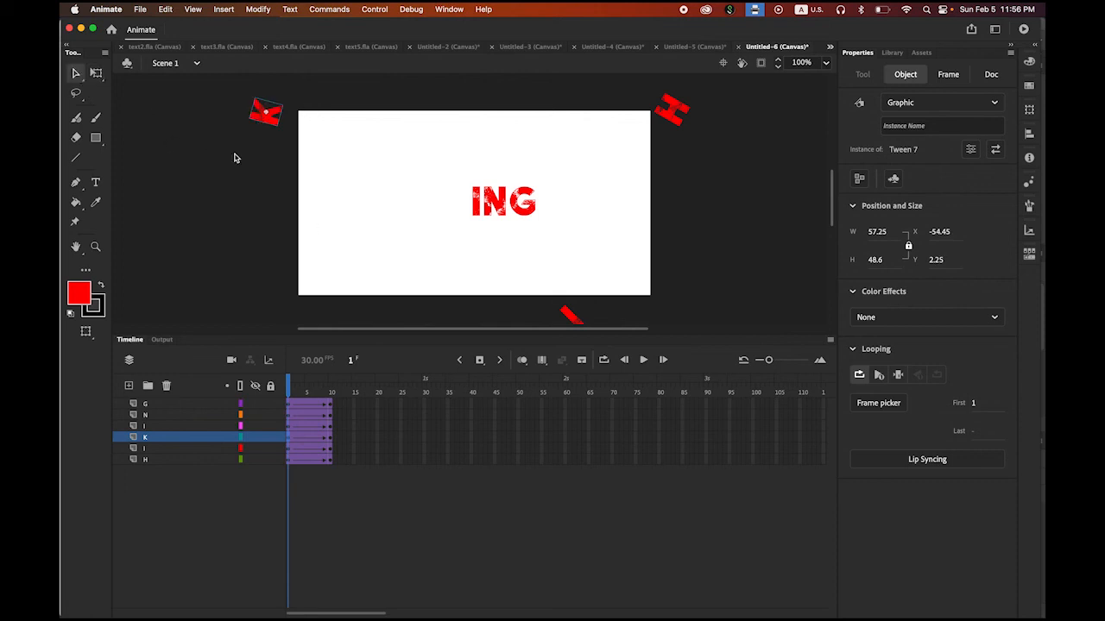
# At frame 1, move the second I above the stage to about X 250, Y -27, and rotate it close to horizontal.
pyautogui.click(290, 426)
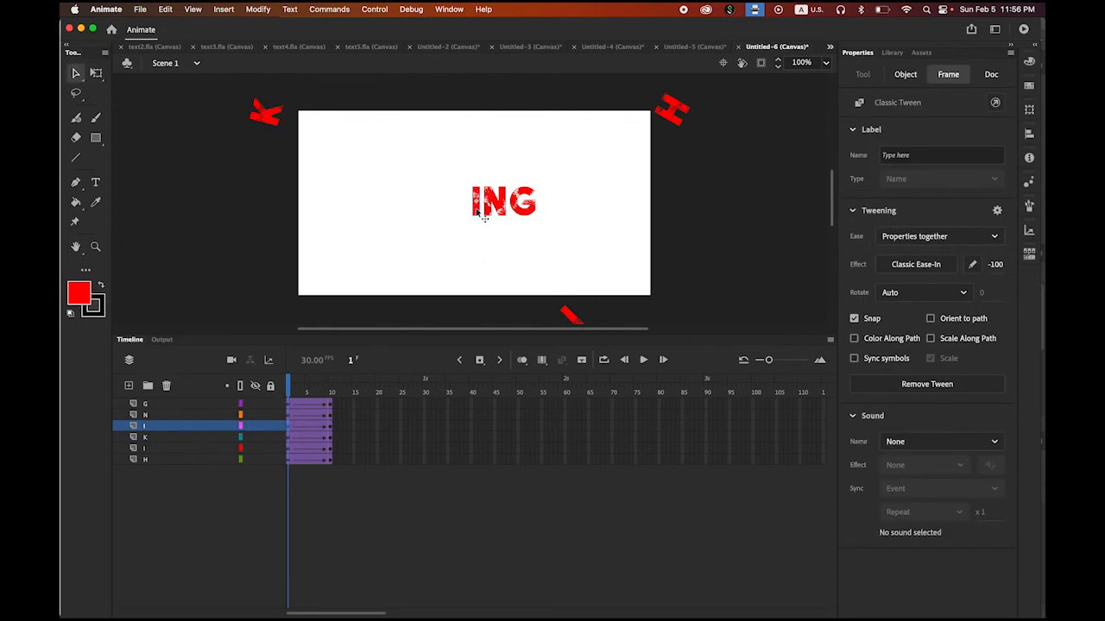
pyautogui.moveTo(484, 217); pyautogui.dragTo(450, 109)
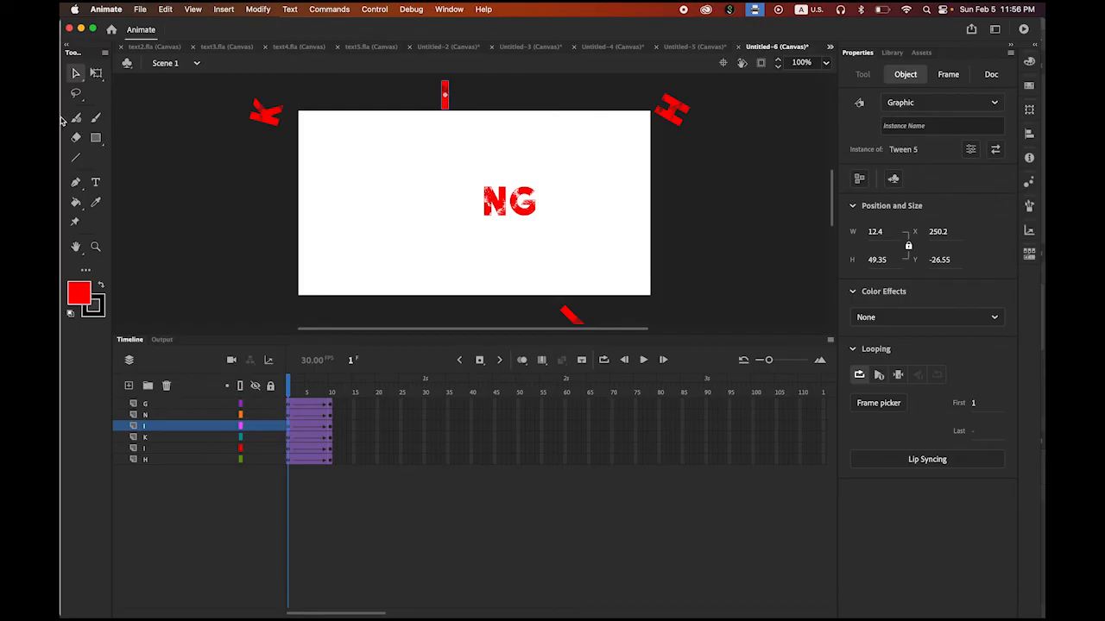
pyautogui.click(95, 73)
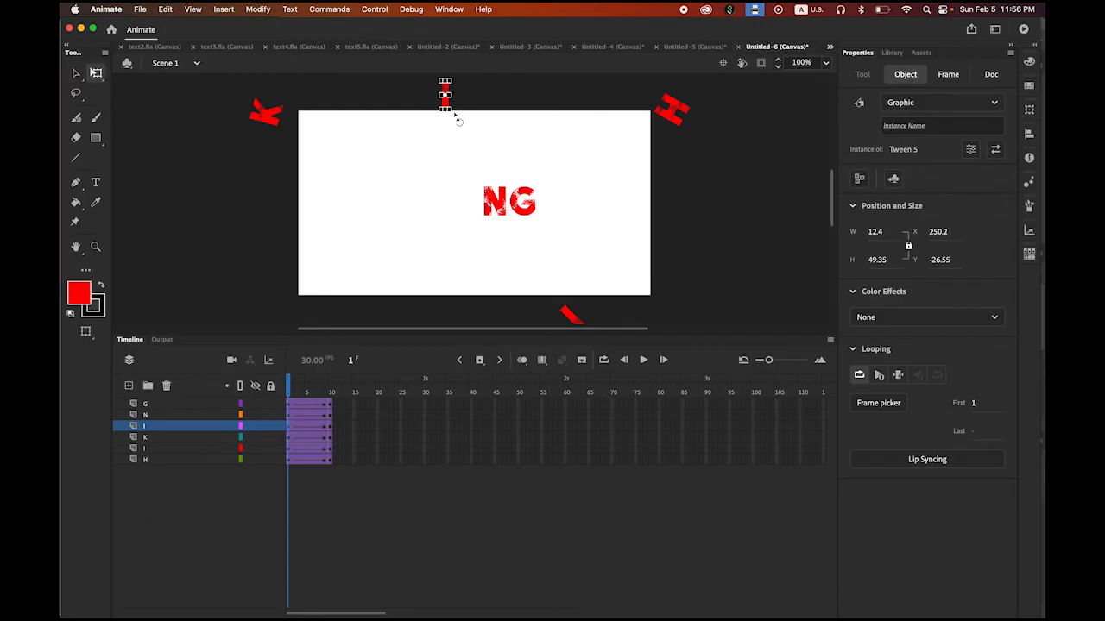
pyautogui.moveTo(454, 114); pyautogui.dragTo(377, 96)
pyautogui.click(75, 73)
# At frame 1, move the N outside the stage's lower-left edge to about X -29, Y 252, and rotate it diagonally.
pyautogui.click(288, 422)
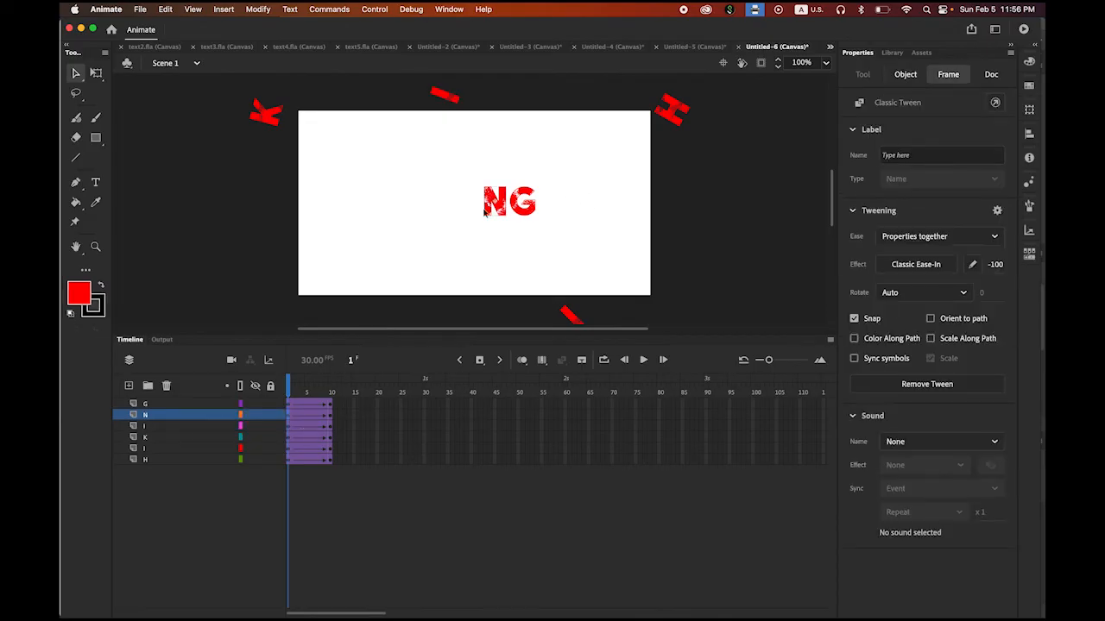
pyautogui.click(501, 213)
pyautogui.moveTo(507, 218); pyautogui.dragTo(296, 274)
pyautogui.click(97, 73)
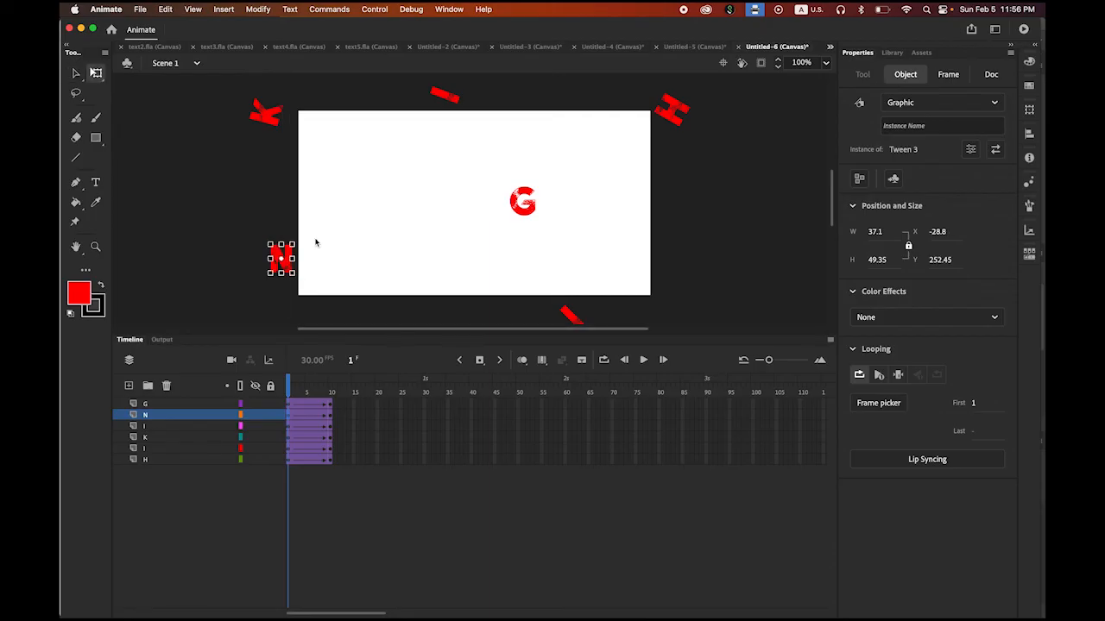
pyautogui.moveTo(302, 245); pyautogui.dragTo(222, 256)
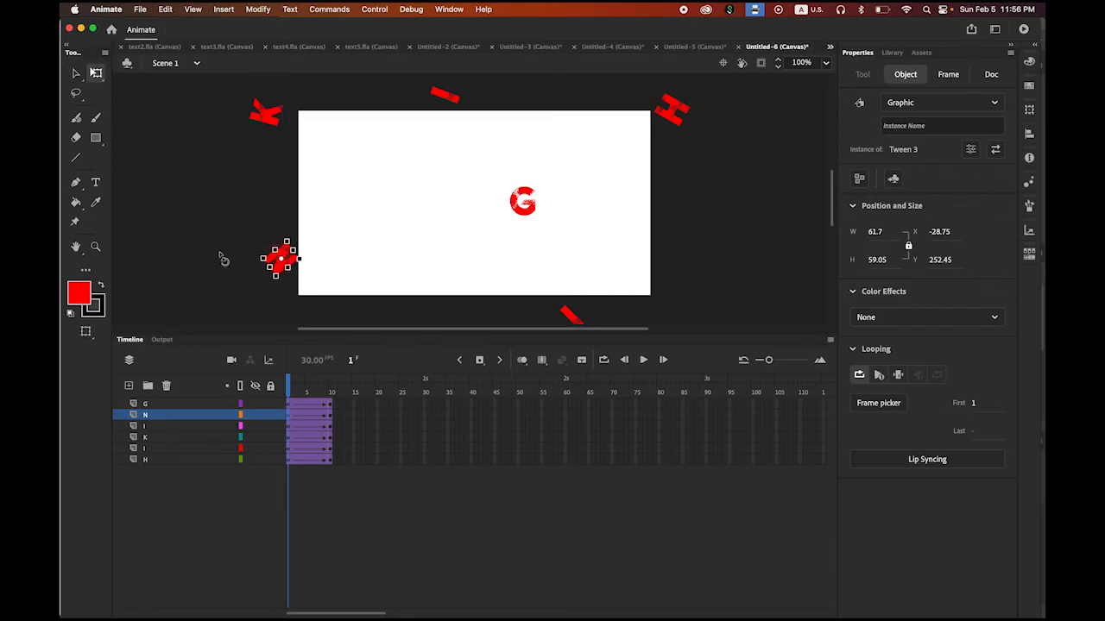
pyautogui.click(76, 74)
pyautogui.click(194, 143)
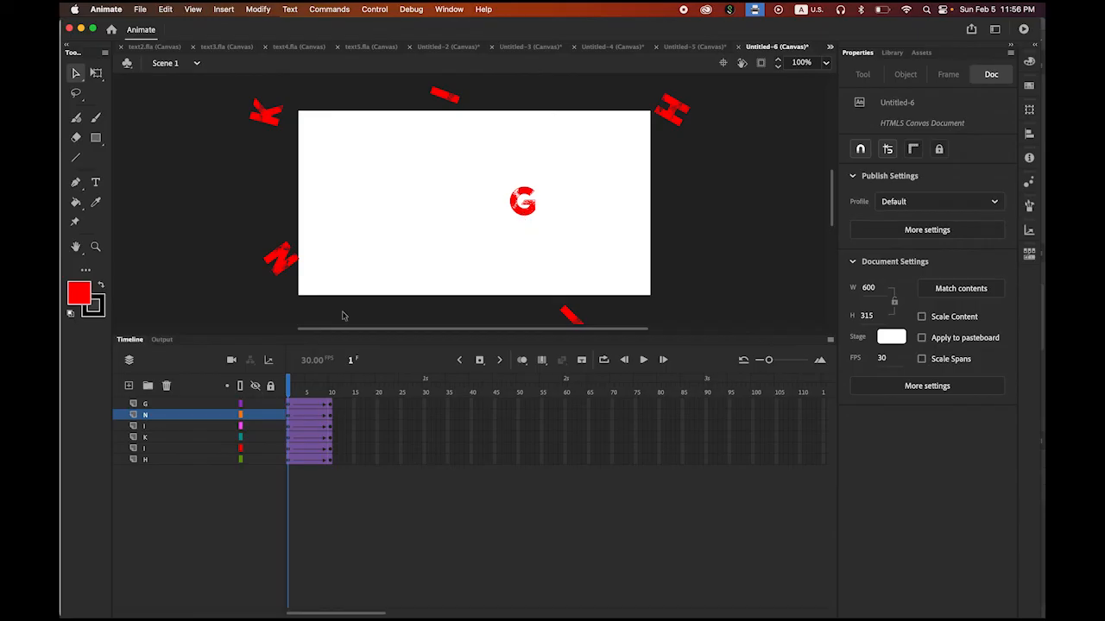
# At frame 1, move the G below the stage to about X 108, Y 344, rotate it and play the whole animation.
pyautogui.click(291, 405)
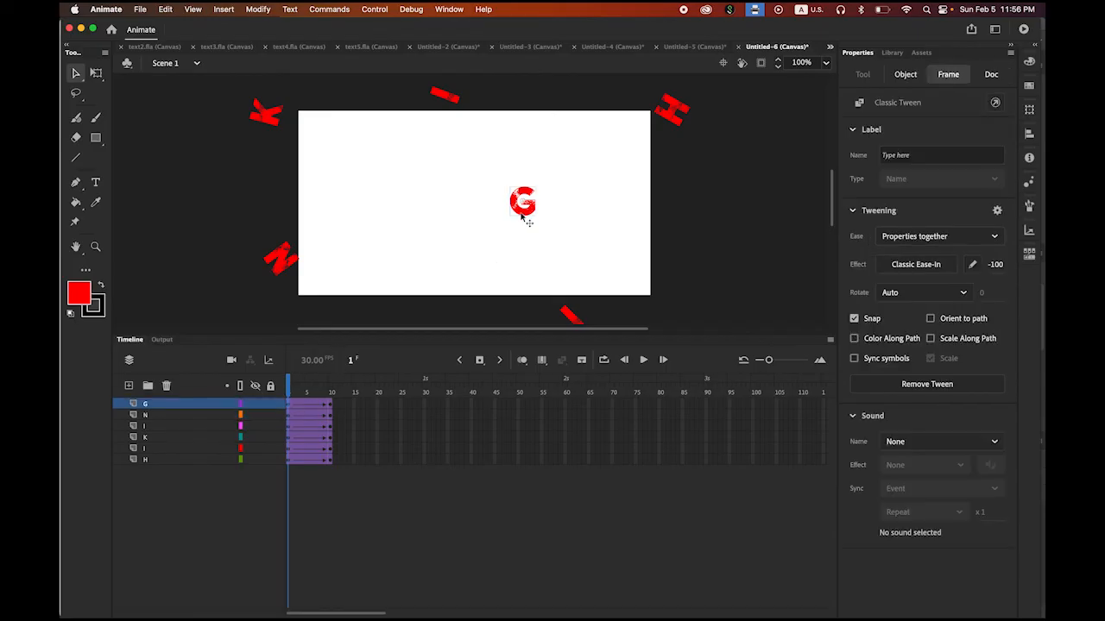
pyautogui.moveTo(524, 218); pyautogui.dragTo(367, 328)
pyautogui.click(96, 73)
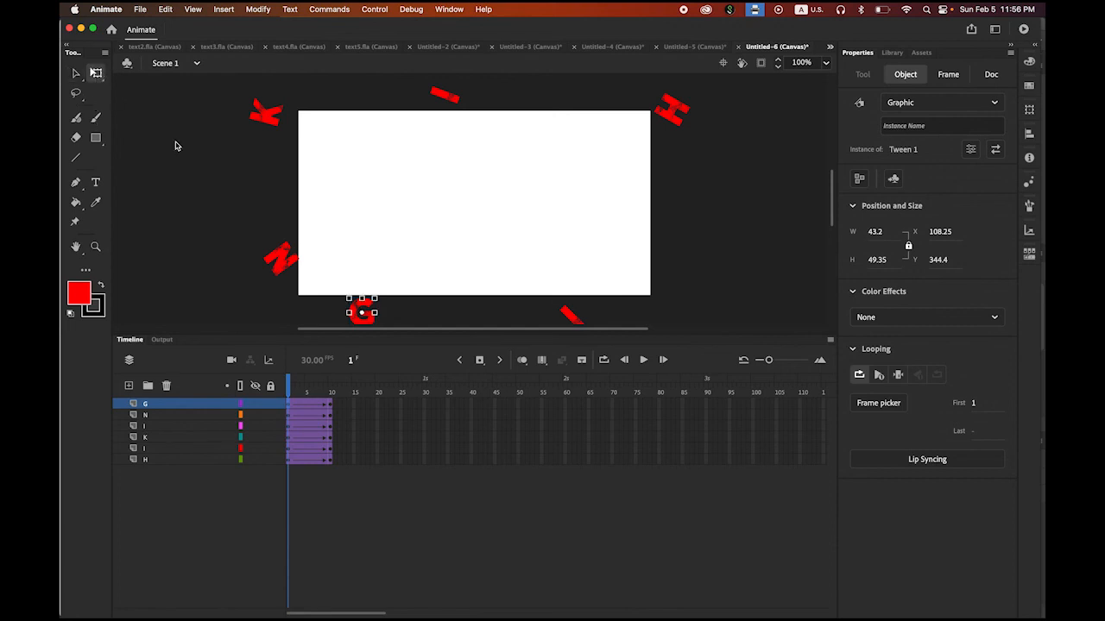
pyautogui.moveTo(388, 302); pyautogui.dragTo(303, 316)
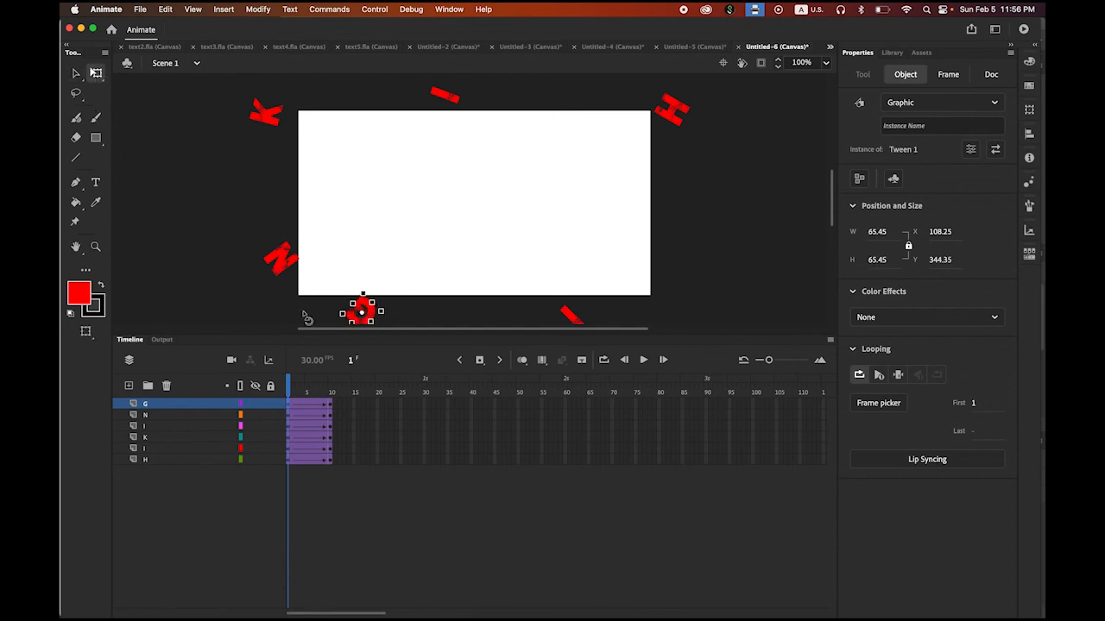
pyautogui.click(75, 73)
pyautogui.click(155, 137)
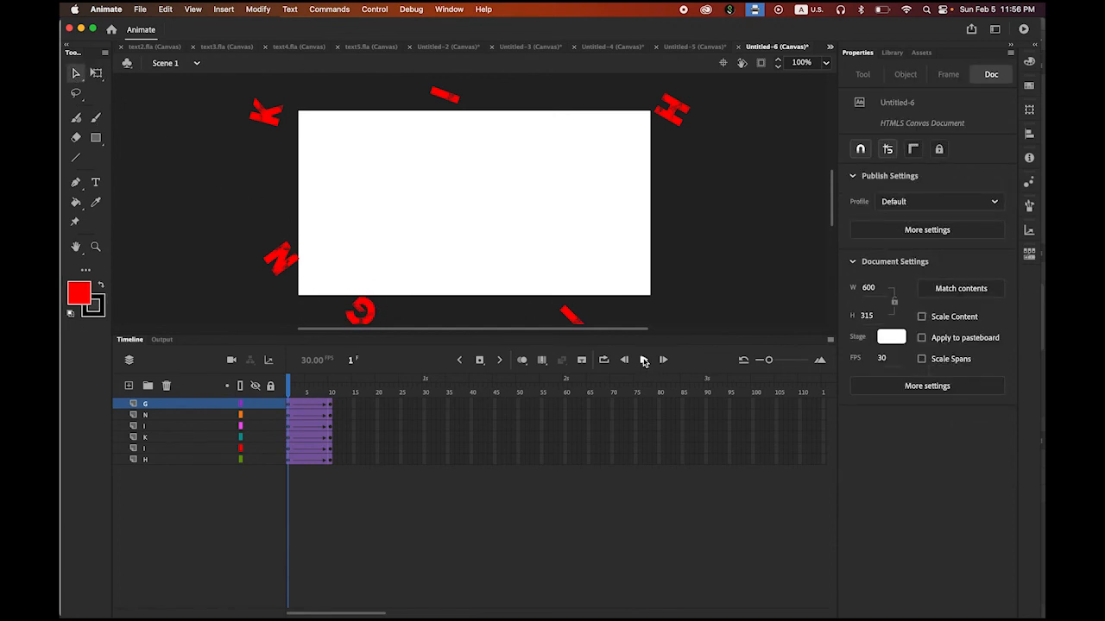
pyautogui.click(643, 361)
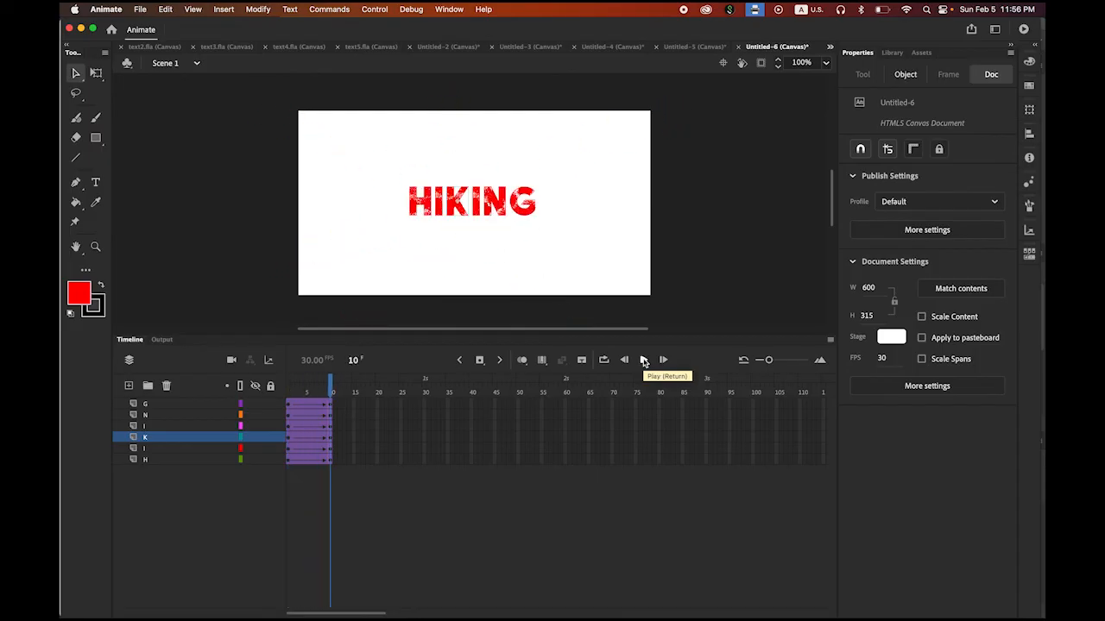
pyautogui.click(643, 361)
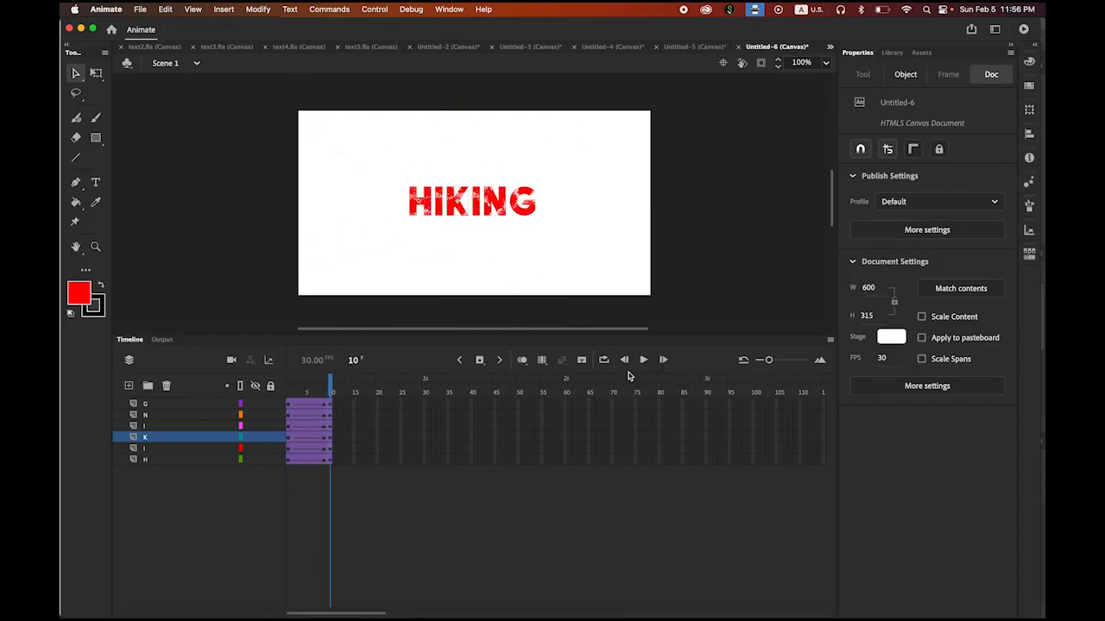
# Shift the H layer's tween to frames 6–15 and the first I layer's tween to frames 16–25.
pyautogui.click(170, 459)
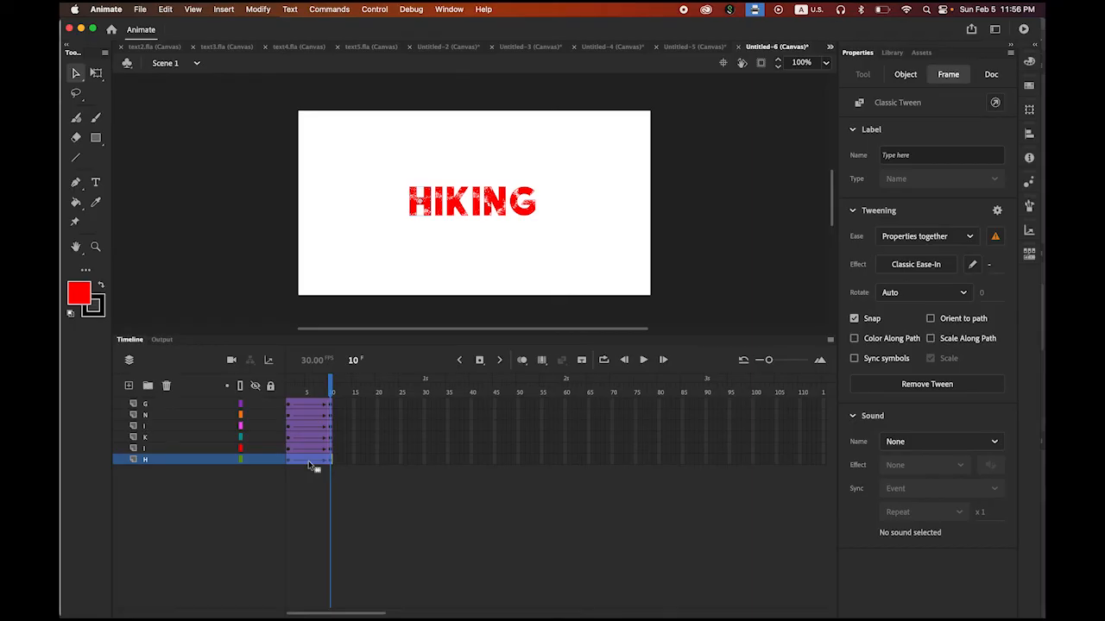
pyautogui.moveTo(309, 464); pyautogui.dragTo(373, 453)
pyautogui.click(173, 448)
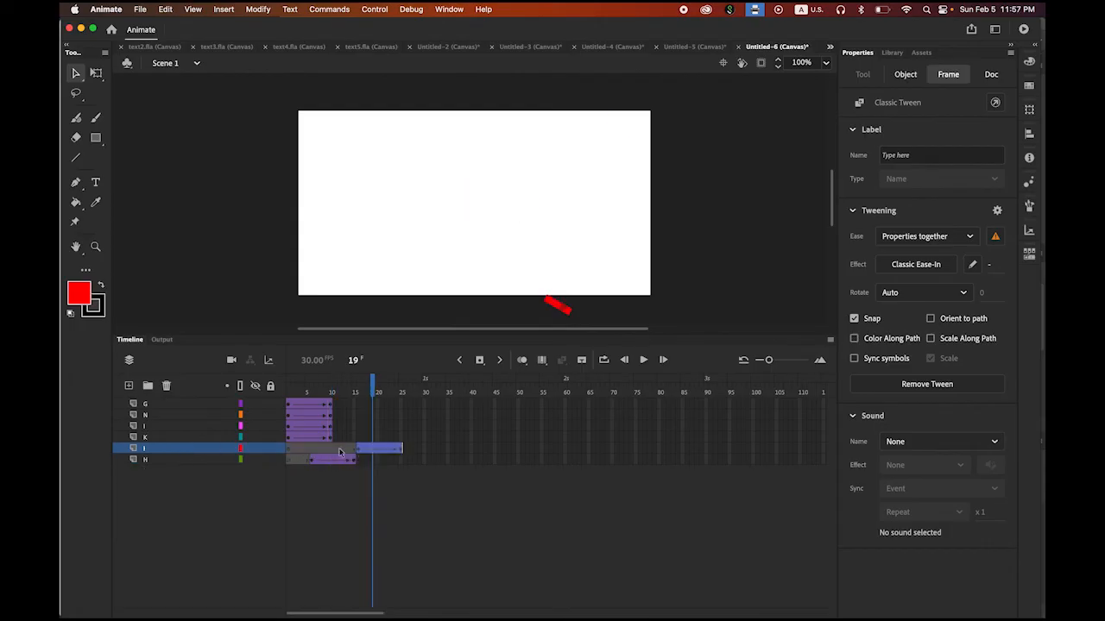
# Shift the K layer's tween to frames 3–12 and the second I layer's tween to frames 11–20.
pyautogui.click(207, 438)
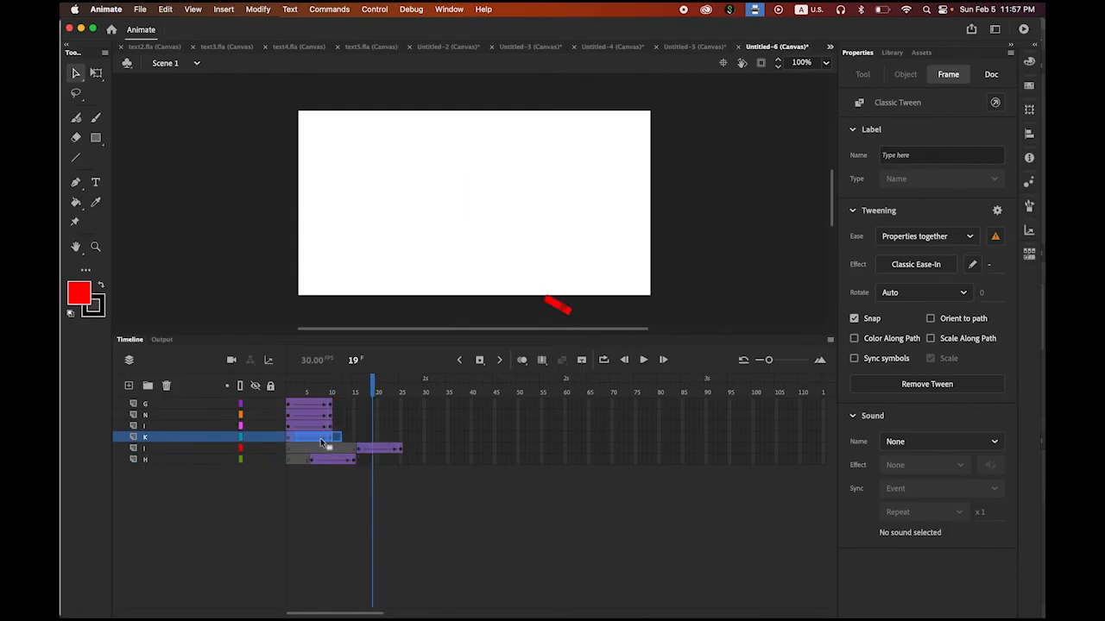
pyautogui.click(321, 443)
pyautogui.click(167, 425)
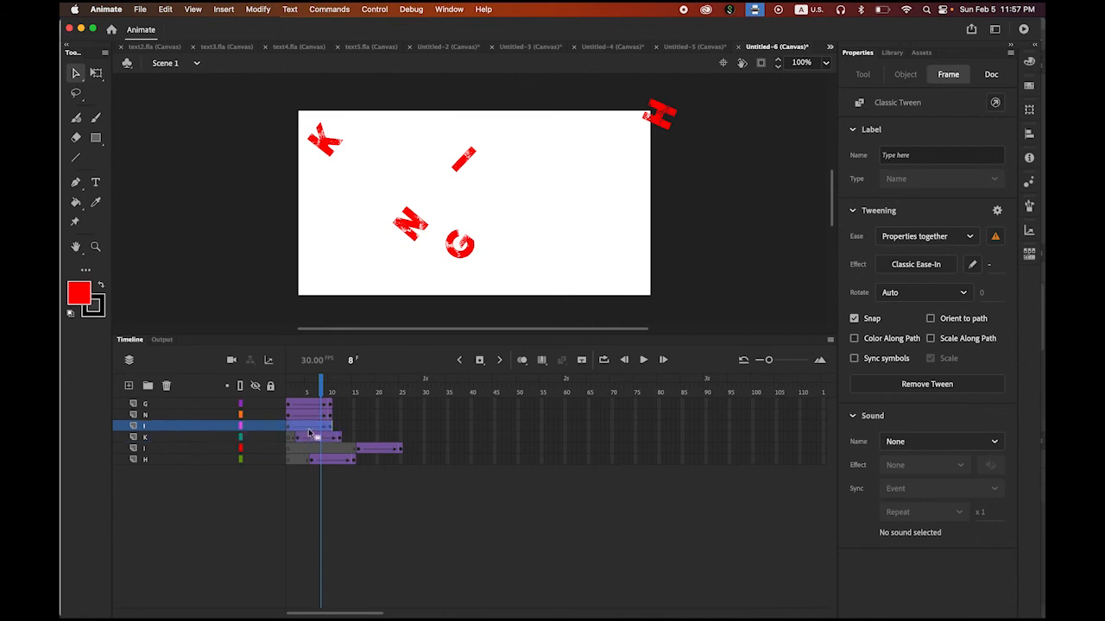
pyautogui.moveTo(309, 433); pyautogui.dragTo(364, 422)
# Shift the N layer's tween to frames 13–22 and select the G layer's tween at frames 1–10.
pyautogui.click(157, 417)
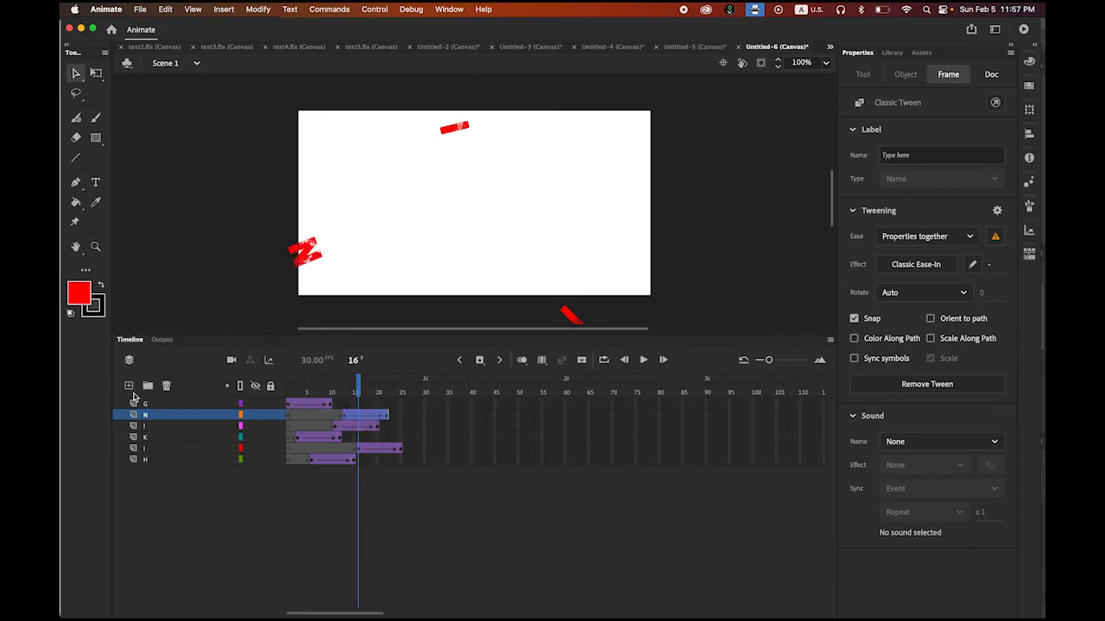
pyautogui.click(184, 405)
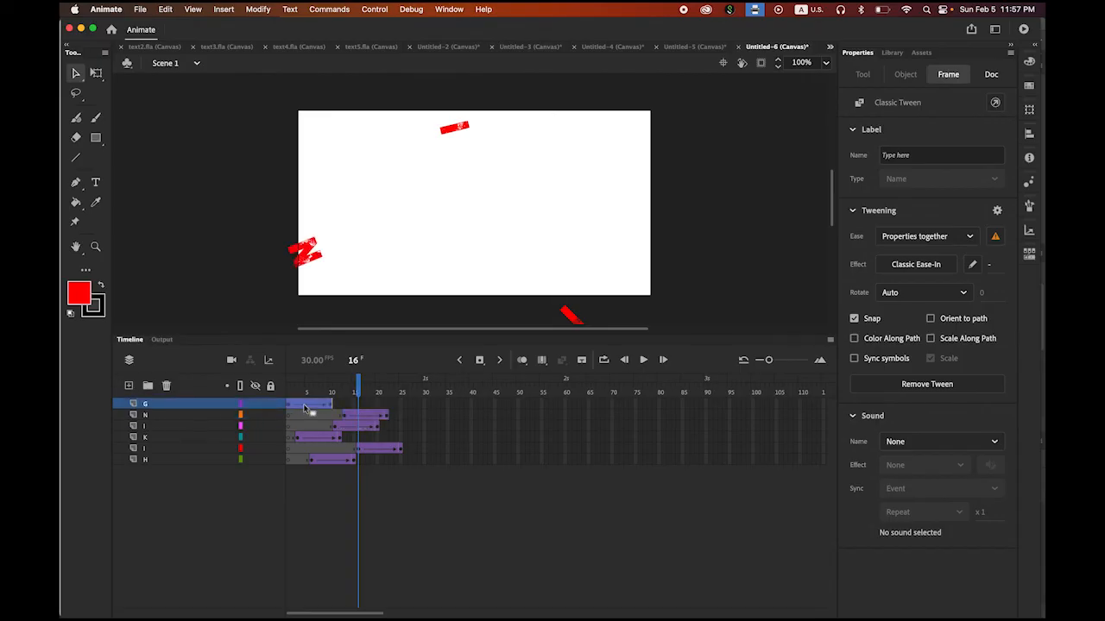
pyautogui.moveTo(304, 408)
pyautogui.mouseDown()
pyautogui.moveTo(326, 409)
pyautogui.moveTo(304, 409)
pyautogui.mouseUp()
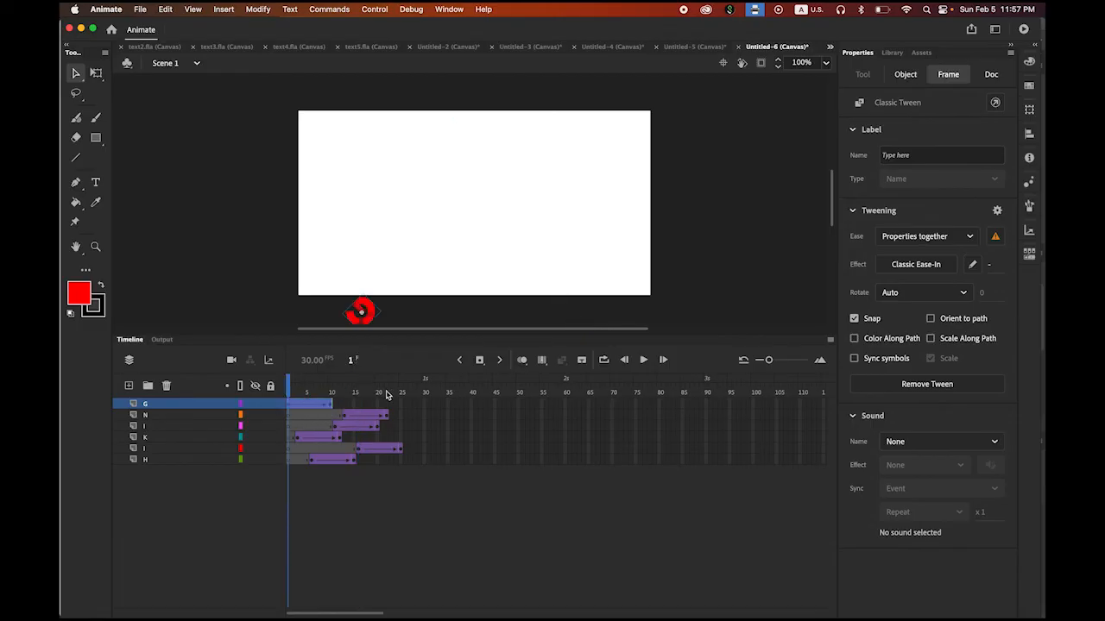
# Play the staggered letter animation and insert a keyframe at frame 25 on the H layer.
pyautogui.click(644, 360)
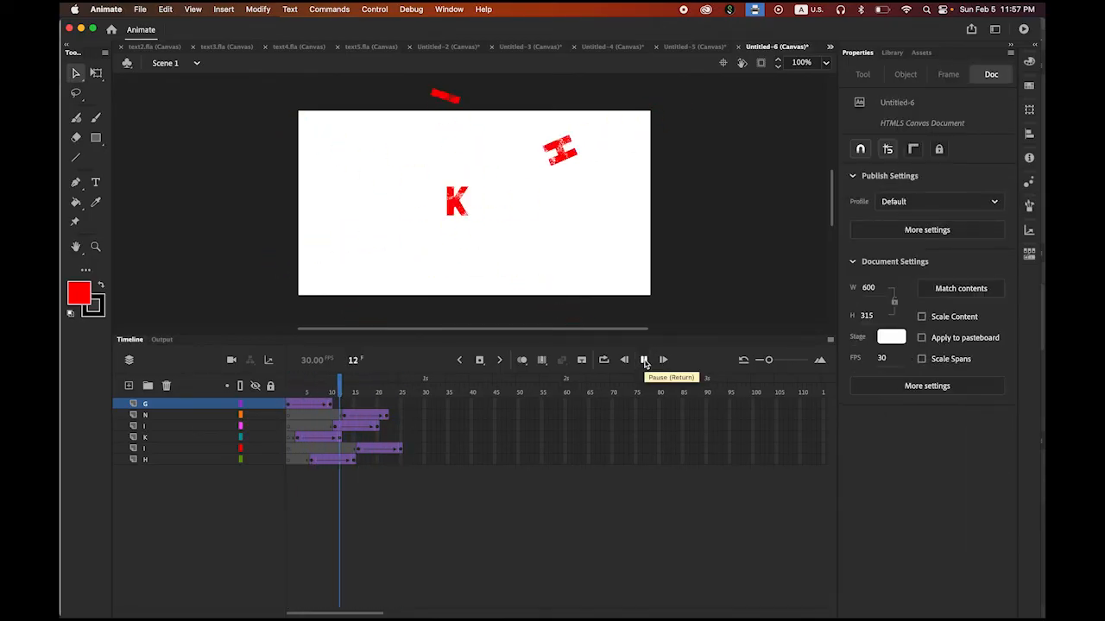
pyautogui.click(643, 360)
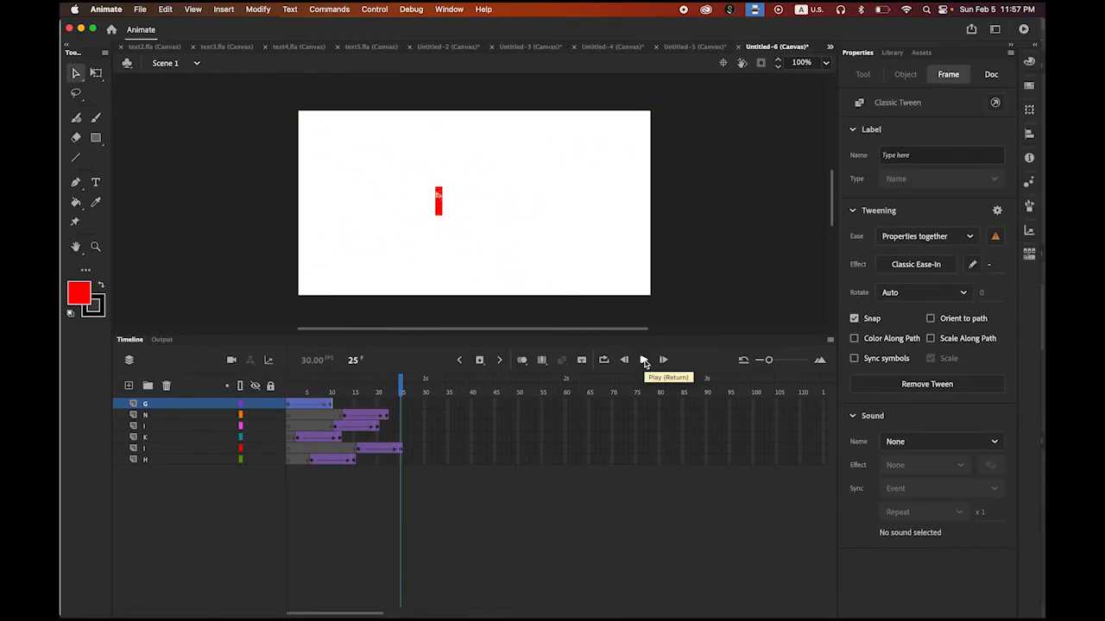
pyautogui.click(402, 463)
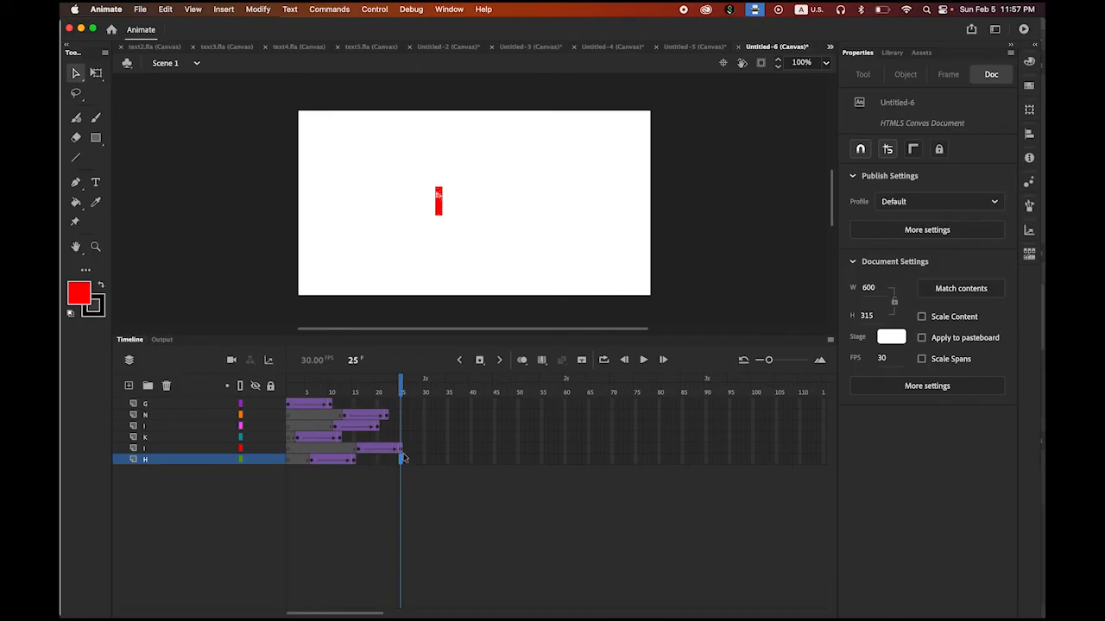
pyautogui.press('Return')
pyautogui.click(403, 465)
pyautogui.click(481, 360)
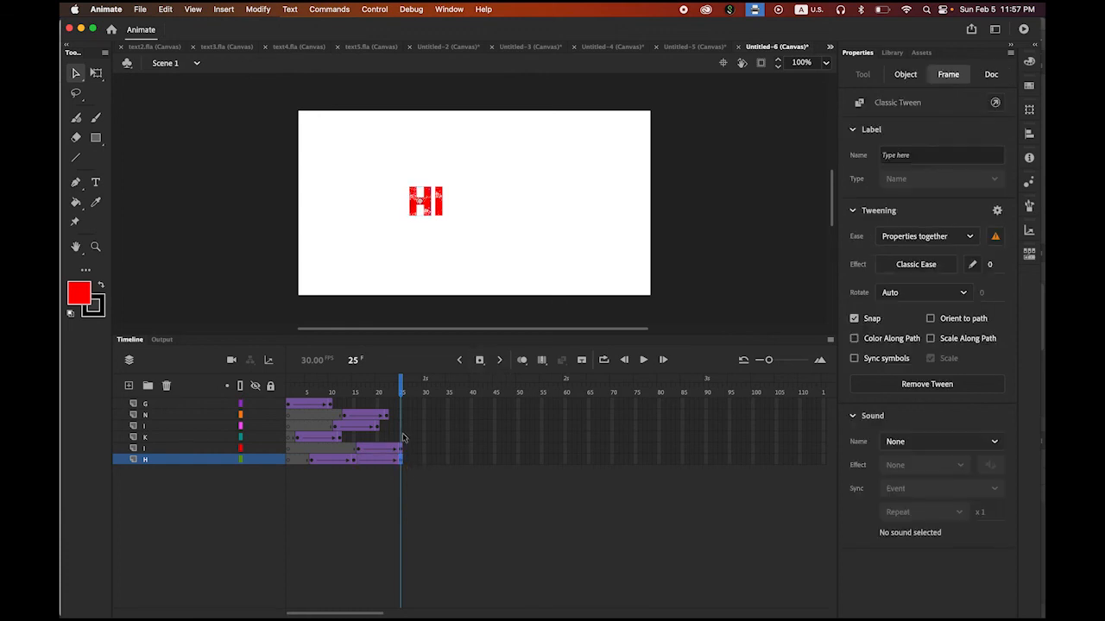
# Insert keyframes at frame 25 on the K, second I, N and G layers and replay the animation from frame 1.
pyautogui.click(402, 438)
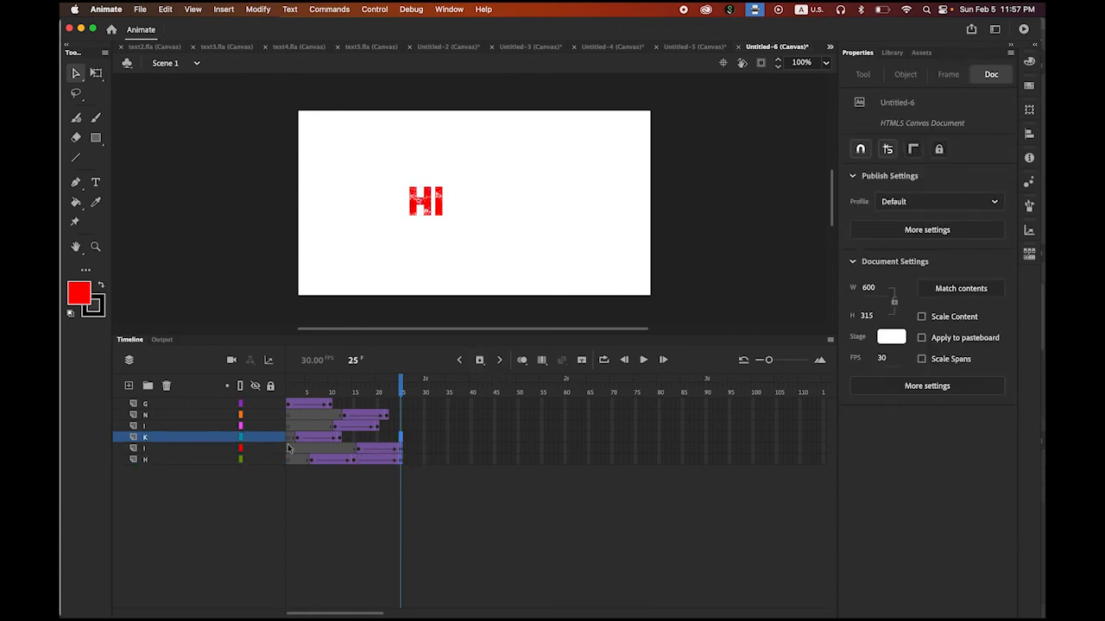
pyautogui.click(481, 361)
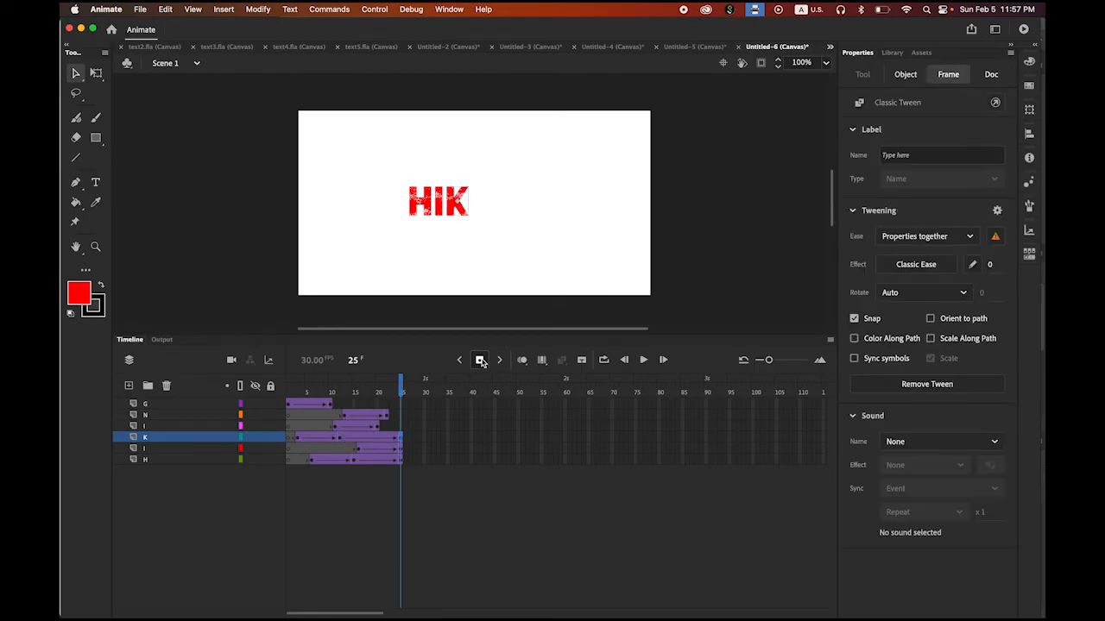
pyautogui.click(401, 427)
pyautogui.click(481, 360)
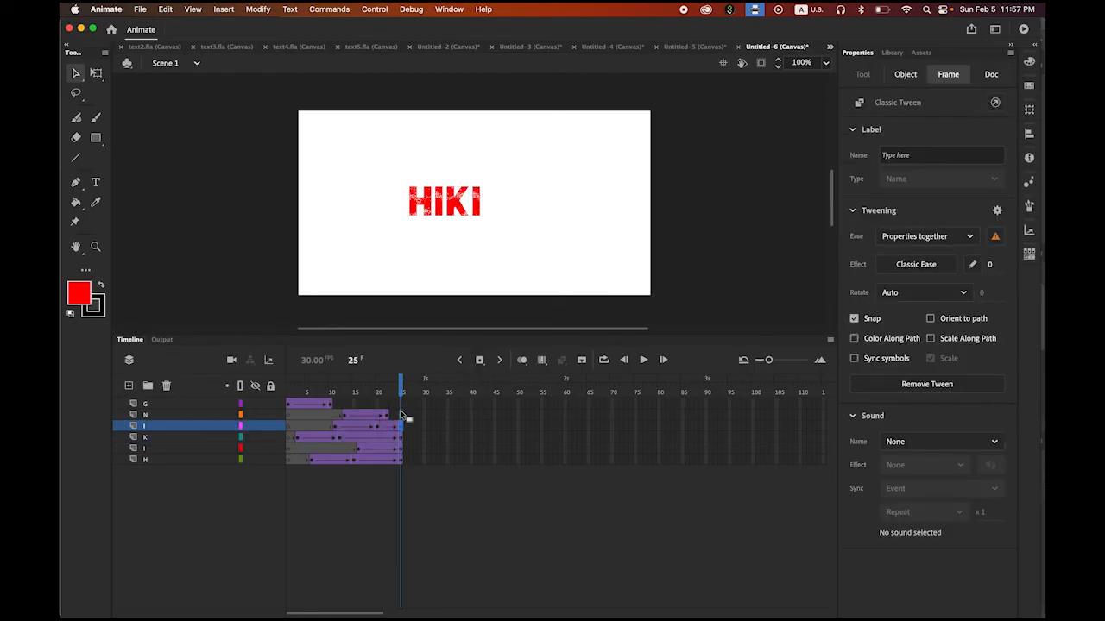
pyautogui.click(401, 415)
pyautogui.click(481, 361)
pyautogui.click(401, 404)
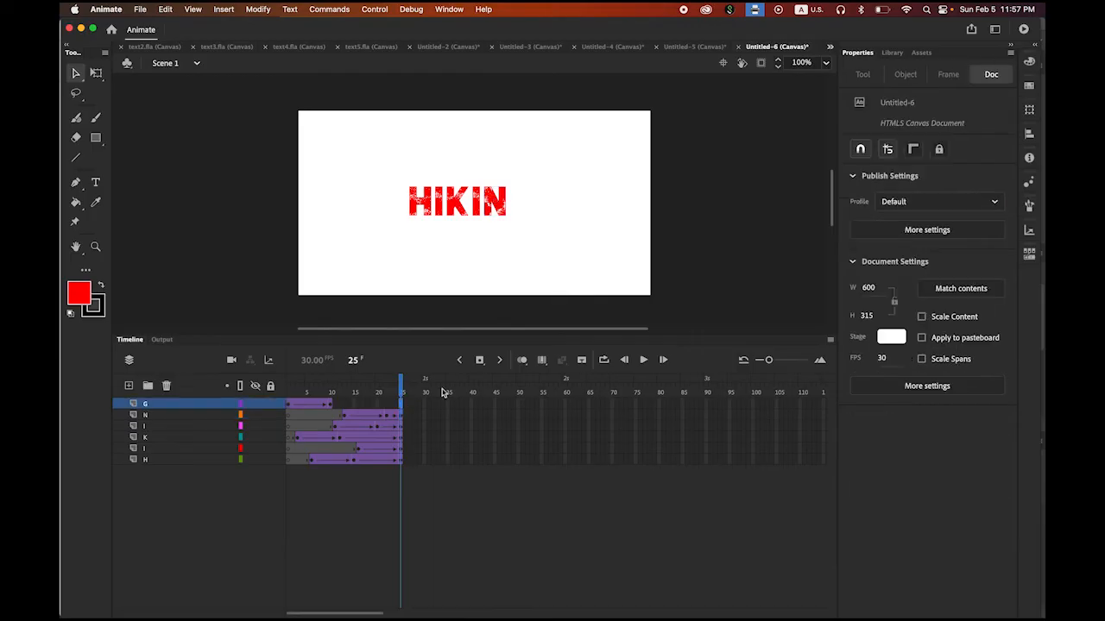
pyautogui.click(481, 361)
pyautogui.moveTo(403, 388); pyautogui.dragTo(288, 388)
pyautogui.click(643, 361)
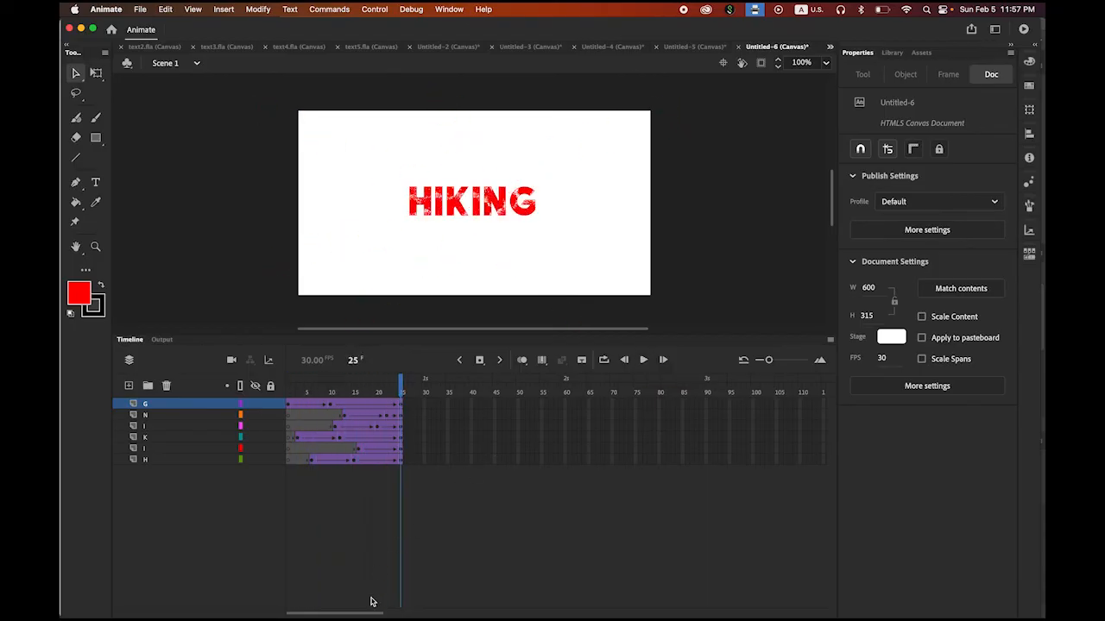
# Insert keyframes at frame 120 on all six letter layers to hold the assembled word.
pyautogui.moveTo(370, 615); pyautogui.dragTo(385, 615)
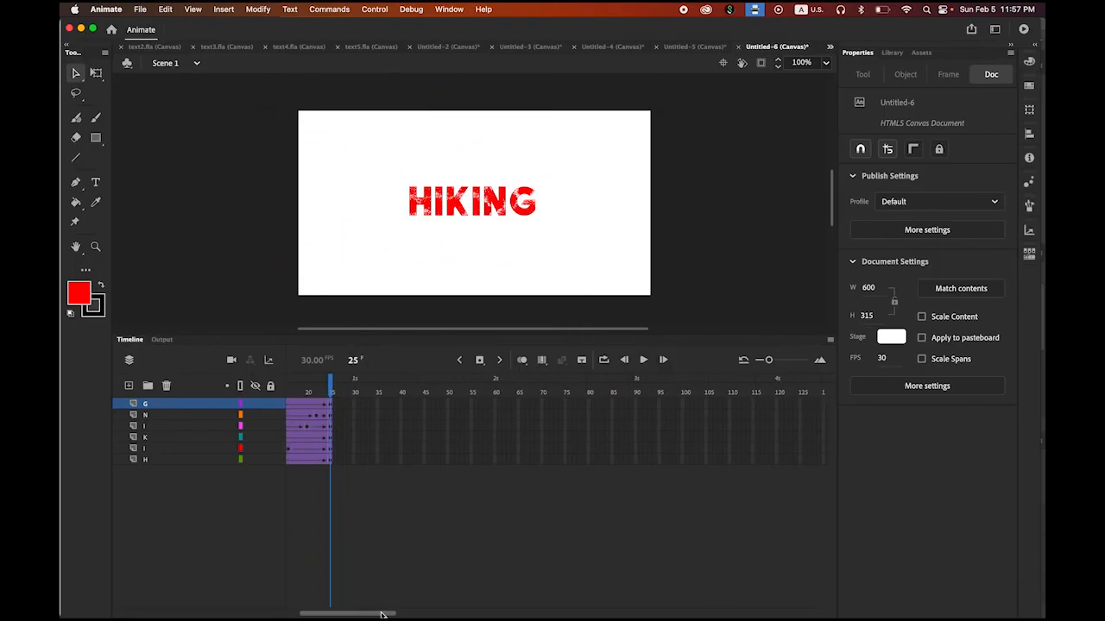
pyautogui.keyDown('shift'); pyautogui.click(778, 463); pyautogui.keyUp('shift')
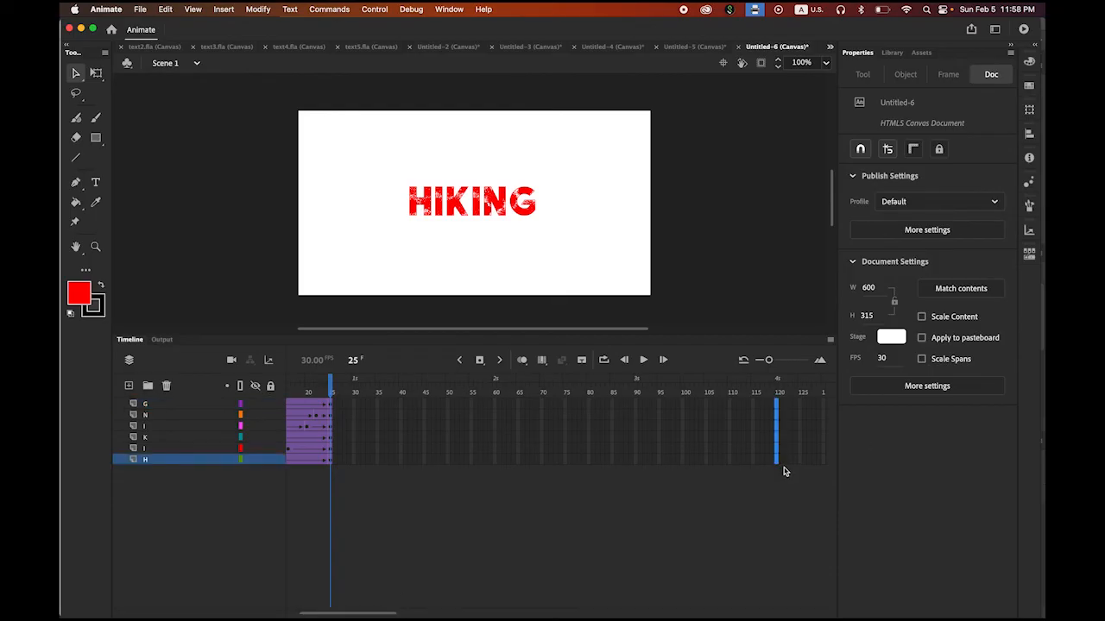
pyautogui.click(480, 361)
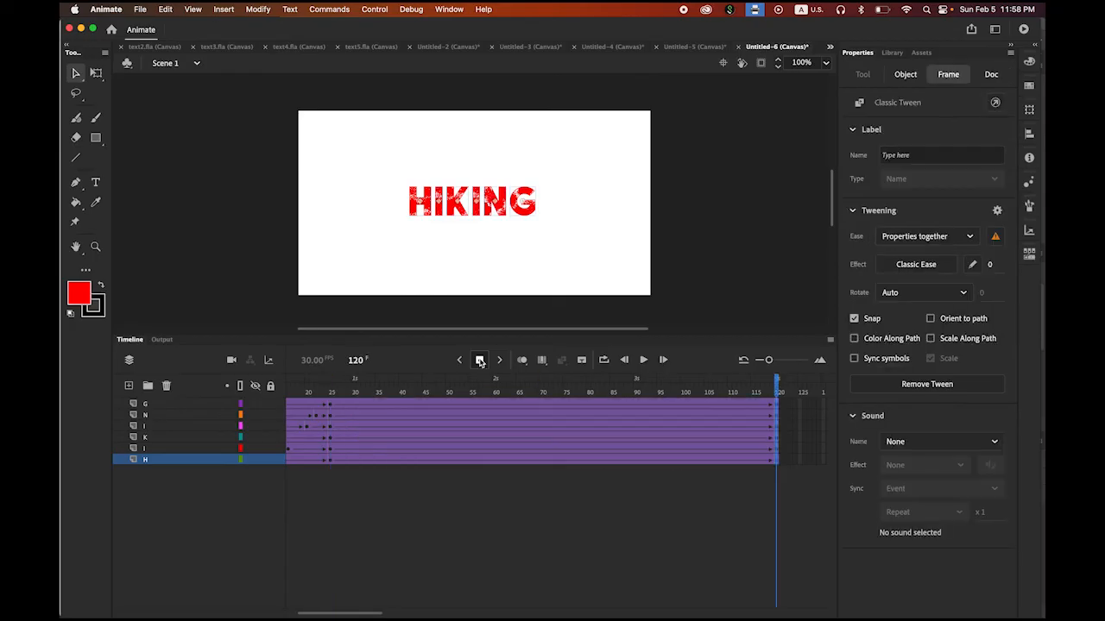
# Run a movie test of the finished HIKING animation.
pyautogui.click(398, 9)
pyautogui.moveTo(374, 8)
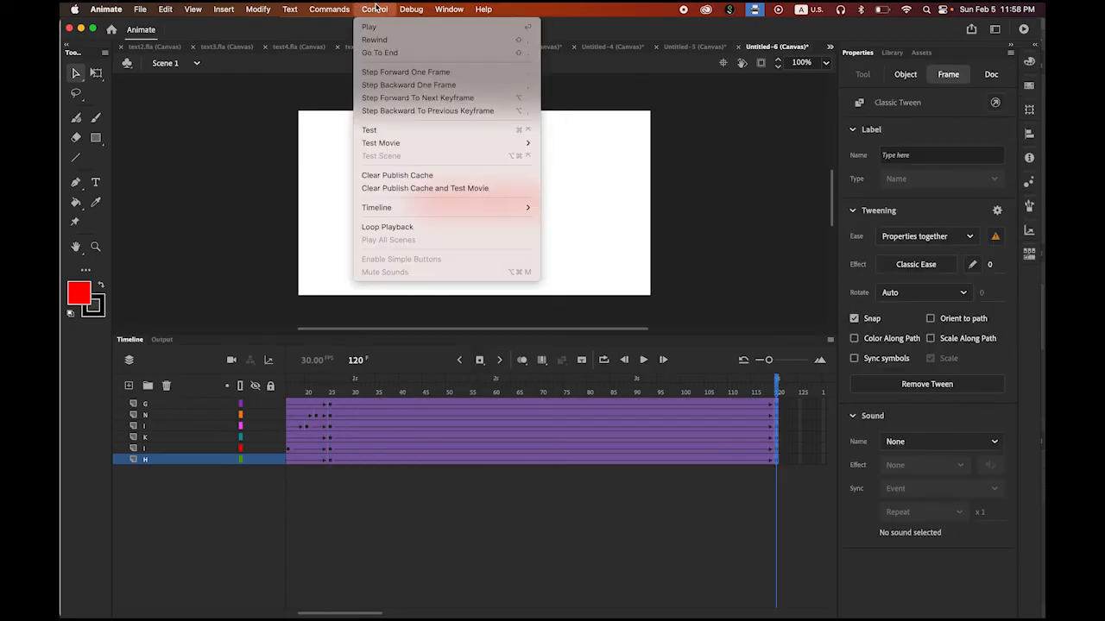
pyautogui.moveTo(384, 143)
pyautogui.click(592, 155)
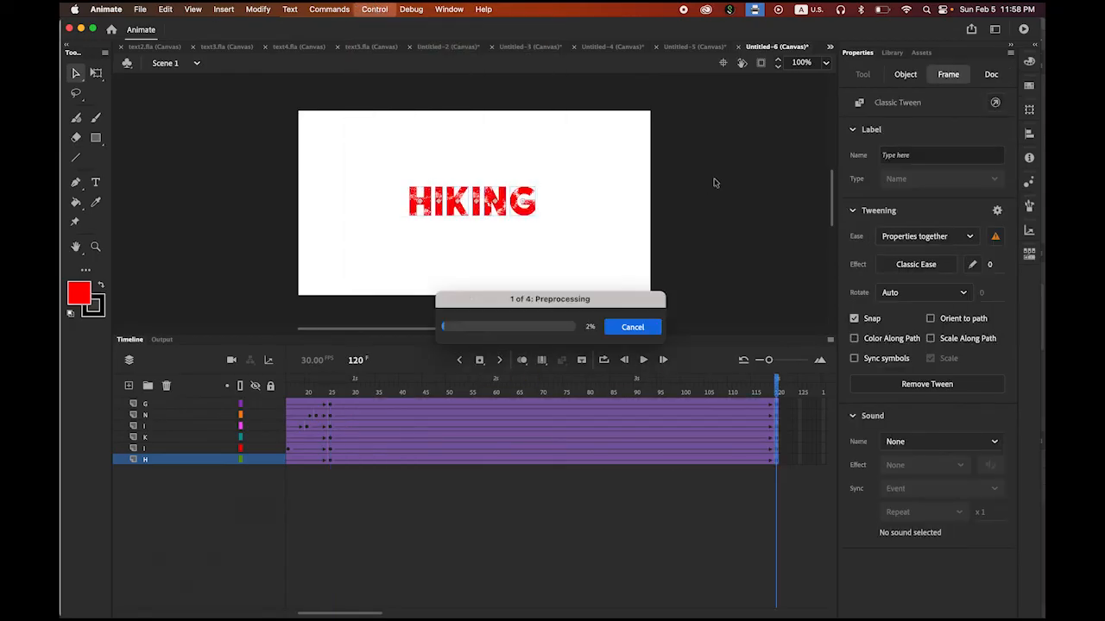